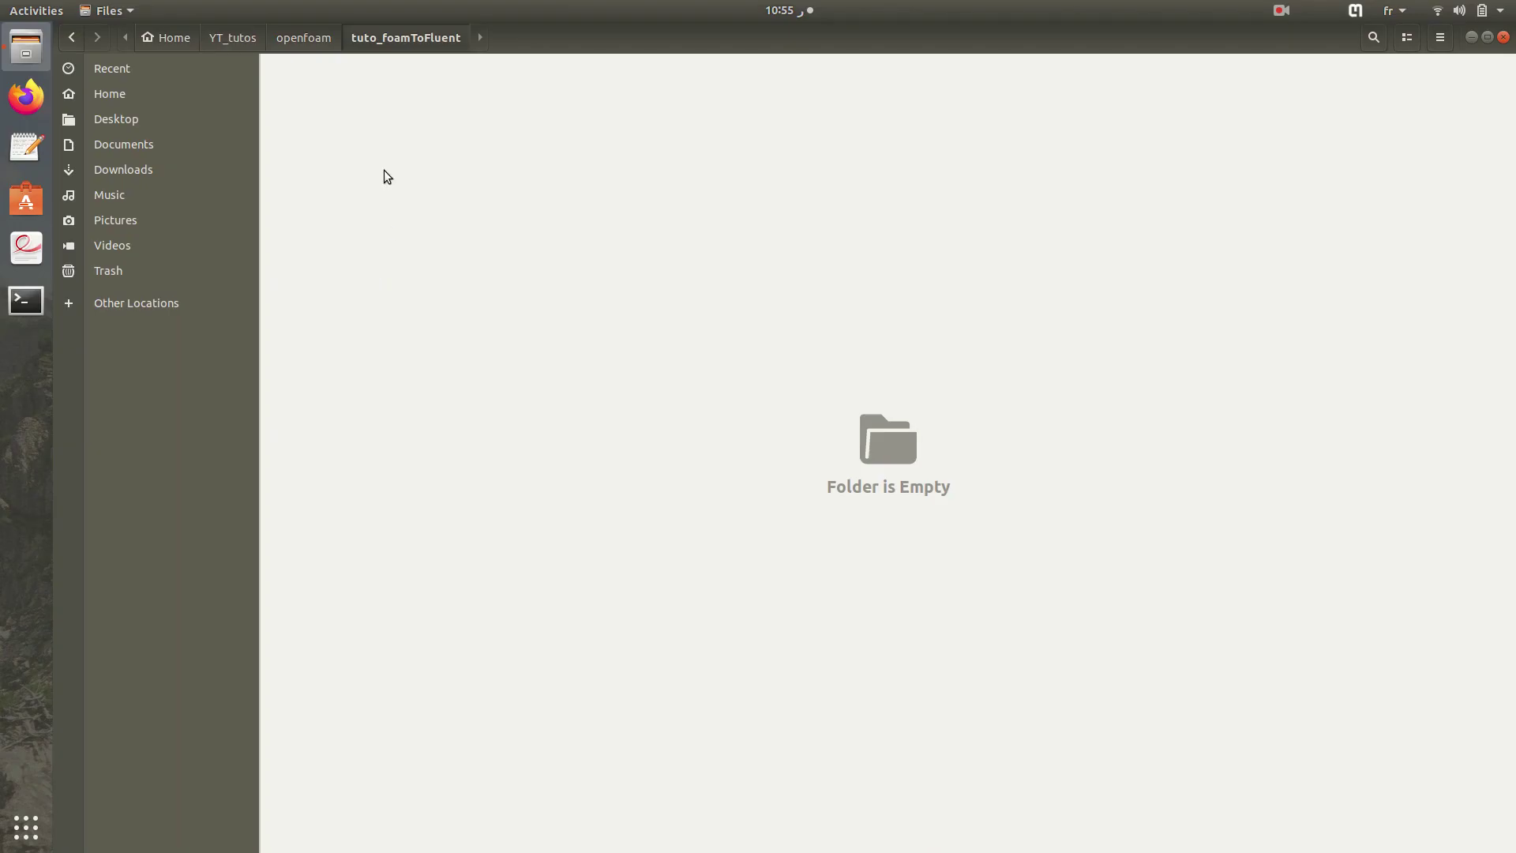
- Open a terminal in the folder and jump to the OpenFOAM tutorials directory with tut
right_click(594, 288)
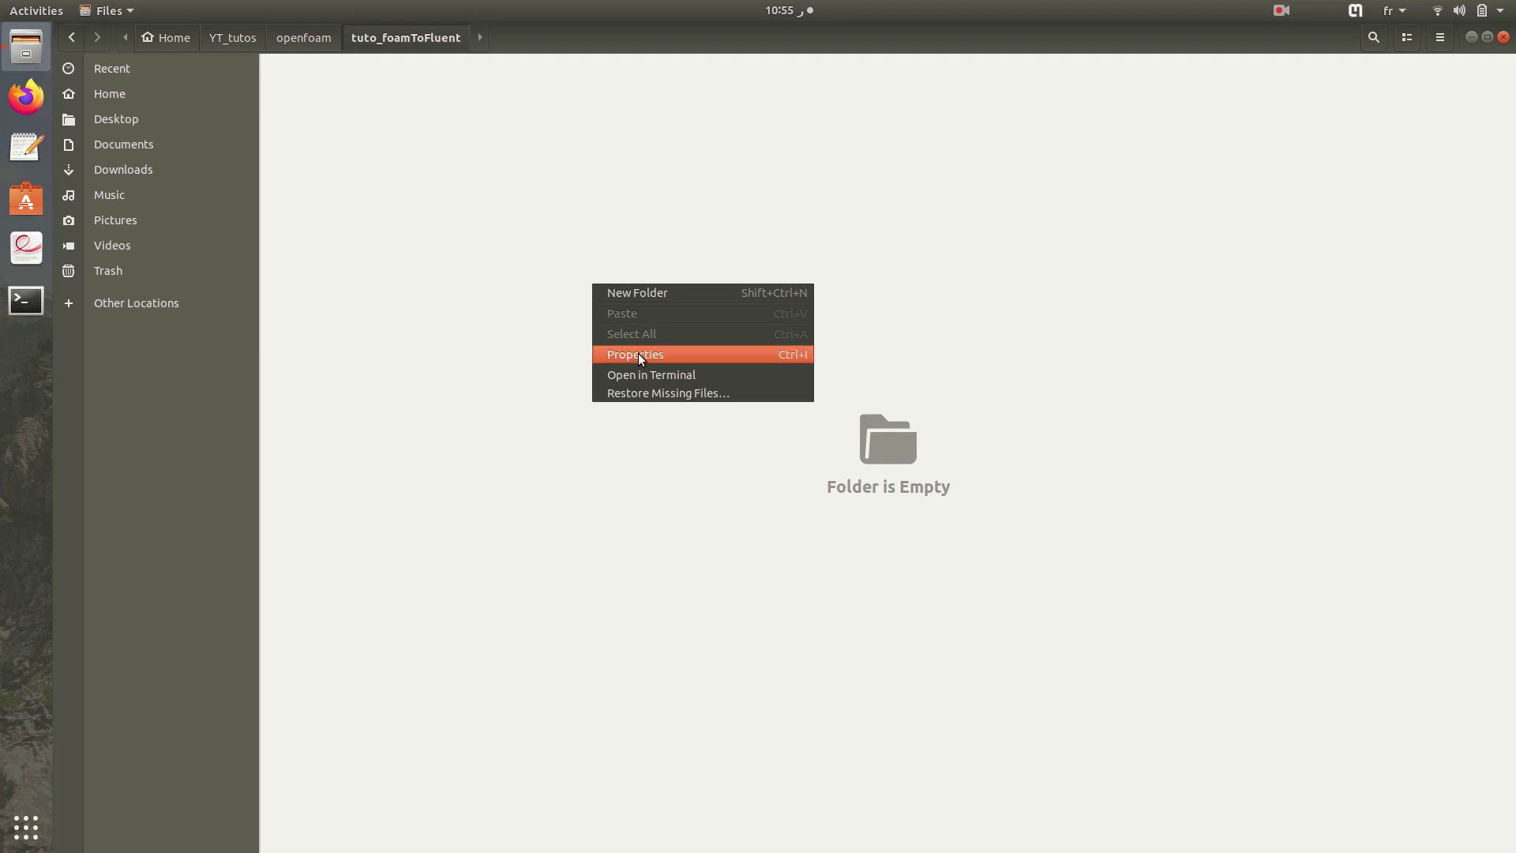
click(651, 375)
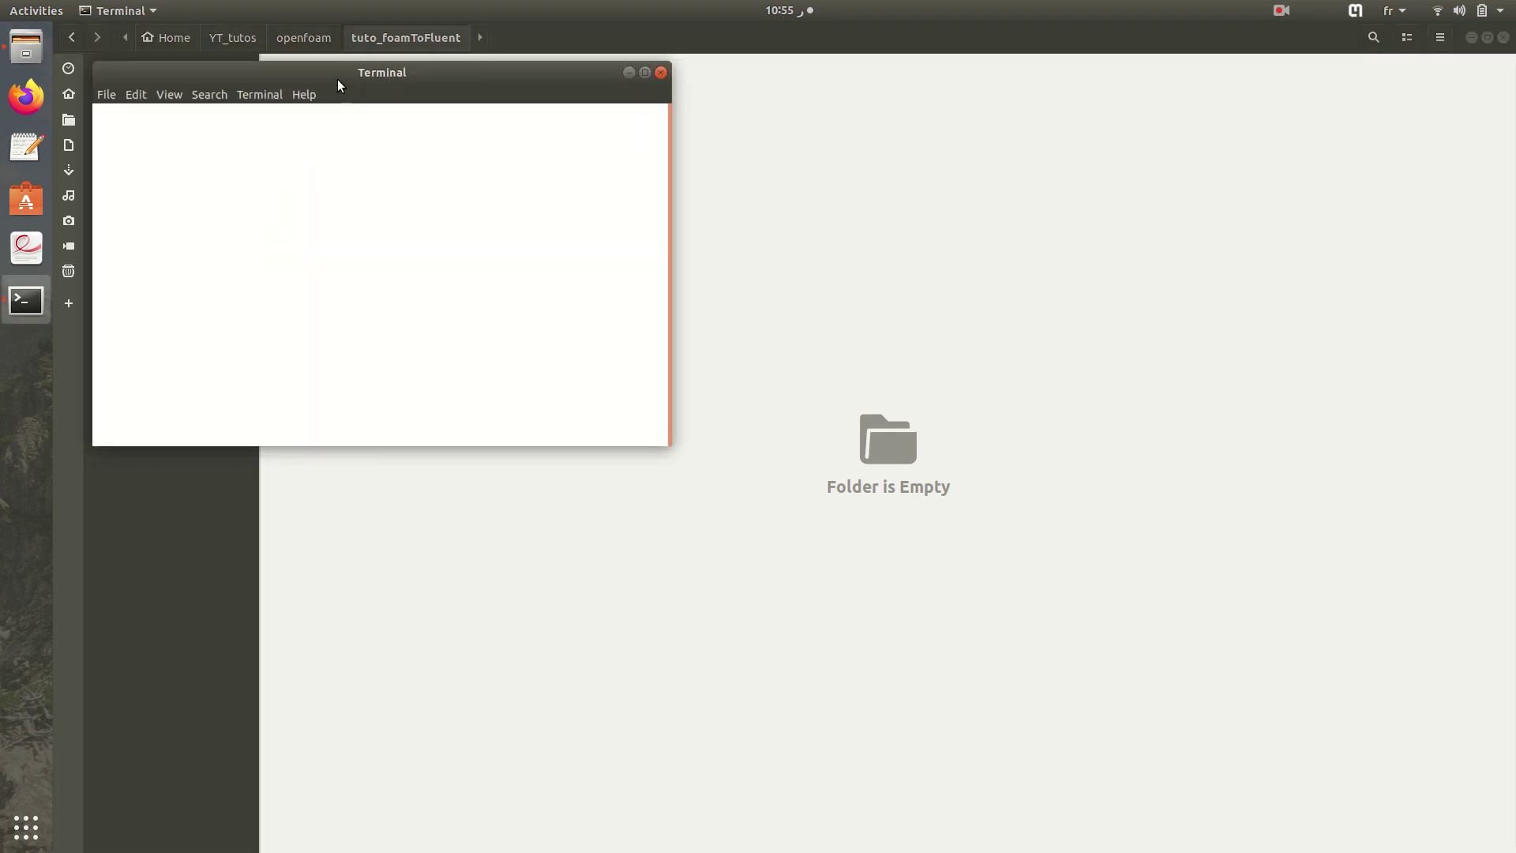
drag(338, 78, 699, 229)
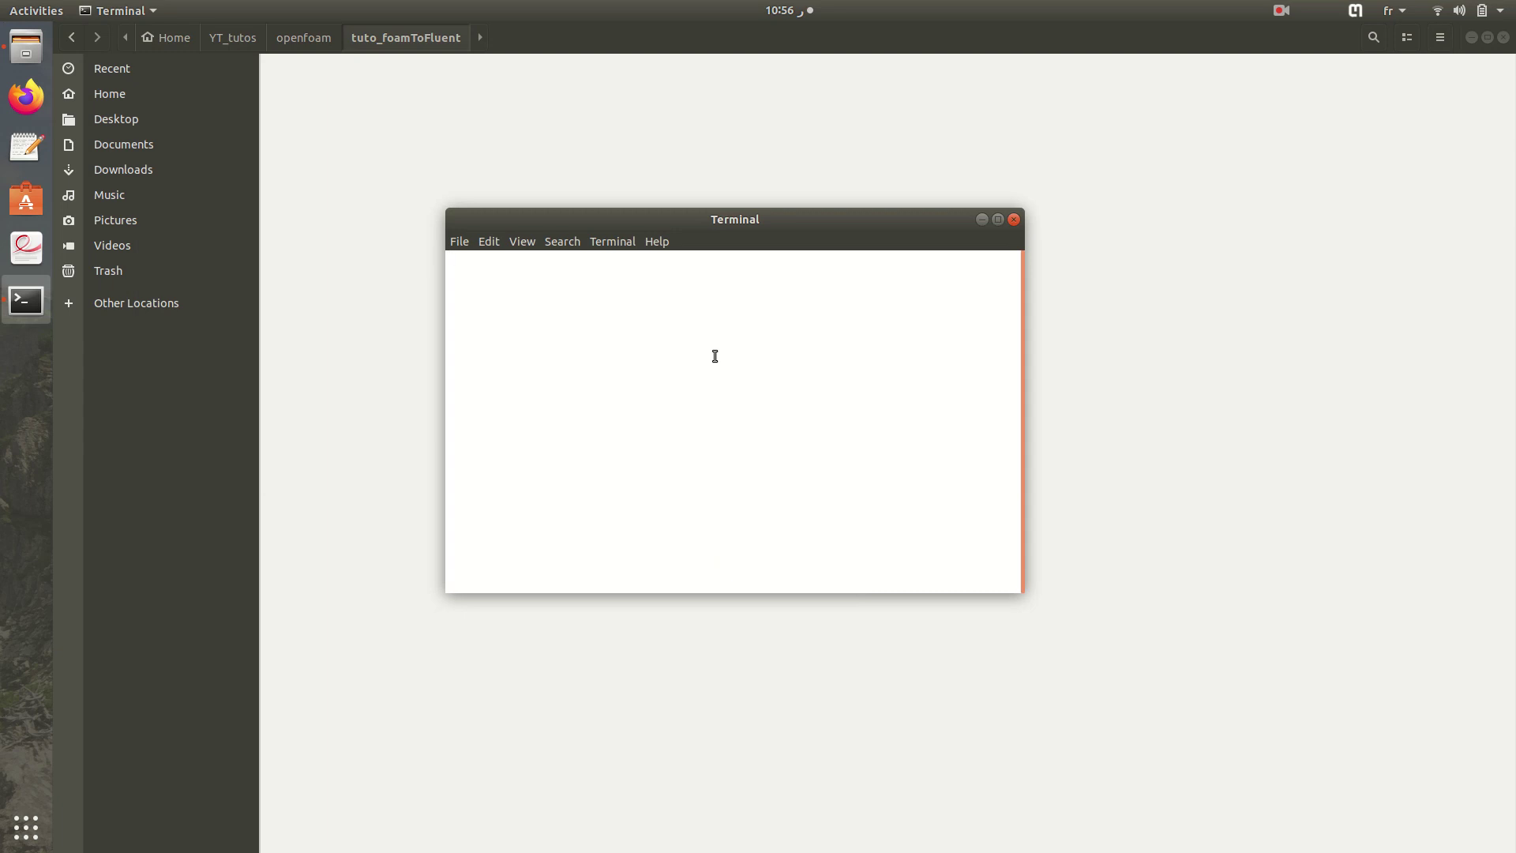
text(tut)
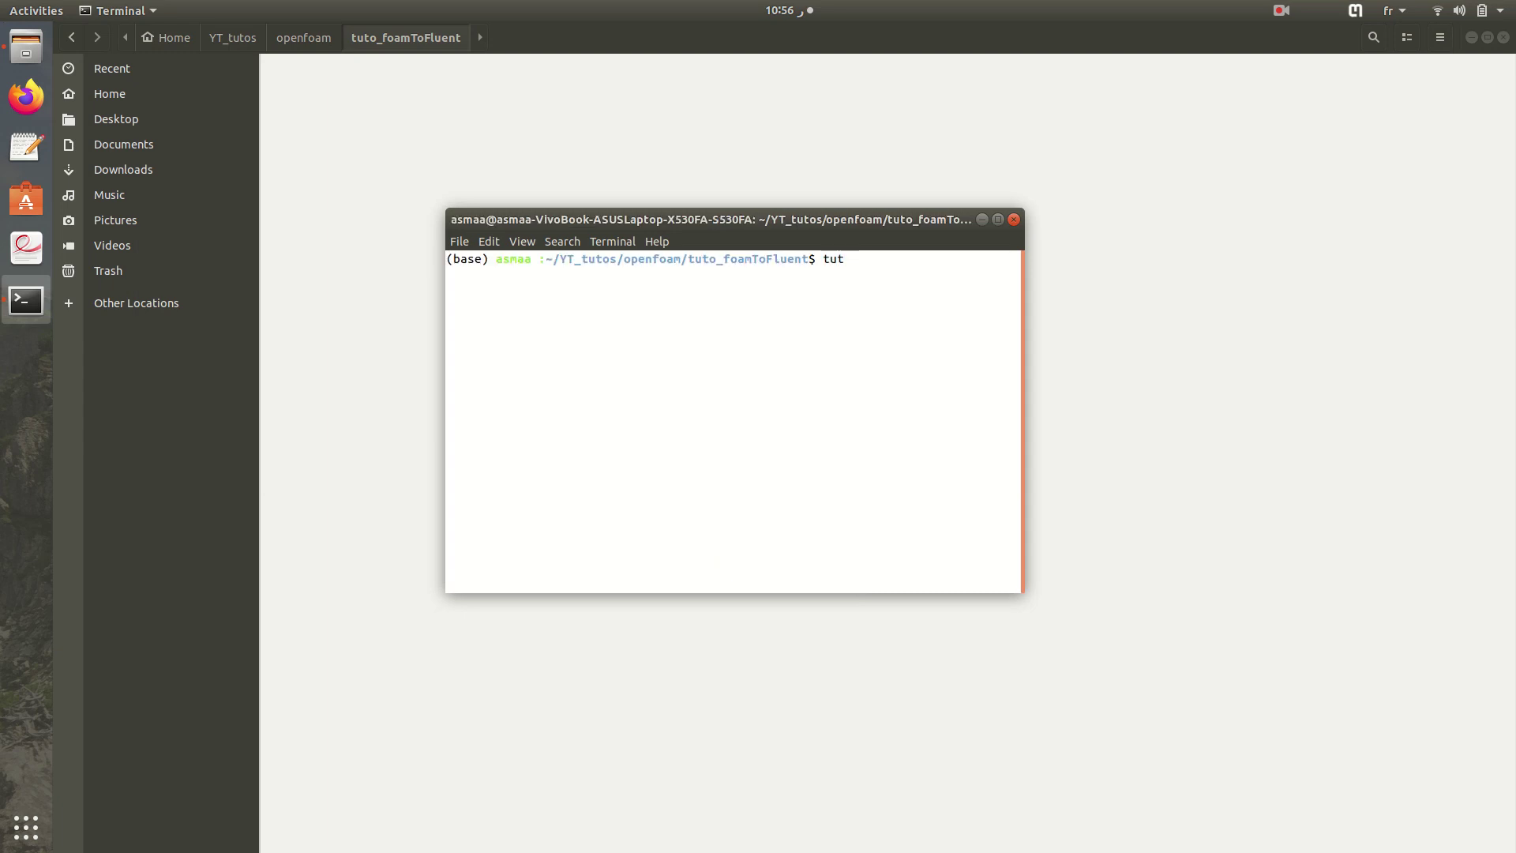
key(Return)
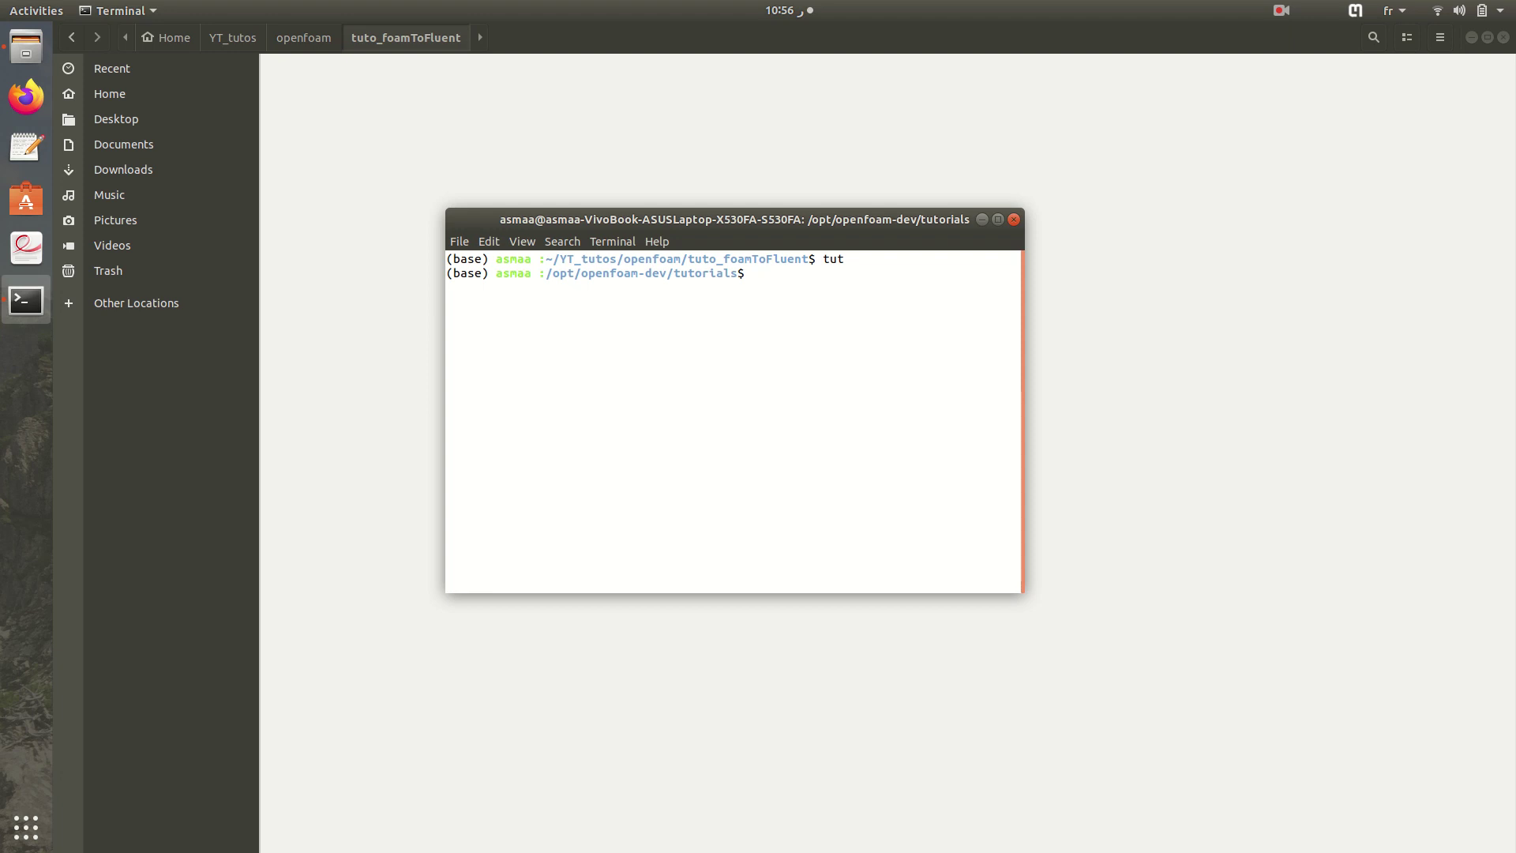
- Search the tutorials with grep -ri fluent and select the incompressible/icoFoam/elbow/ path
text(grep -ri fluent)
key(Return)
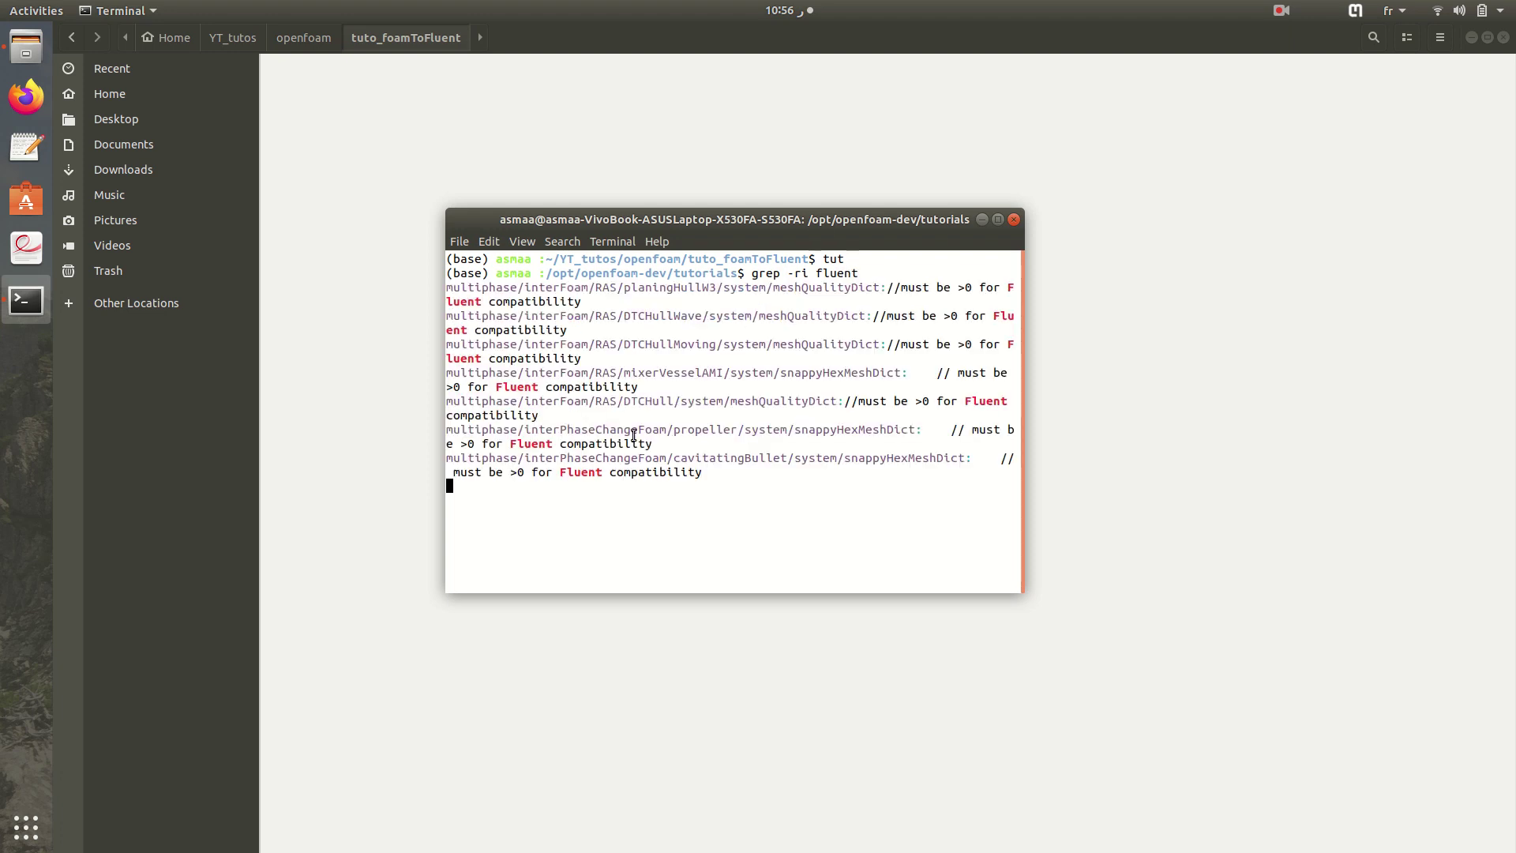
click(998, 219)
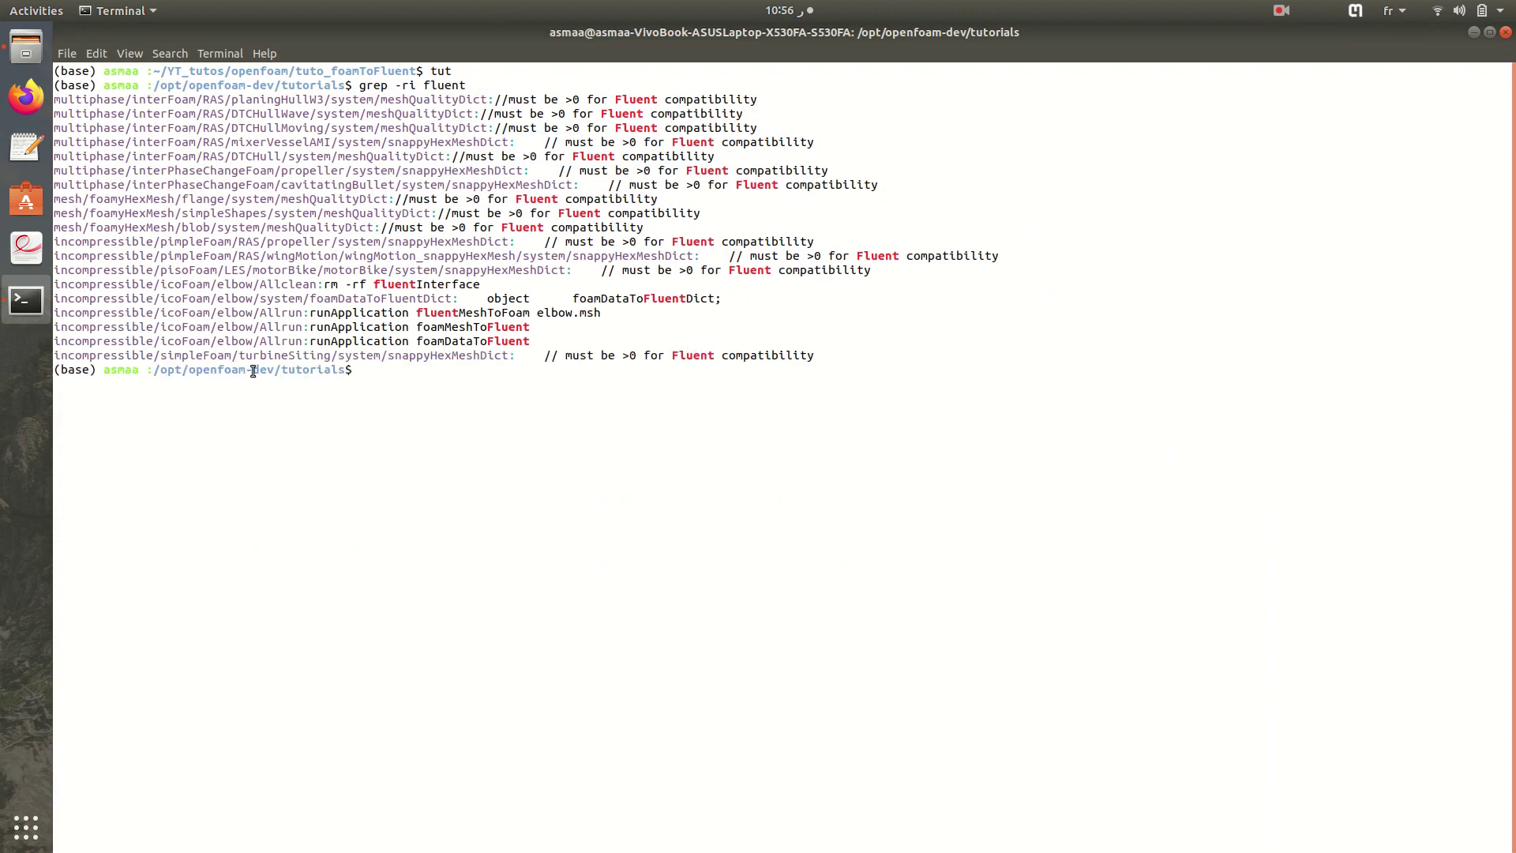
drag(259, 341, 1, 347)
key(super+c)
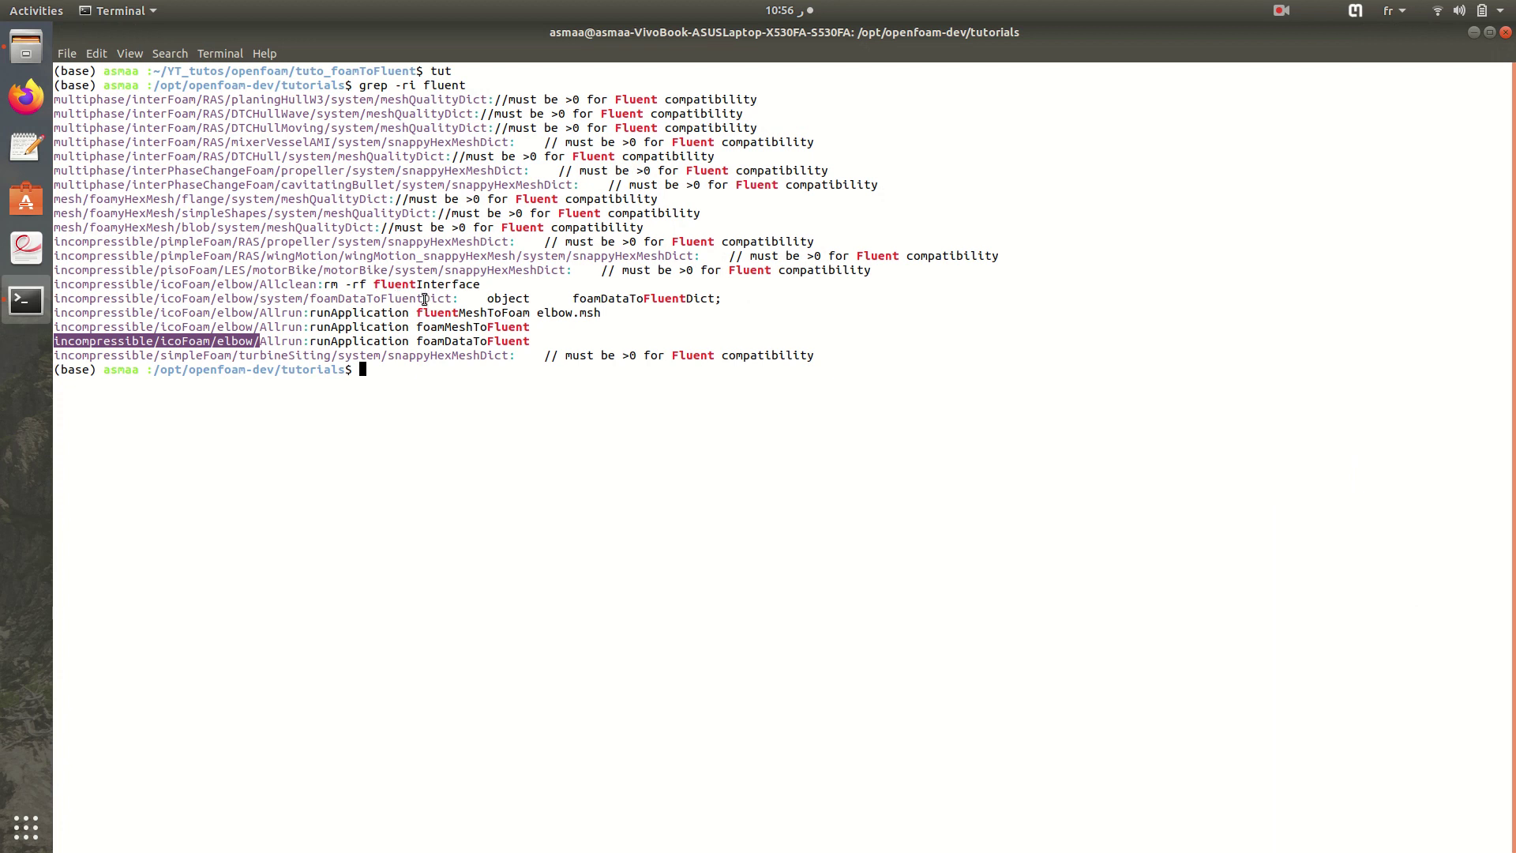
- Copy incompressible/icoFoam/elbow/ recursively into ~/YT_tutos/openfoam/tuto_foamToFluent/ with cp -r
text(cp -r)
middle_click(684, 330)
text(/icoFoam/elbow/ /)
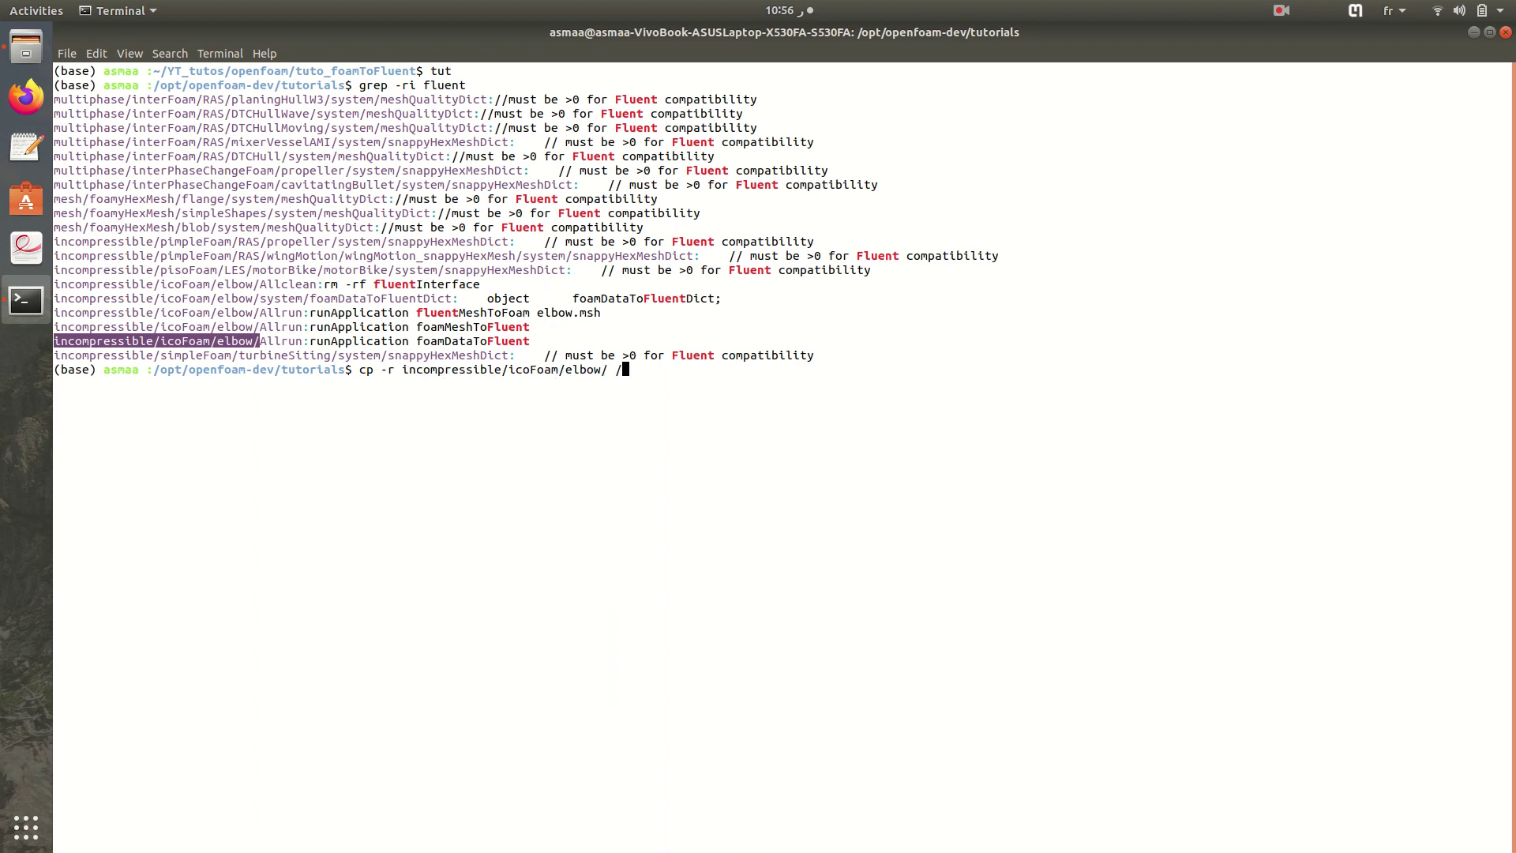
text(home/asmaa/Y)
key(Tab)
text(o)
key(Tab)
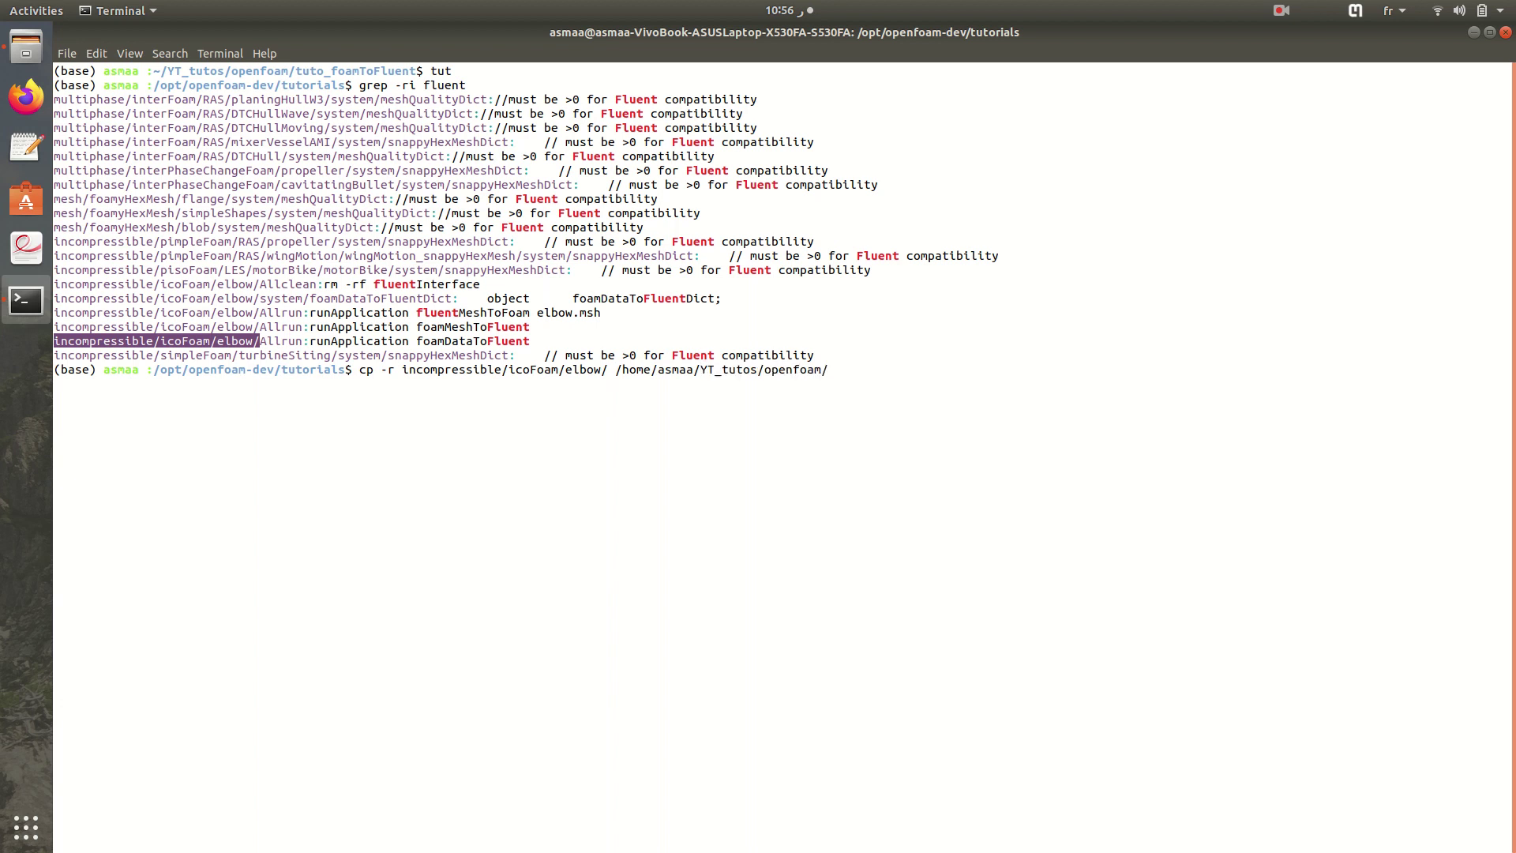
text(tuto_)
key(Tab)
key(Return)
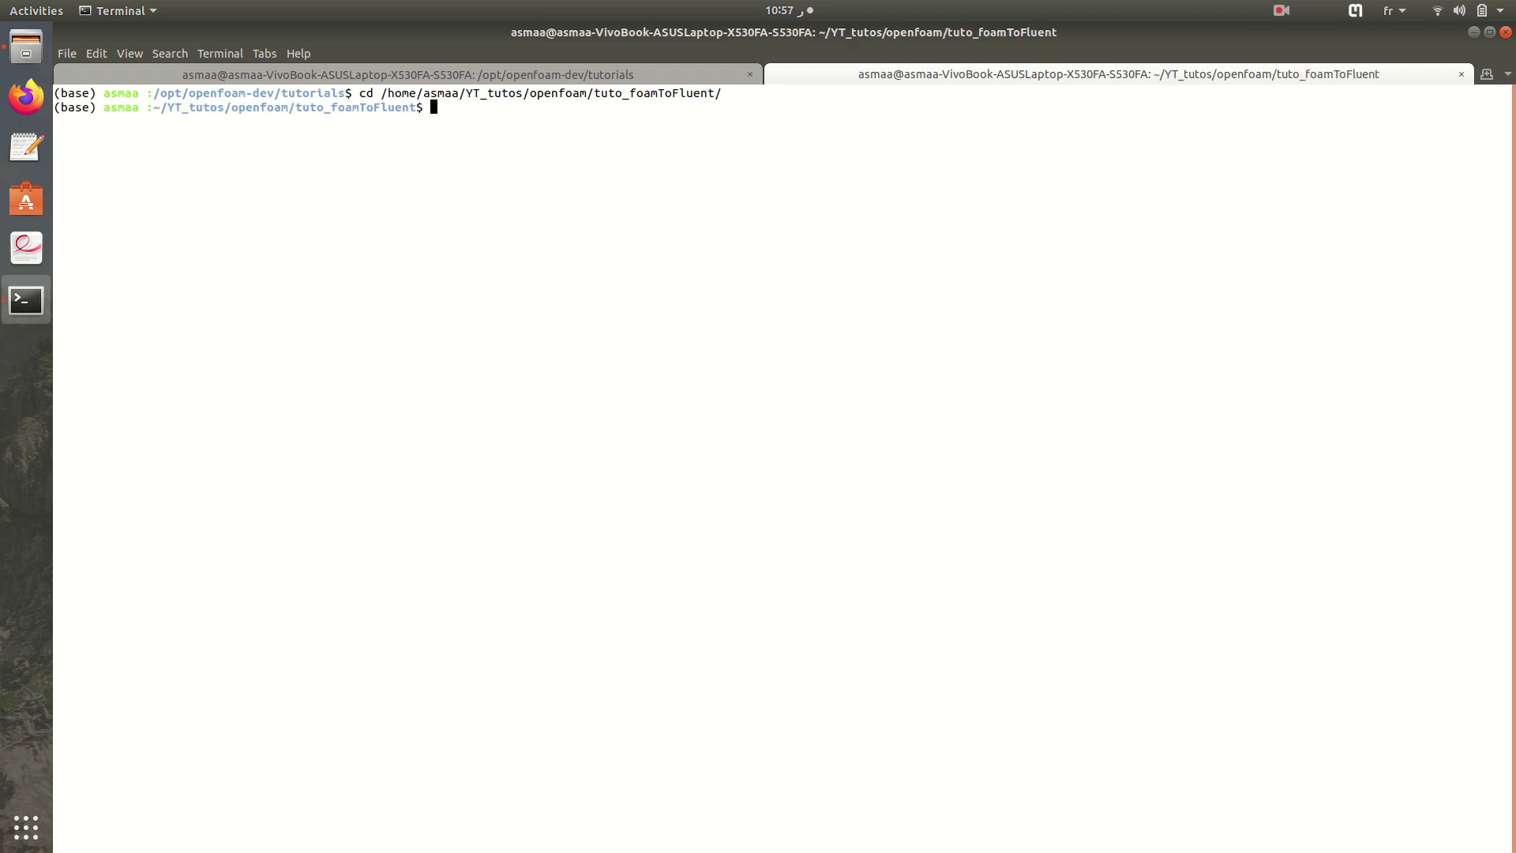
- List tuto_foamToFluent's contents and change into the copied elbow folder
text(ls)
key(Return)
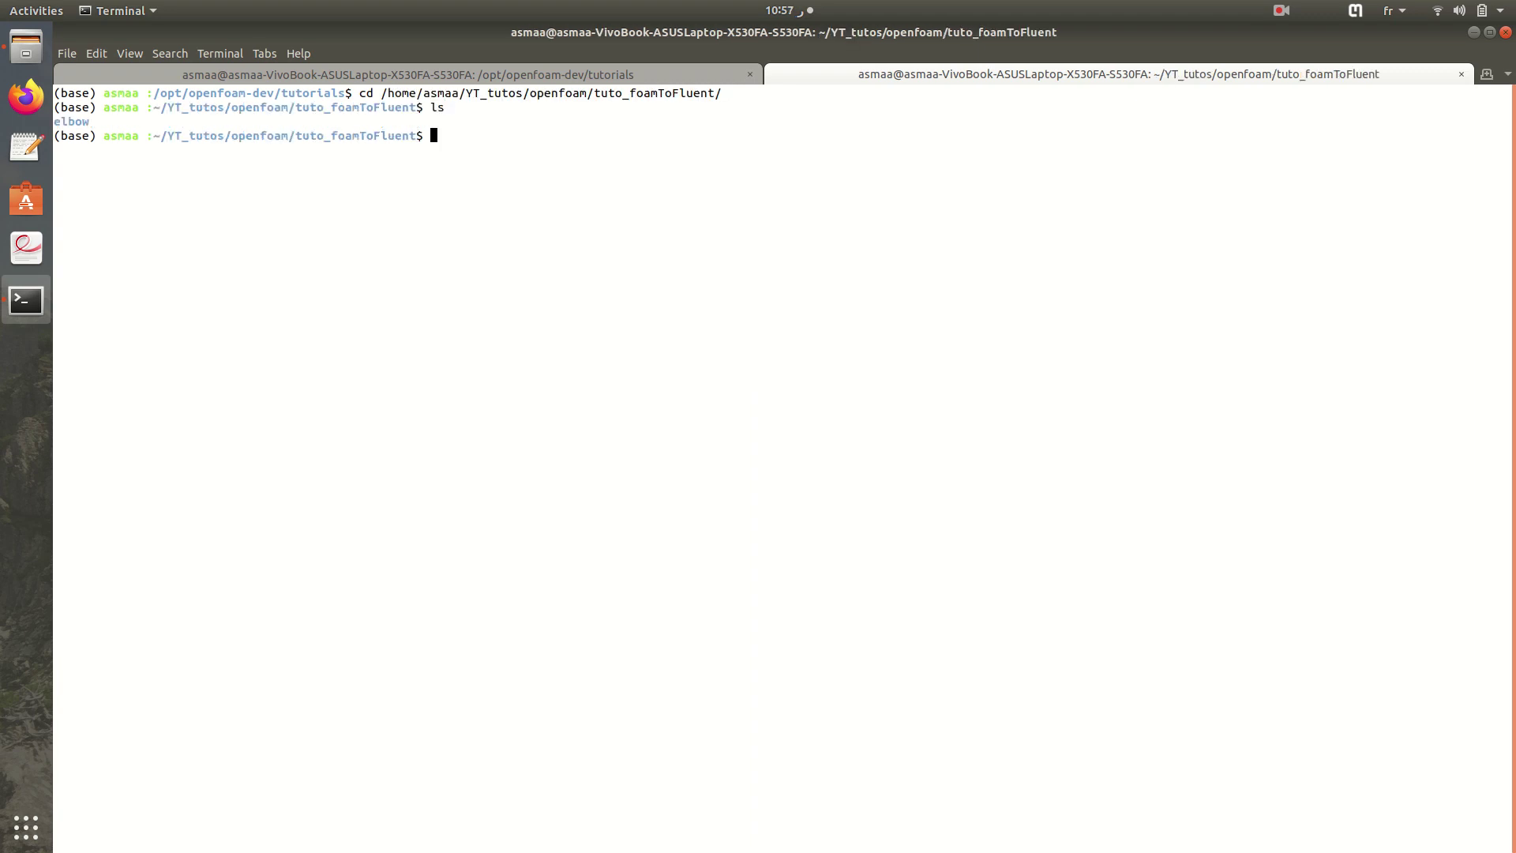
text(cd elb)
key(Tab)
key(Return)
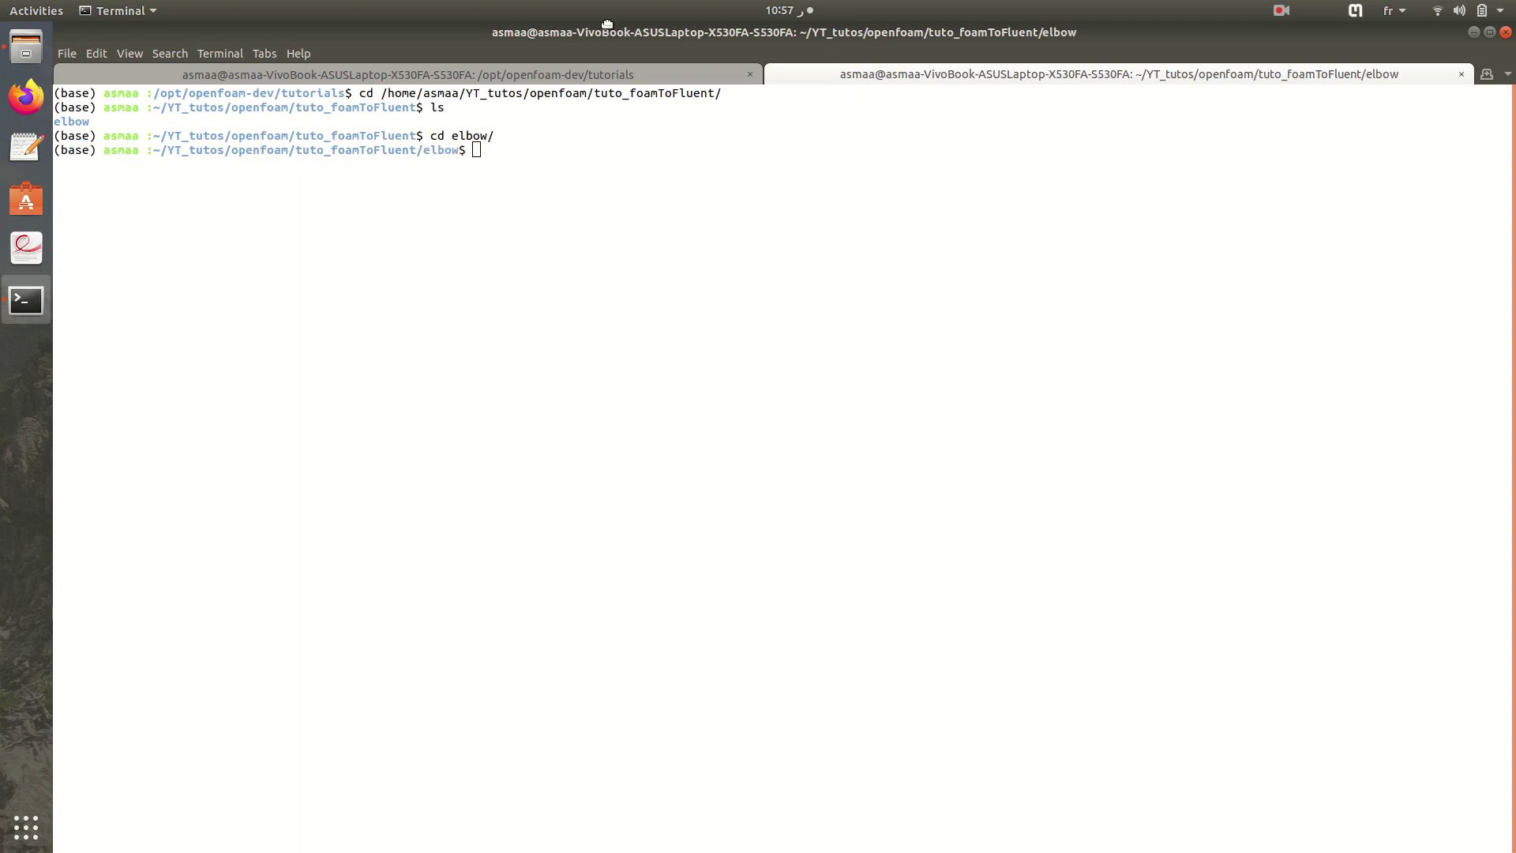
- Open the copied elbow folder in Files and open its Allrun script in Text Editor
drag(608, 26, 592, 191)
click(272, 84)
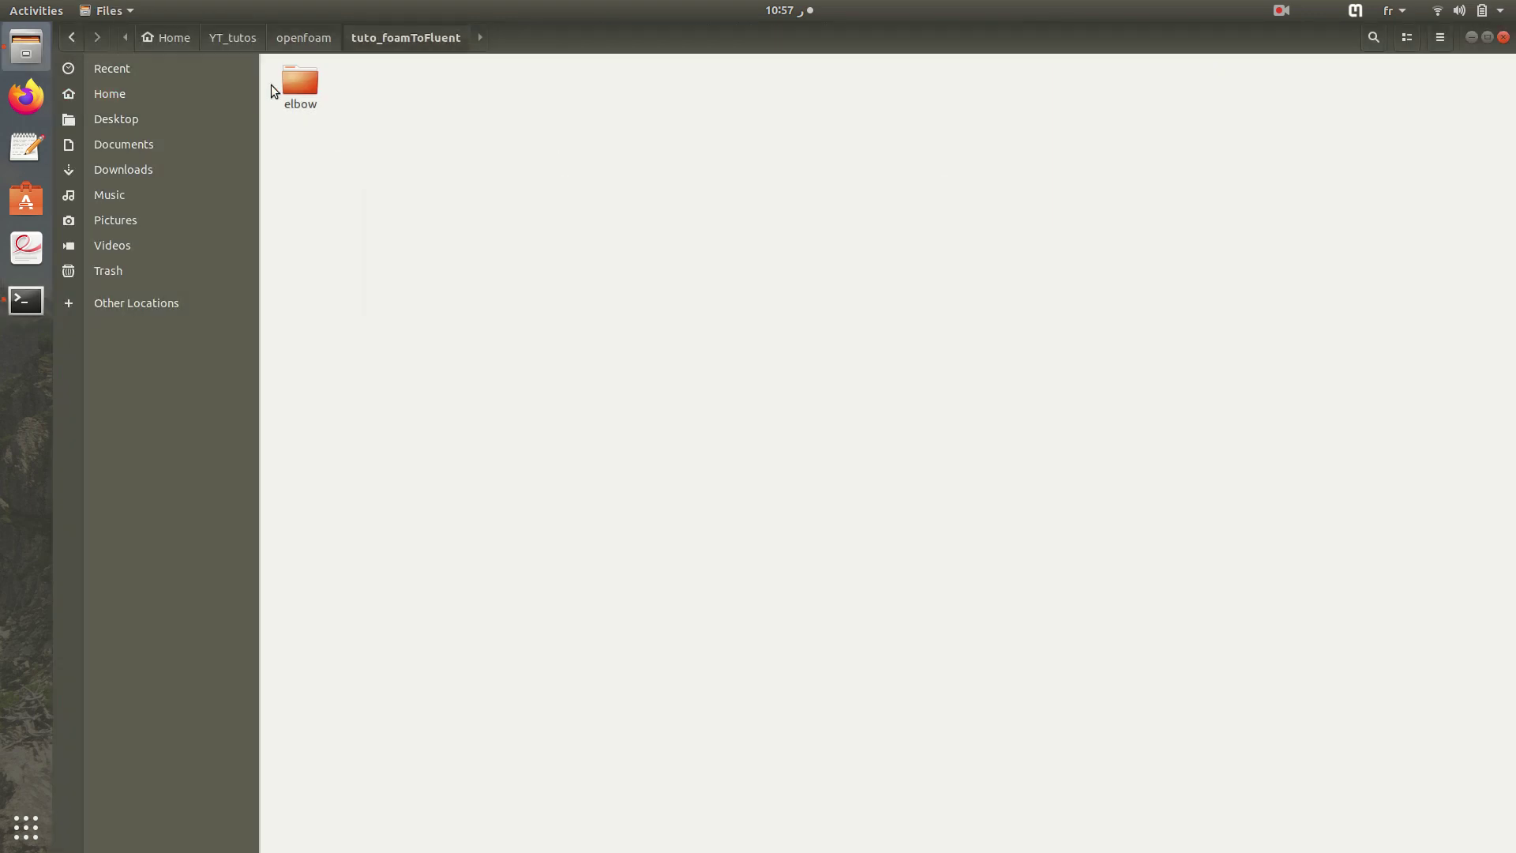
double_click(287, 82)
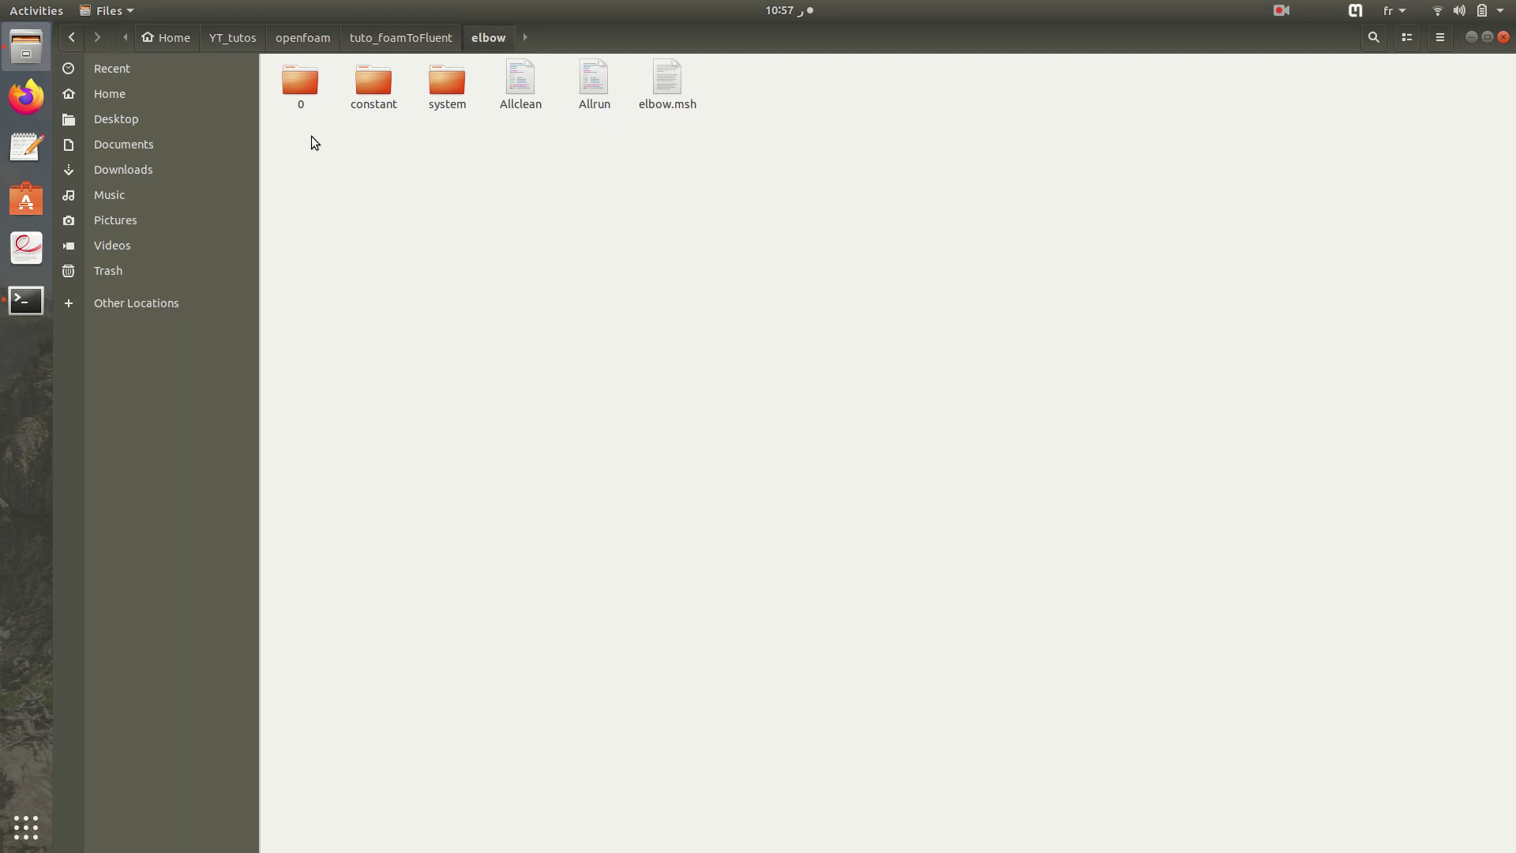
click(518, 96)
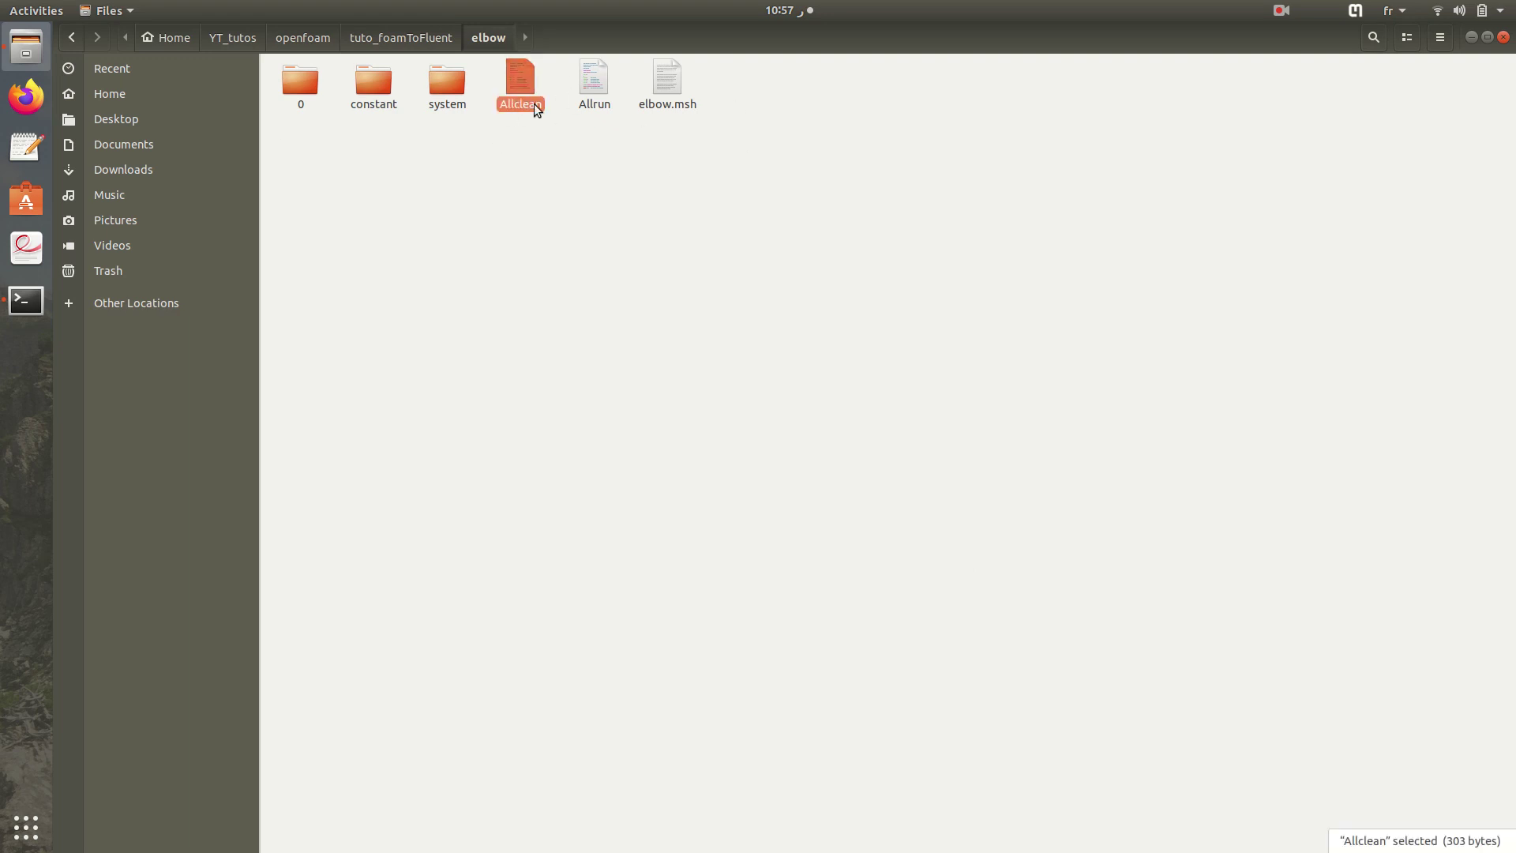
double_click(590, 74)
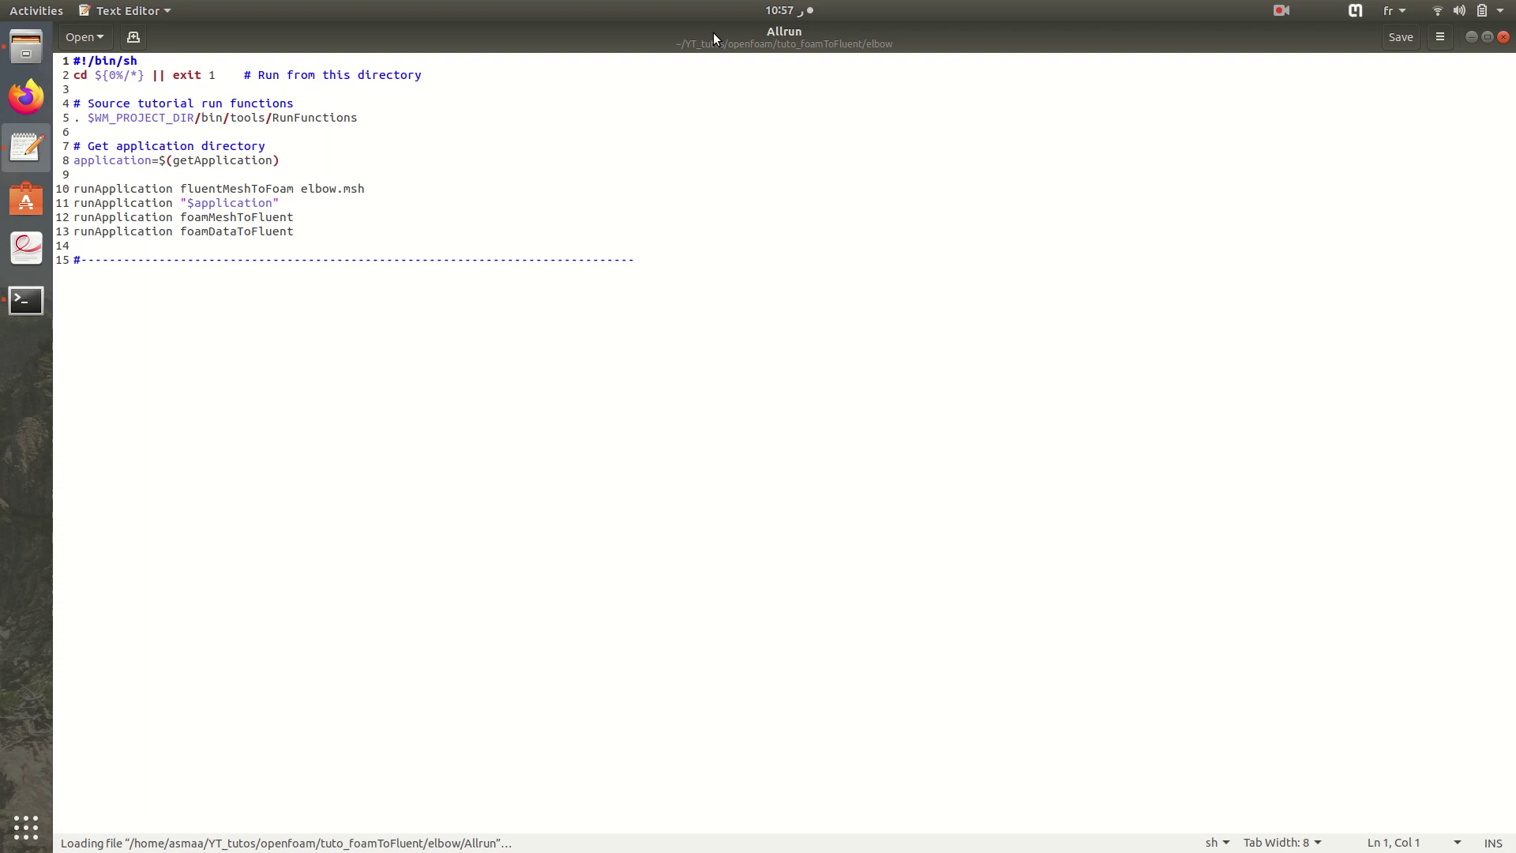
- Tile the Allrun editor to the right half of the screen, then close it
drag(713, 31, 889, 102)
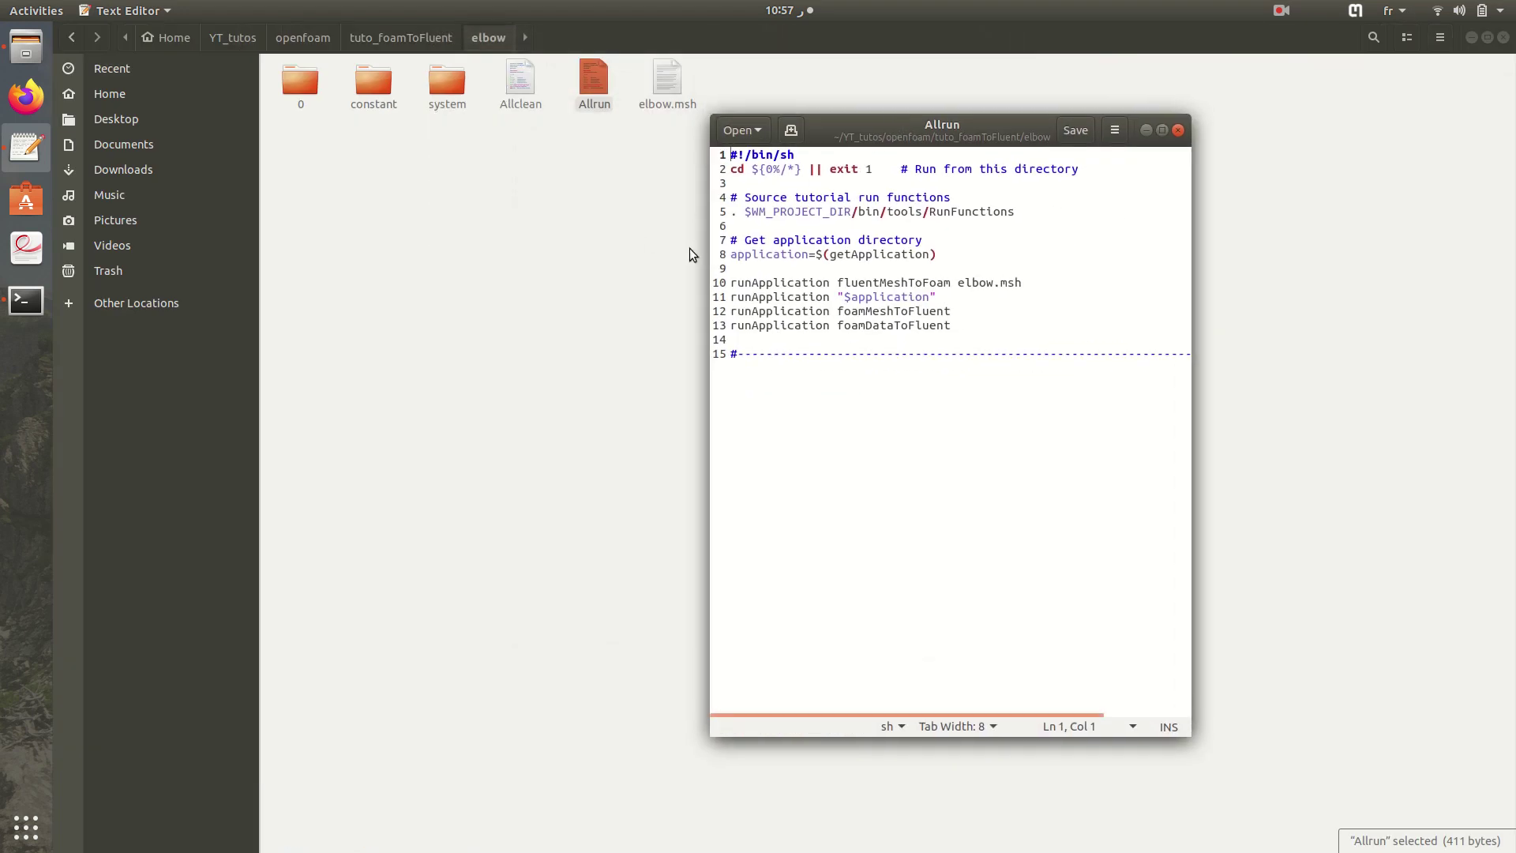
key(super+Right)
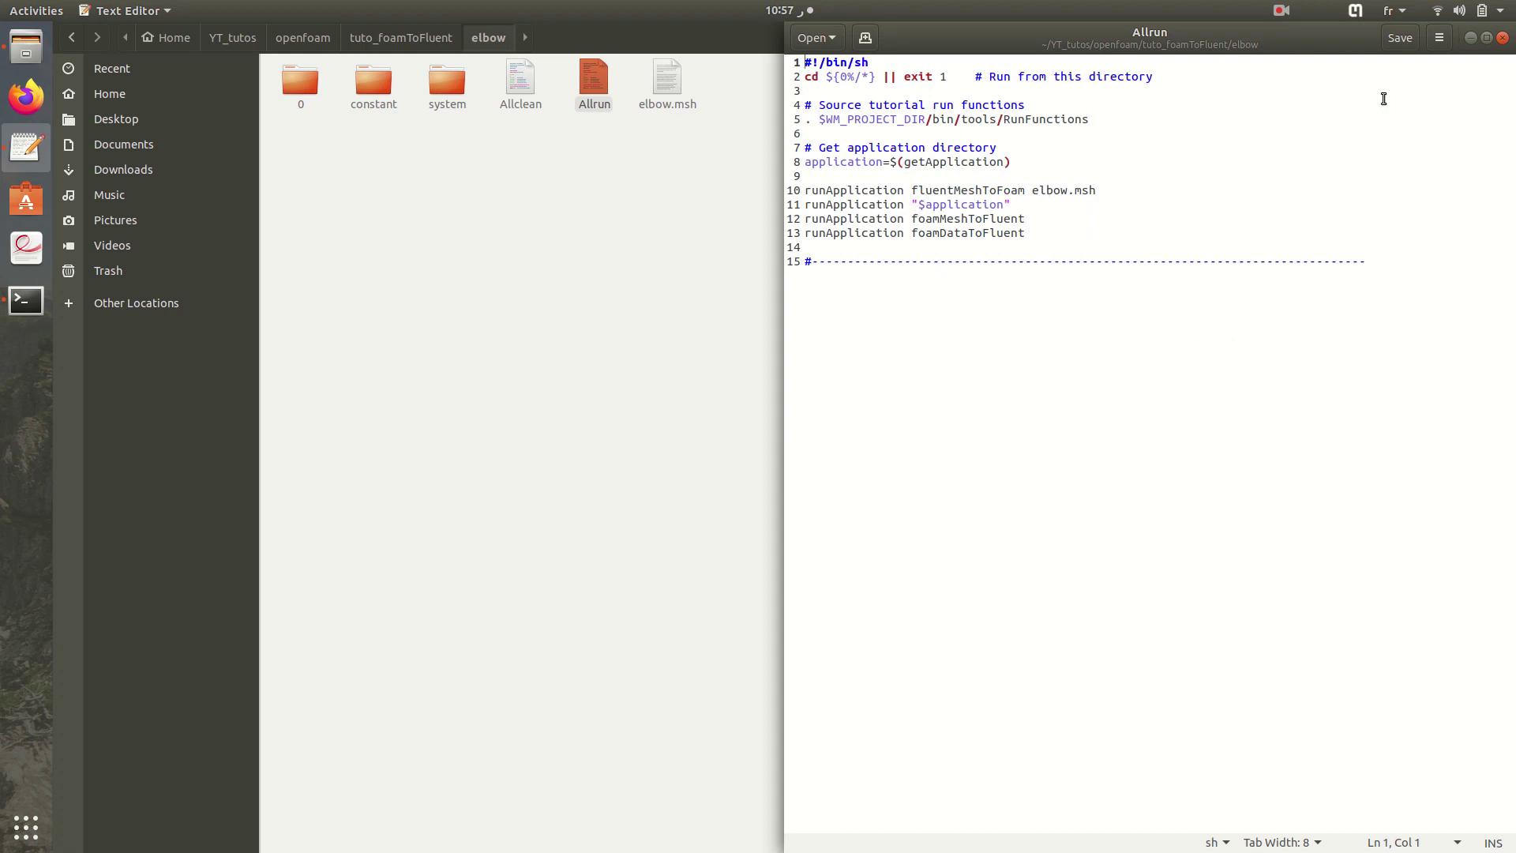
click(1503, 38)
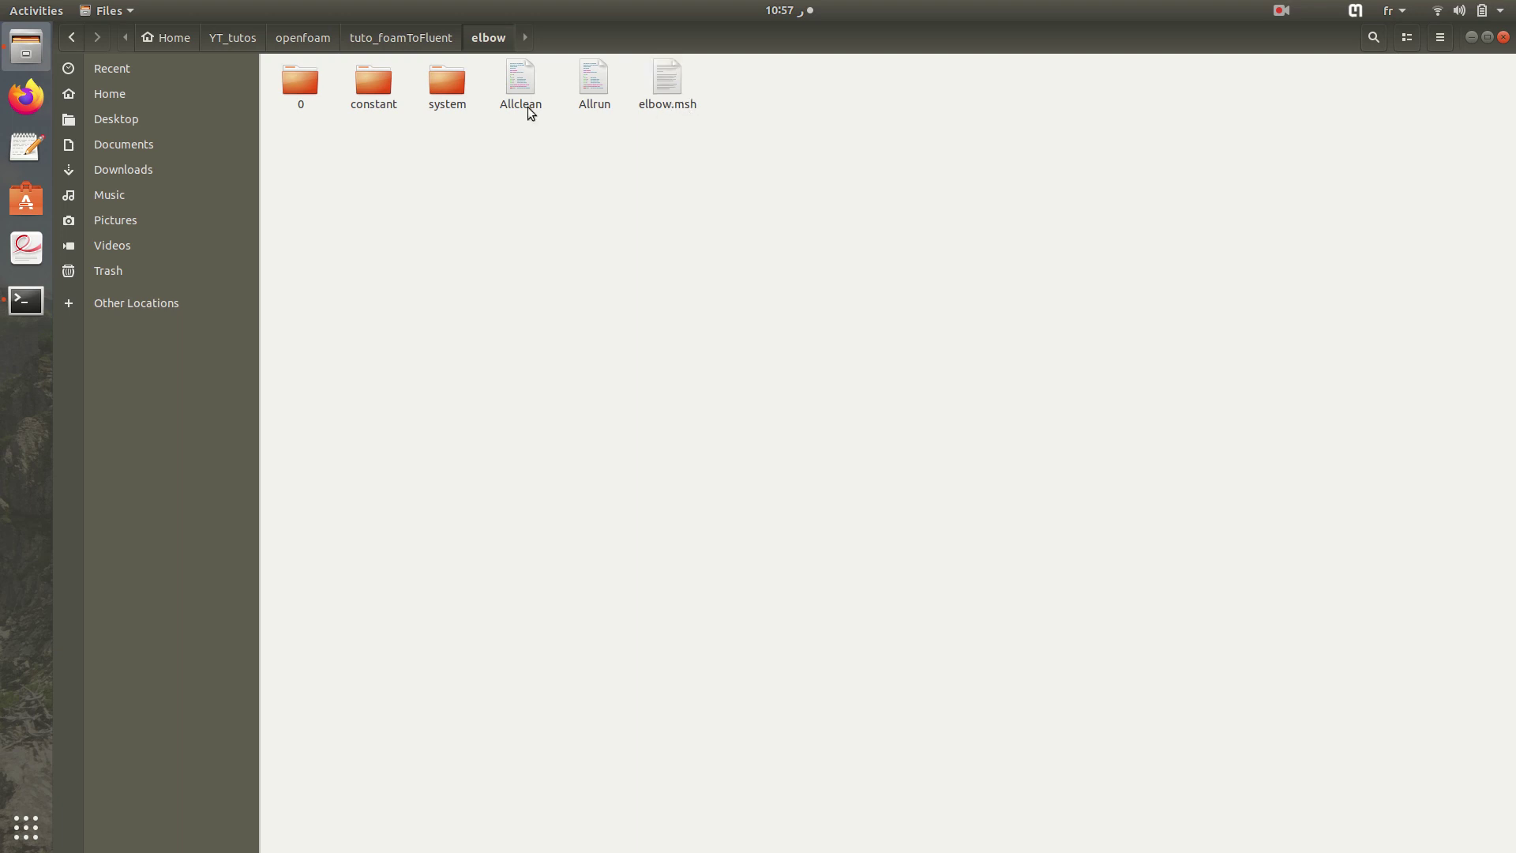
- Browse the constant folder, reopen Allrun and select 'fluentMeshToFoam elbow.msh' on line 10
double_click(379, 85)
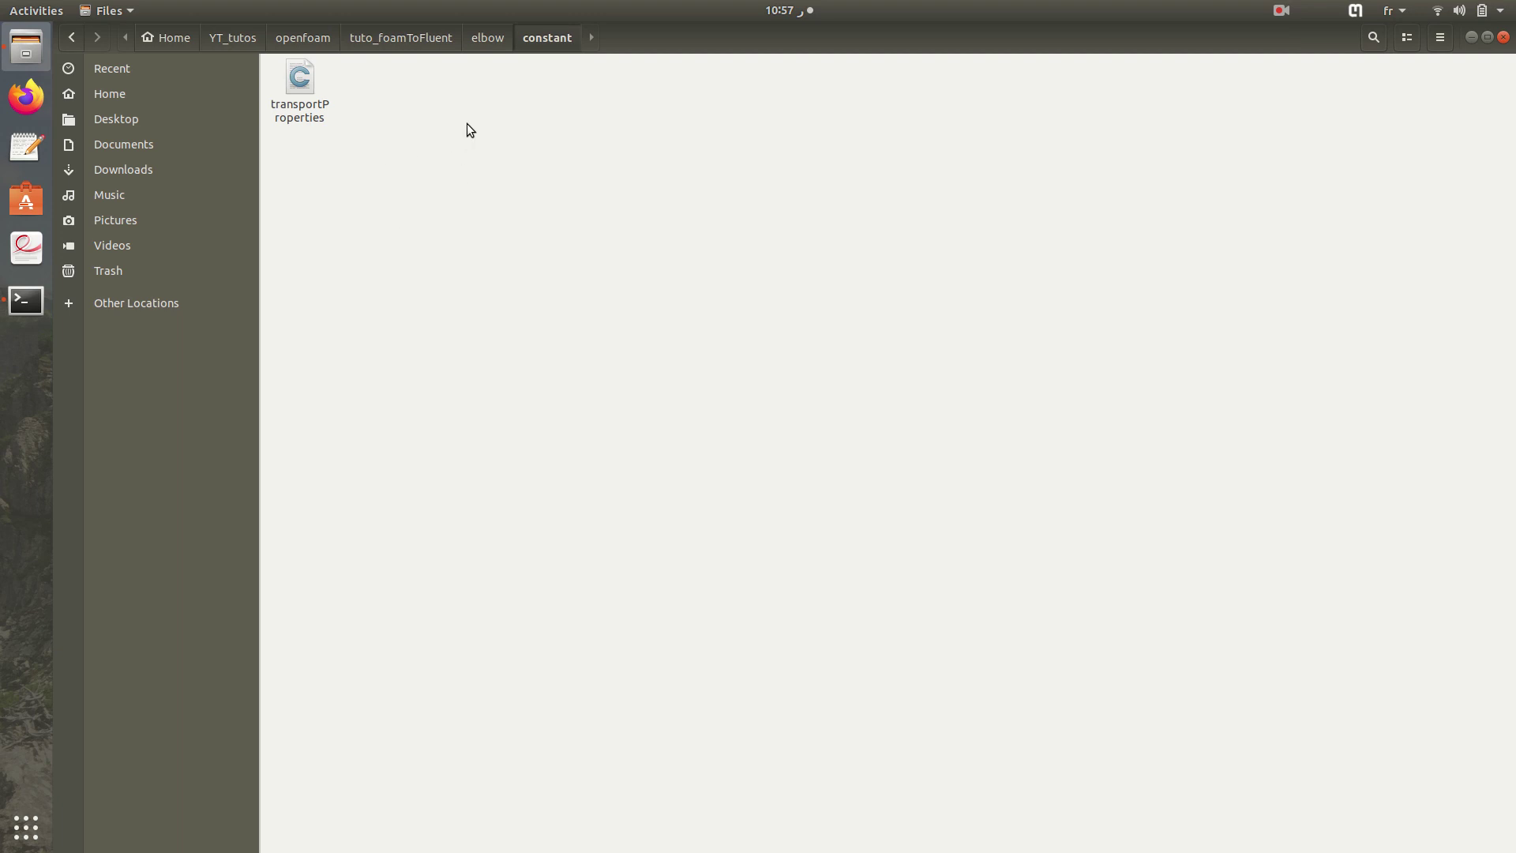
click(482, 40)
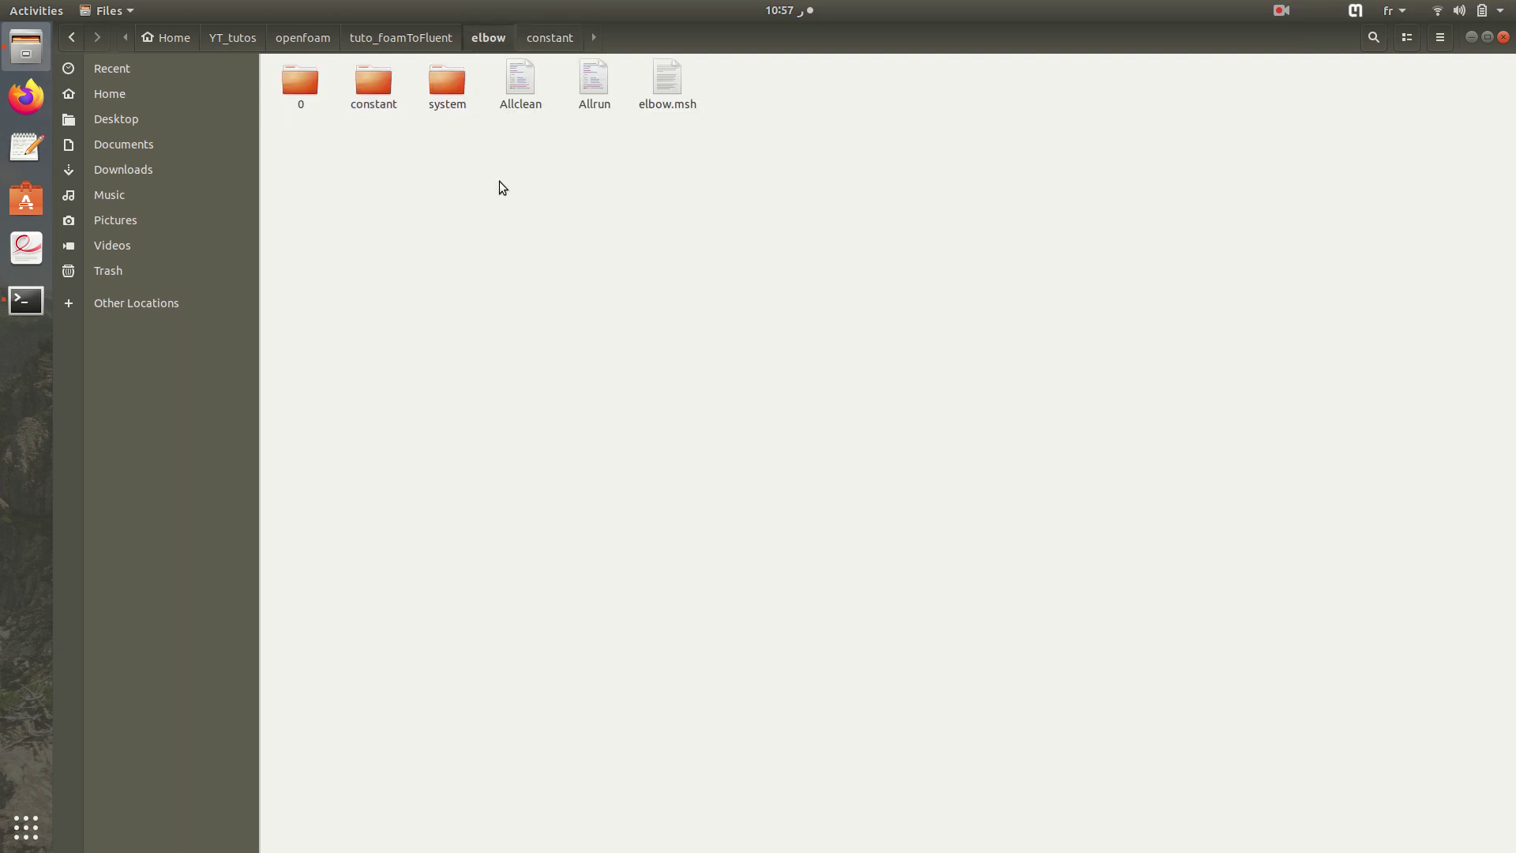
double_click(592, 85)
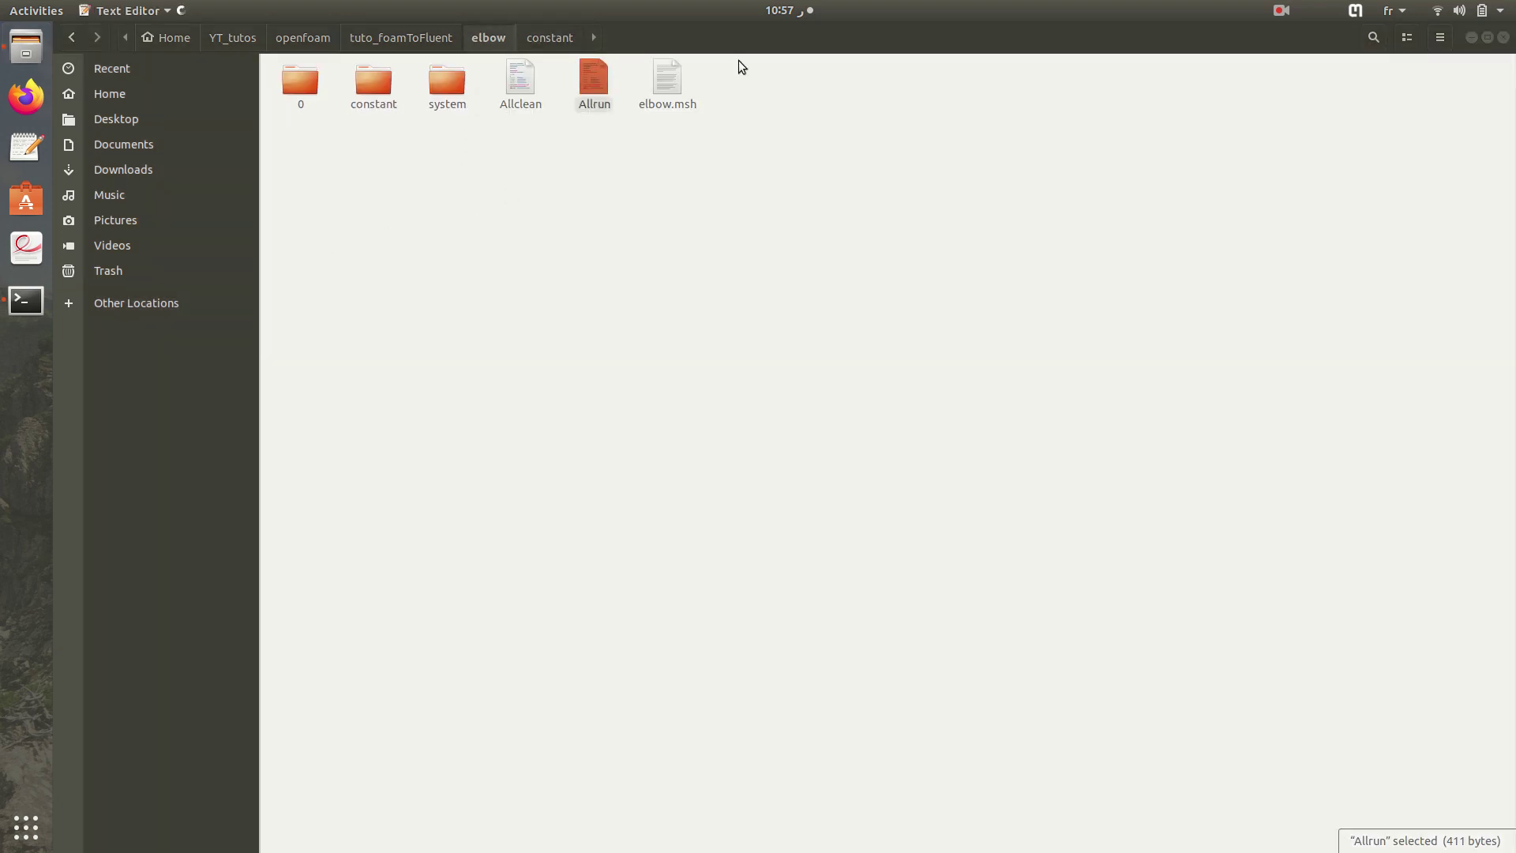
drag(561, 51, 1512, 182)
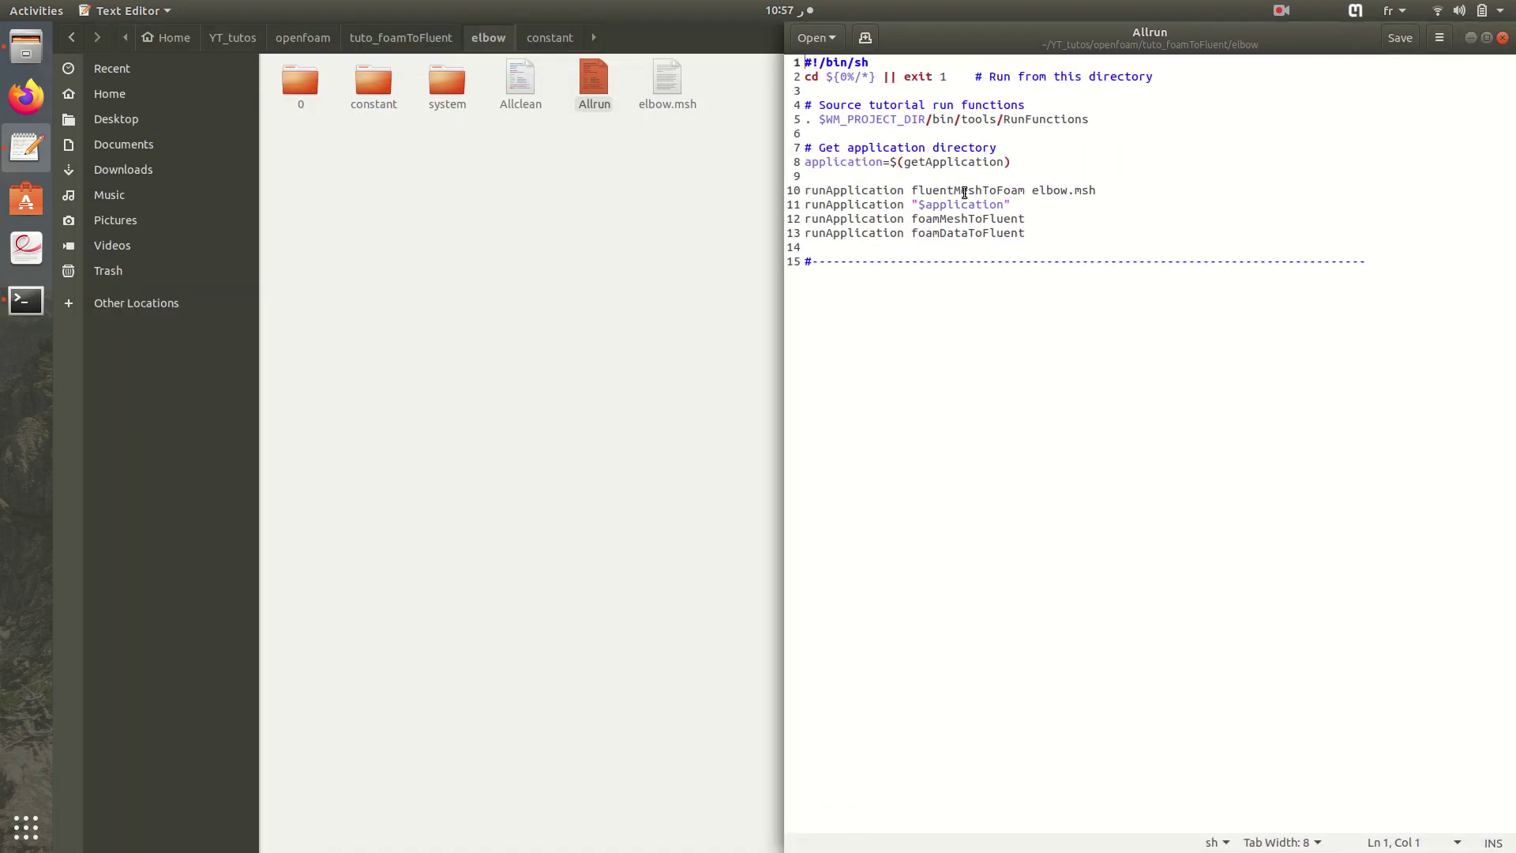
drag(912, 192, 1095, 193)
click(367, 325)
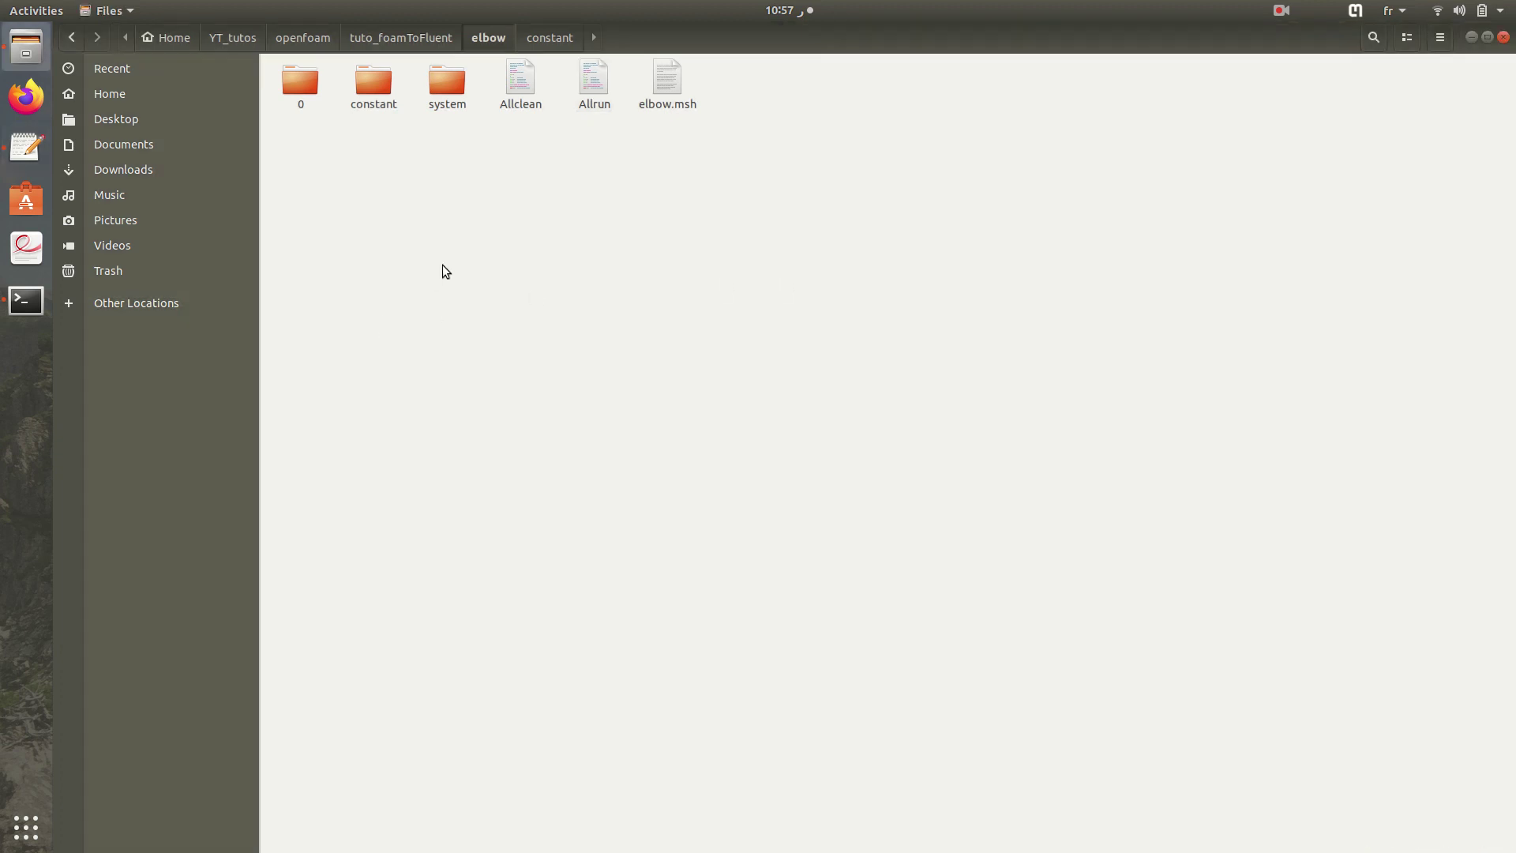
- Run fluentMeshToFoam elbow.msh in the elbow folder to convert the mesh
click(26, 300)
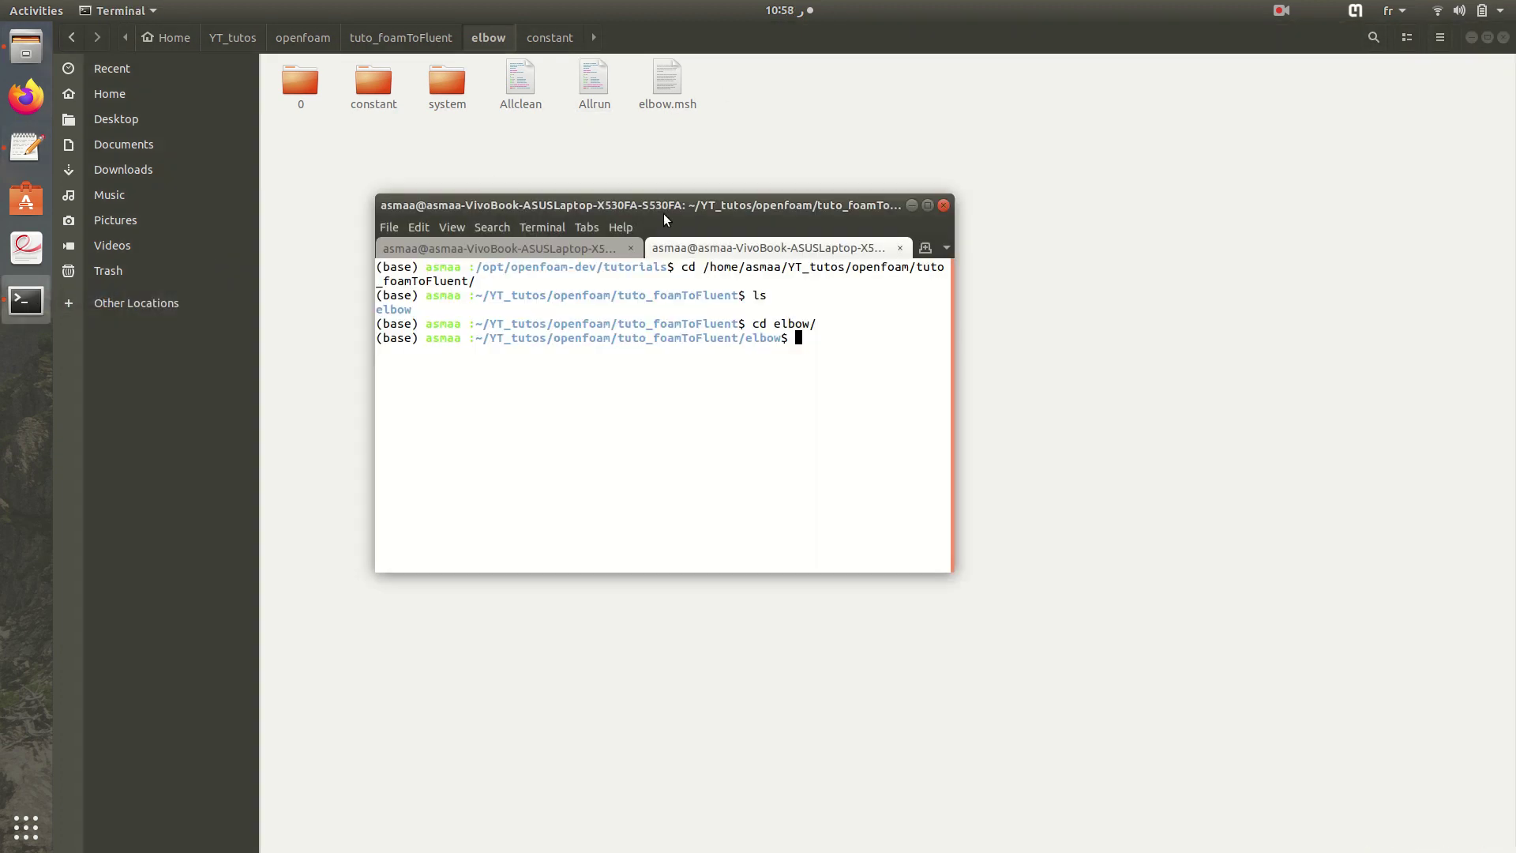
text(fluentM)
key(Tab)
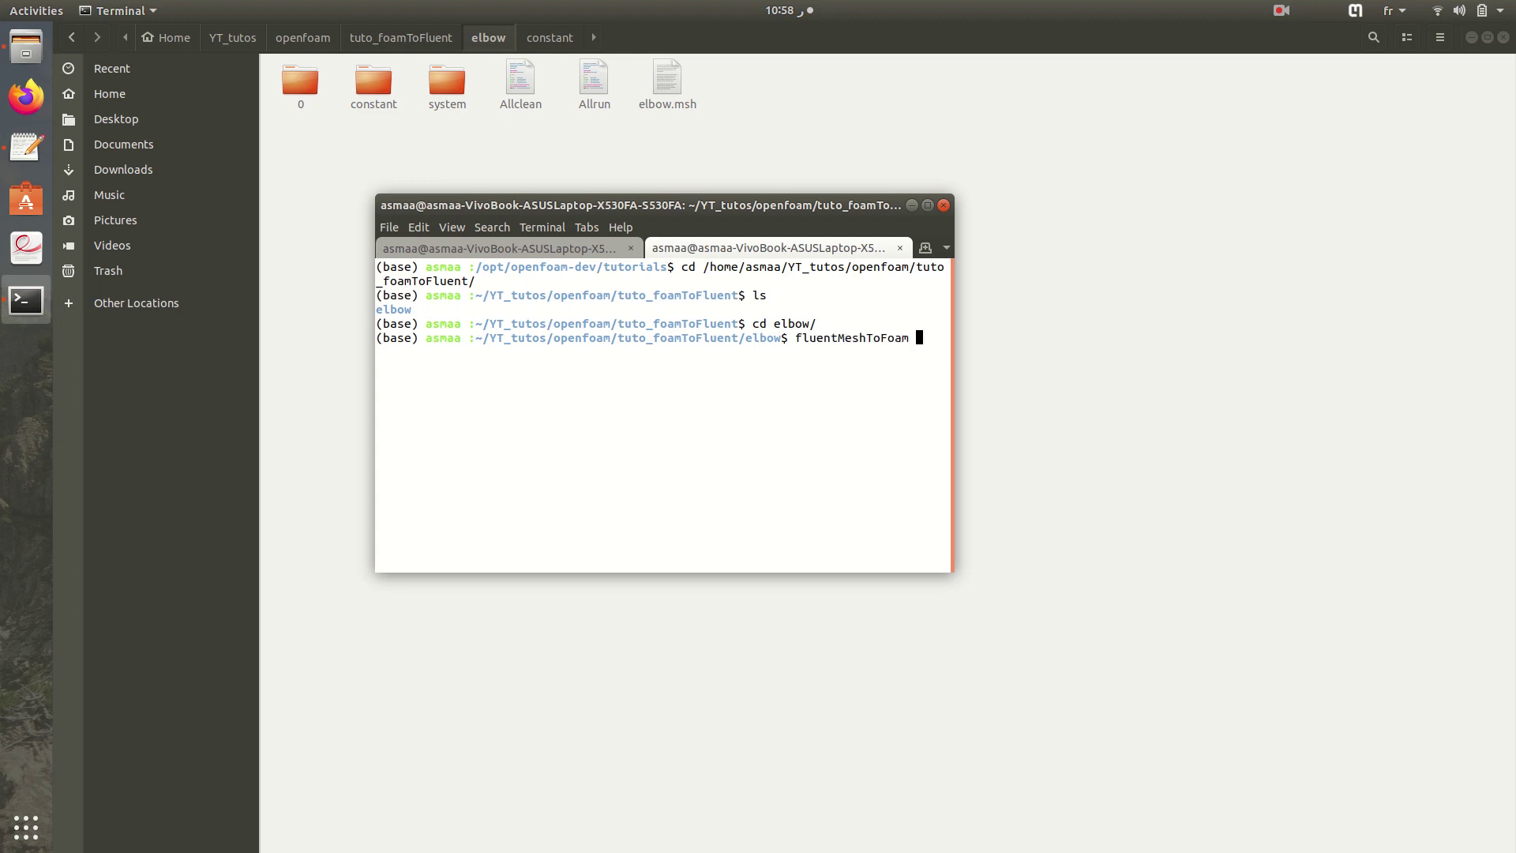
text(el)
key(Tab)
drag(791, 338, 908, 339)
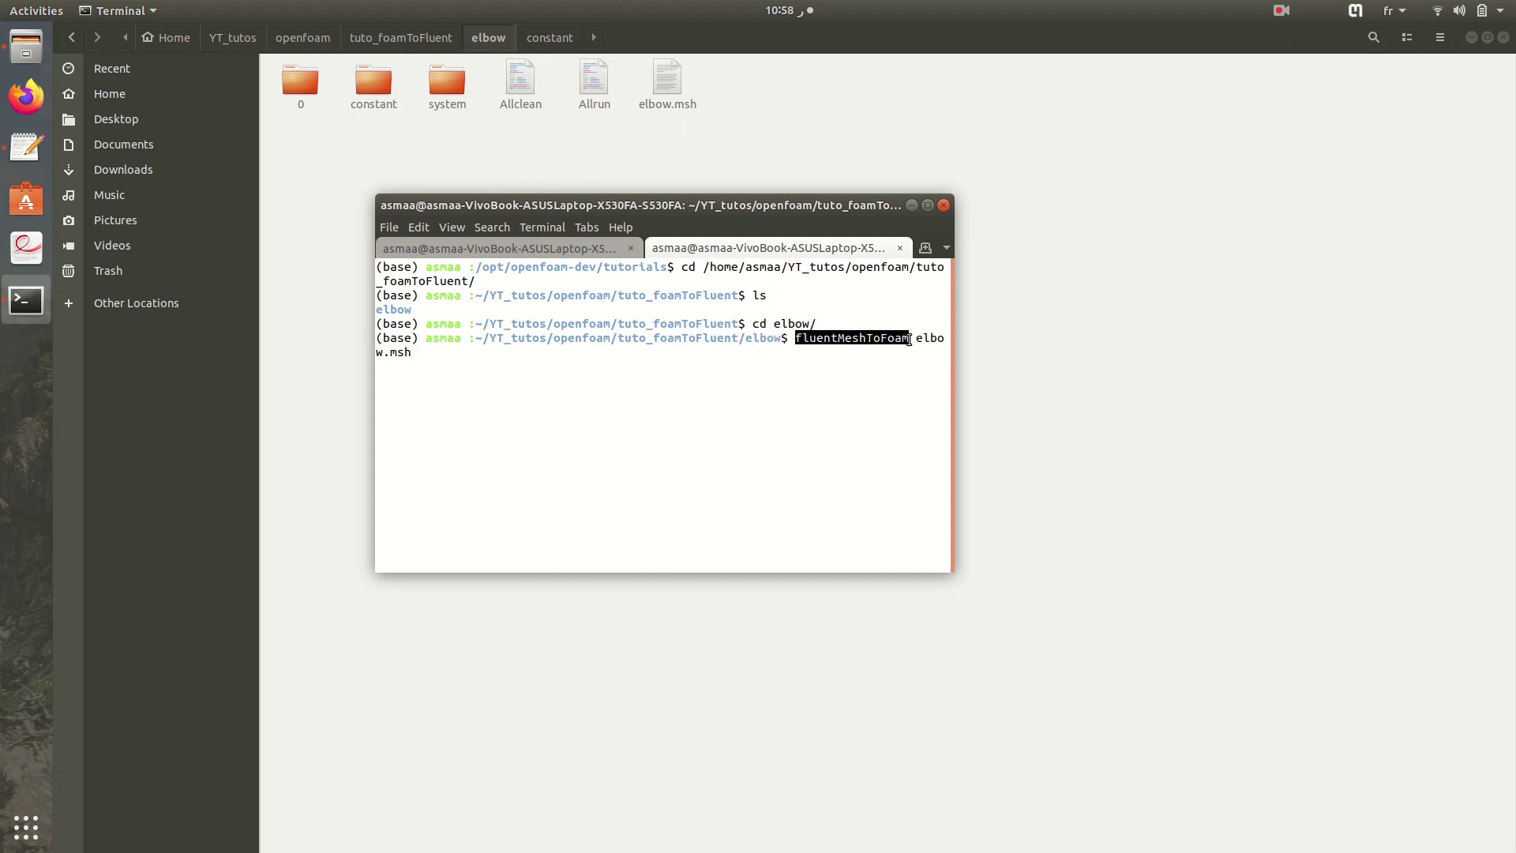
click(901, 359)
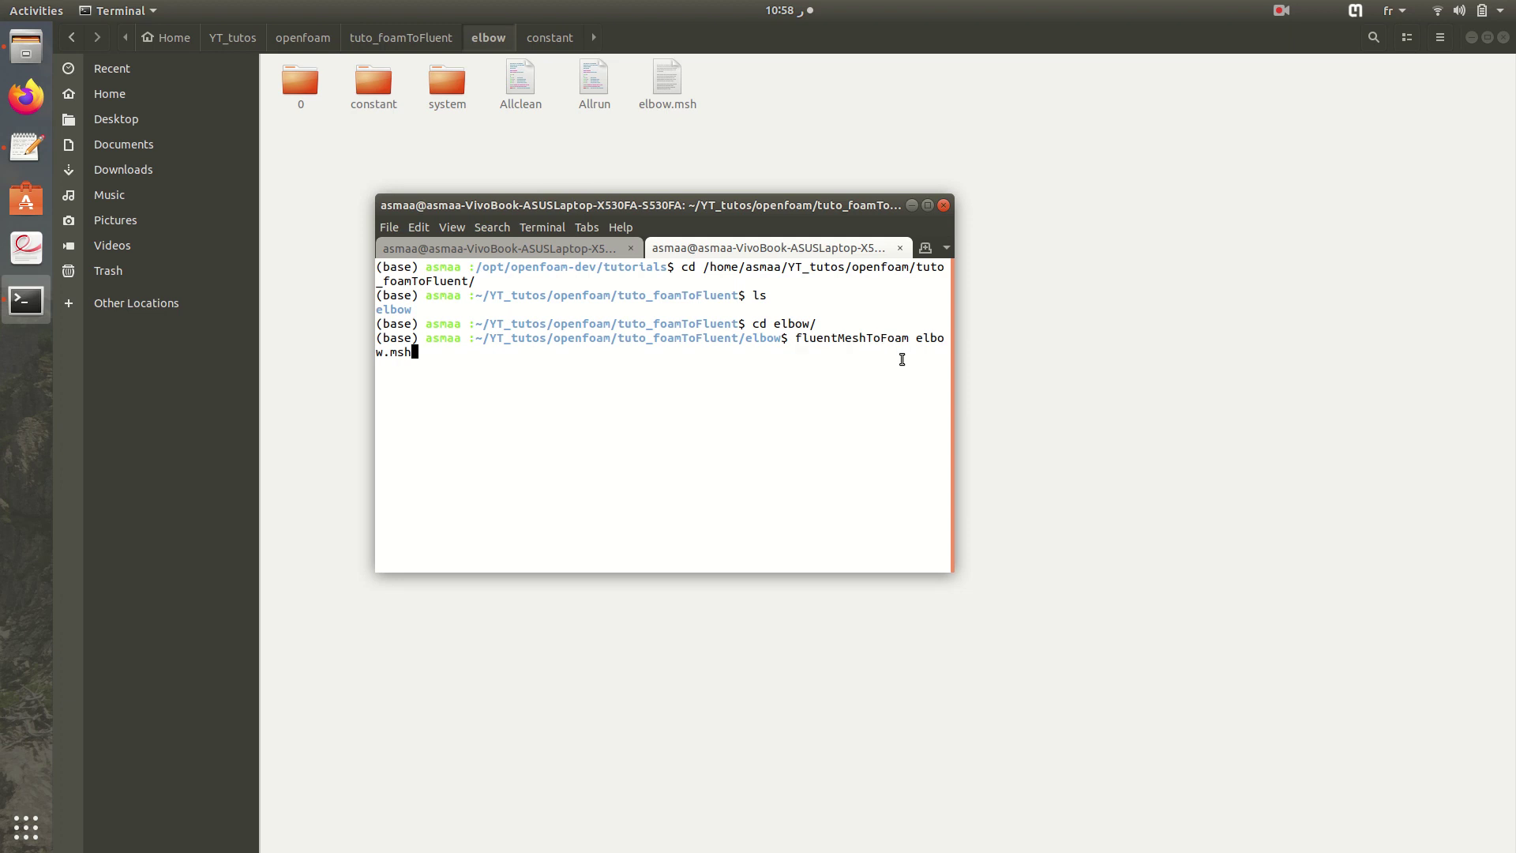
key(Return)
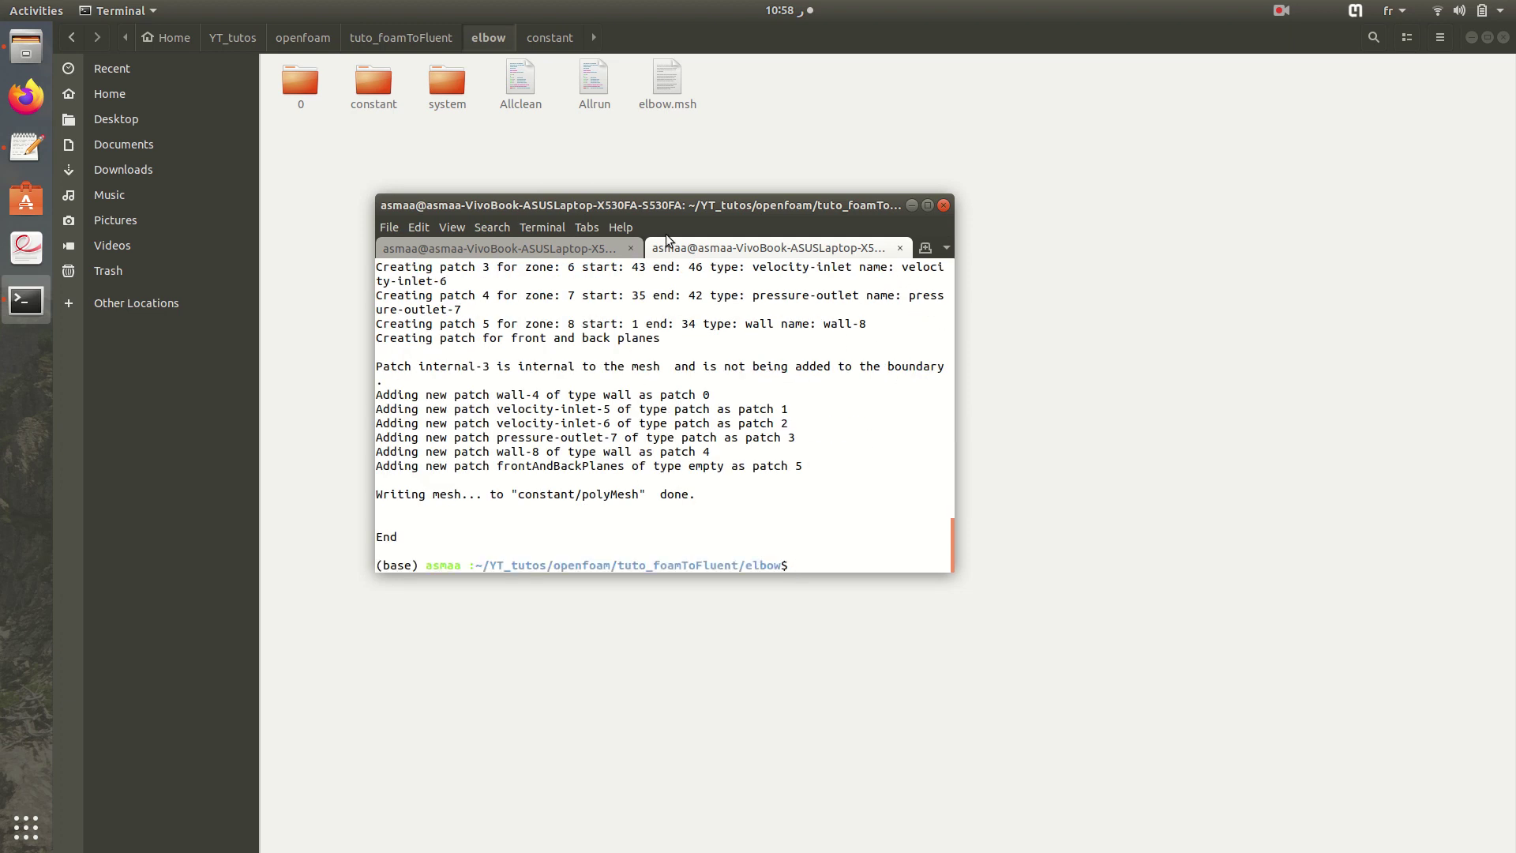
- Check the converted mesh in constant/polyMesh in Files, then return to Terminal
click(378, 95)
double_click(379, 97)
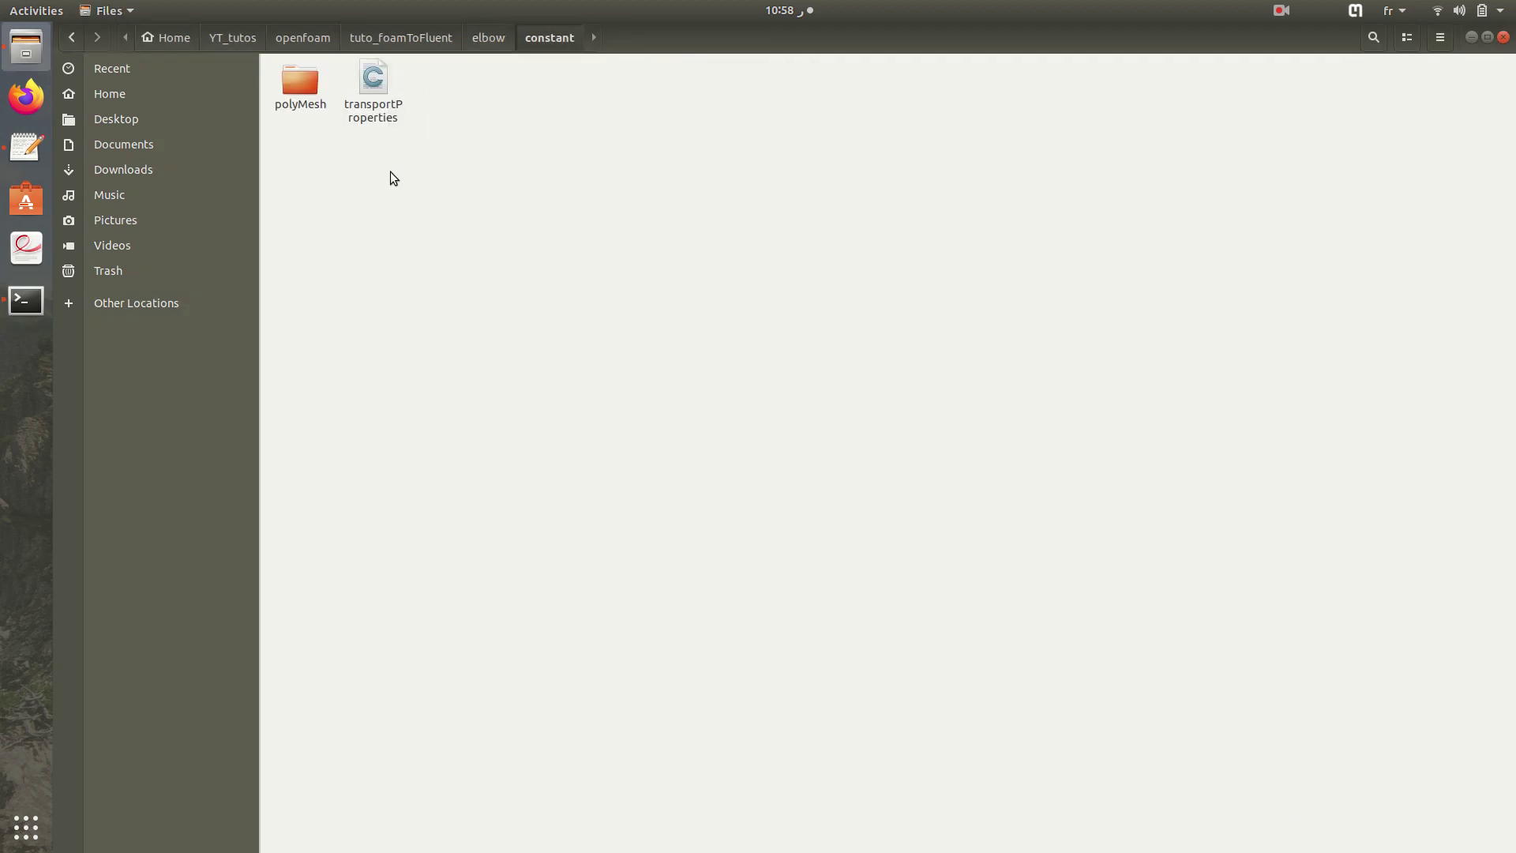
double_click(301, 88)
click(551, 39)
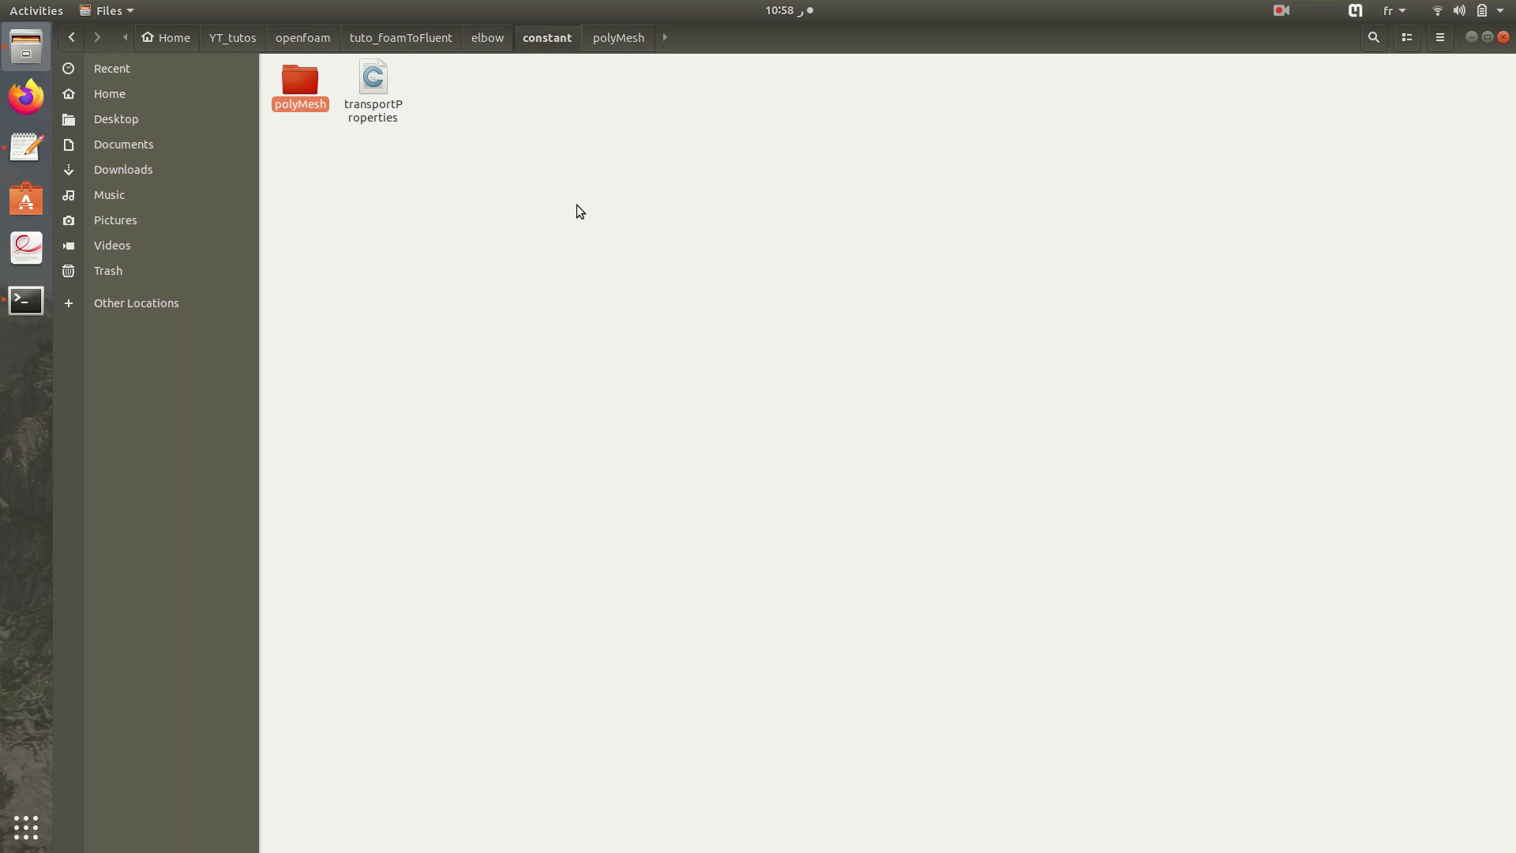
click(26, 300)
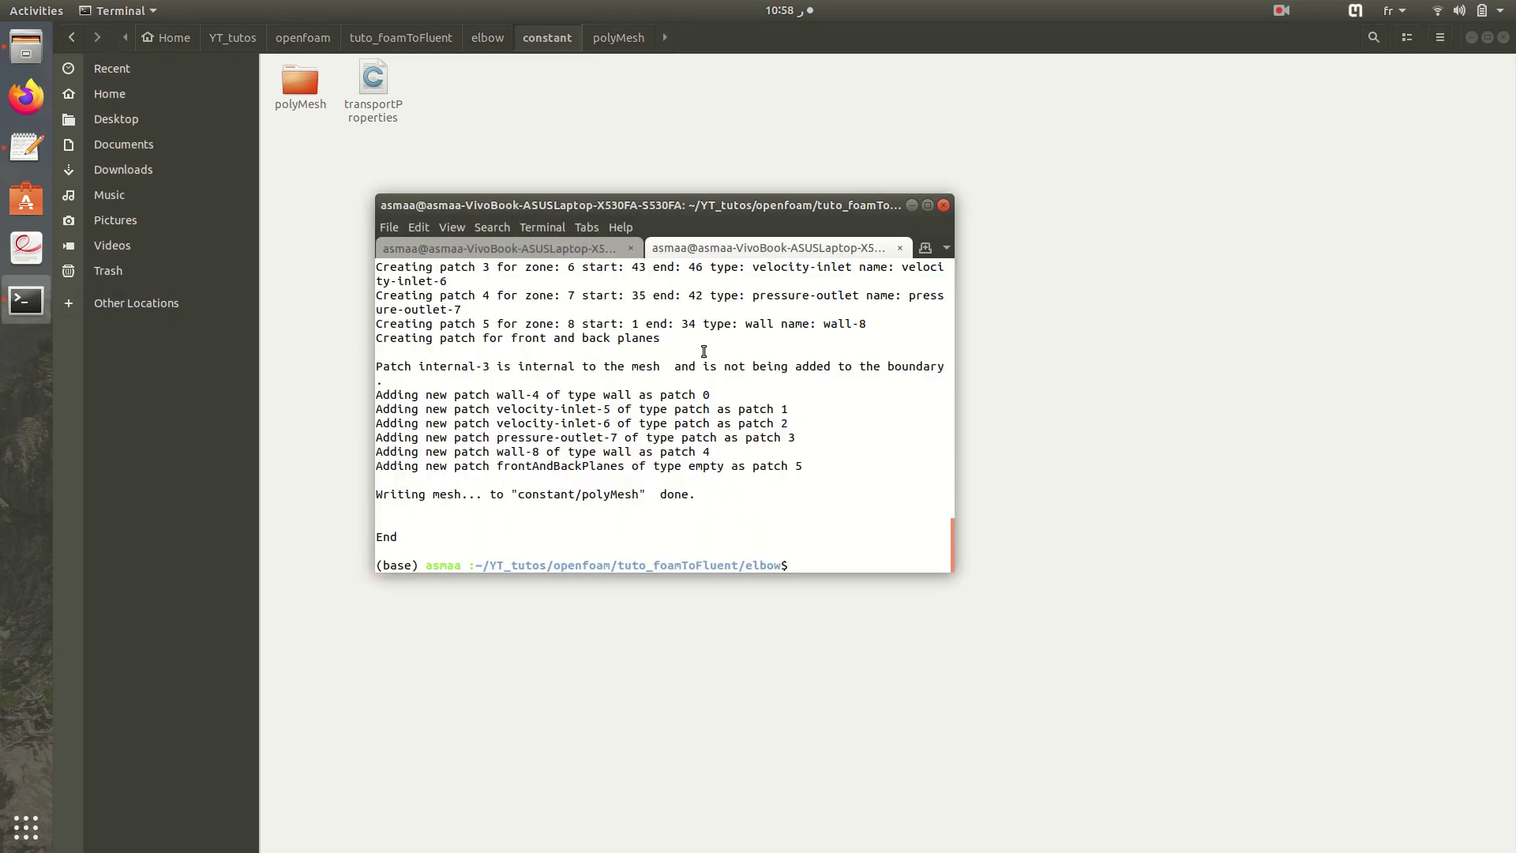
- Launch paraFoam, apply the elbow case and rotate the rendered mesh surface in 3-D
text(paraFoam)
key(Return)
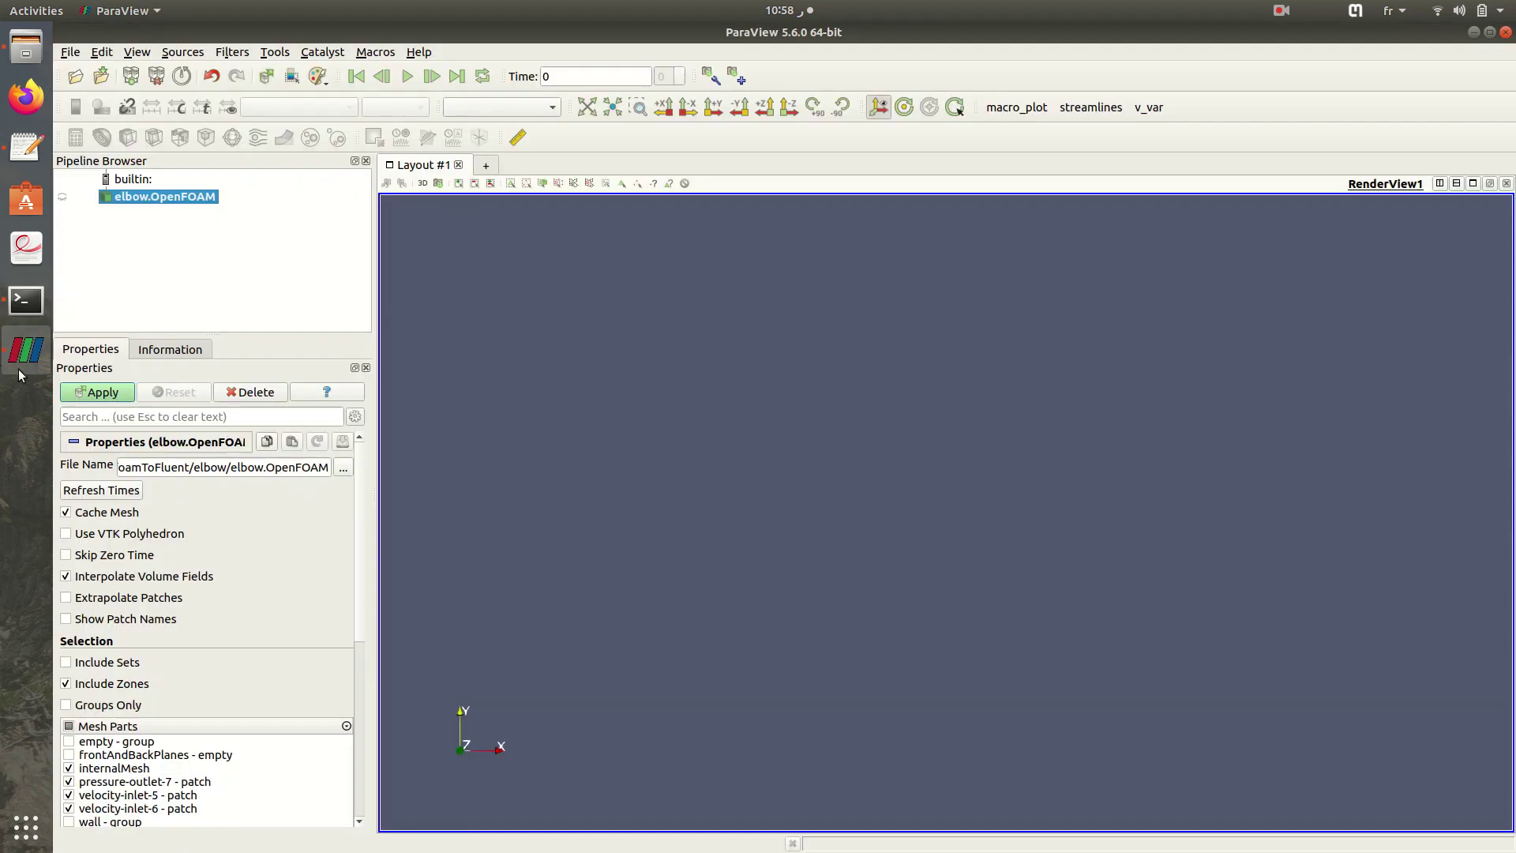
click(75, 399)
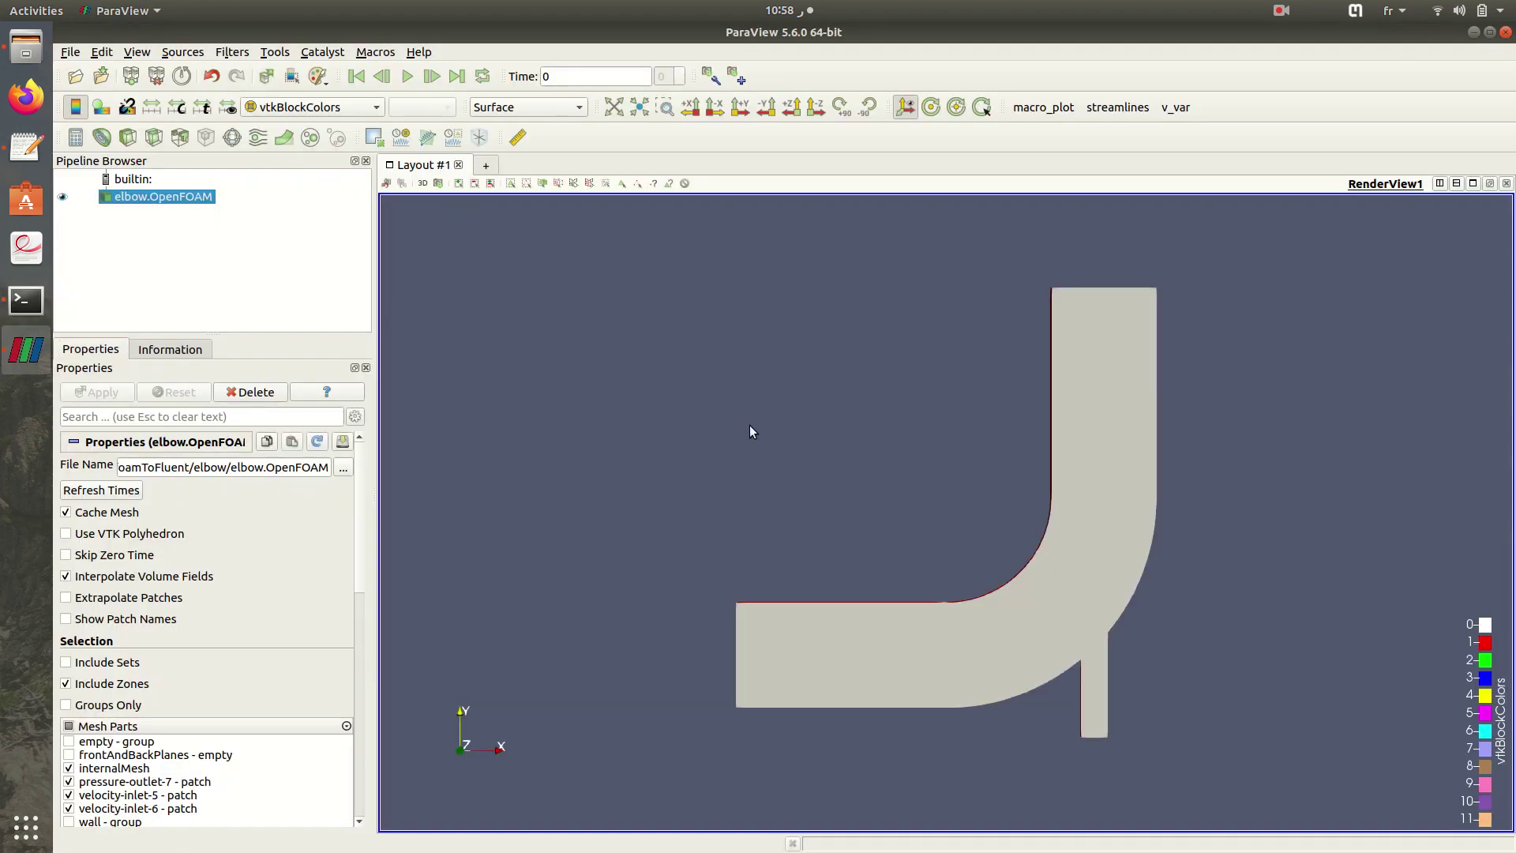
mouse_move(750, 425)
mouse_down()
mouse_move(799, 456)
mouse_move(807, 535)
mouse_move(717, 443)
mouse_move(747, 434)
mouse_up()
scroll(336, 636, down, 2)
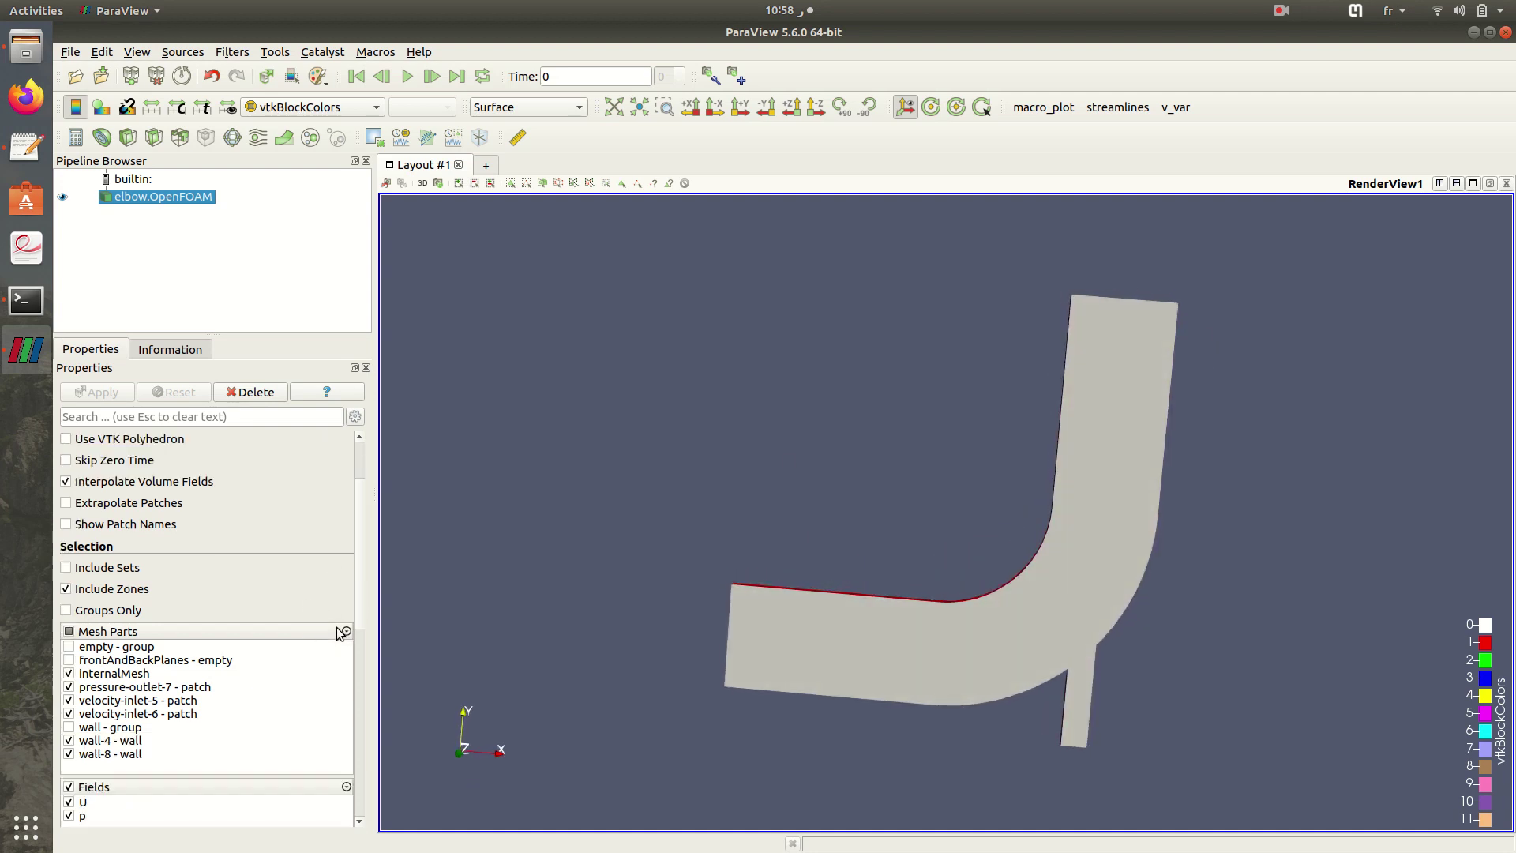
- Untick all mesh parts, then display only the wall-8 and wall-4 boundaries
click(69, 631)
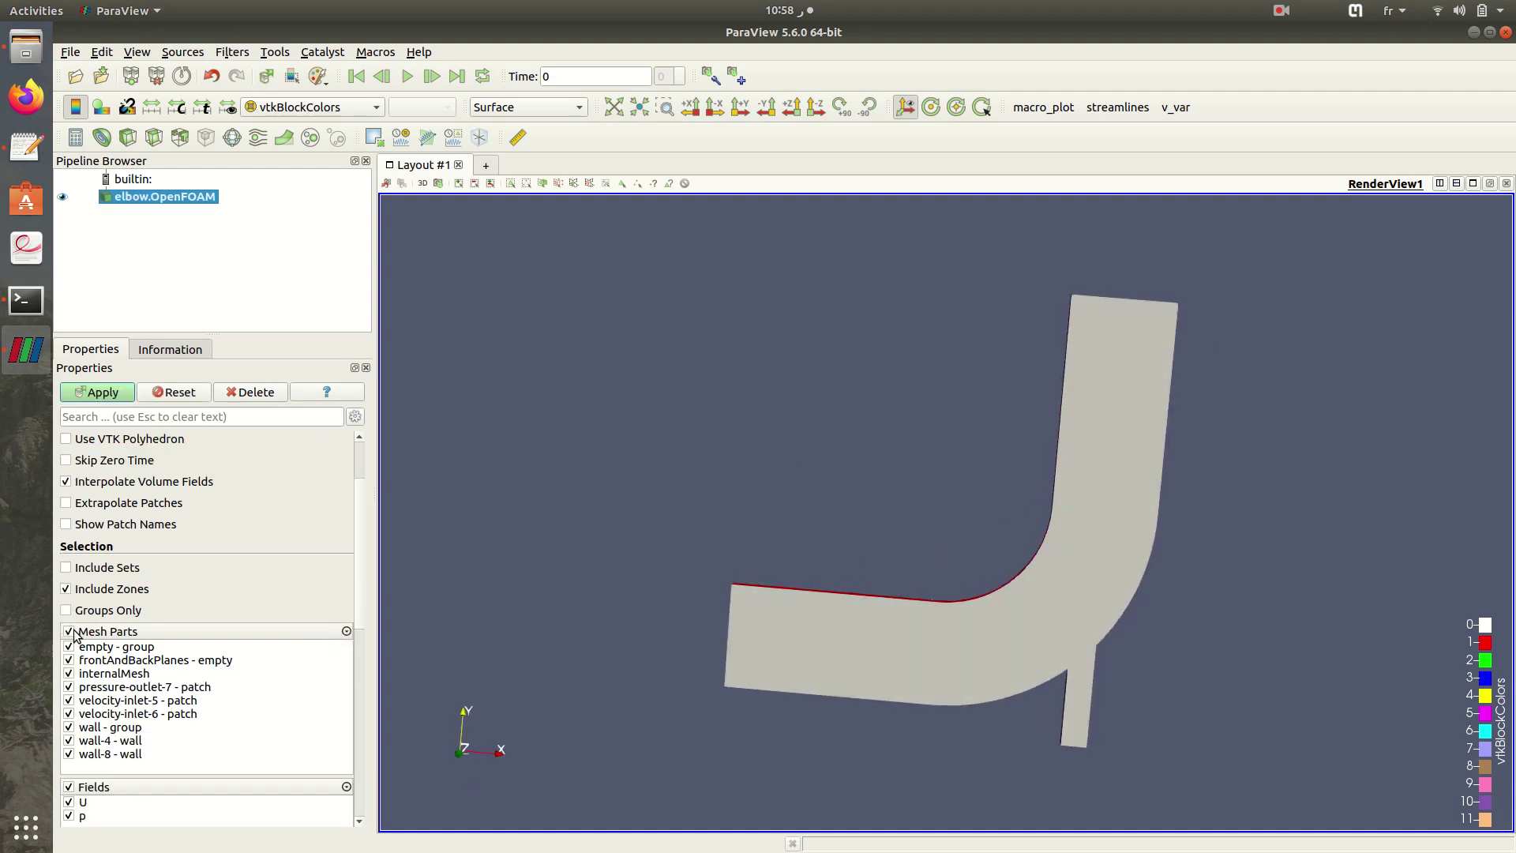
click(69, 754)
click(92, 393)
mouse_move(581, 470)
mouse_down()
mouse_move(528, 454)
mouse_move(606, 471)
mouse_up()
click(80, 740)
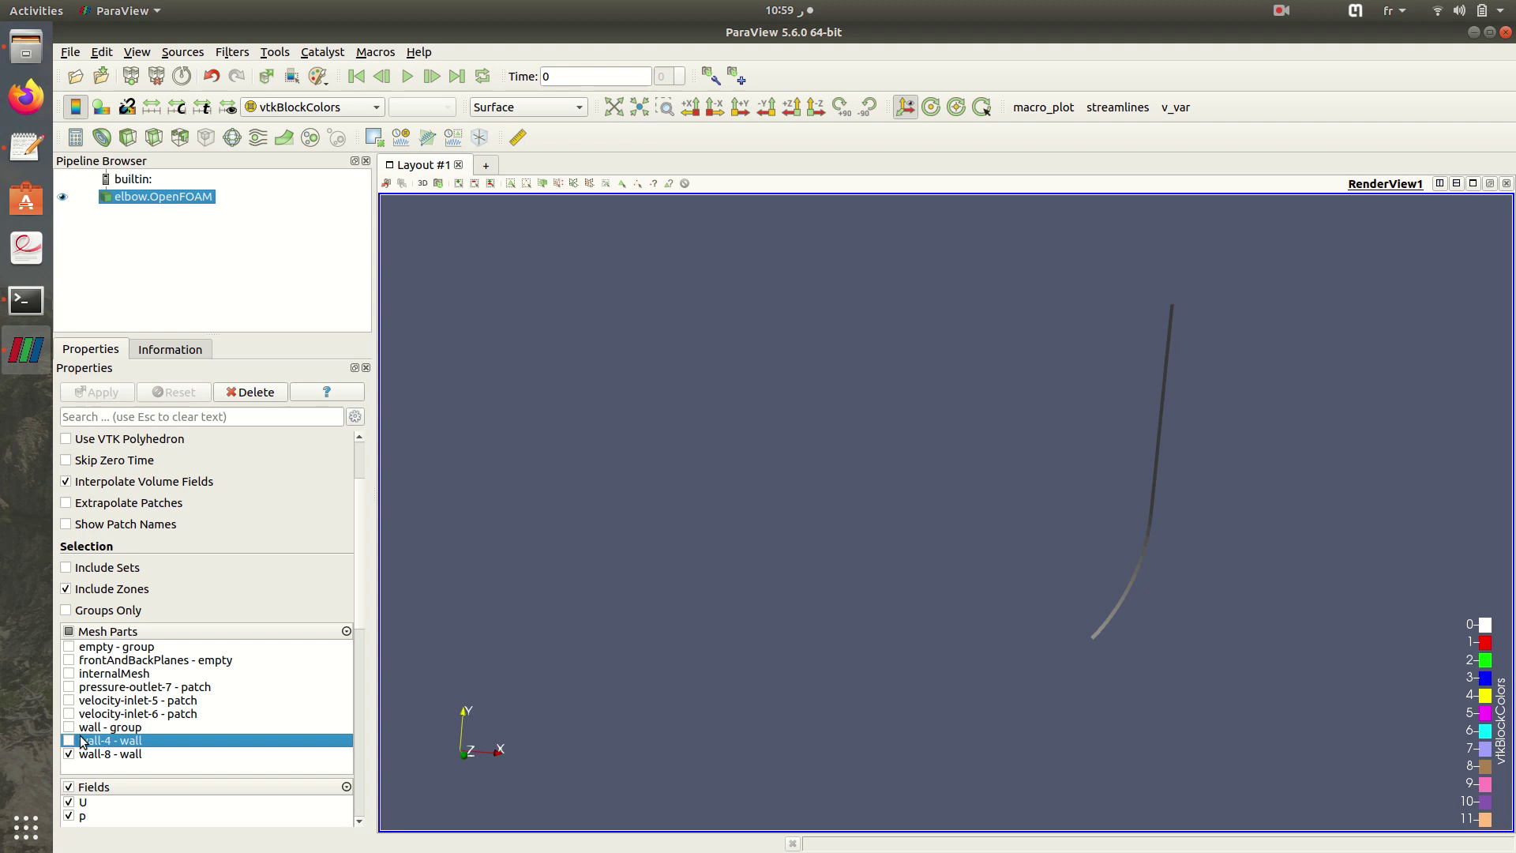
click(68, 741)
click(65, 390)
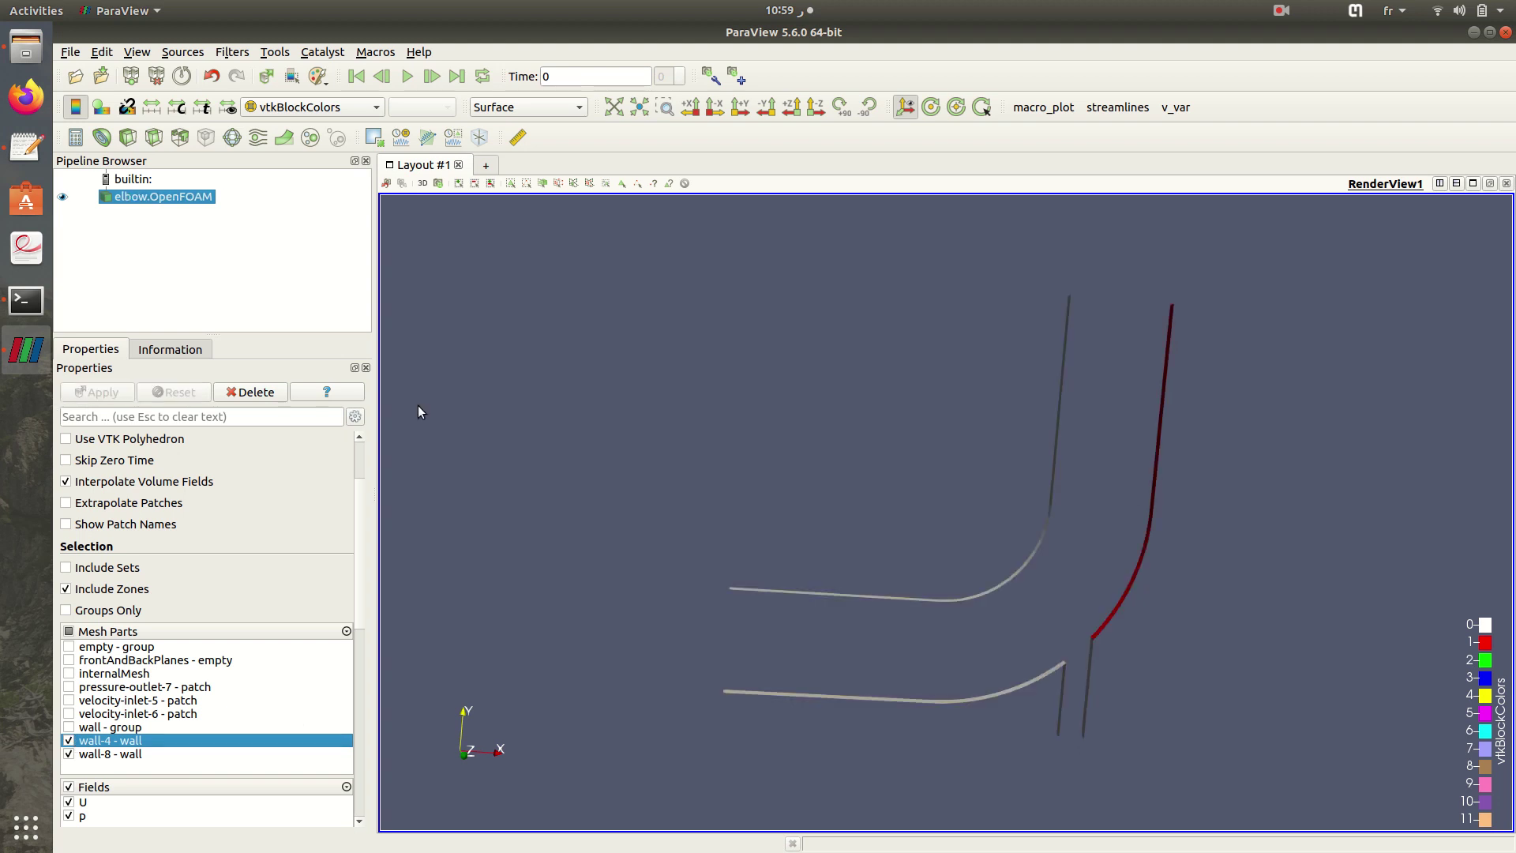
- Add velocity-inlet-6, velocity-inlet-5, pressure-outlet-7 and frontAndBackPlanes, applying each one
click(69, 714)
click(80, 393)
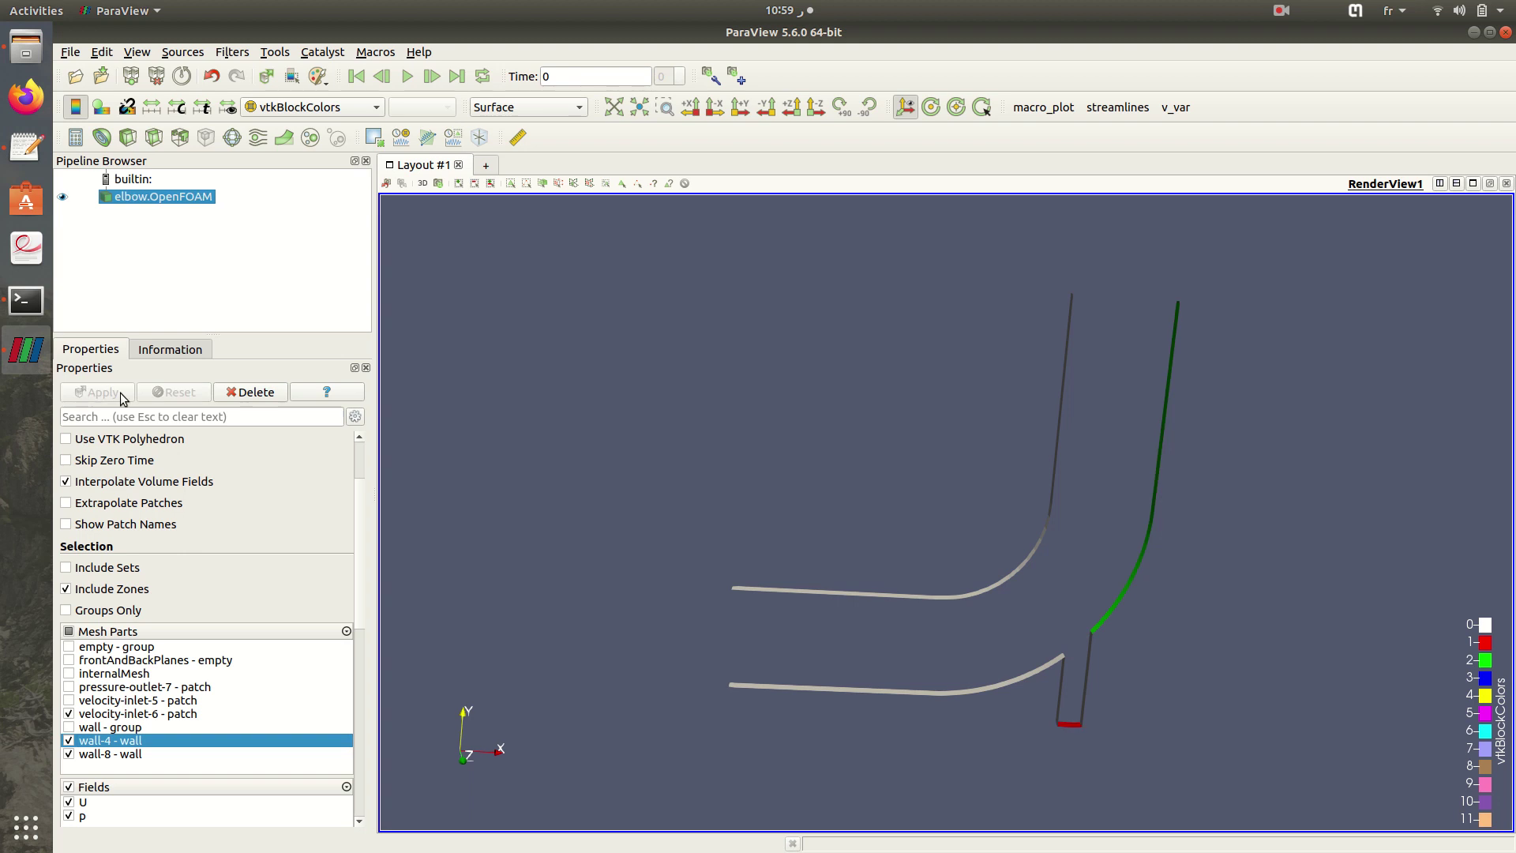
click(68, 700)
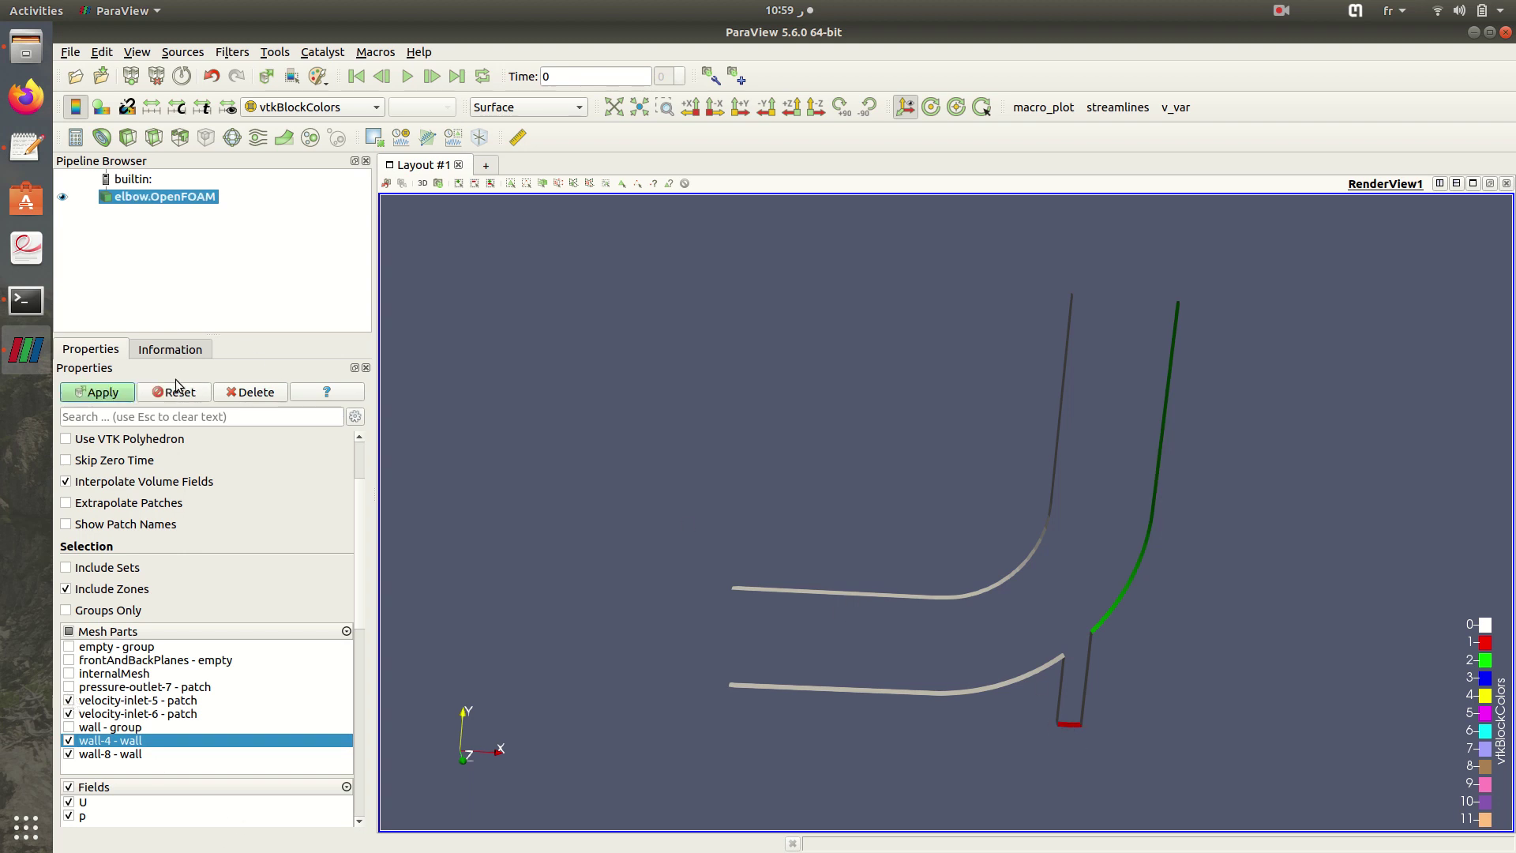
click(129, 394)
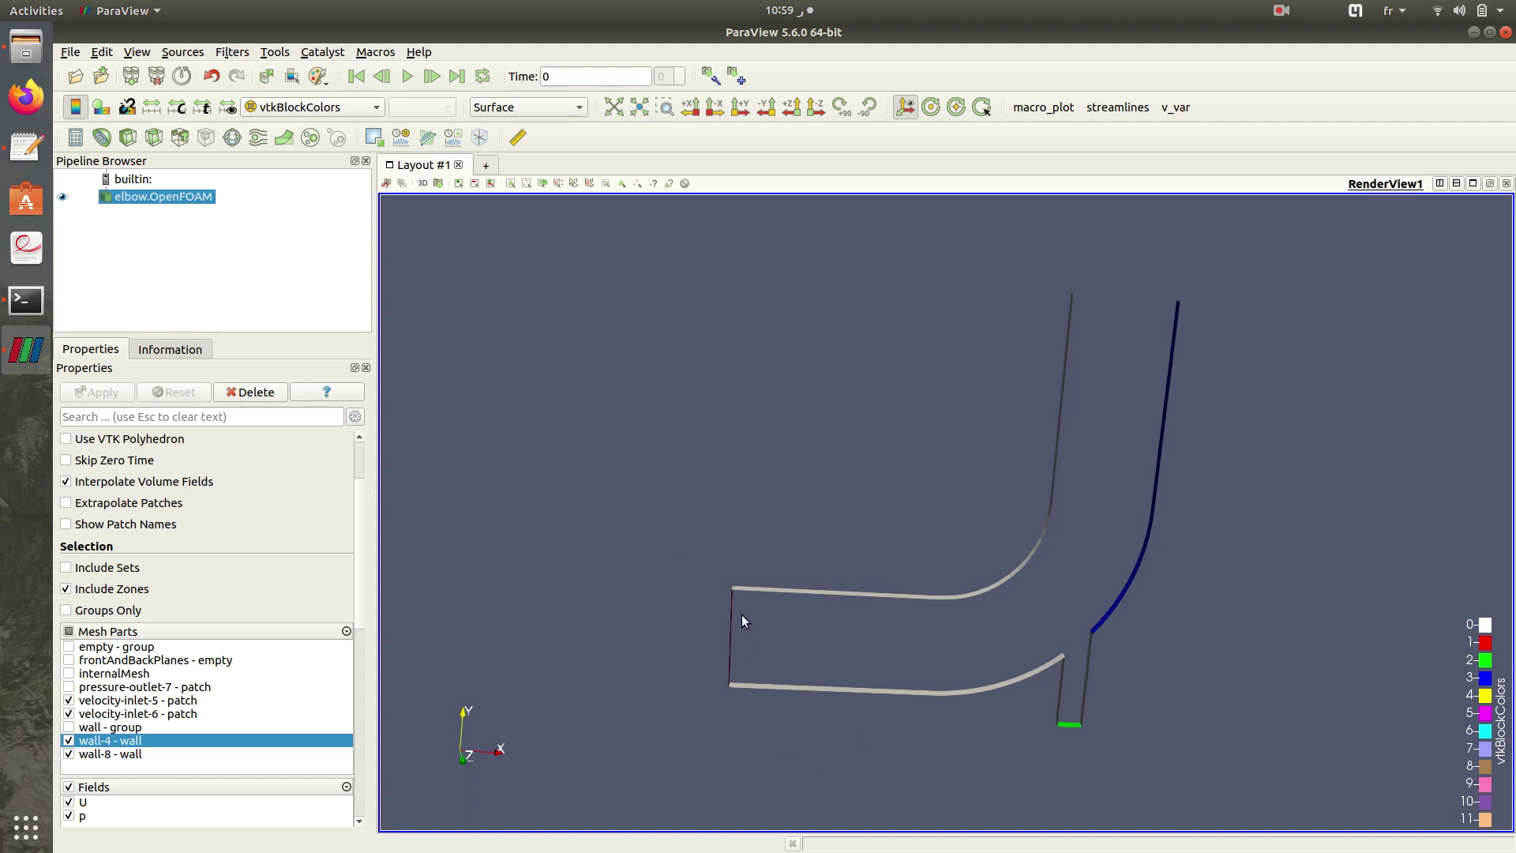
click(70, 687)
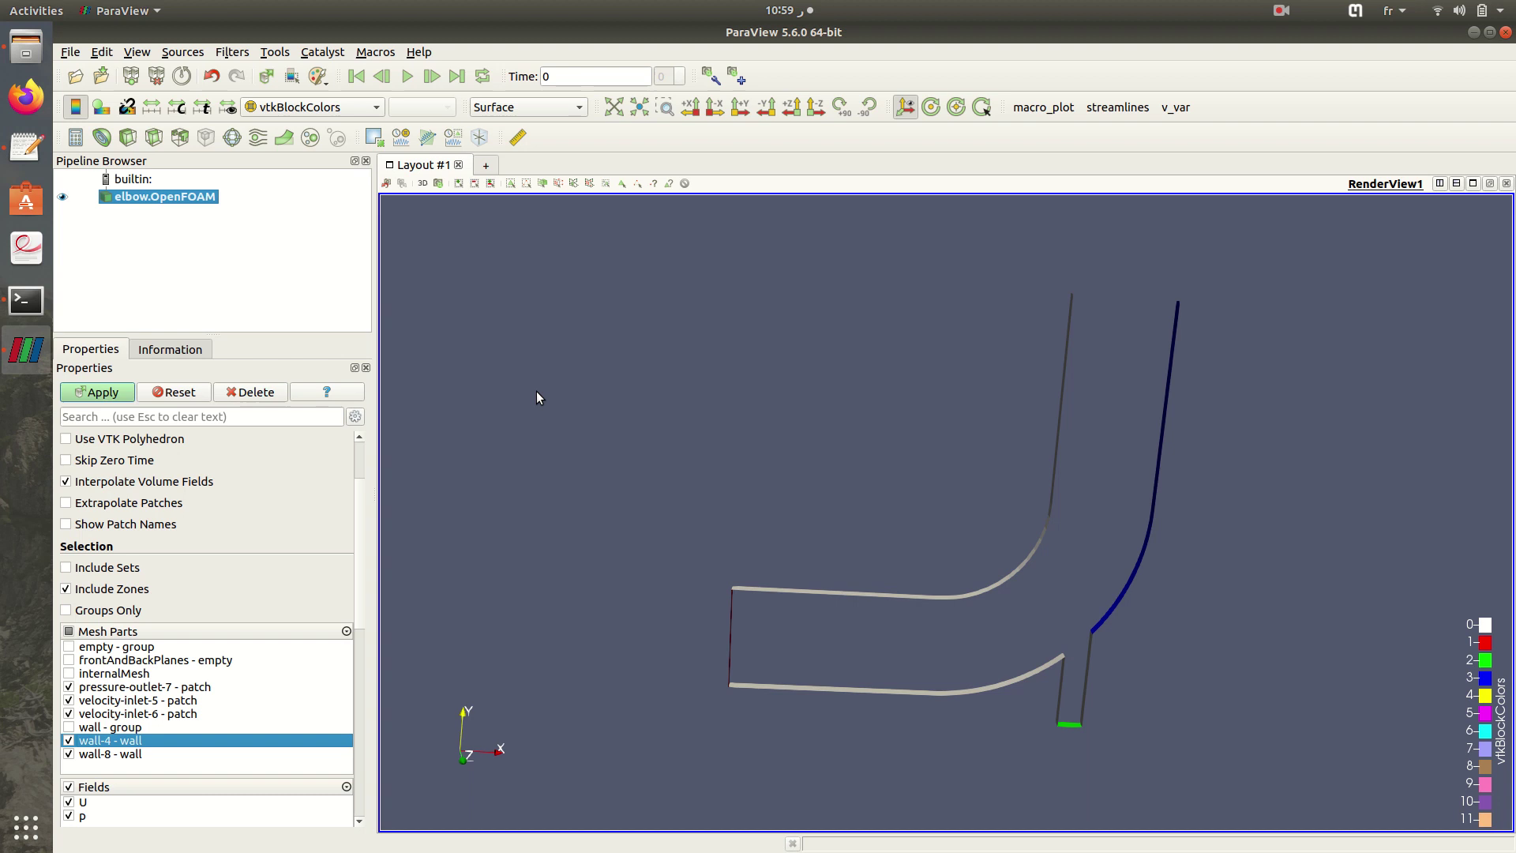
click(101, 391)
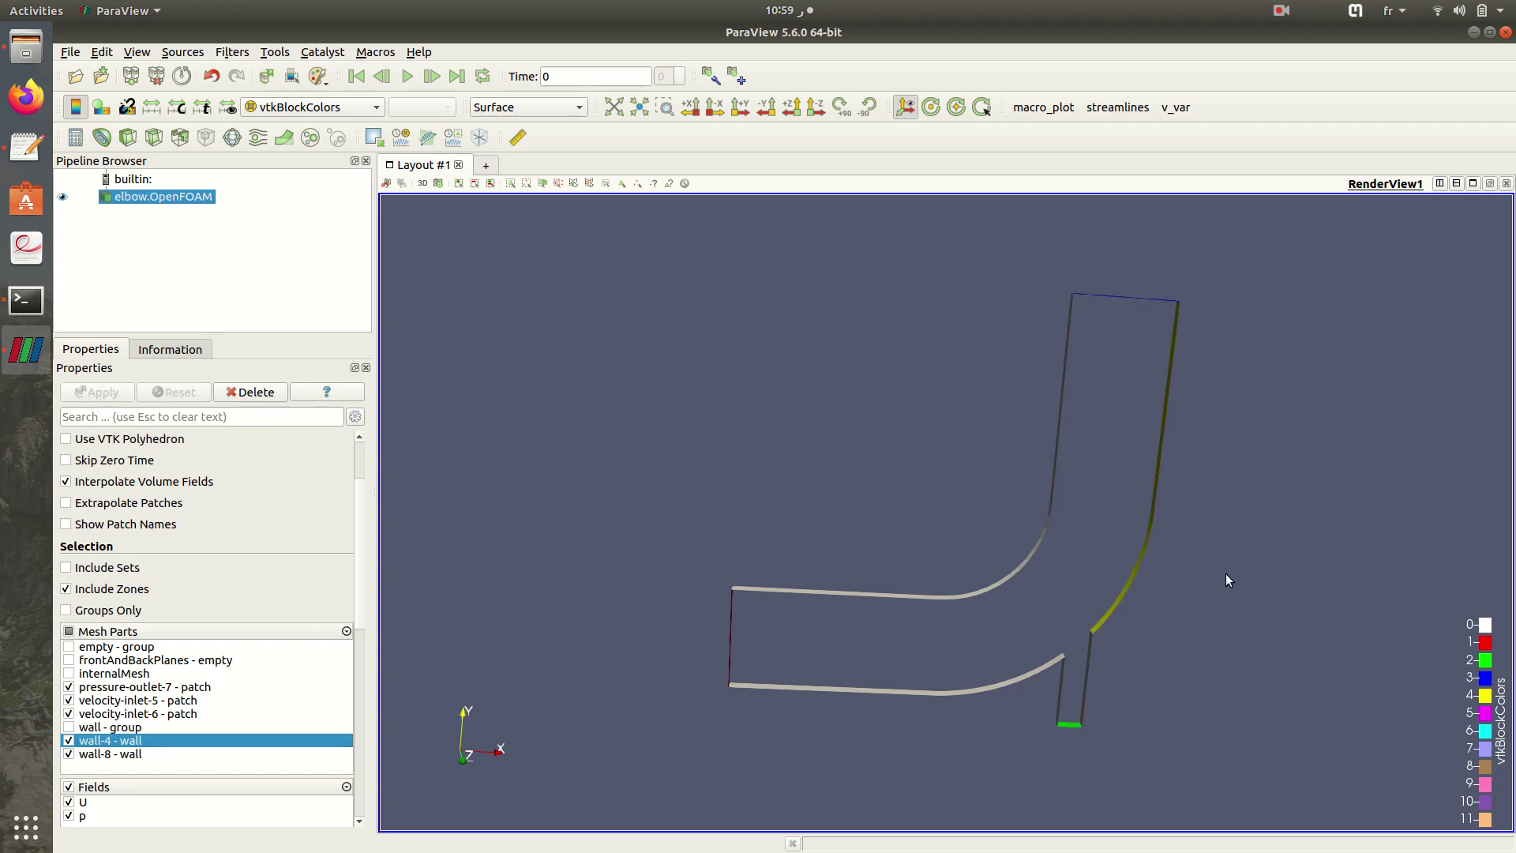
click(70, 660)
click(91, 395)
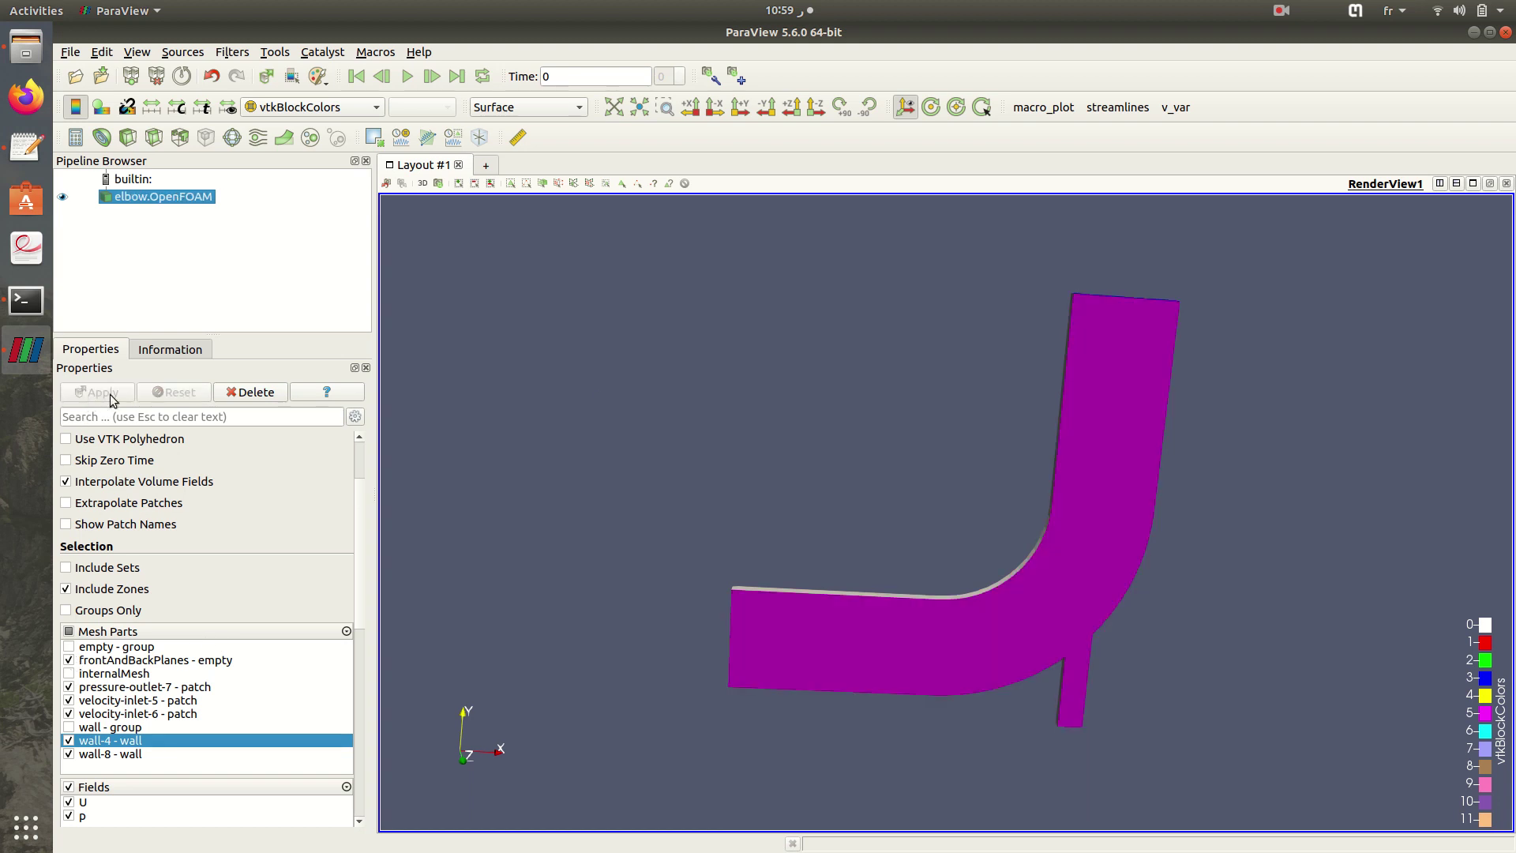
drag(929, 460, 880, 372)
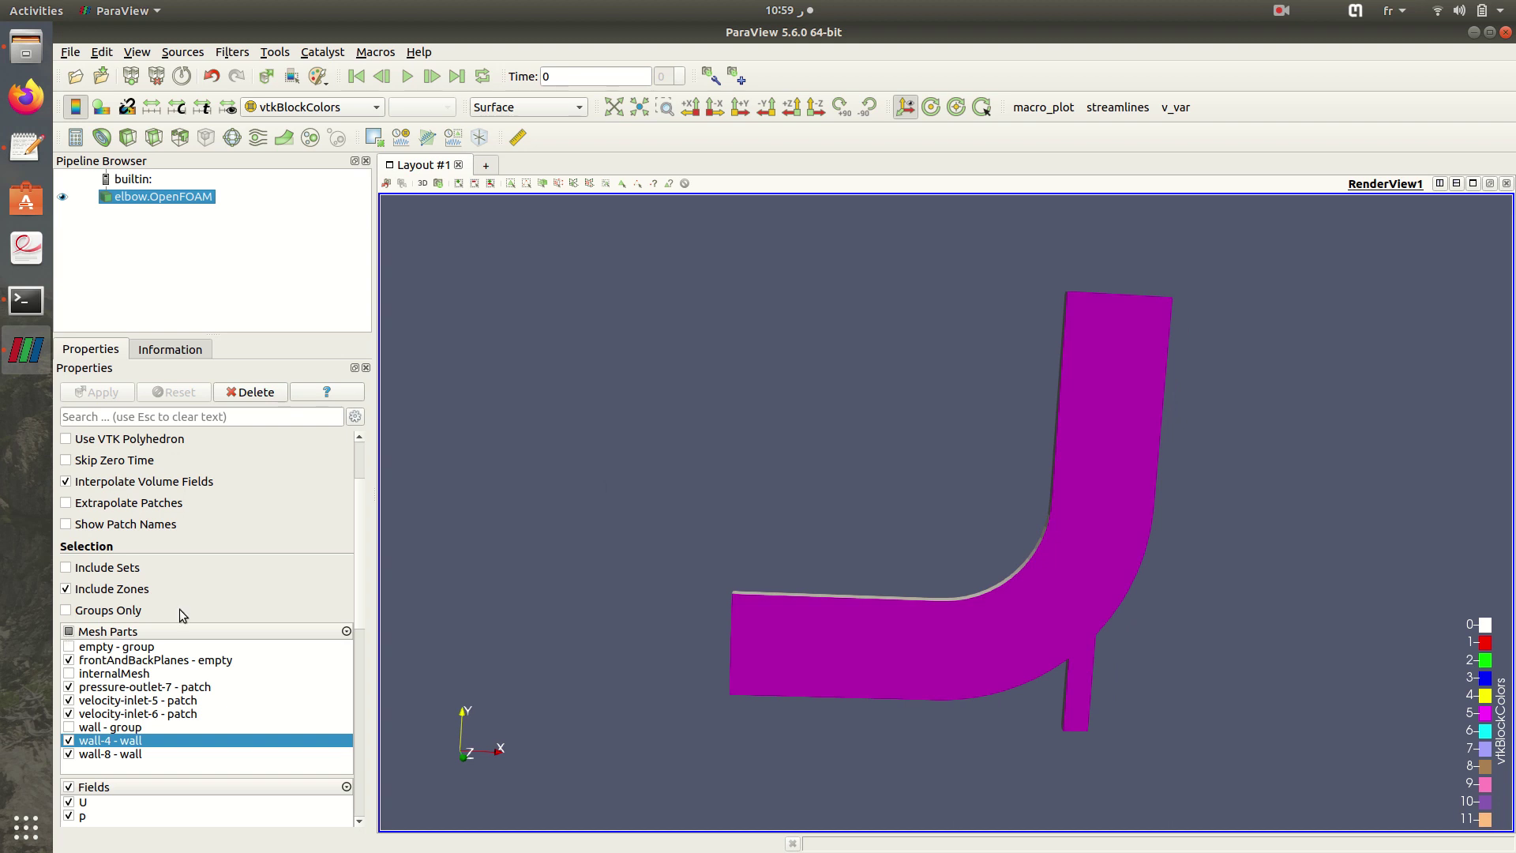
- Open the elbow case's 0/p file and snap it to the left half
click(26, 48)
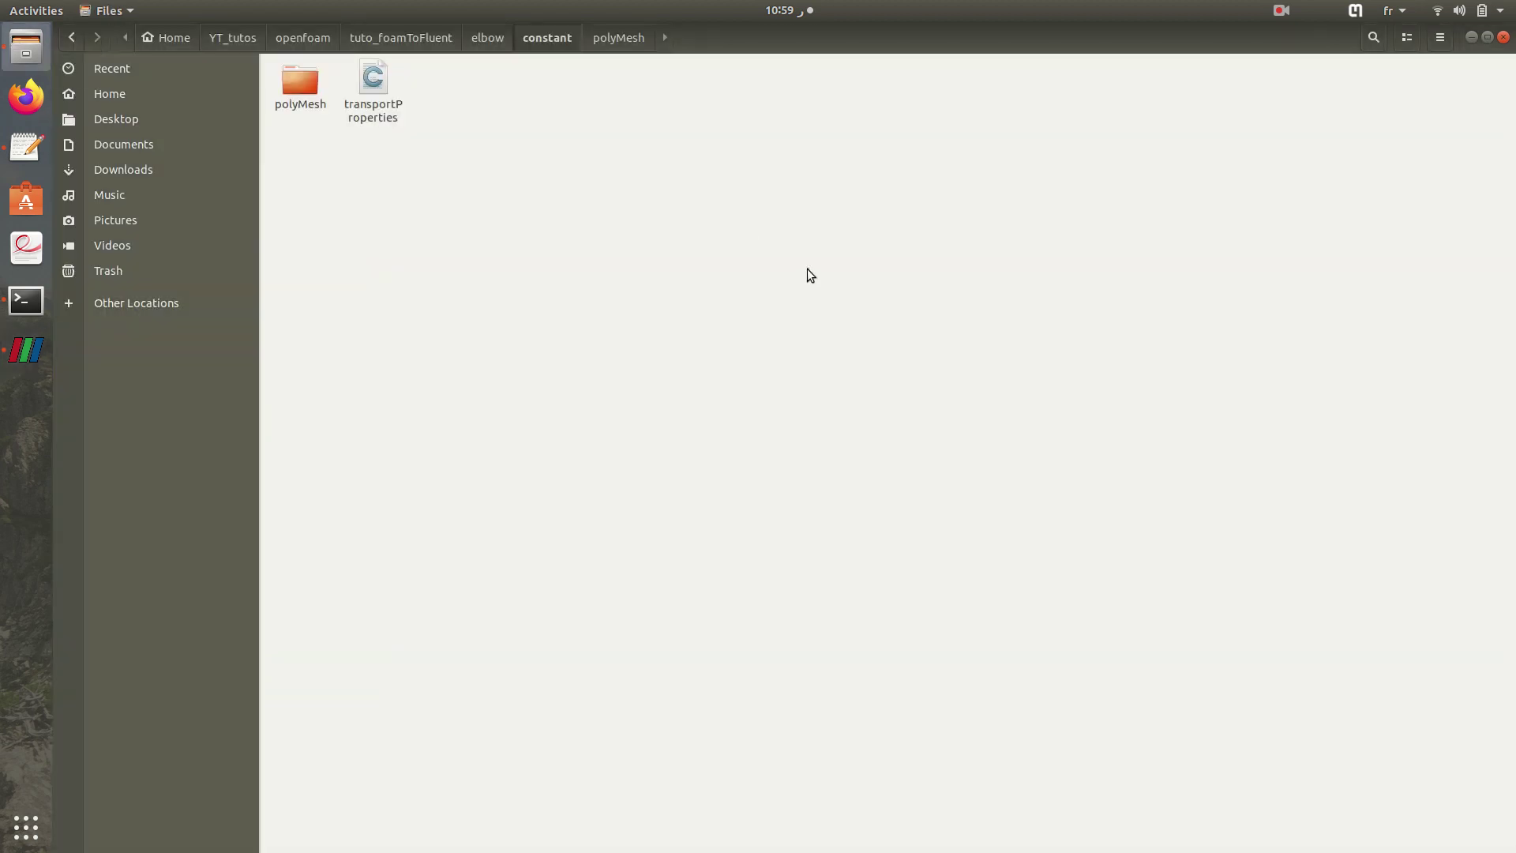
click(487, 37)
click(551, 186)
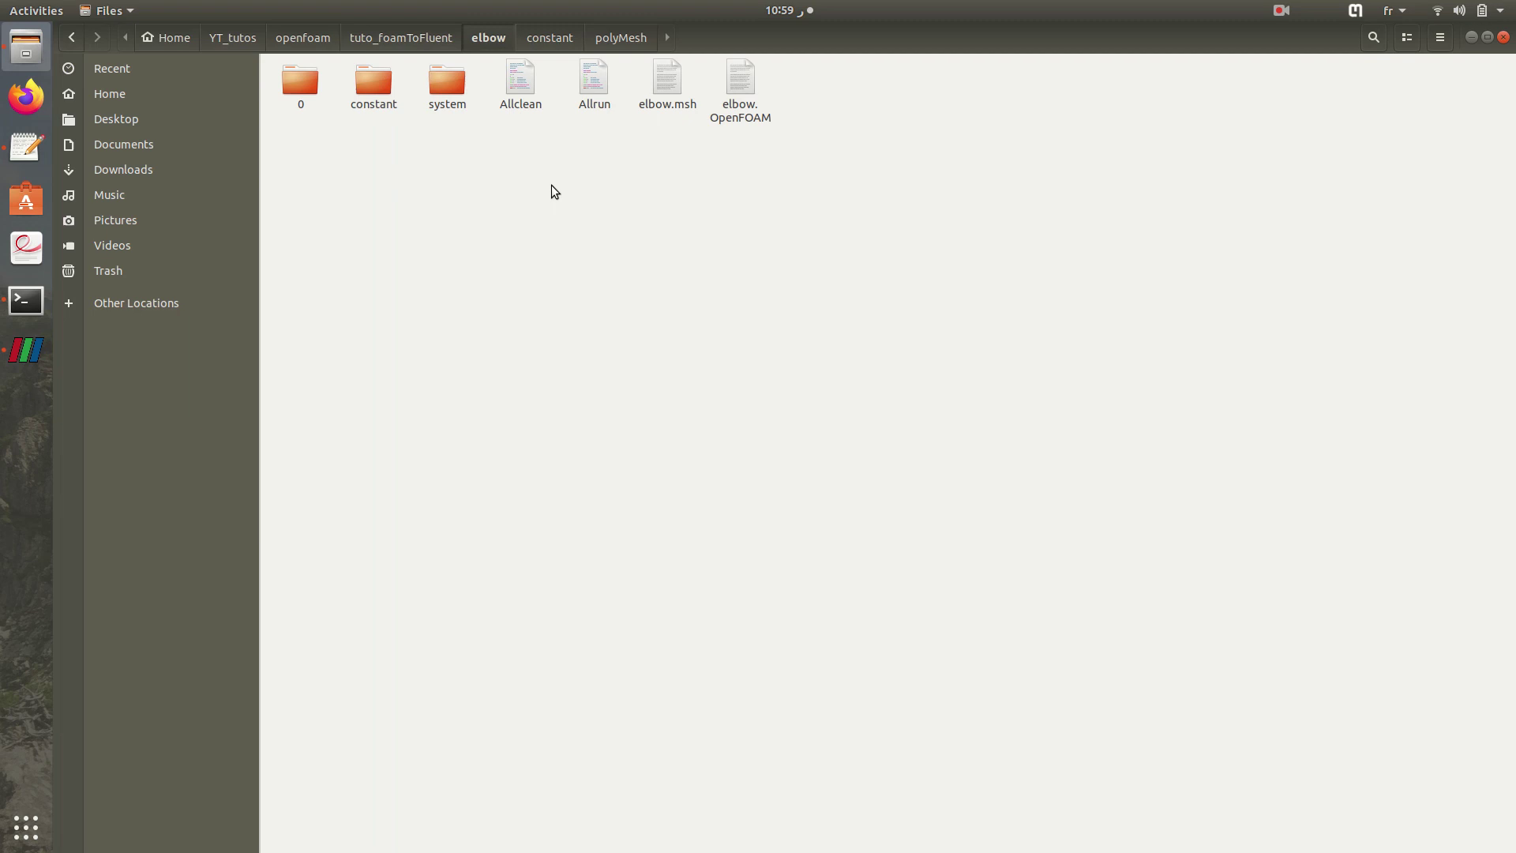
double_click(289, 83)
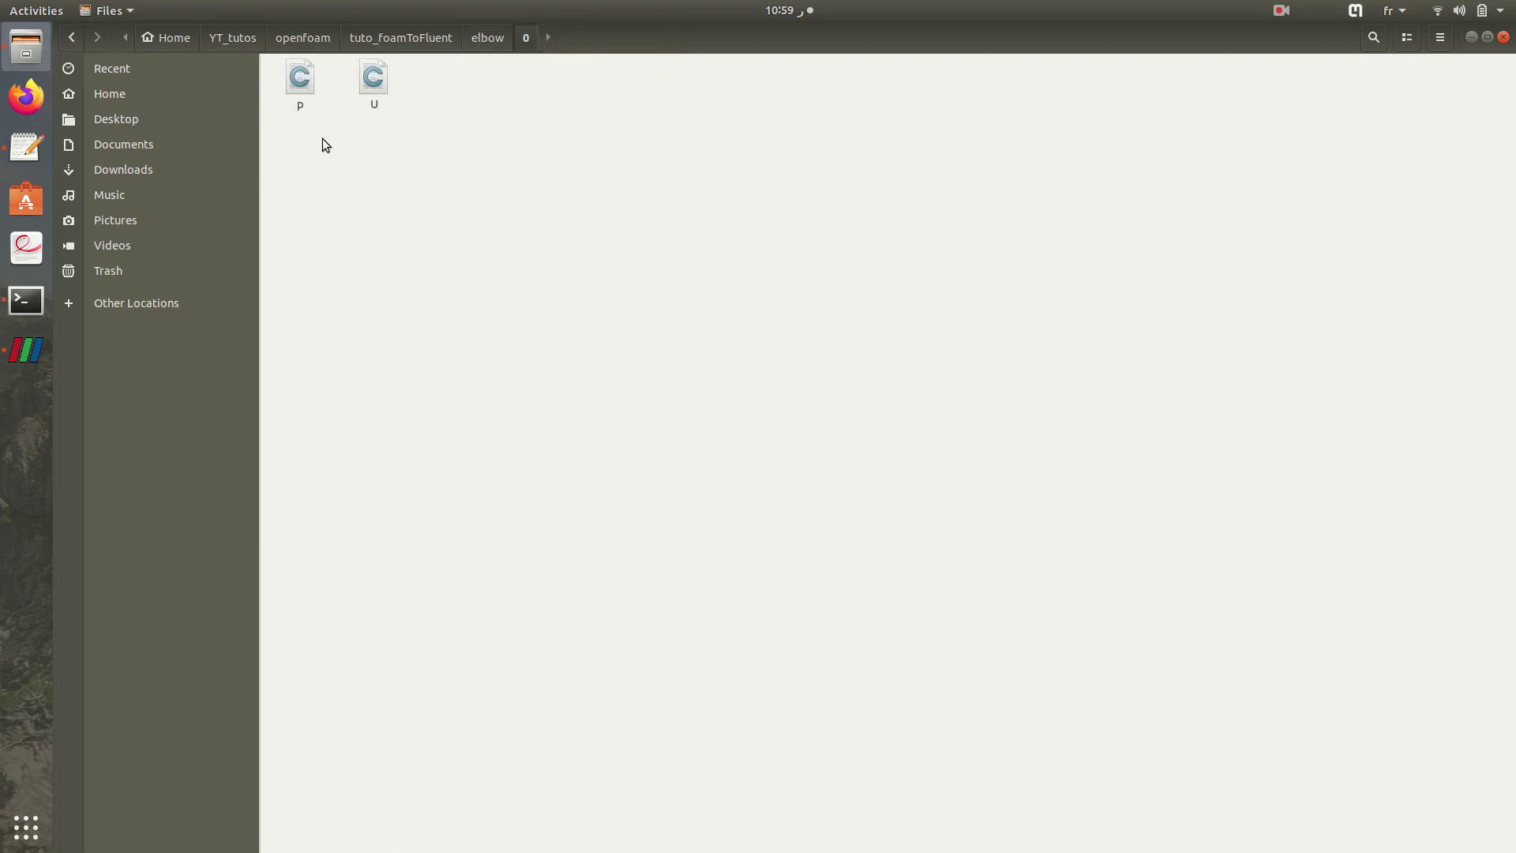
double_click(301, 84)
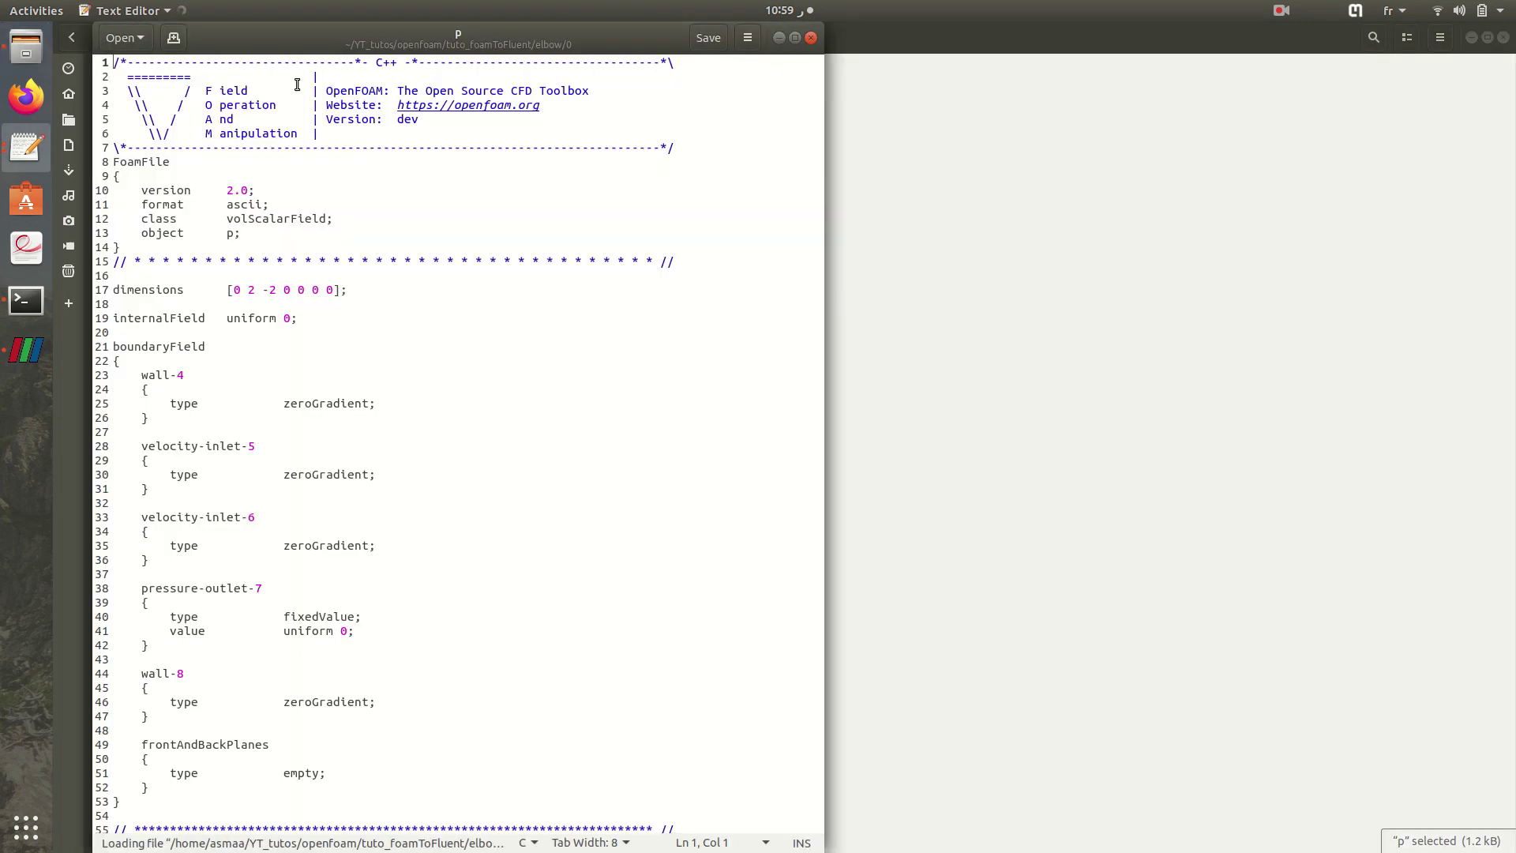
drag(333, 30, 8, 237)
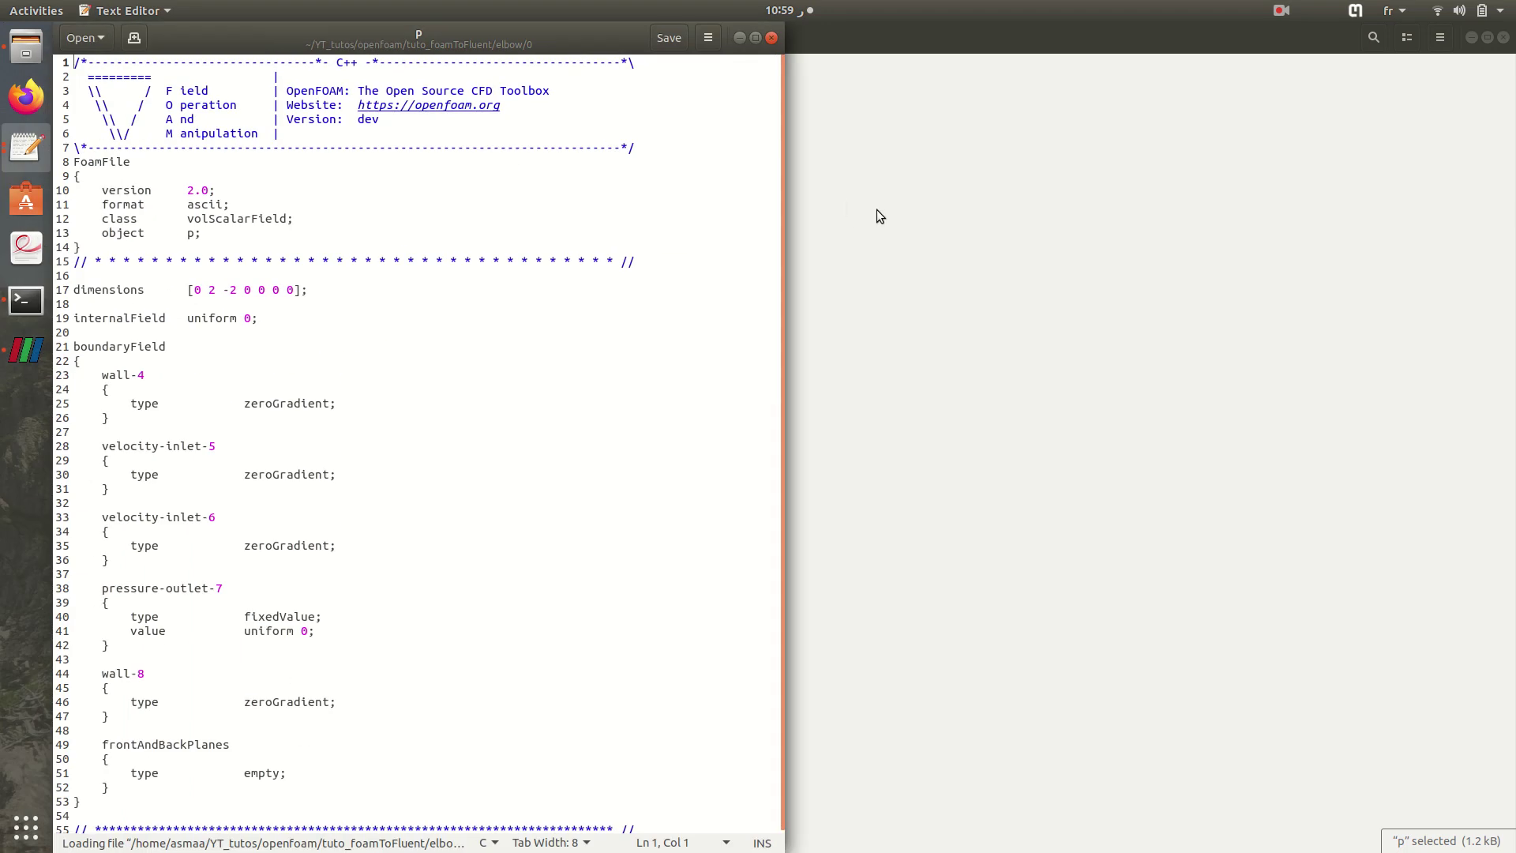
- Open 0/U snapped to the right half, then bring the p window to the front
click(877, 210)
double_click(387, 88)
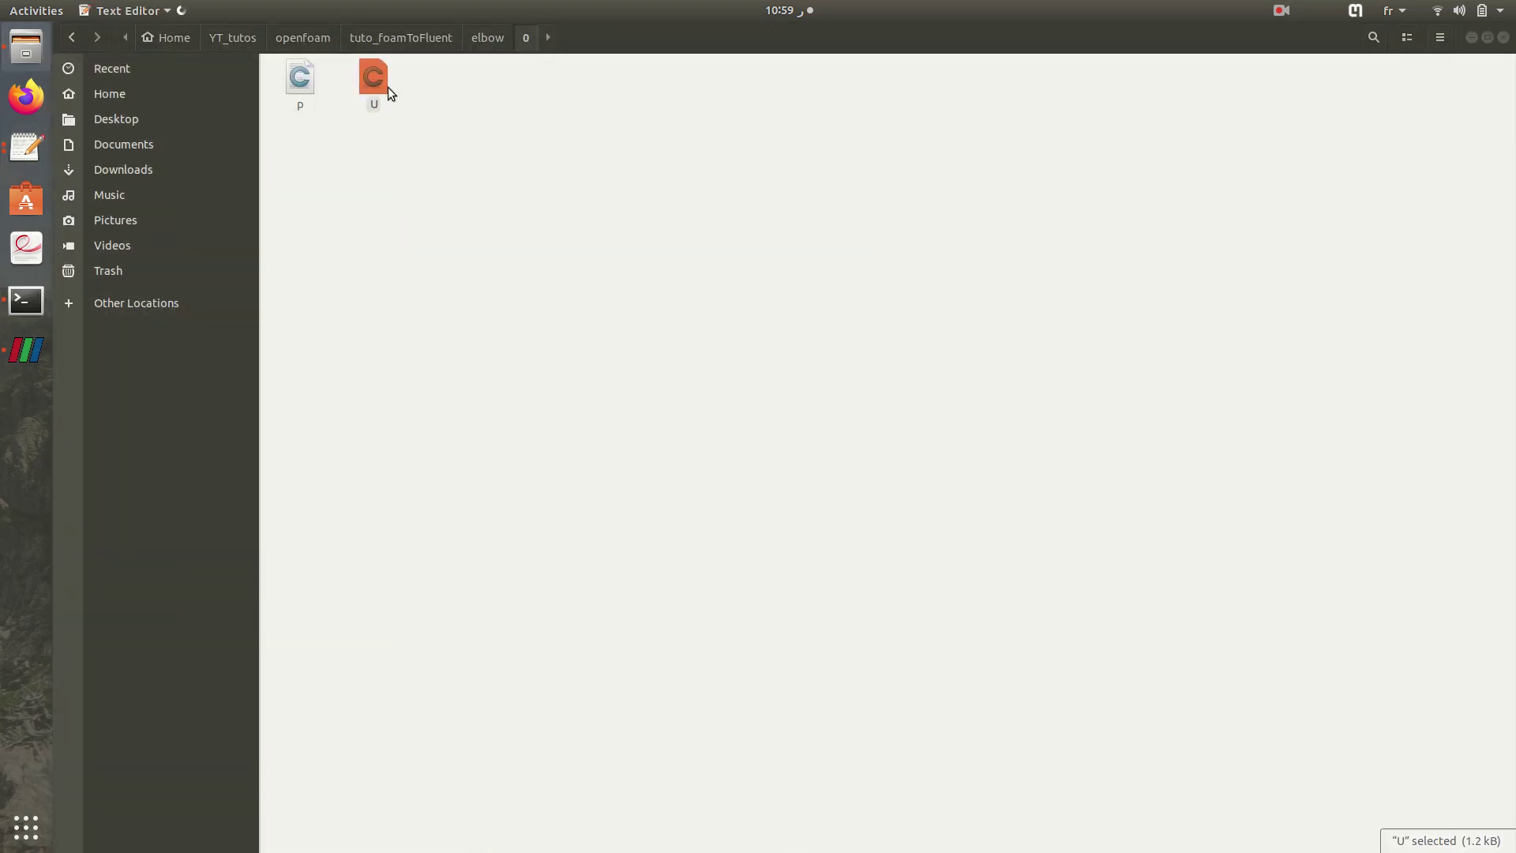
key(super+Right)
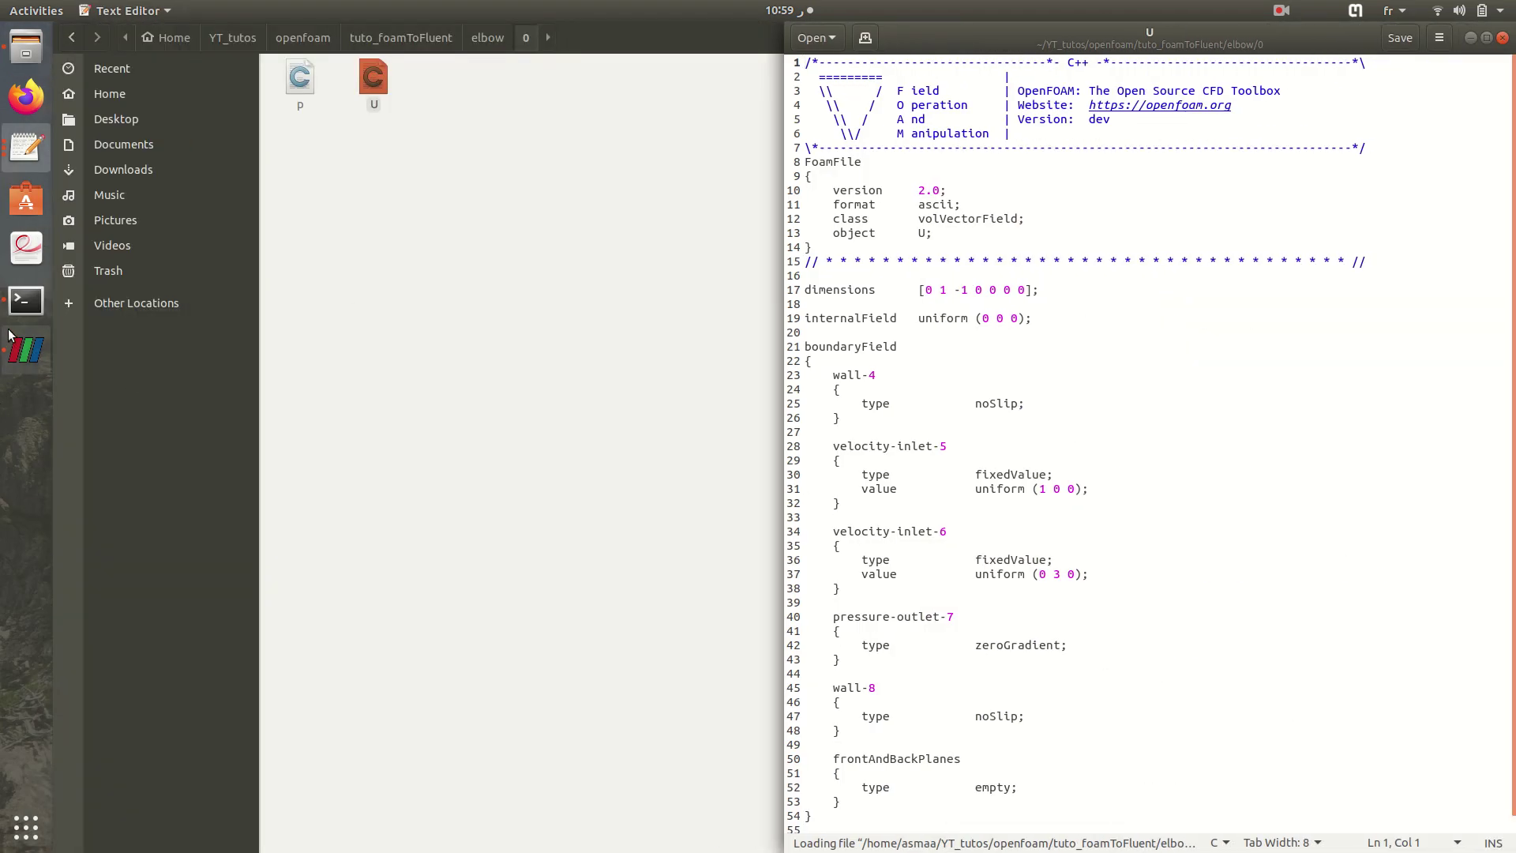
click(26, 147)
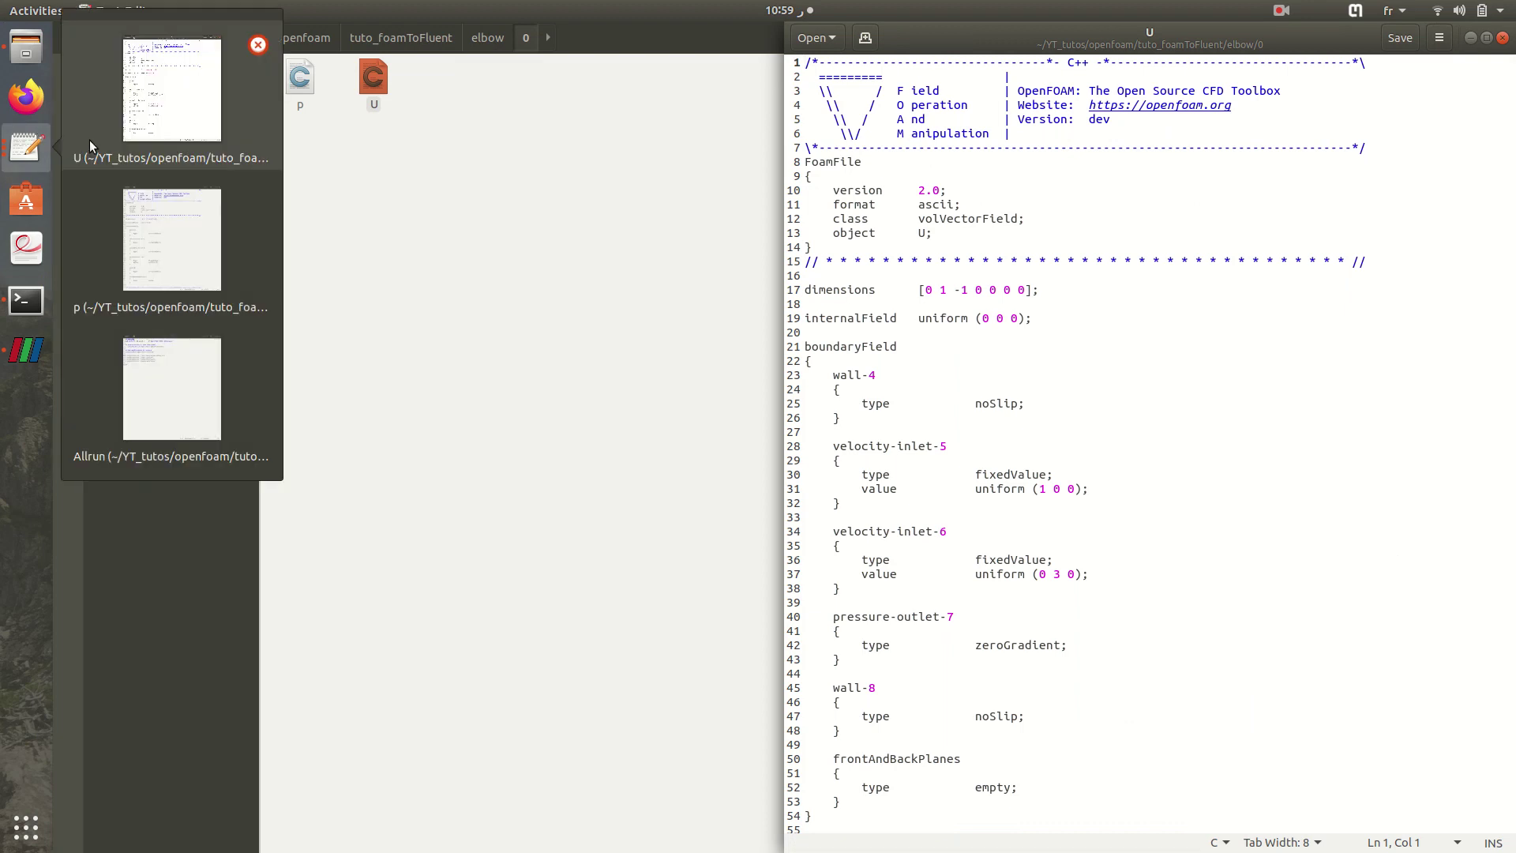
click(129, 234)
- Select the pressure-outlet-7 fixedValue block in the p file
click(403, 392)
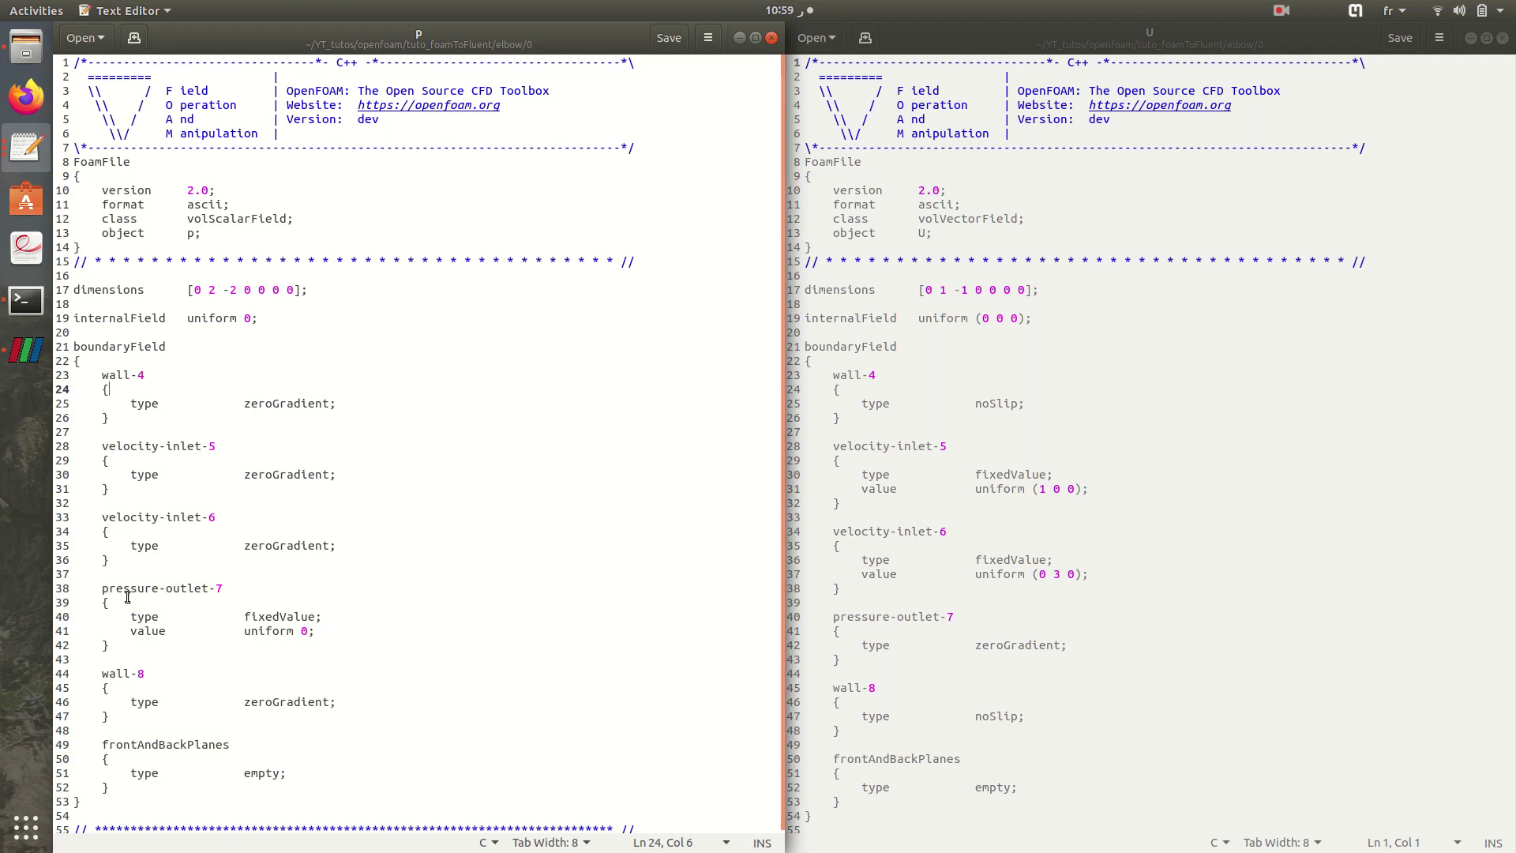
click(26, 350)
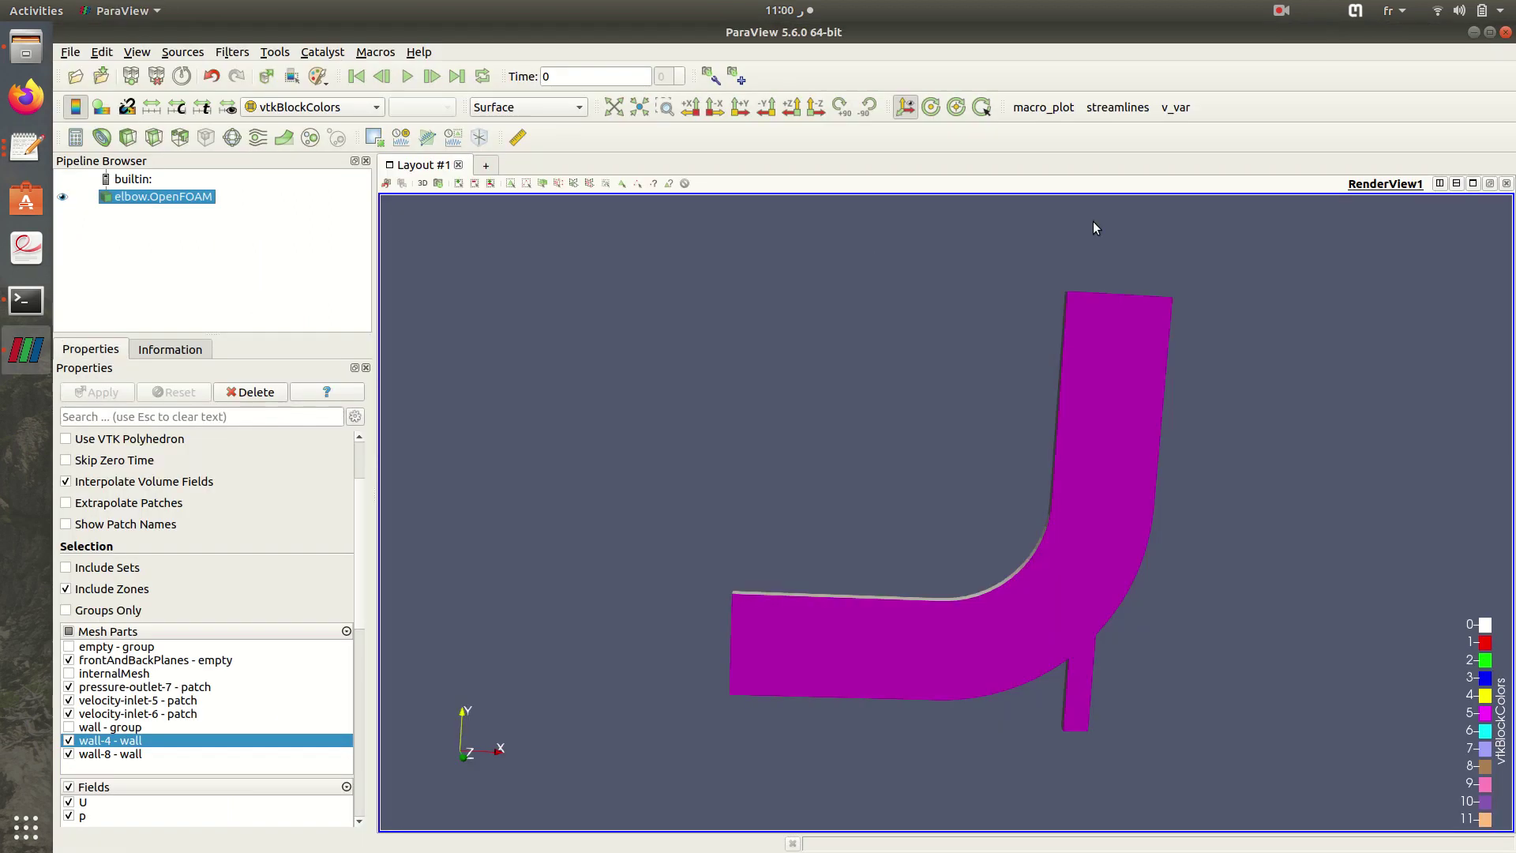
drag(963, 322, 990, 341)
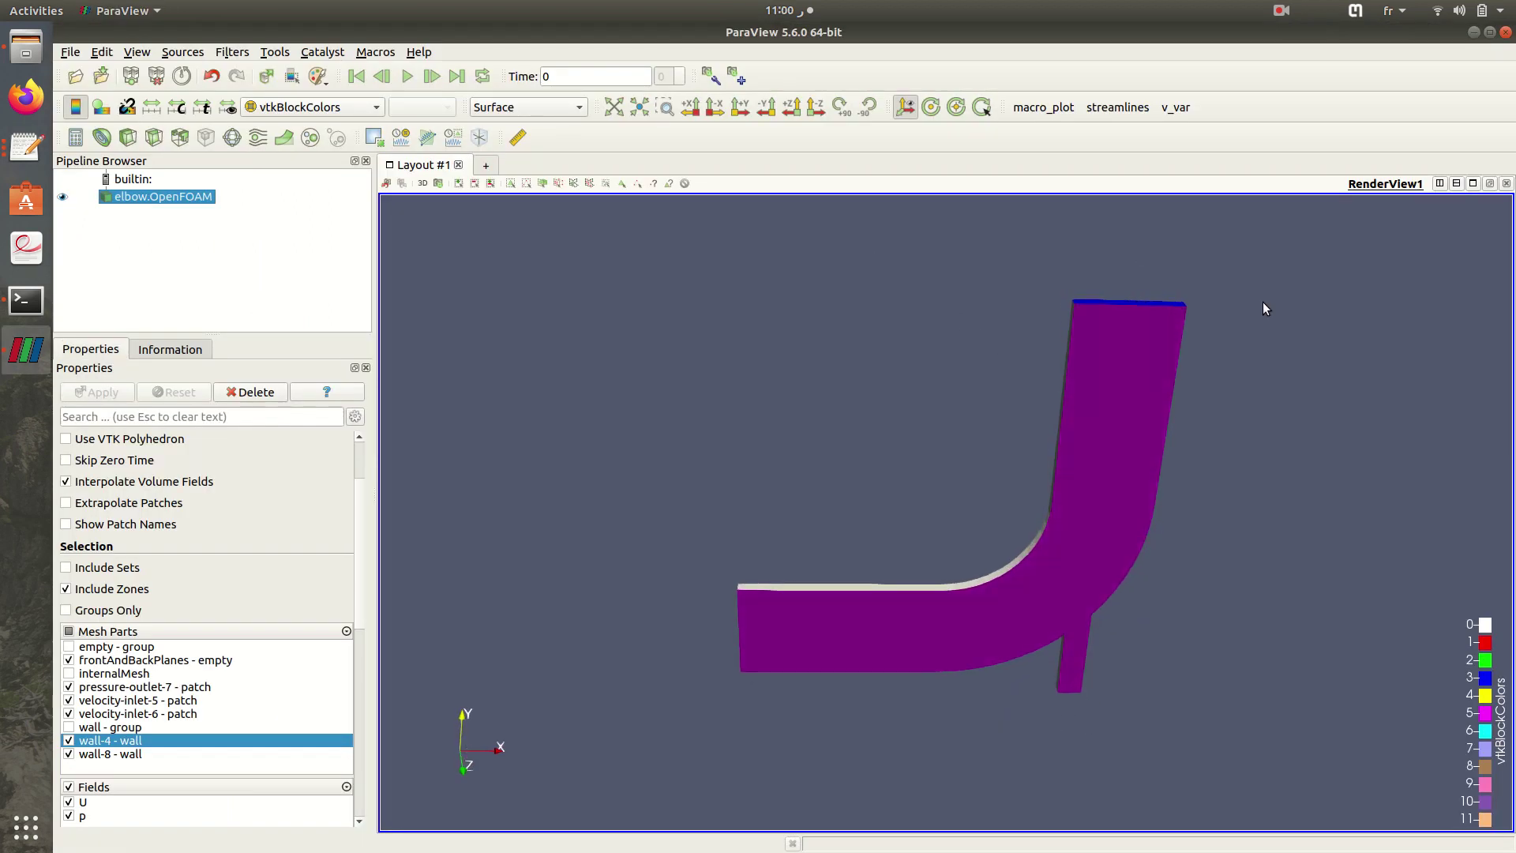
click(23, 142)
click(135, 123)
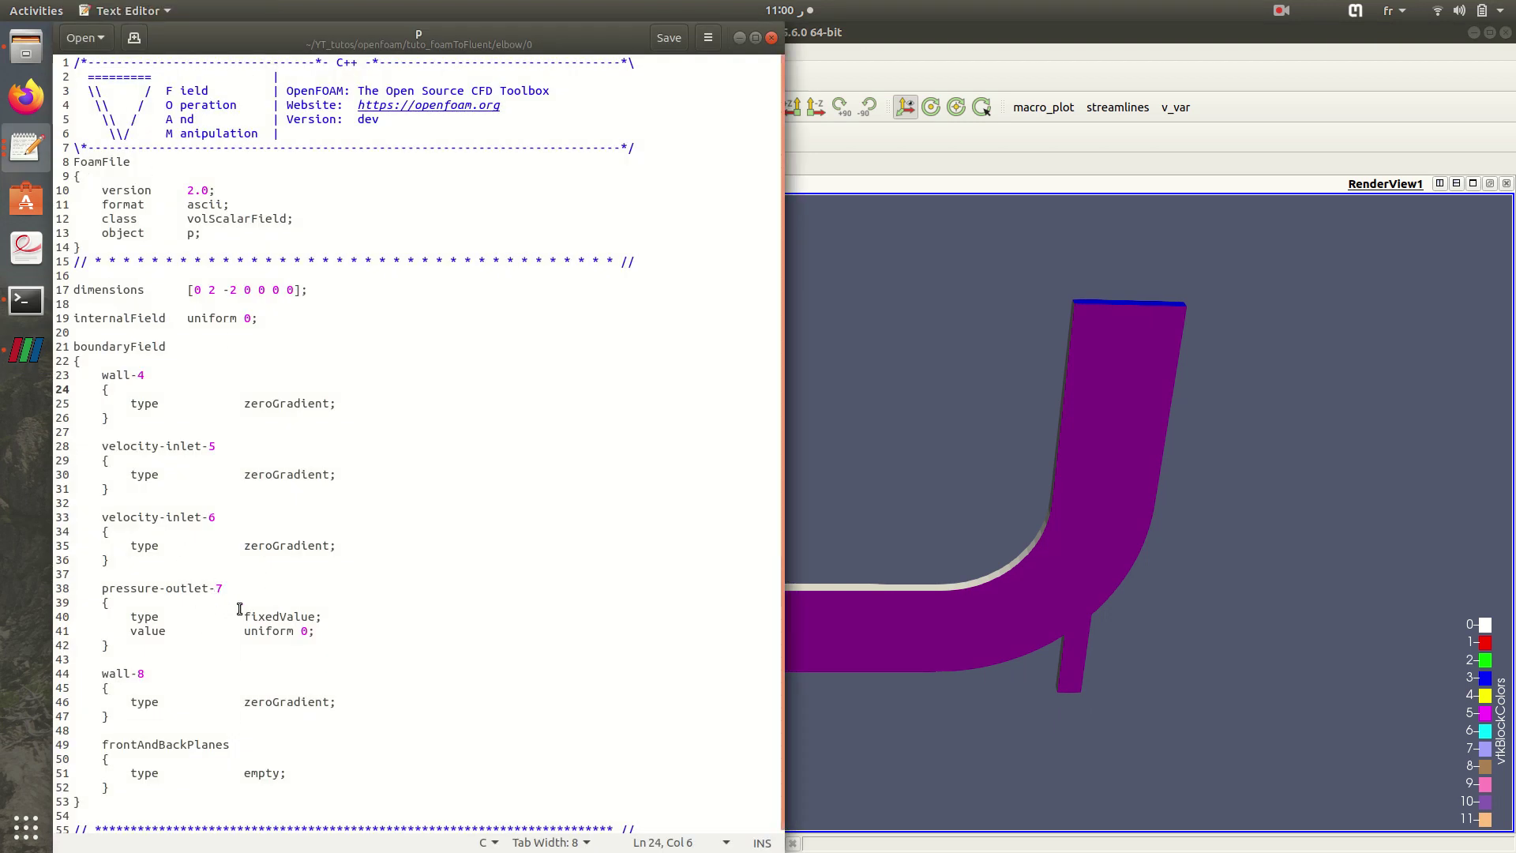
drag(96, 589, 39, 592)
click(332, 632)
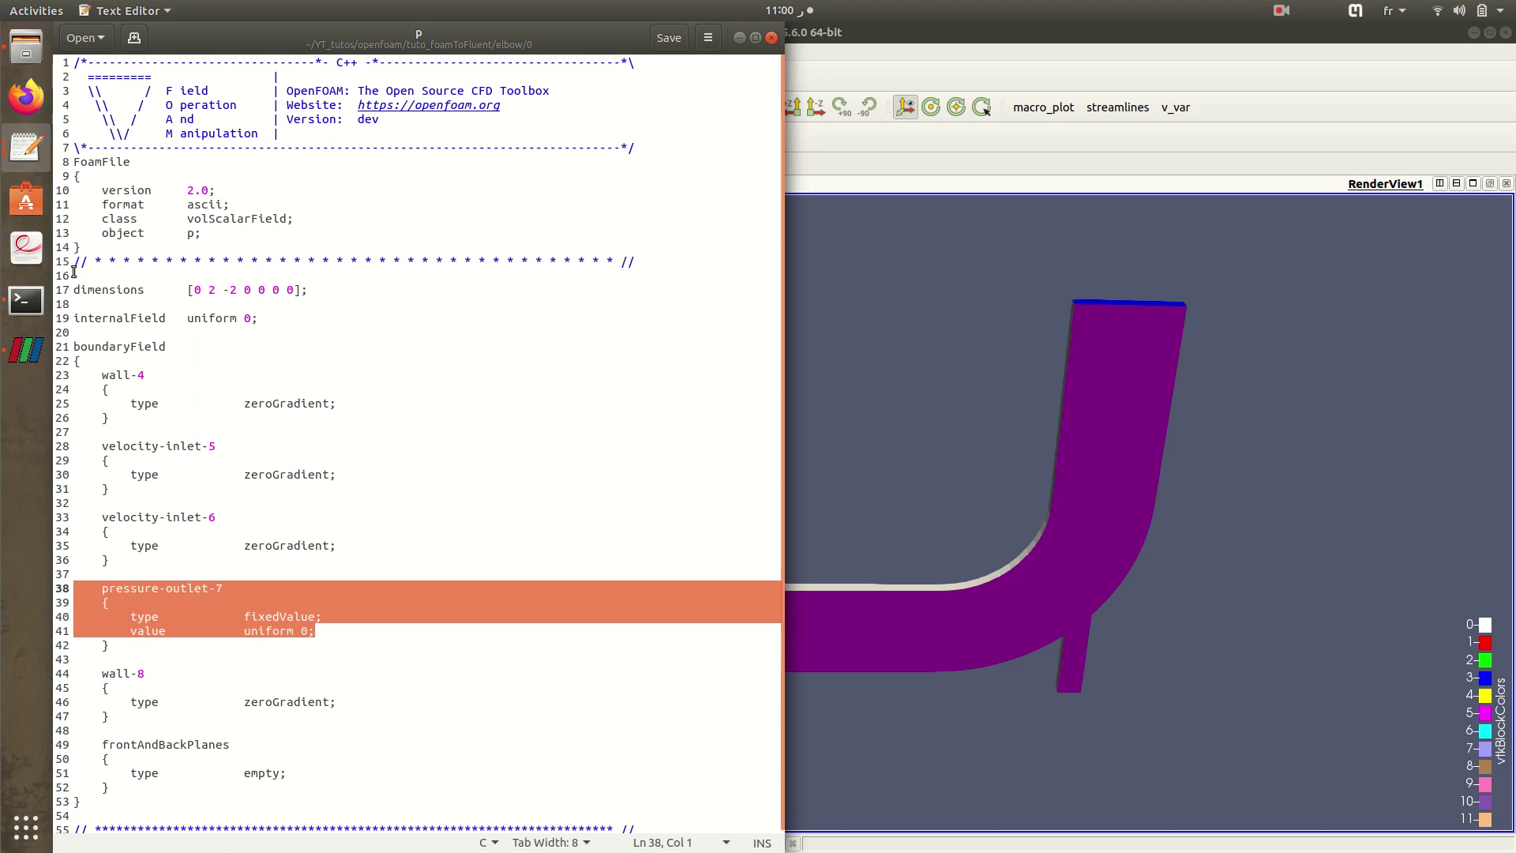
- Inspect U's wall-4 noSlip, pressure-outlet-7, frontAndBackPlanes empty and both velocity inlets; move U left
click(26, 146)
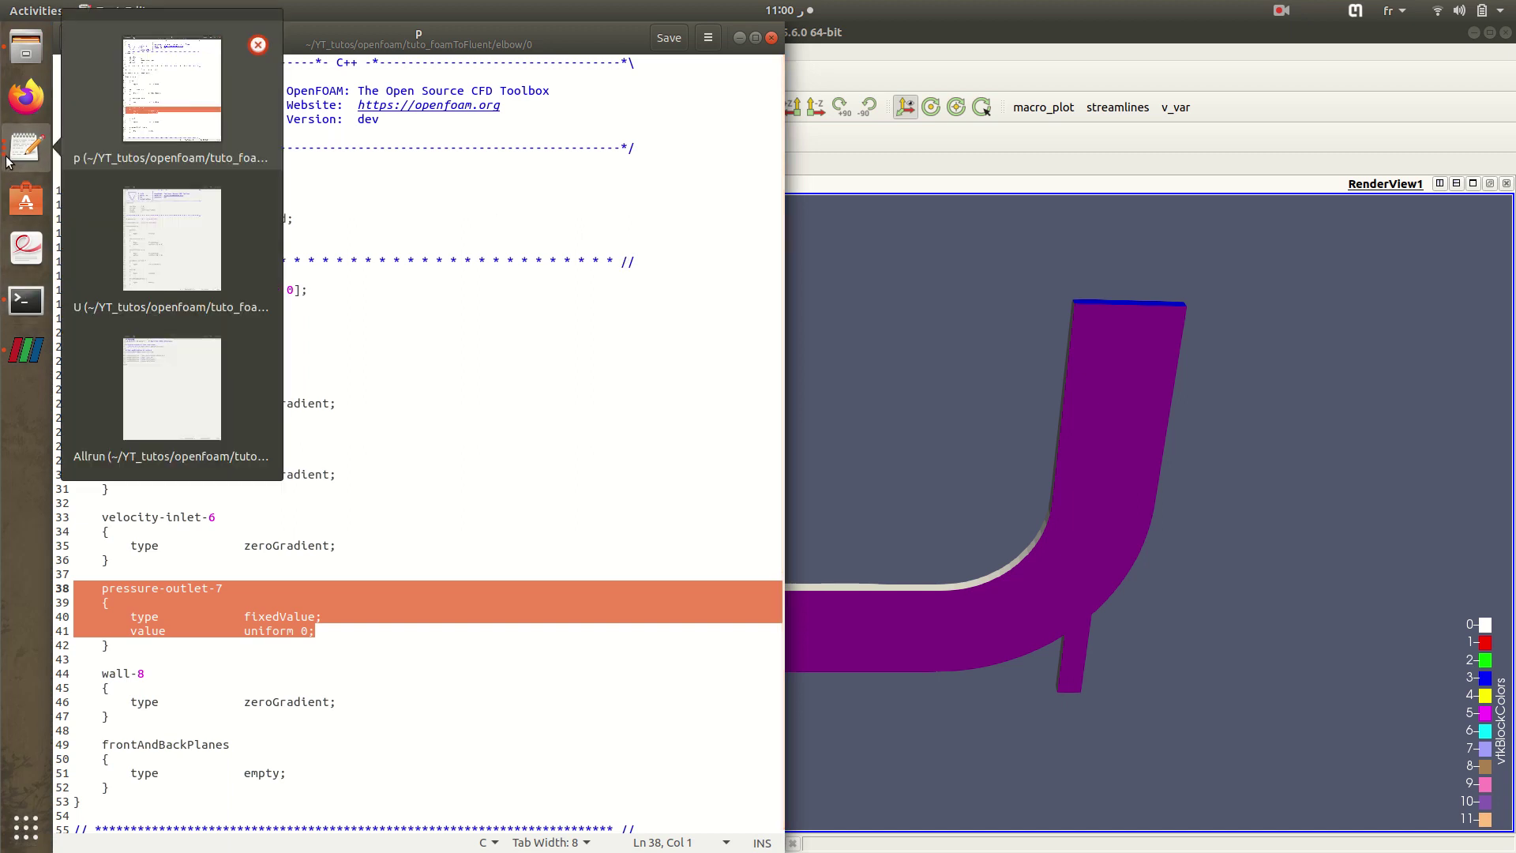
click(182, 236)
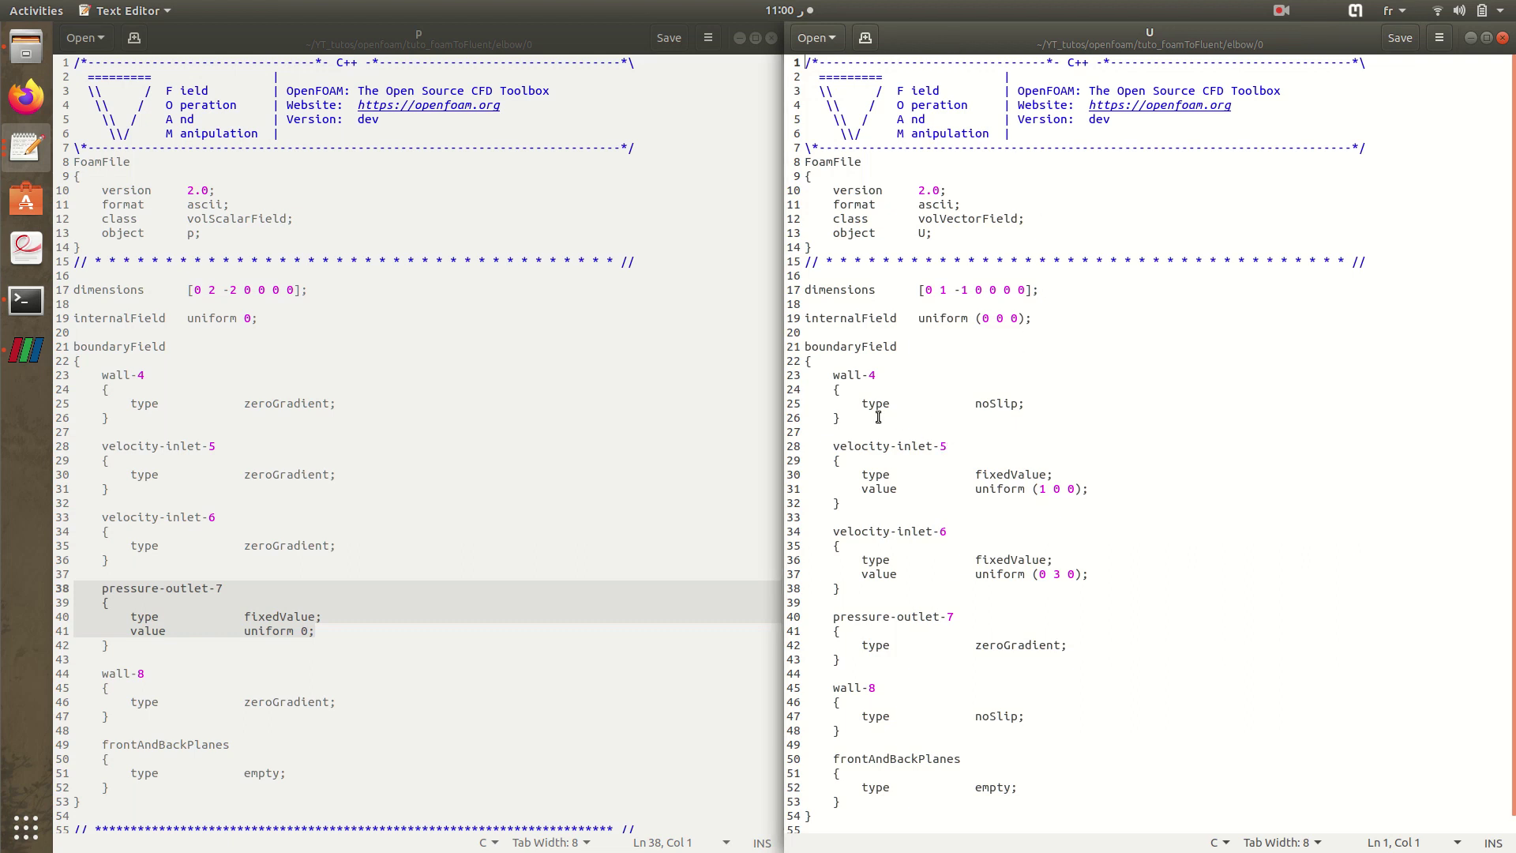
drag(858, 405, 1060, 402)
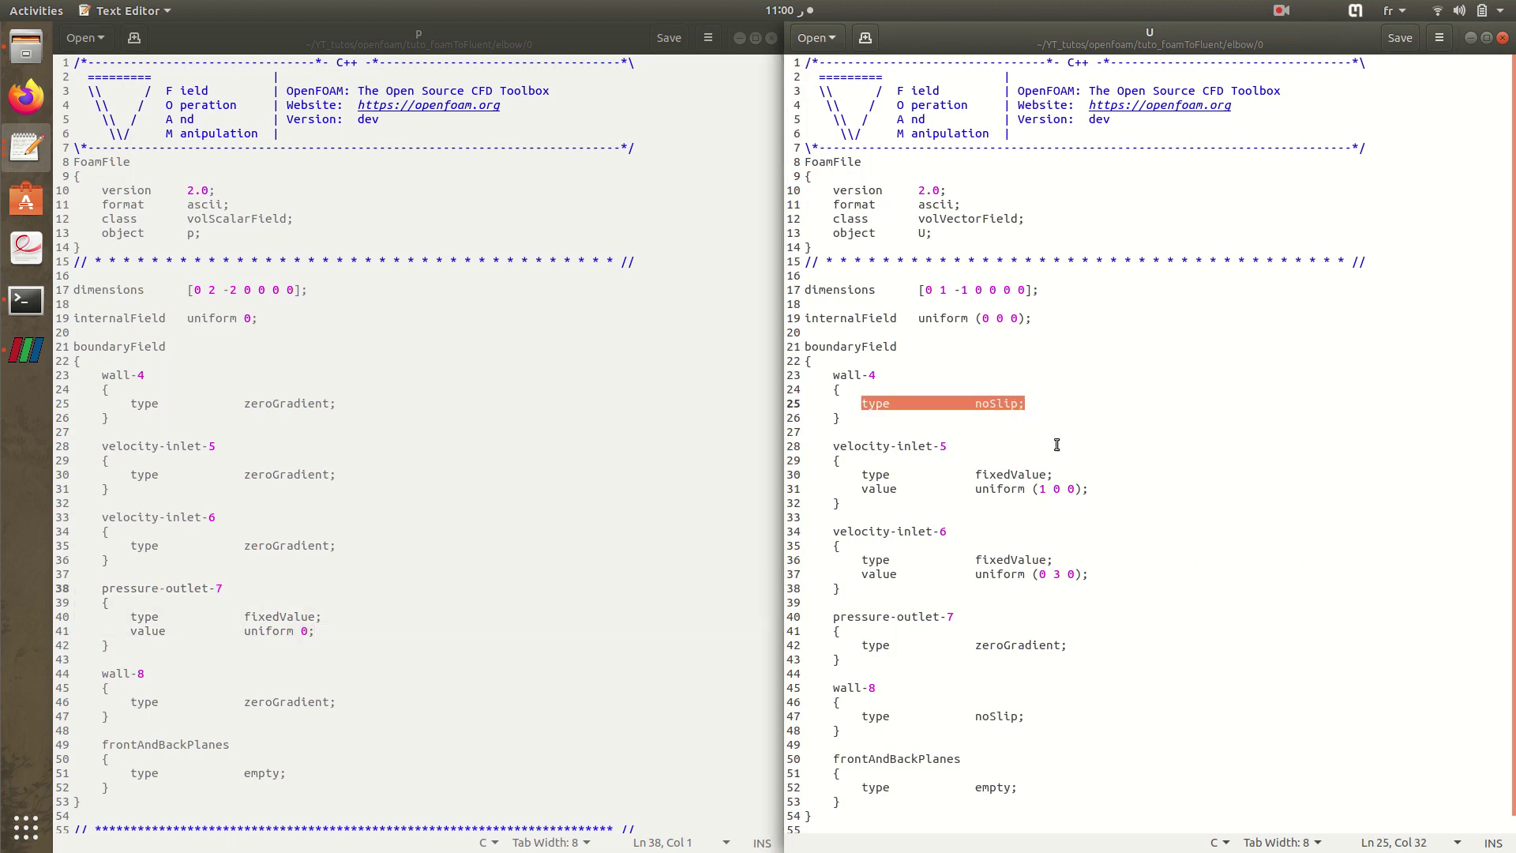
drag(819, 616, 1031, 744)
drag(839, 758, 982, 788)
click(1033, 789)
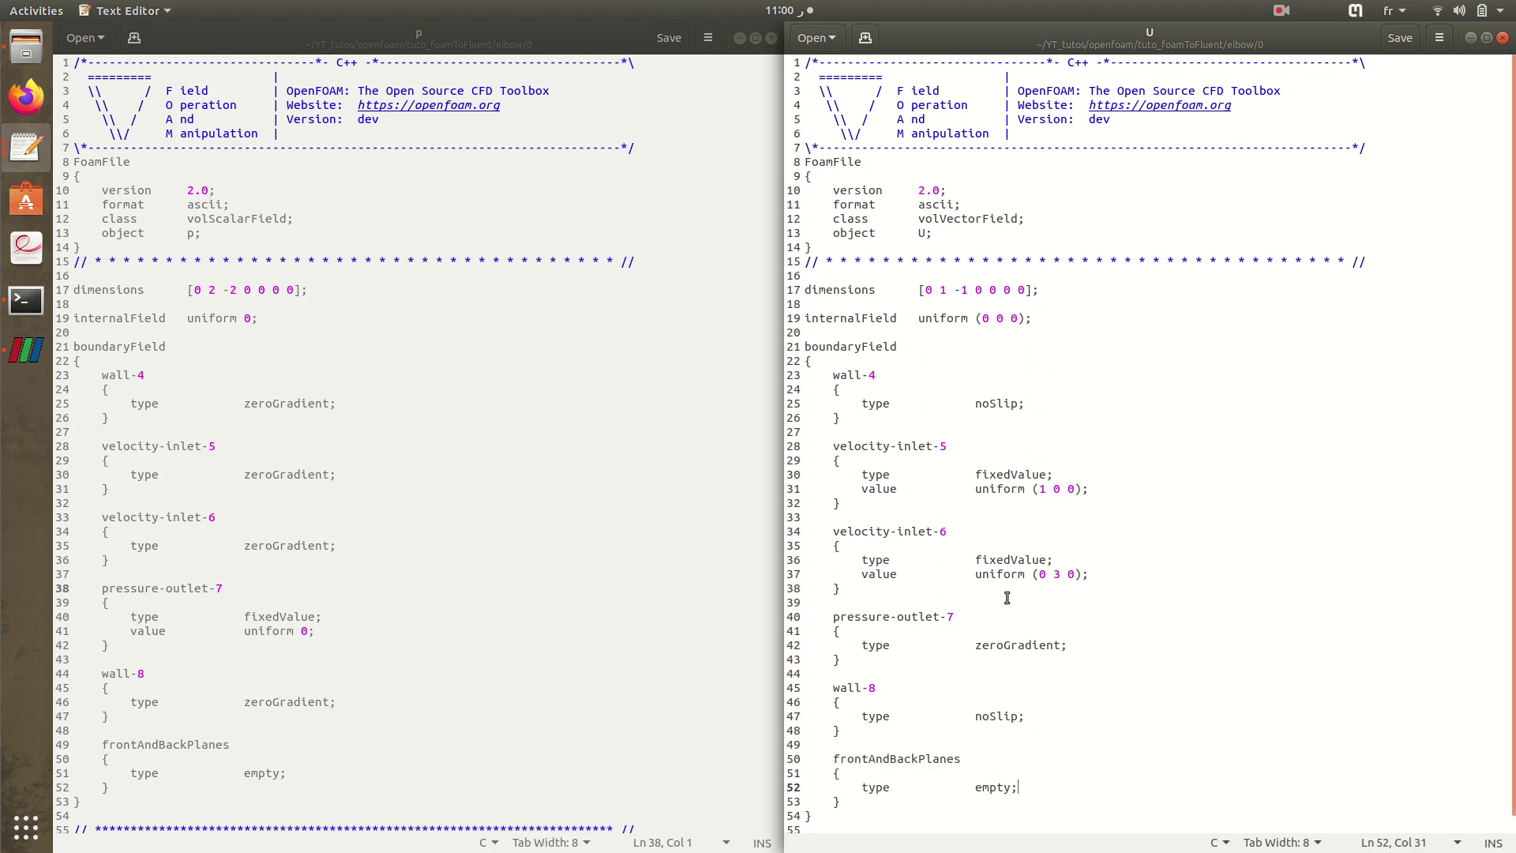
drag(805, 445, 959, 443)
click(958, 443)
click(954, 534)
drag(1002, 38, 23, 316)
- Clear all mesh parts in ParaView and display only velocity-inlet-6
click(1165, 403)
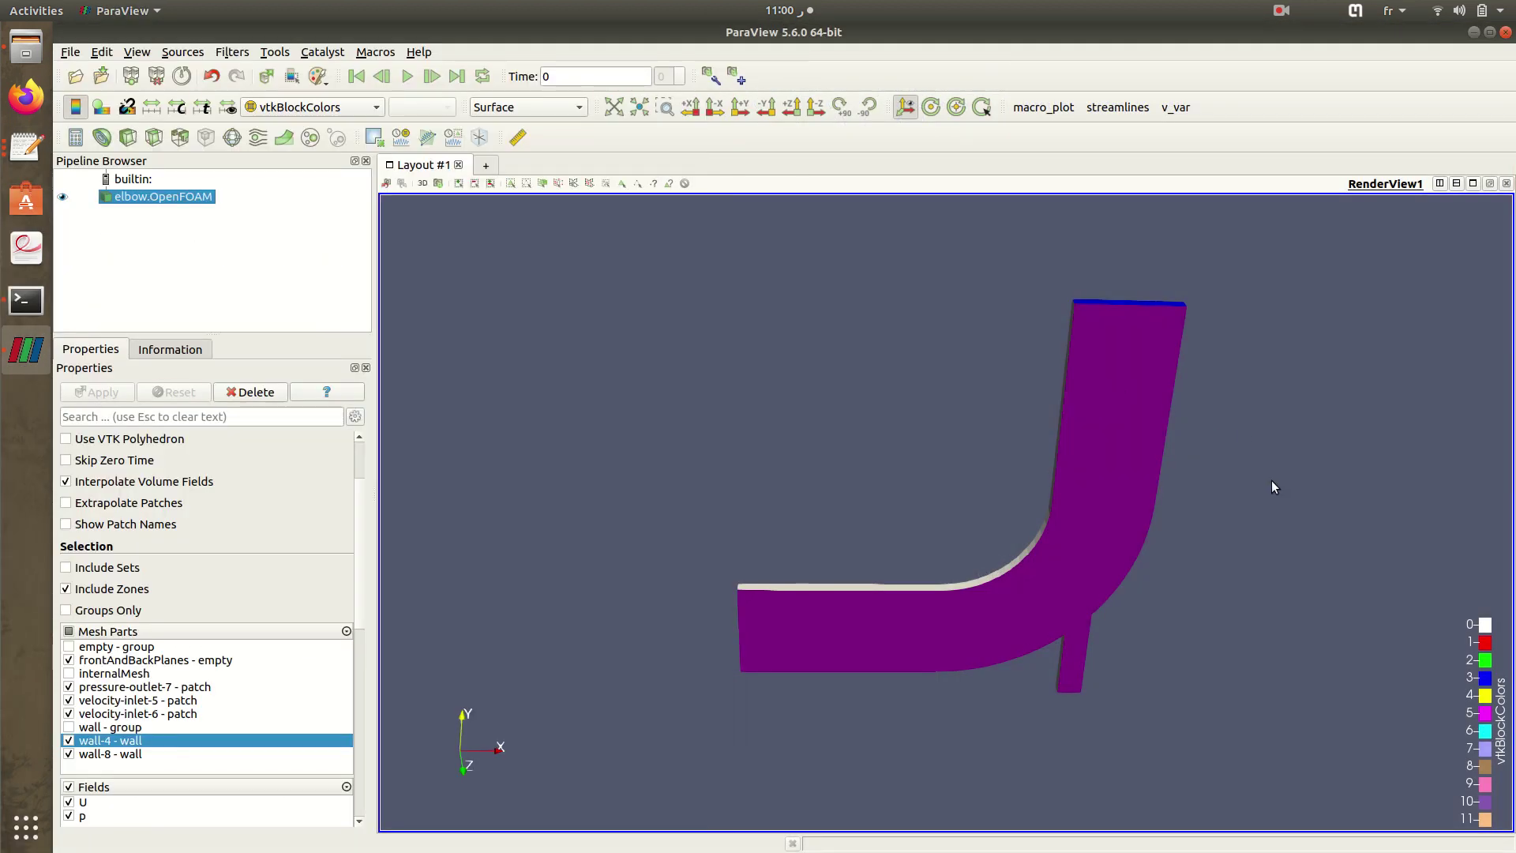
click(69, 631)
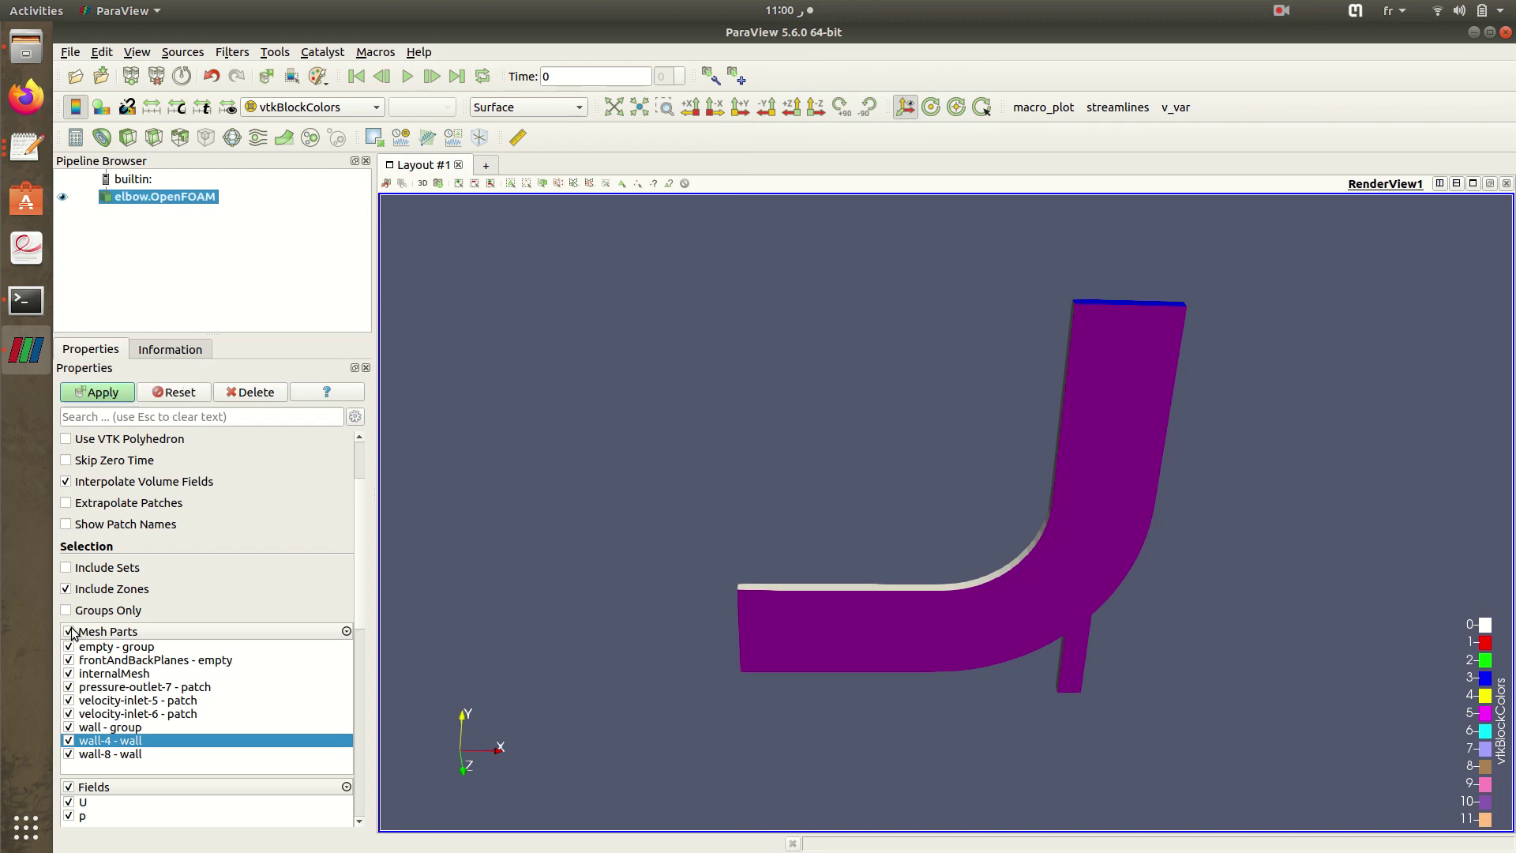
click(69, 631)
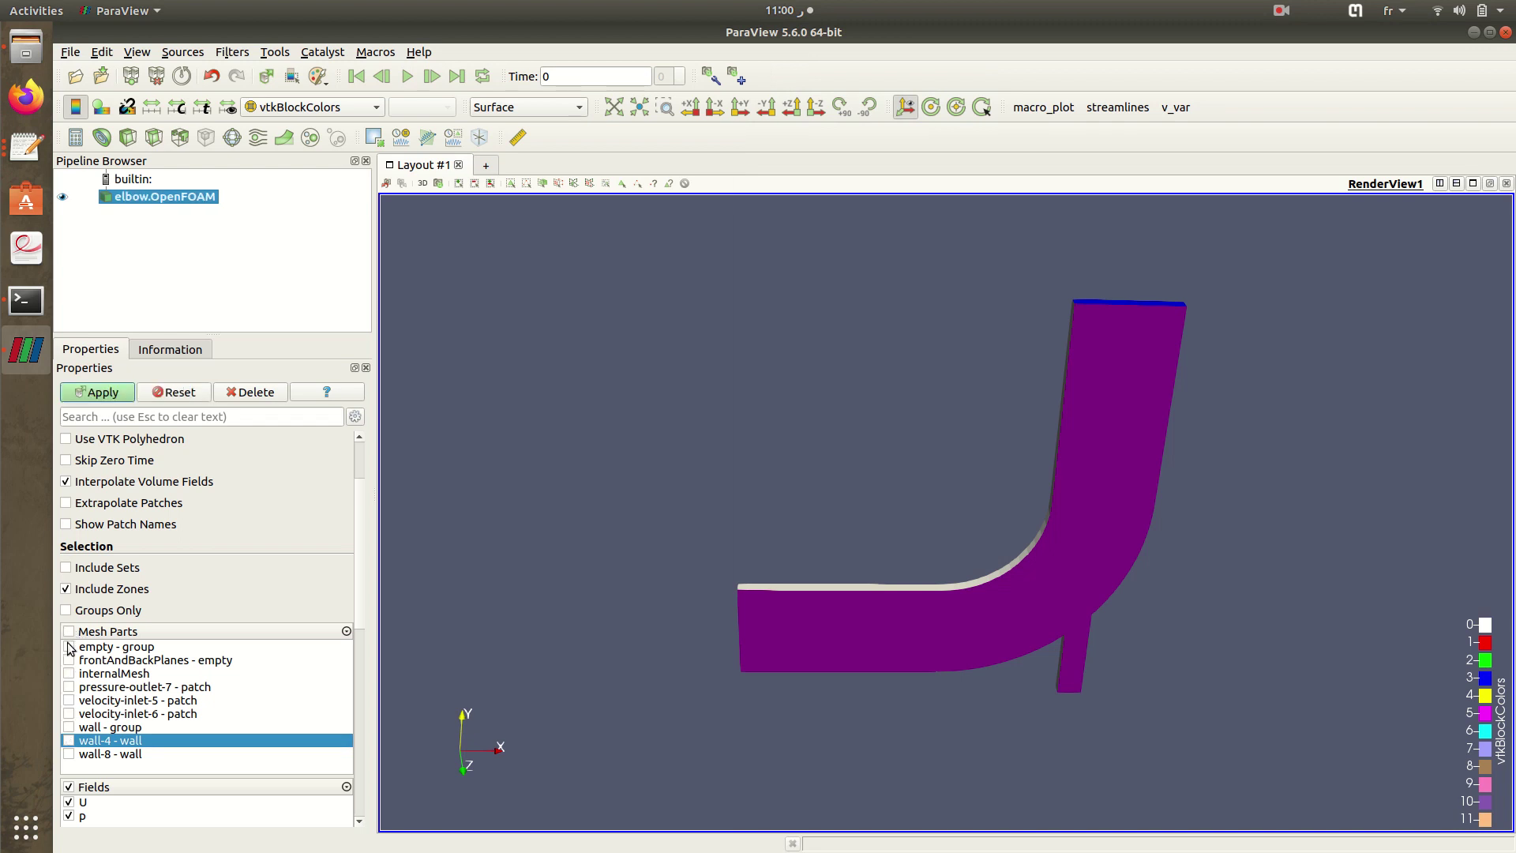
click(68, 712)
click(126, 395)
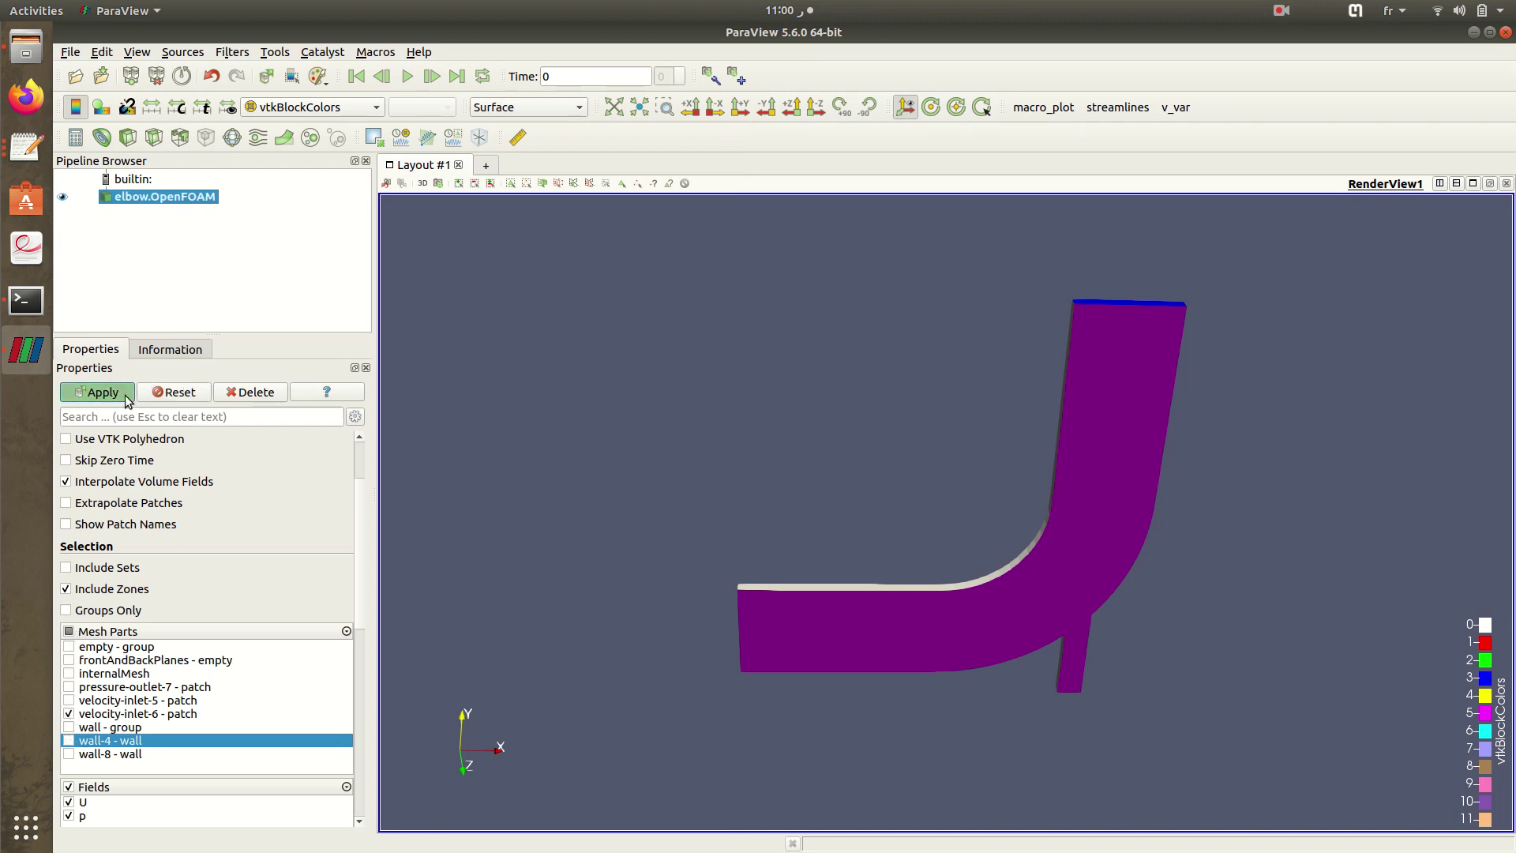
- Check velocity-inlet-6's uniform (0 3 0) velocity in the U file
click(26, 146)
click(168, 110)
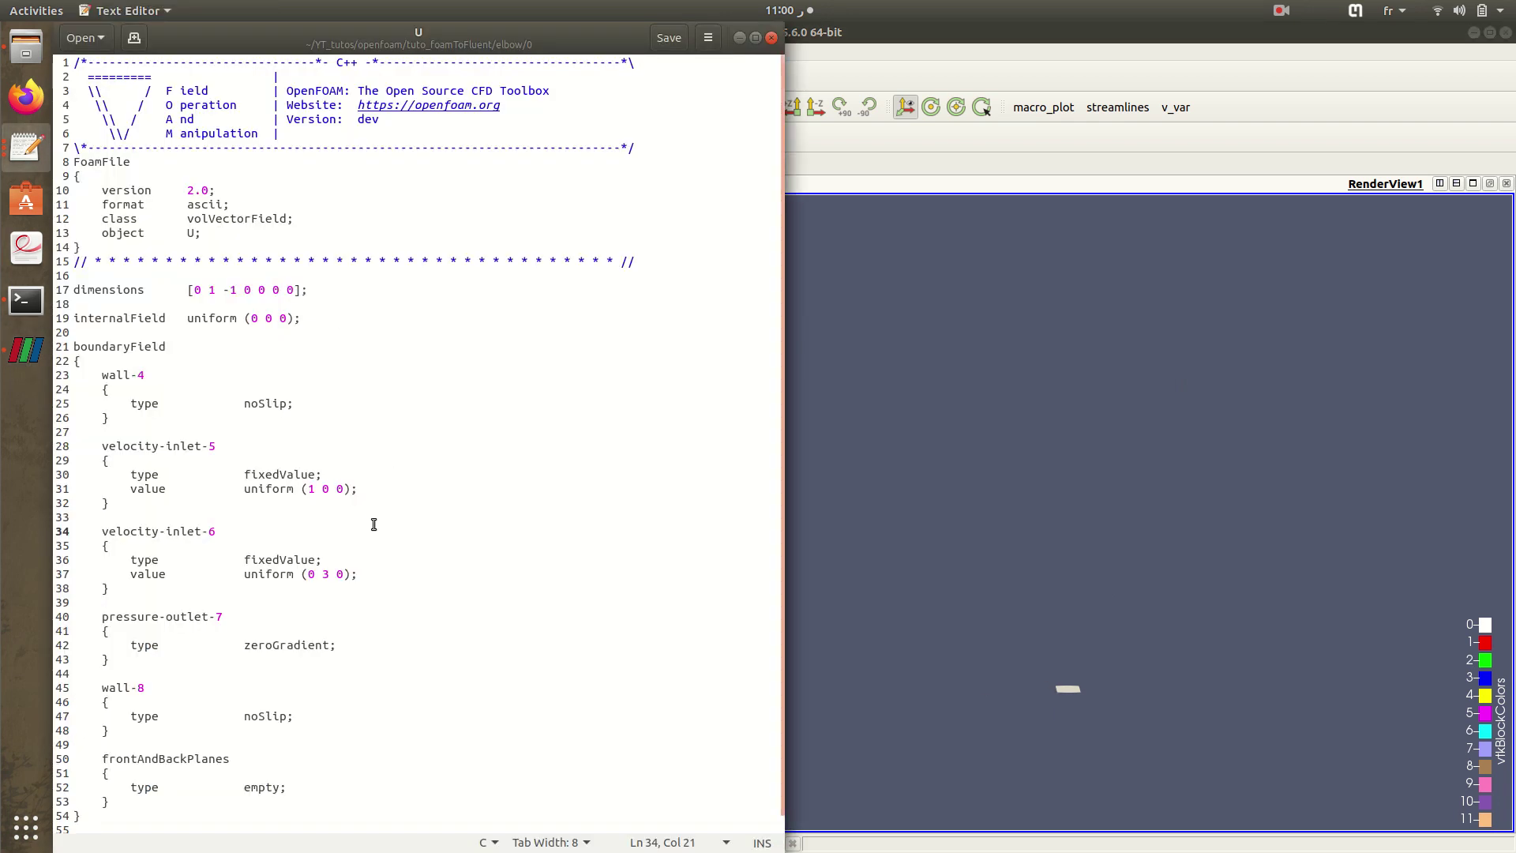
drag(236, 570, 348, 573)
click(330, 574)
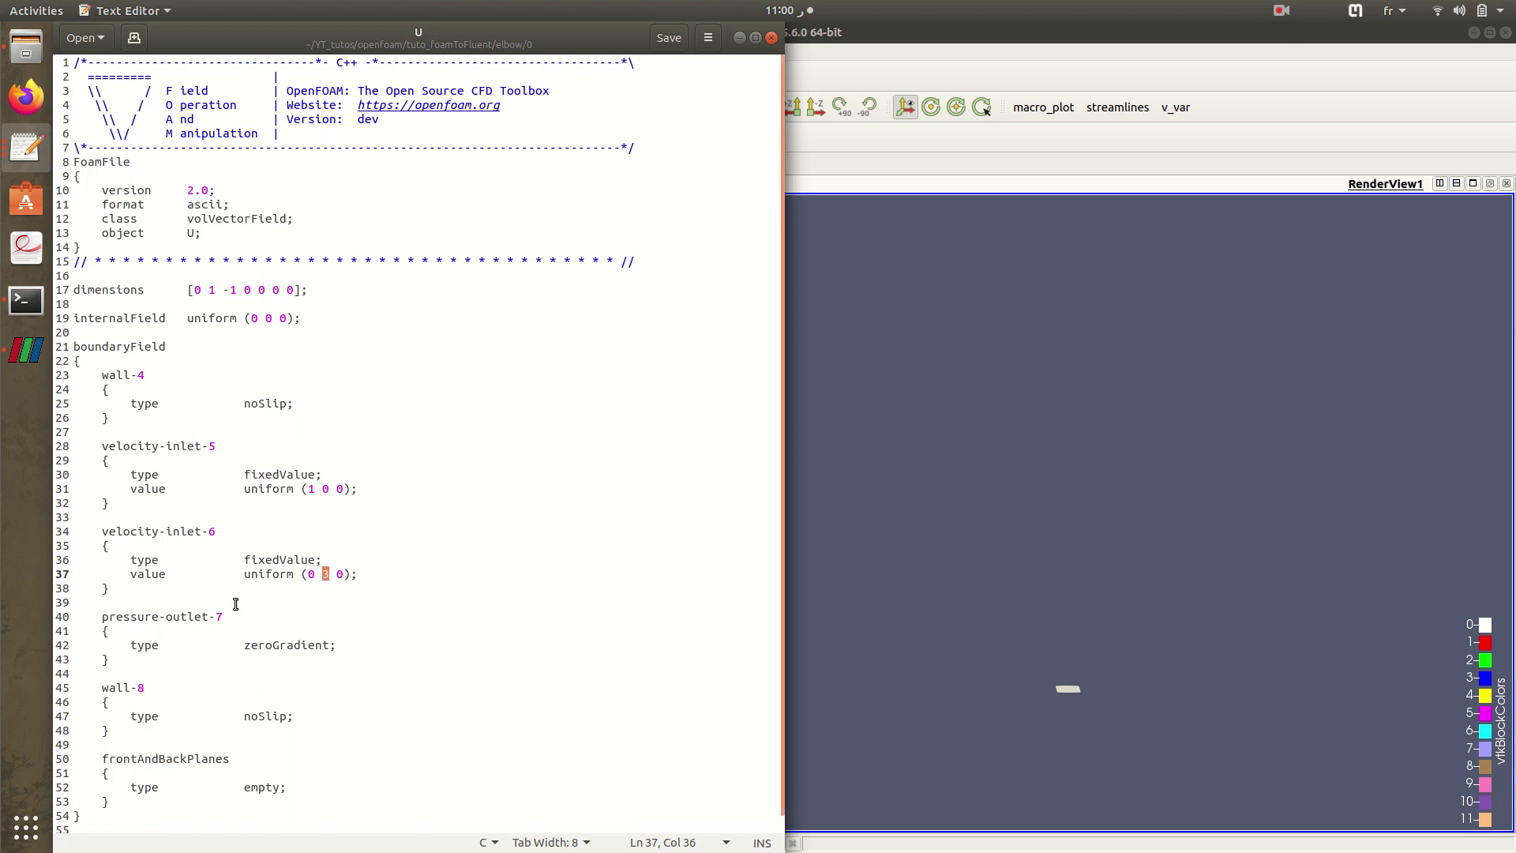
- Add velocity-inlet-5 so both velocity inlets are displayed in ParaView
click(824, 680)
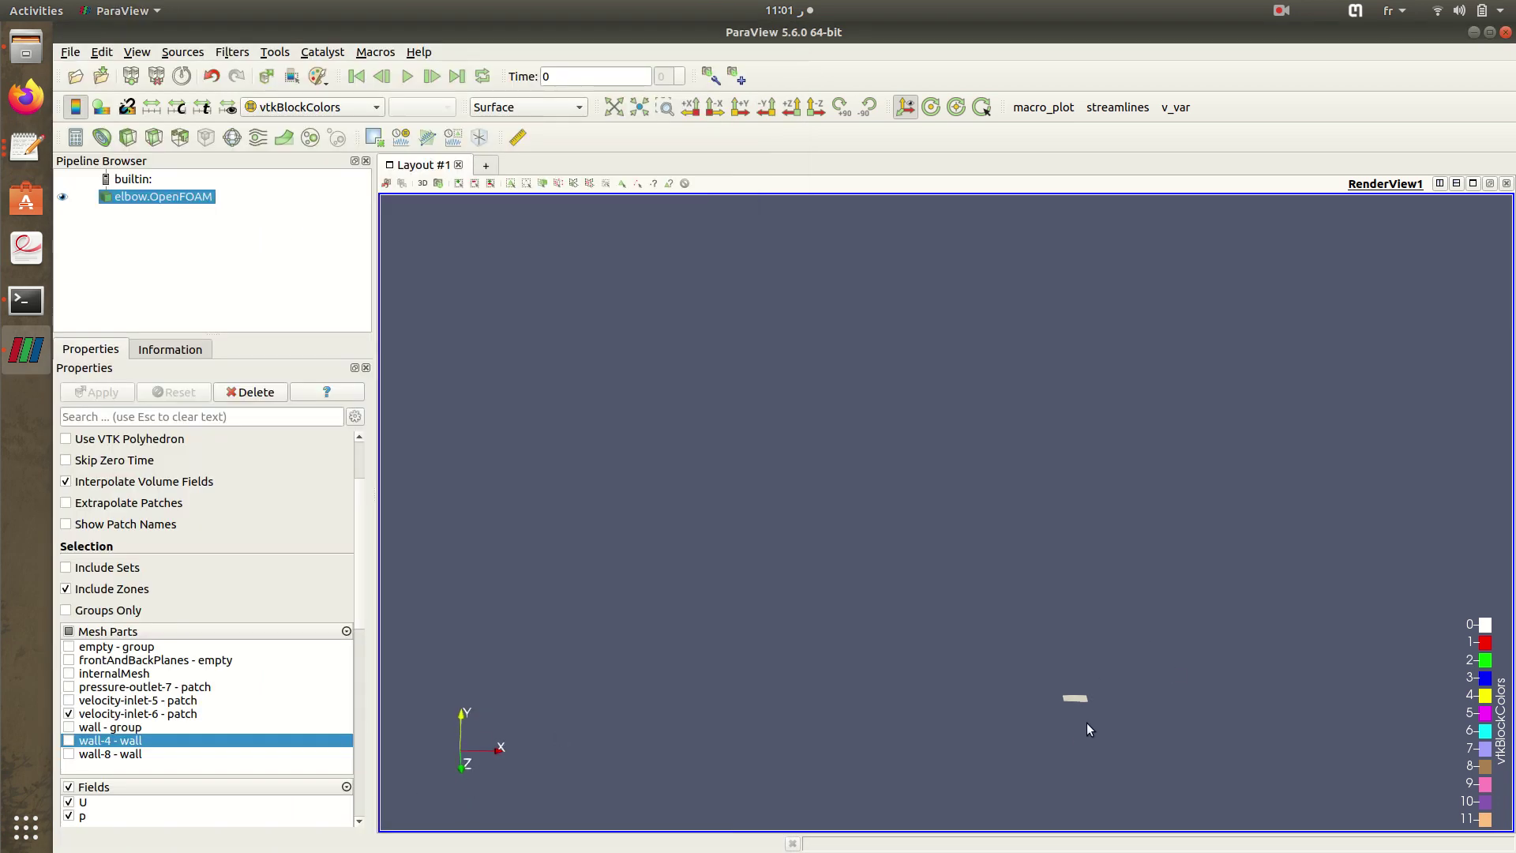
mouse_move(1088, 680)
mouse_down()
mouse_move(1080, 694)
mouse_move(1077, 656)
mouse_move(1080, 692)
mouse_up()
click(69, 700)
click(69, 714)
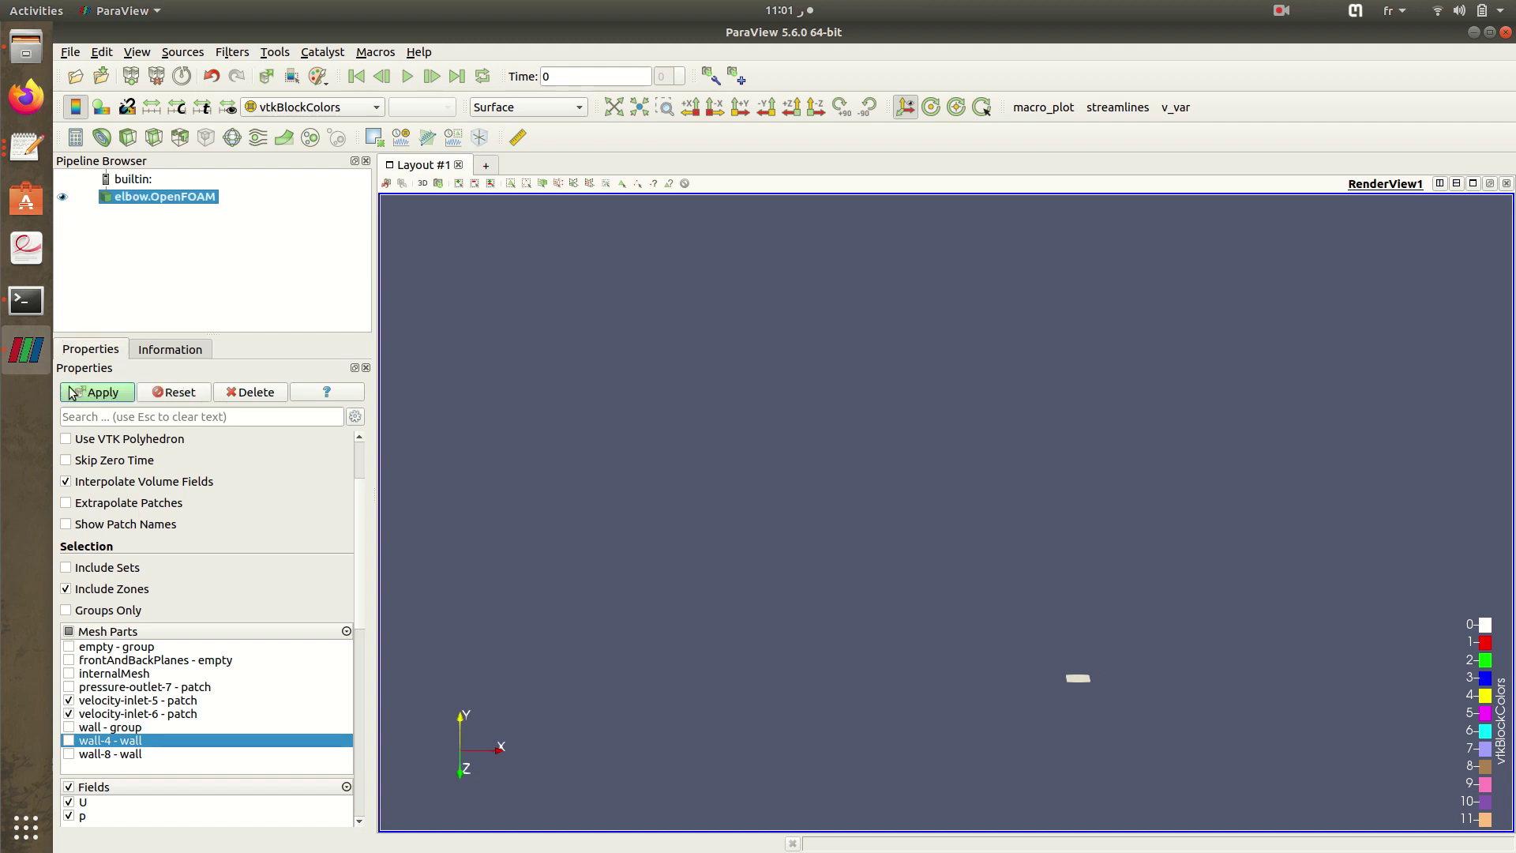
drag(772, 625, 746, 609)
- Check velocity-inlet-5's uniform (1 0 0) value in U, then minimize ParaView
click(26, 147)
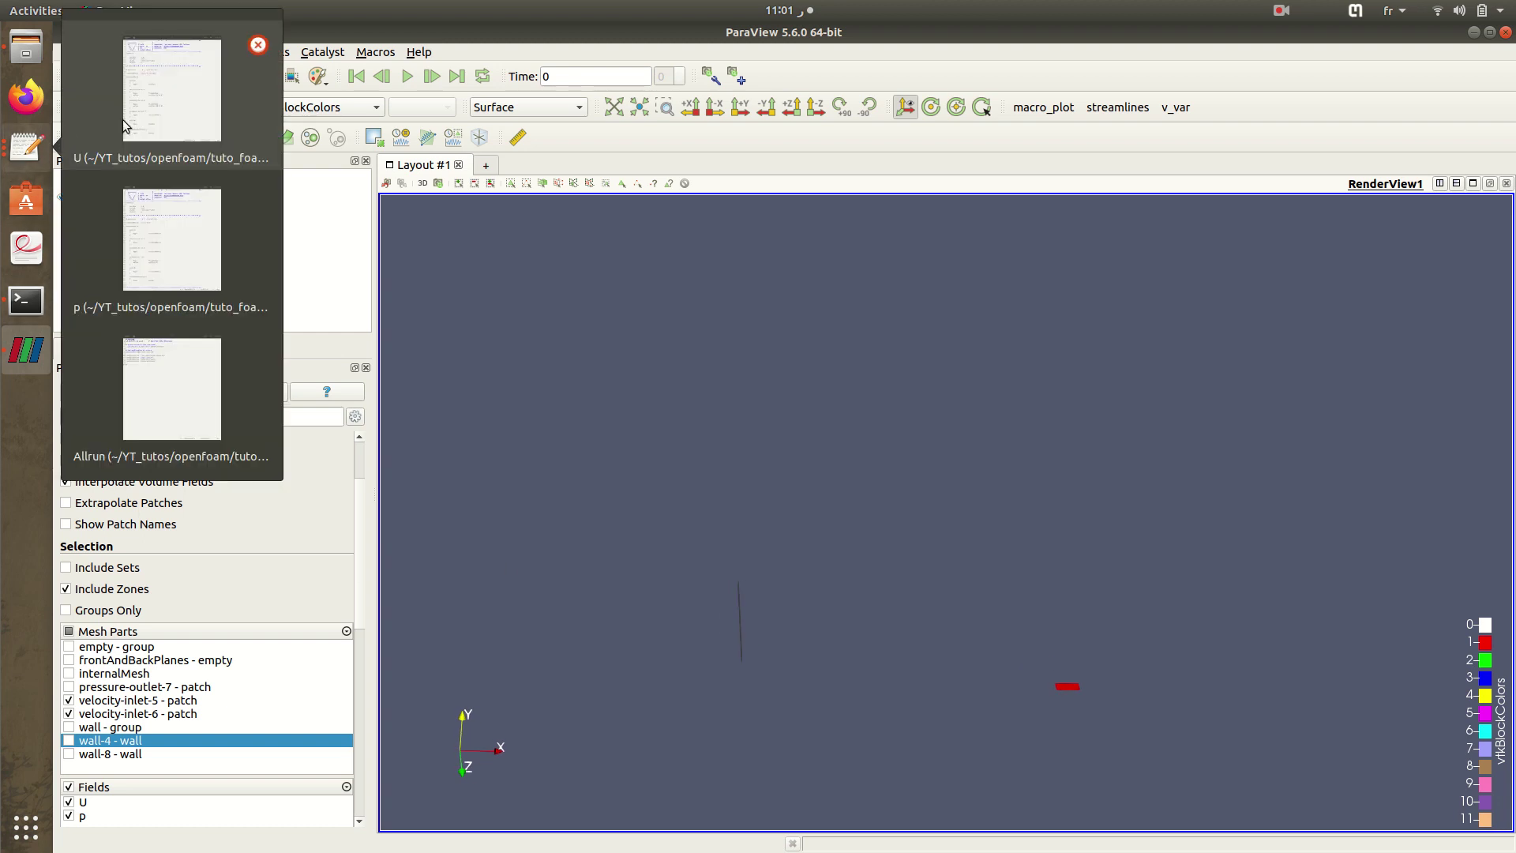
click(166, 95)
click(316, 488)
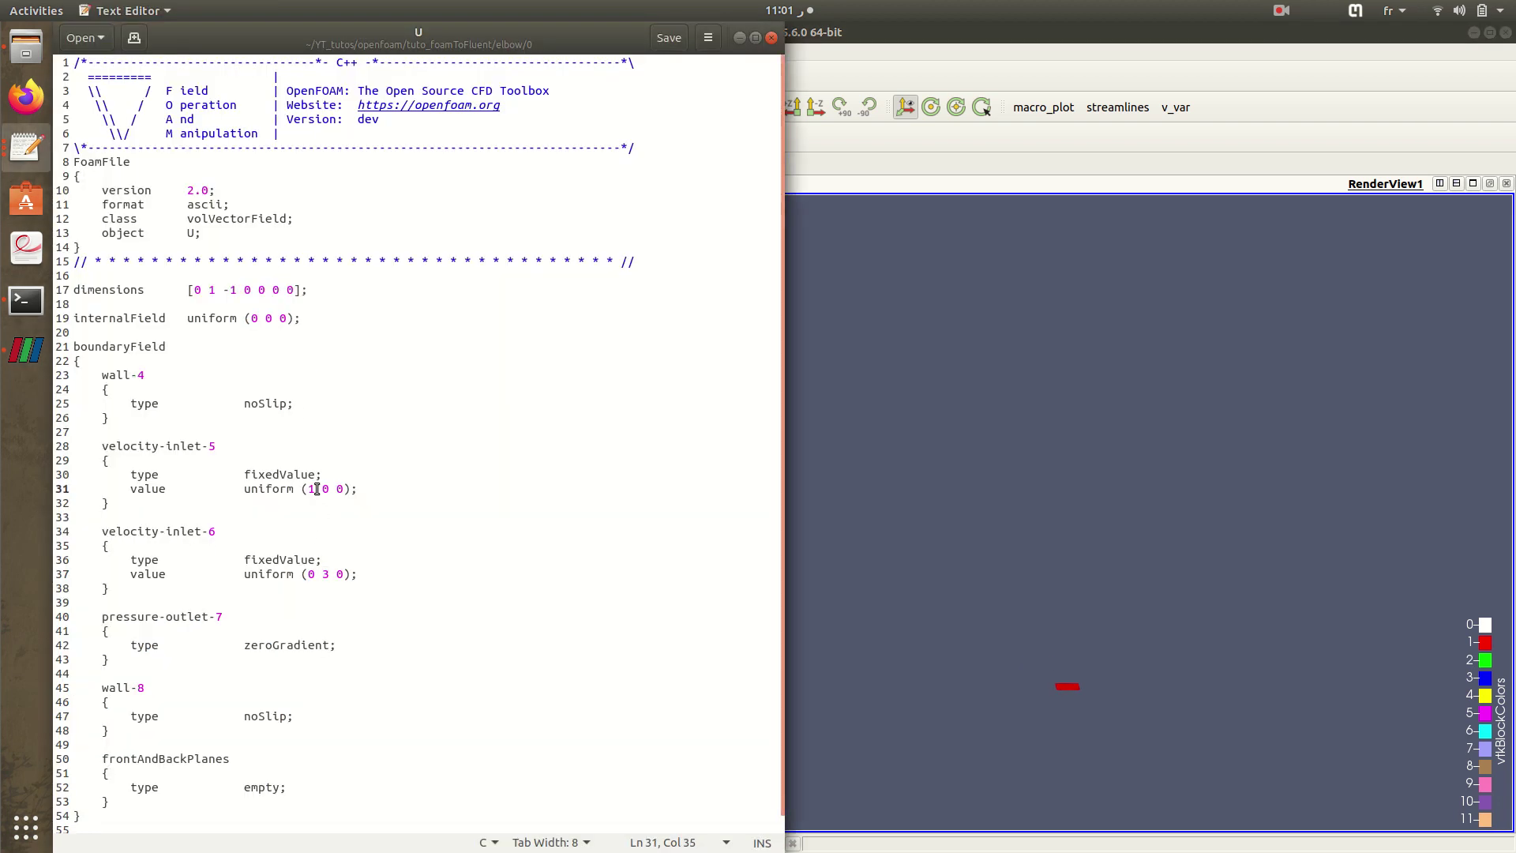
drag(314, 489, 316, 488)
click(994, 531)
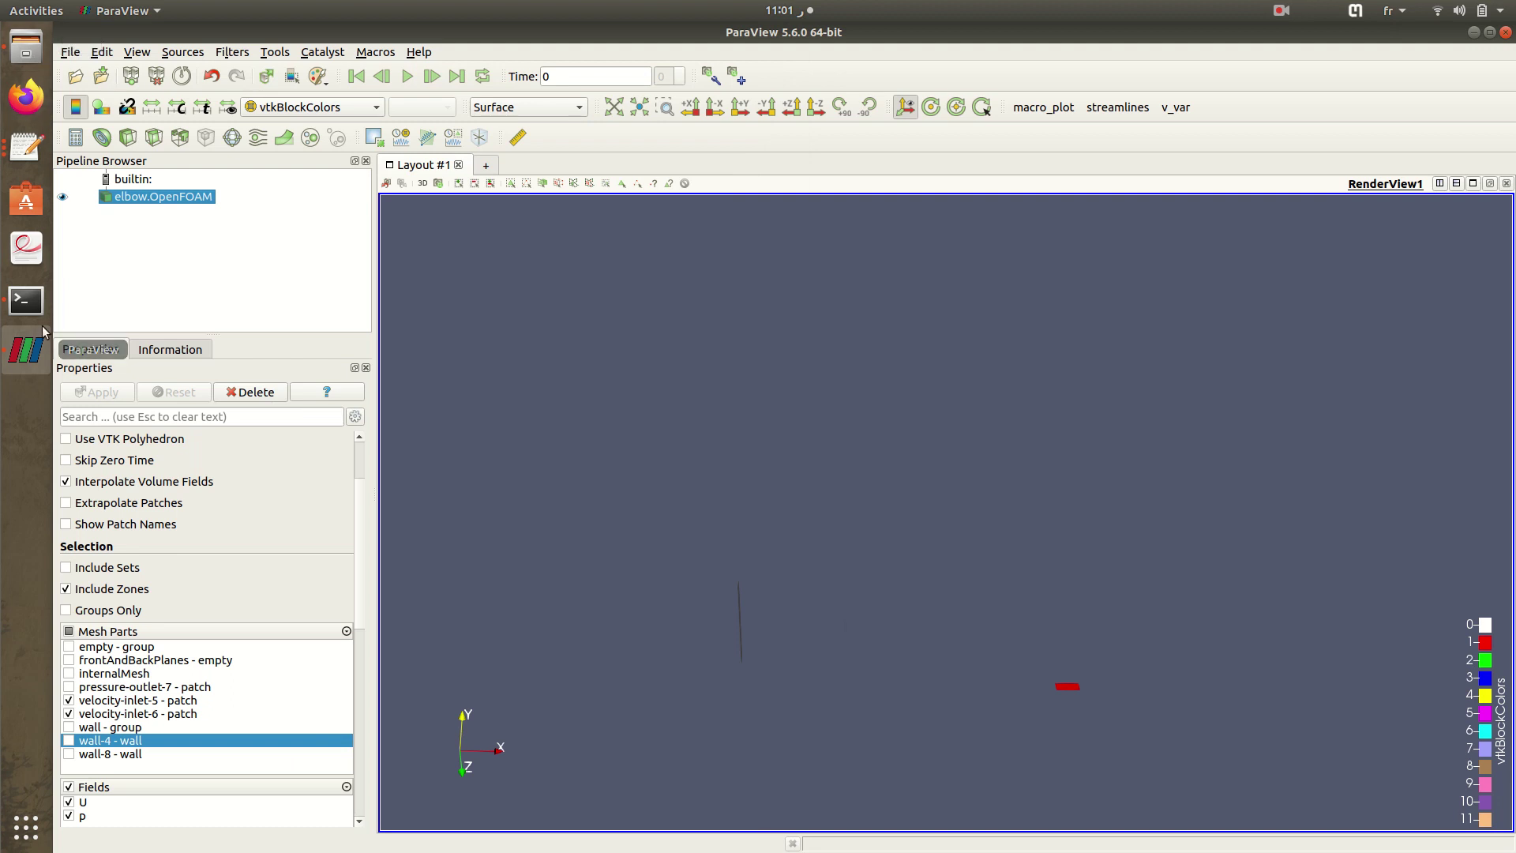
click(1473, 32)
- Put away the U editor and browse to the elbow case's constant folder
click(384, 491)
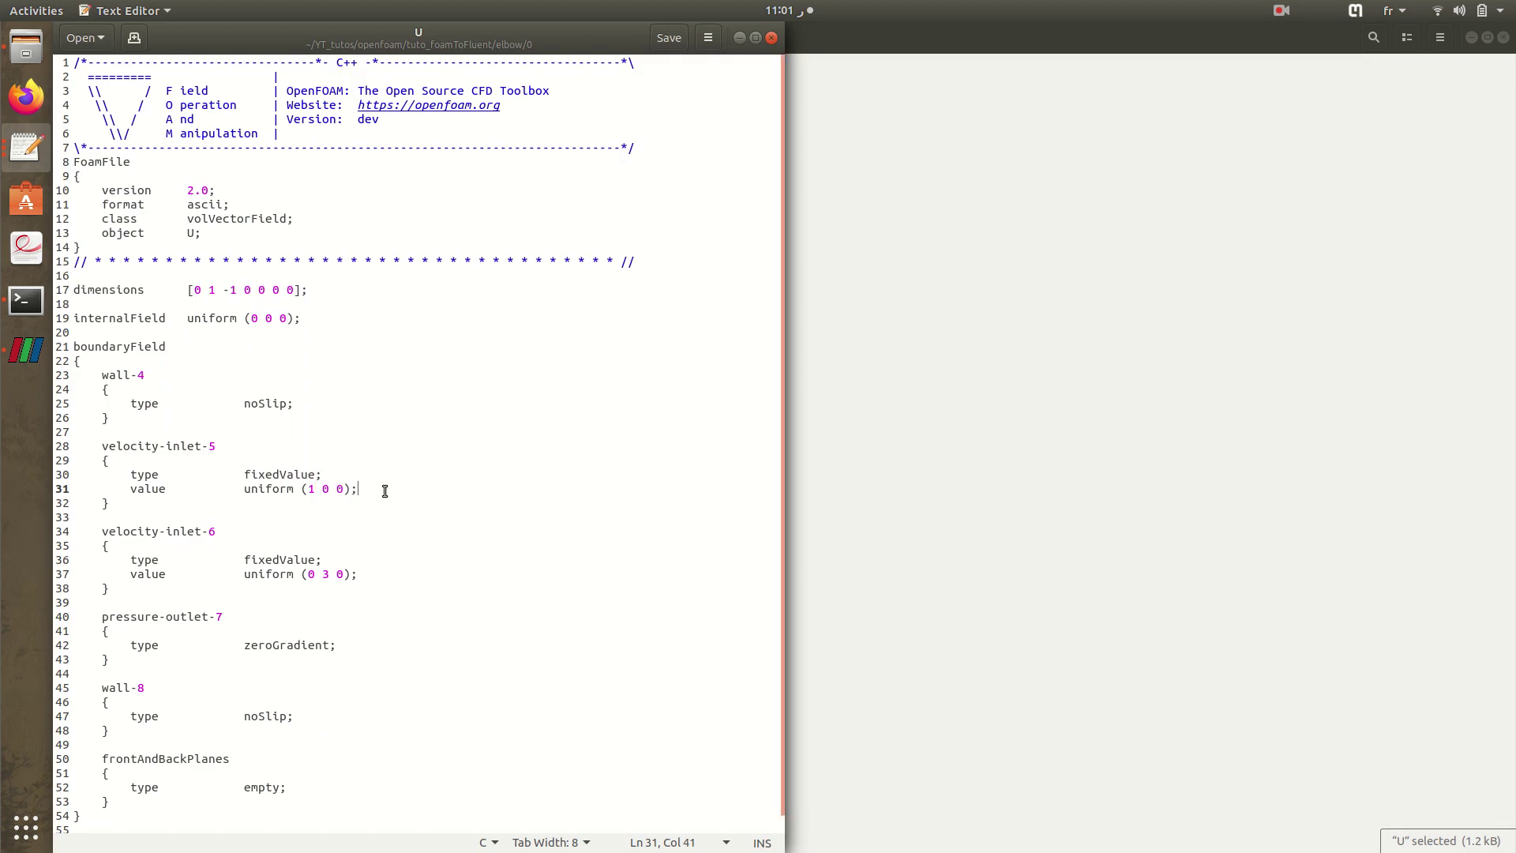
click(739, 37)
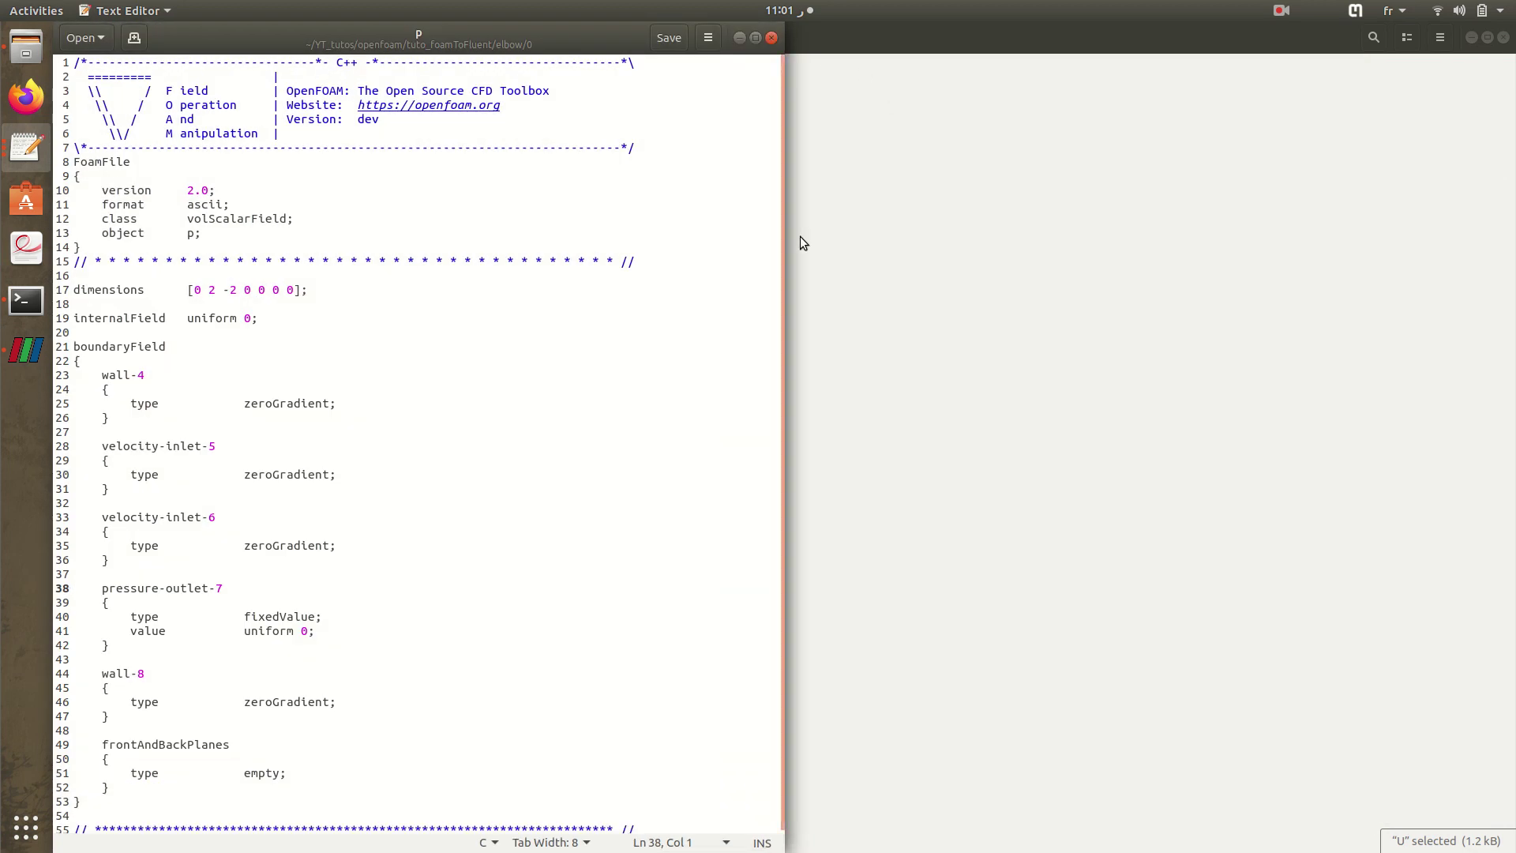
click(874, 123)
click(474, 37)
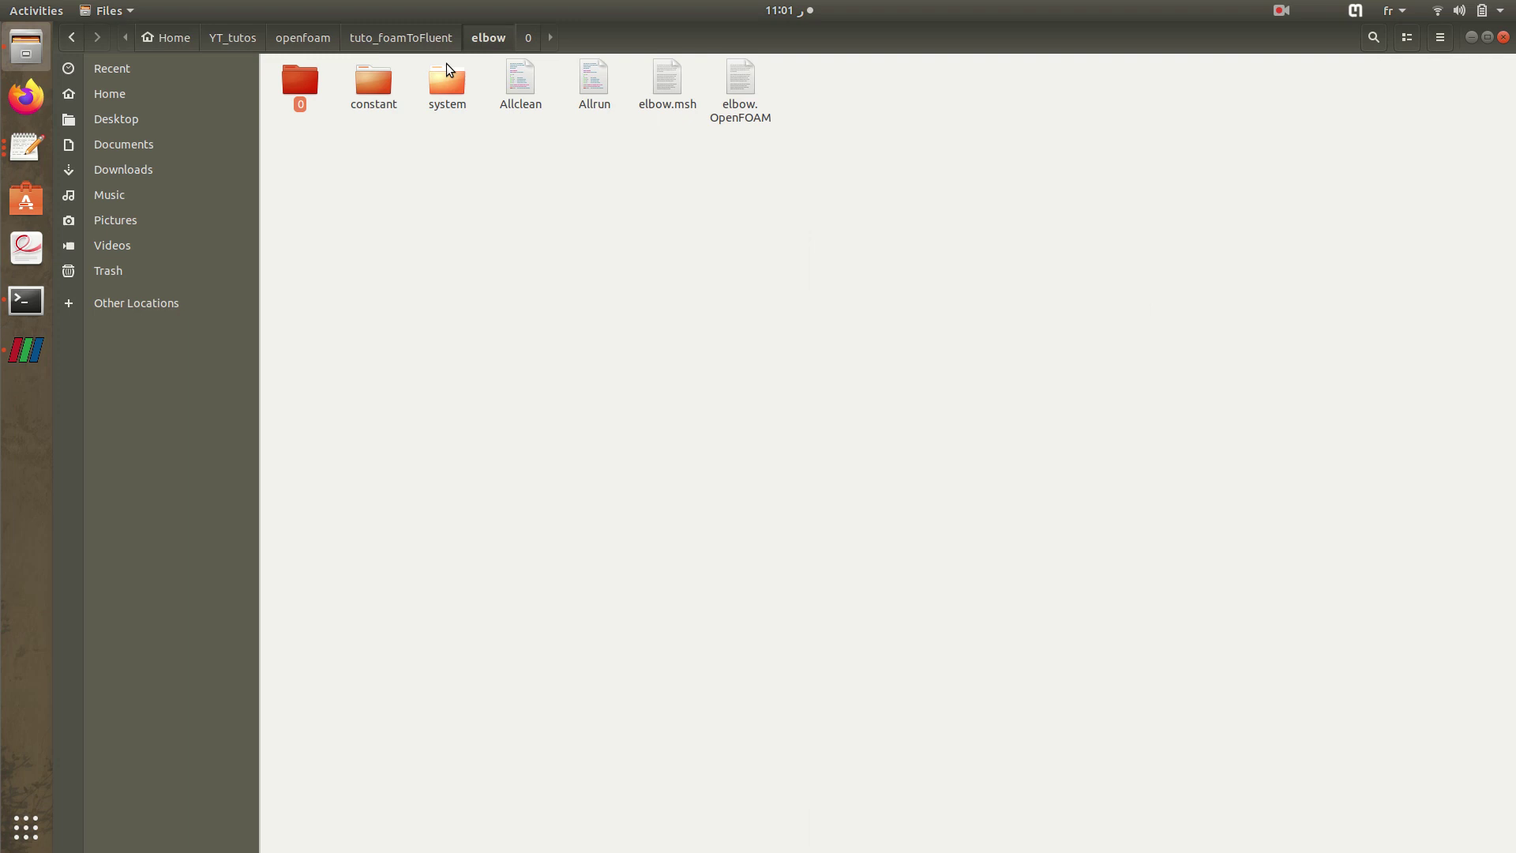
double_click(384, 76)
- Open transportProperties, confirm the viscosity nu is 0.01, then minimize the editor
double_click(378, 83)
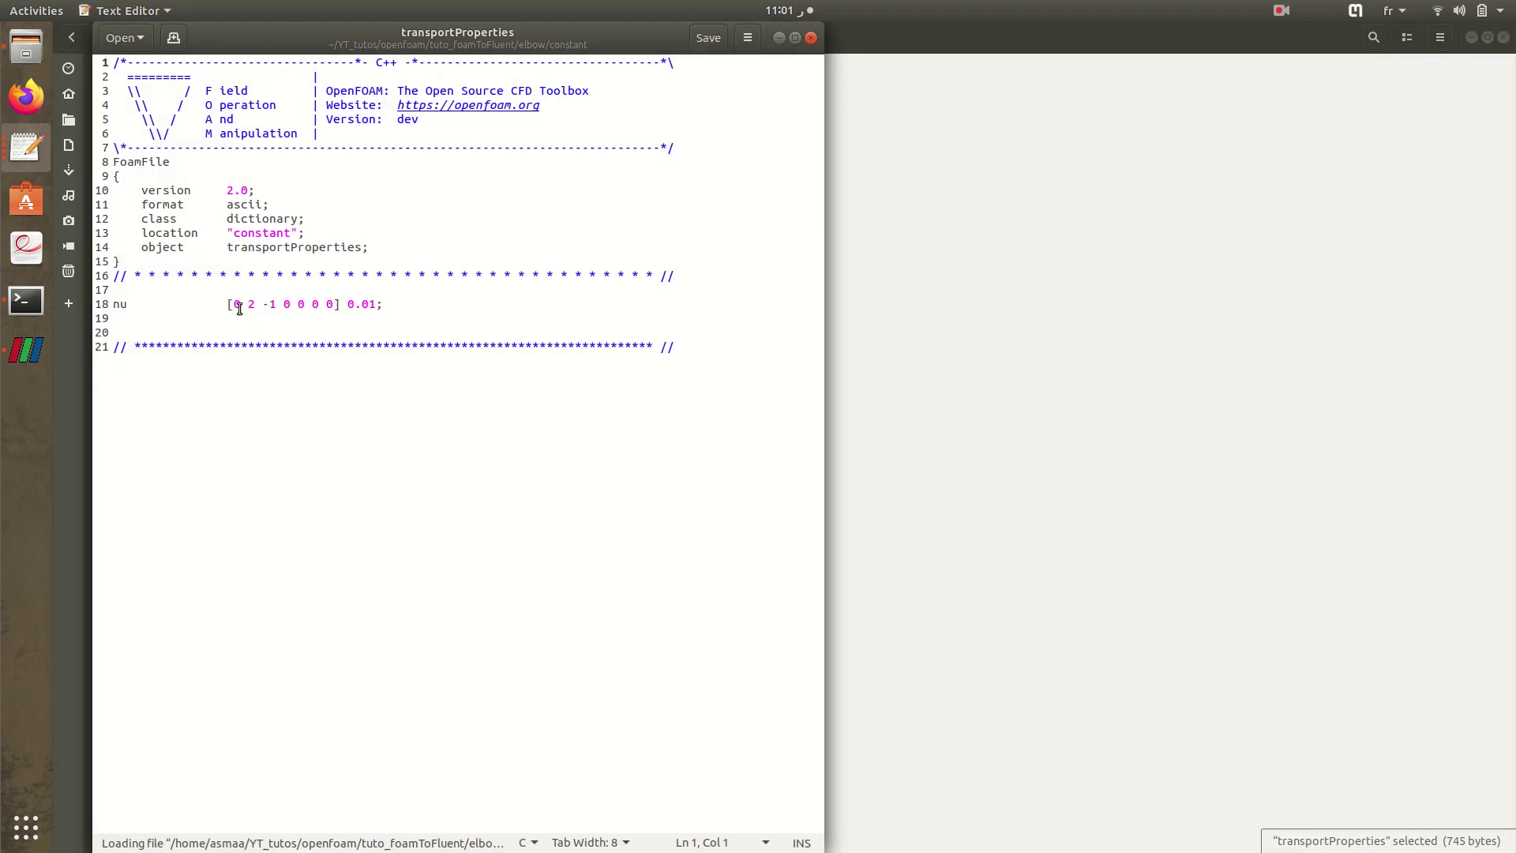
drag(109, 304, 648, 303)
click(645, 307)
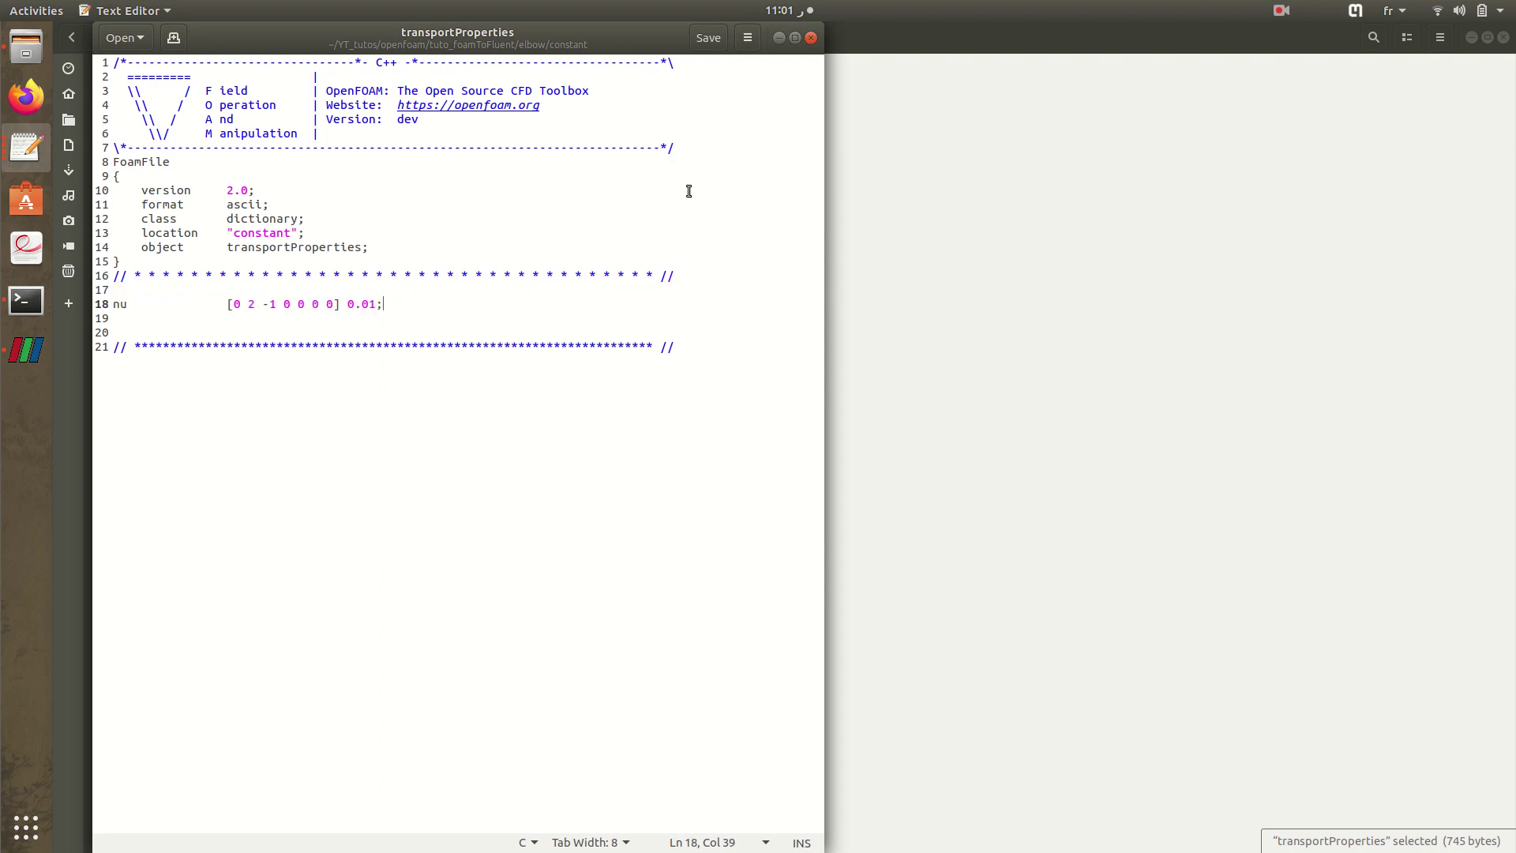
click(779, 38)
- Review system/controlDict: icoFoam solver, startFrom latestTime, endTime 10 and timeStep write control
click(488, 38)
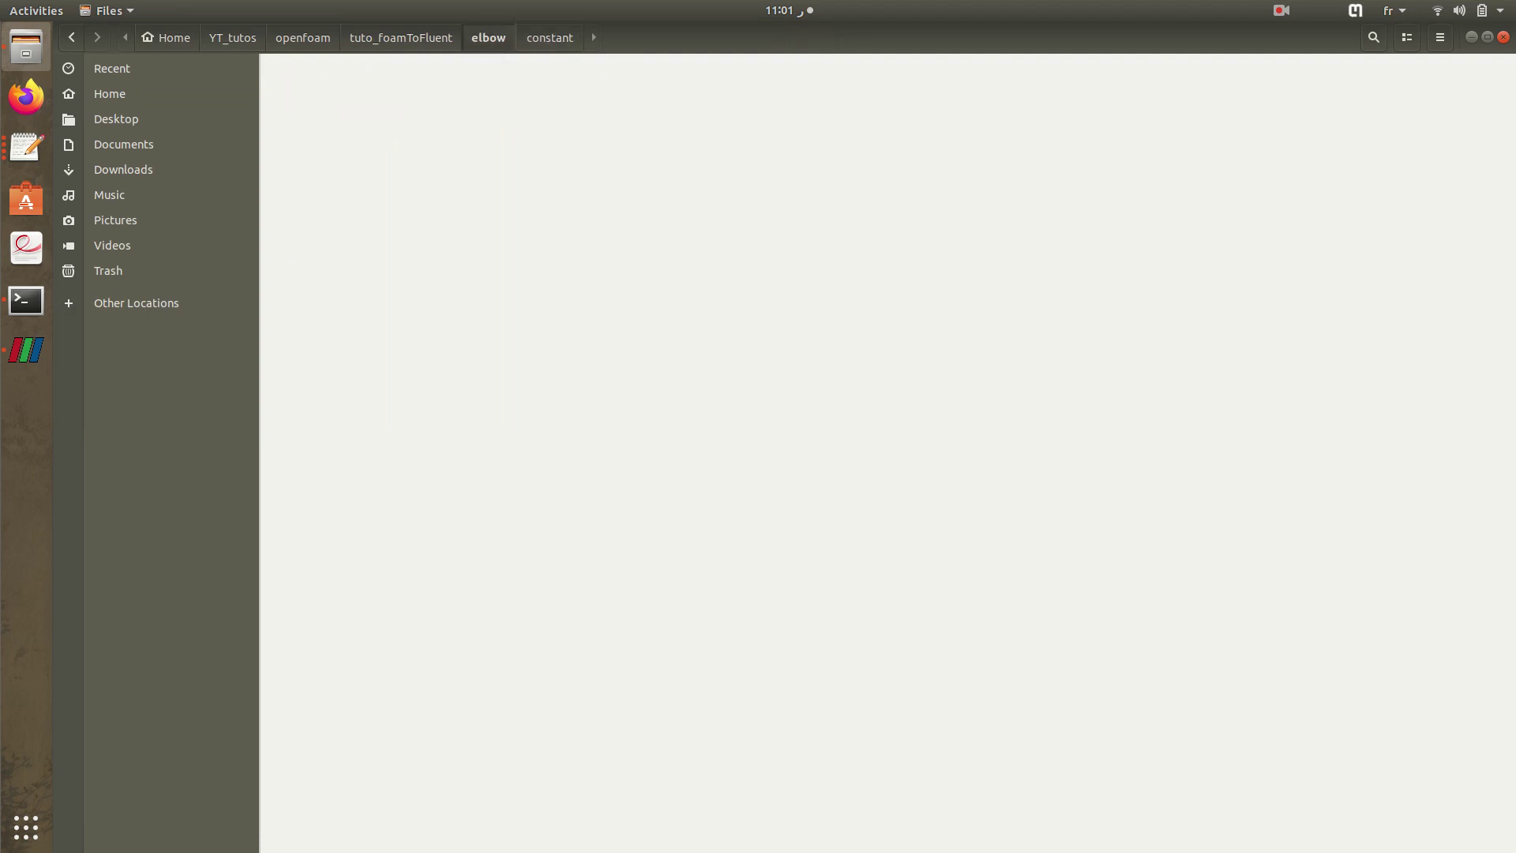
double_click(453, 88)
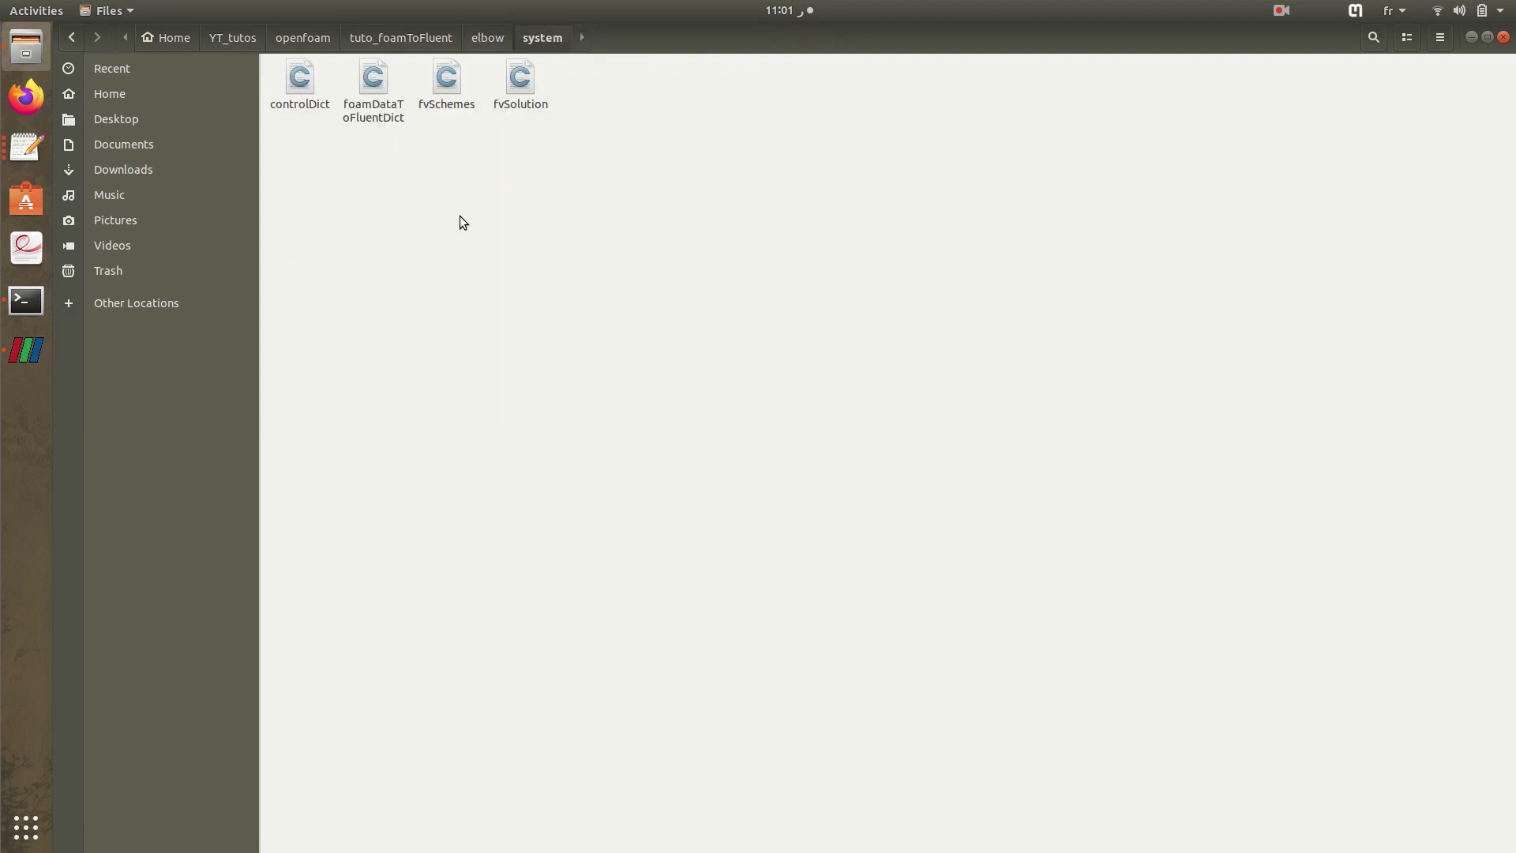
double_click(293, 82)
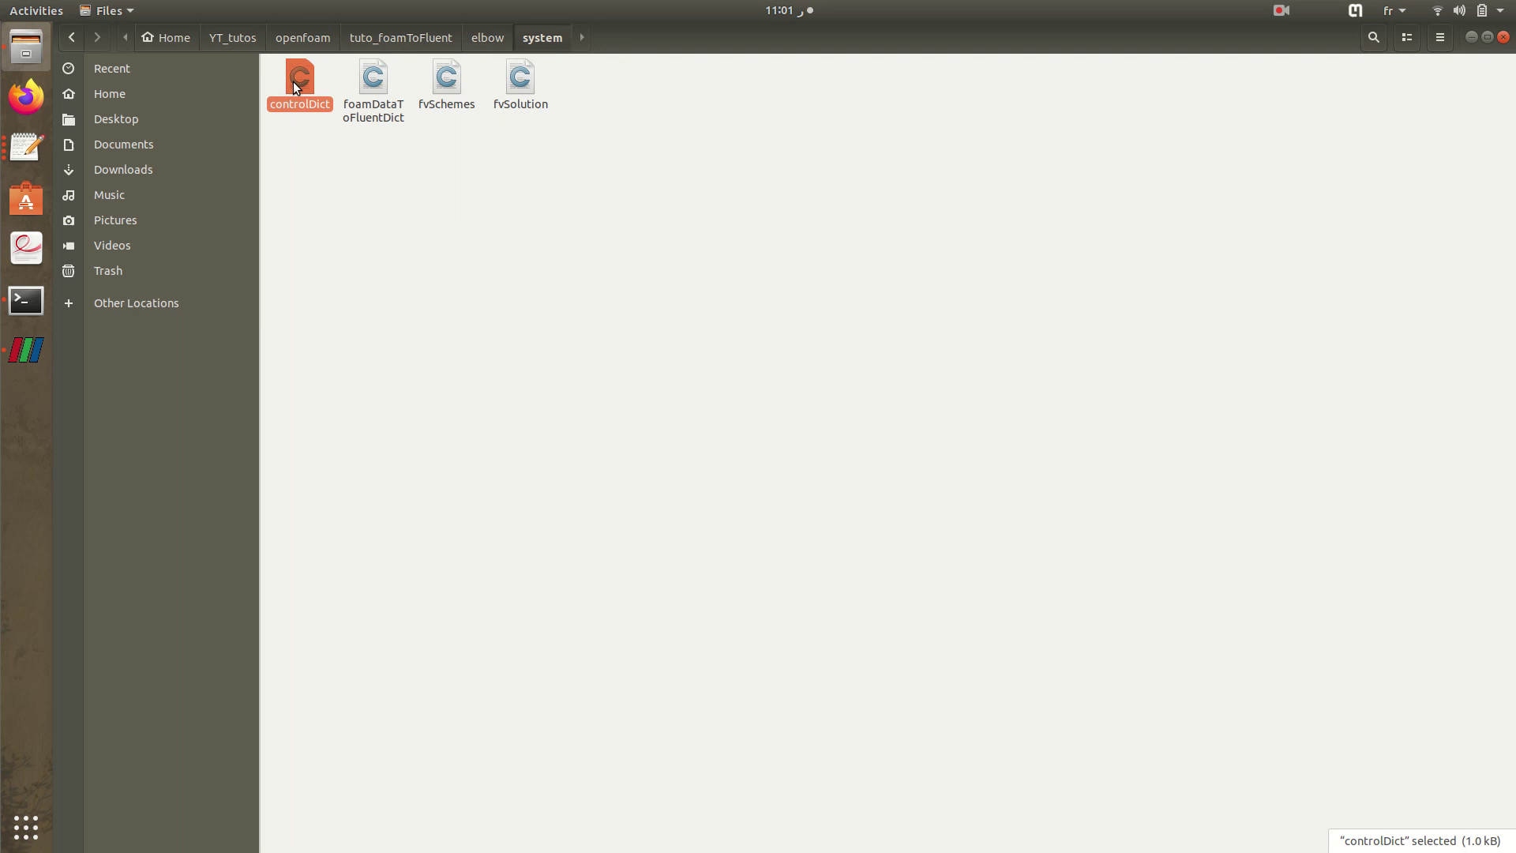
double_click(262, 306)
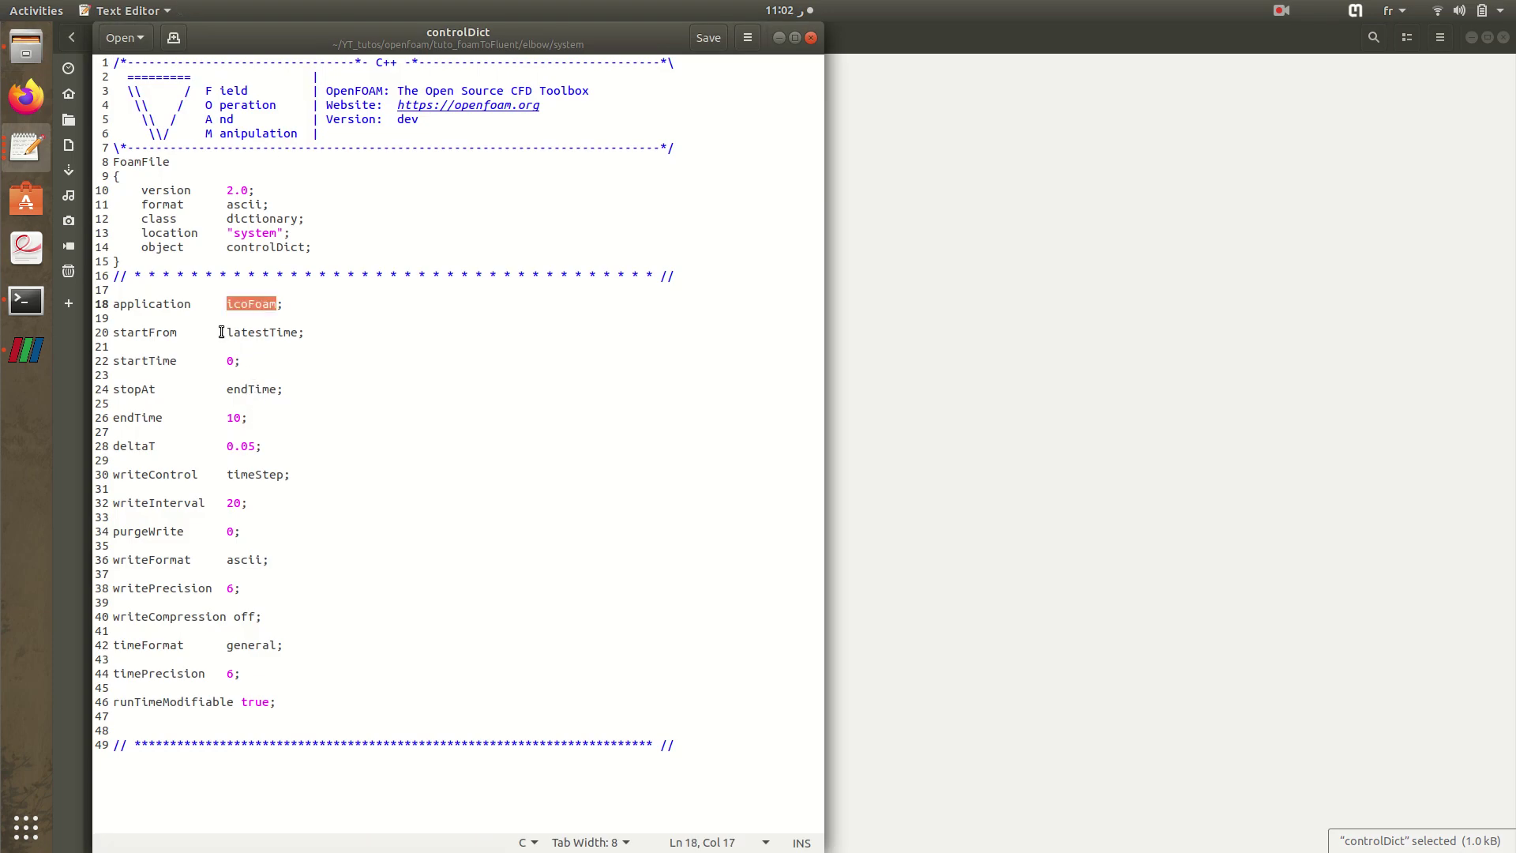
drag(222, 332, 322, 331)
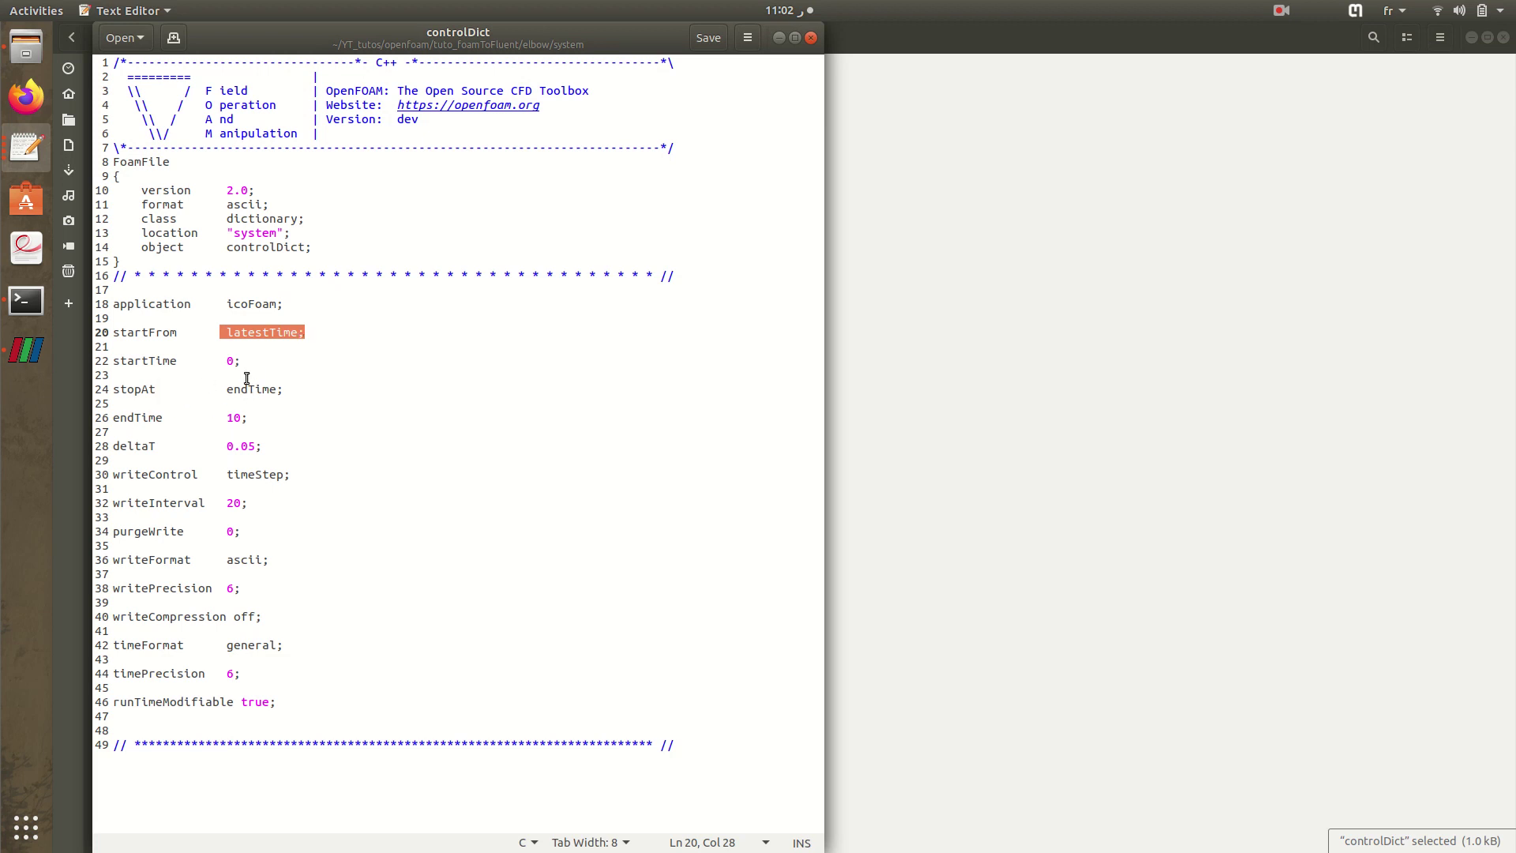
drag(228, 417, 251, 415)
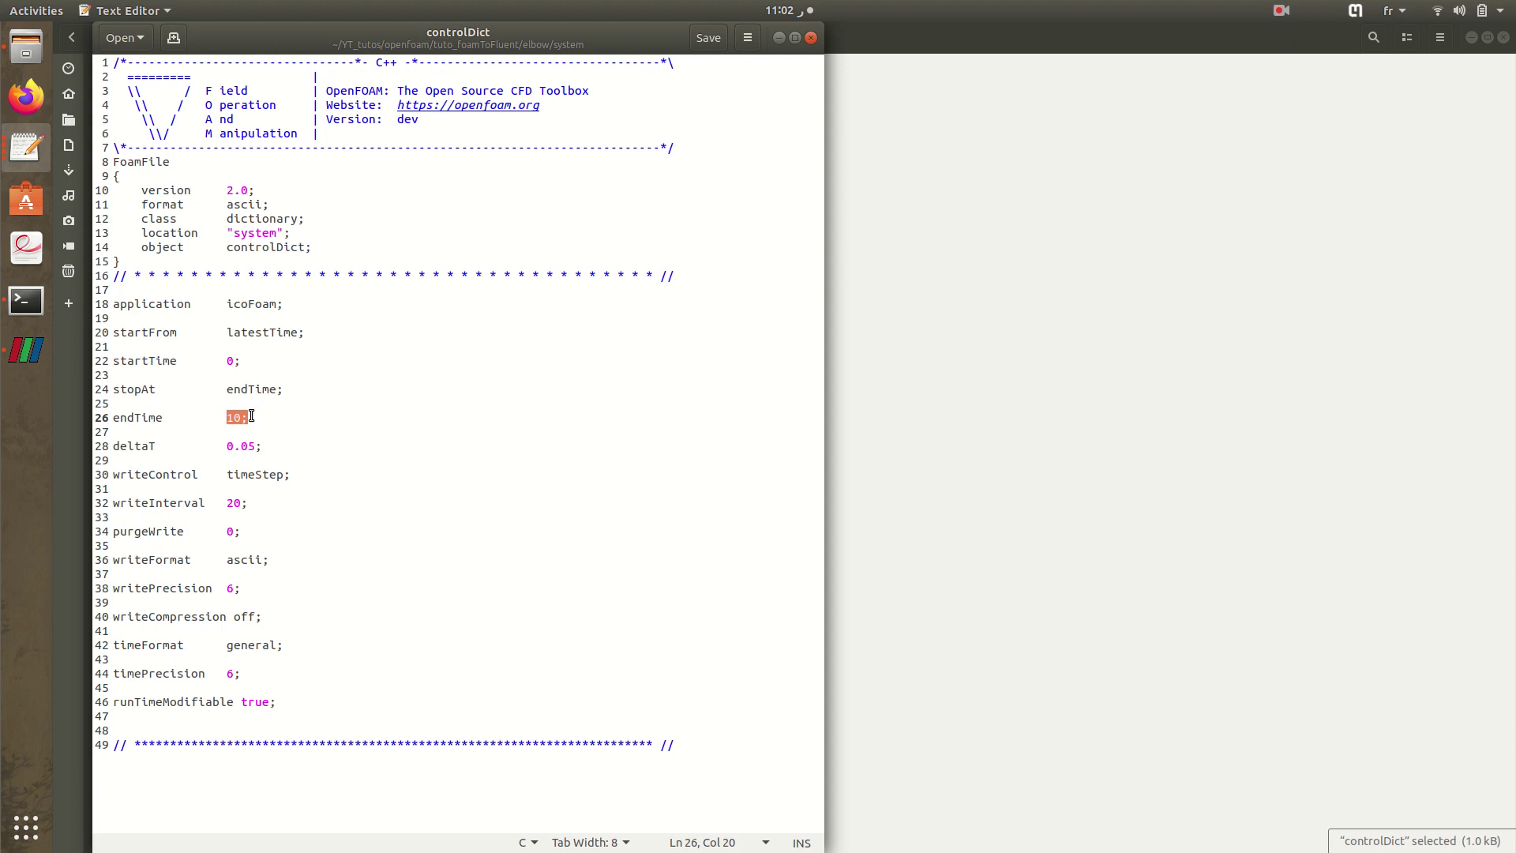
double_click(231, 474)
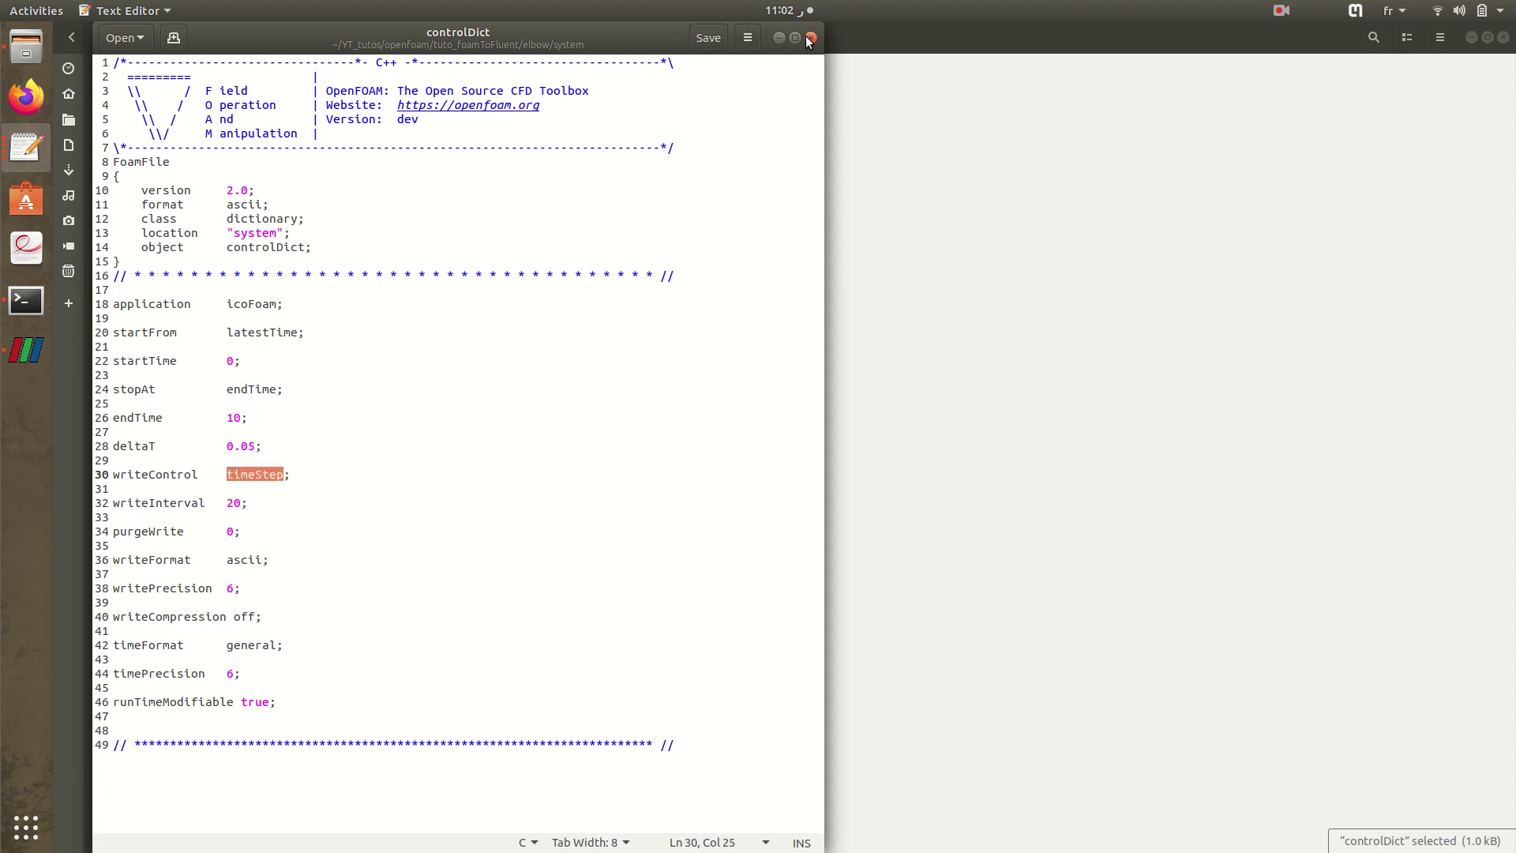
- Open fvSchemes and look over all the discretisation scheme entries
click(838, 130)
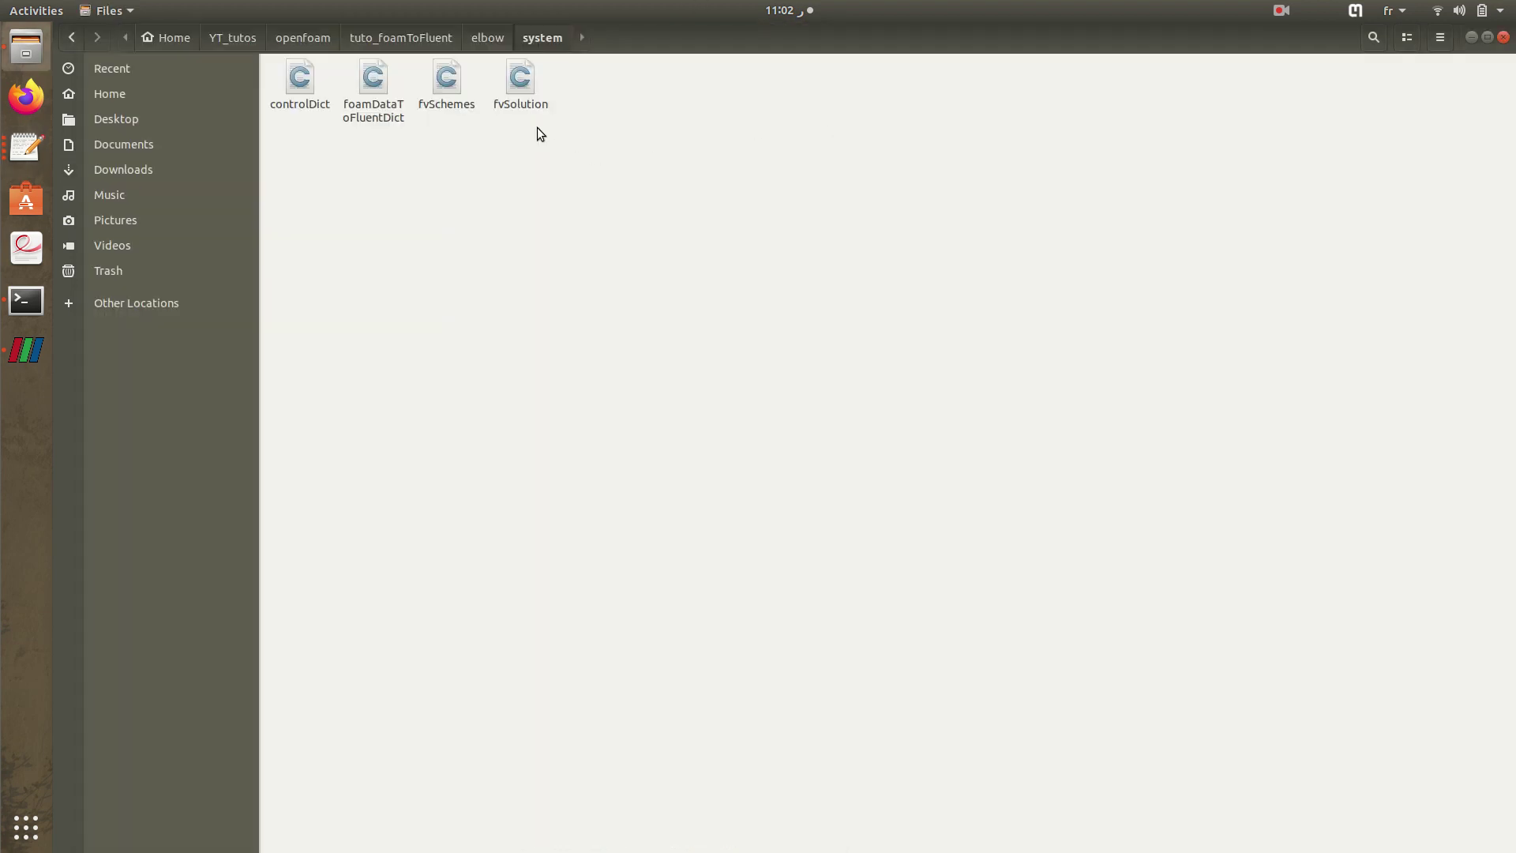
double_click(447, 79)
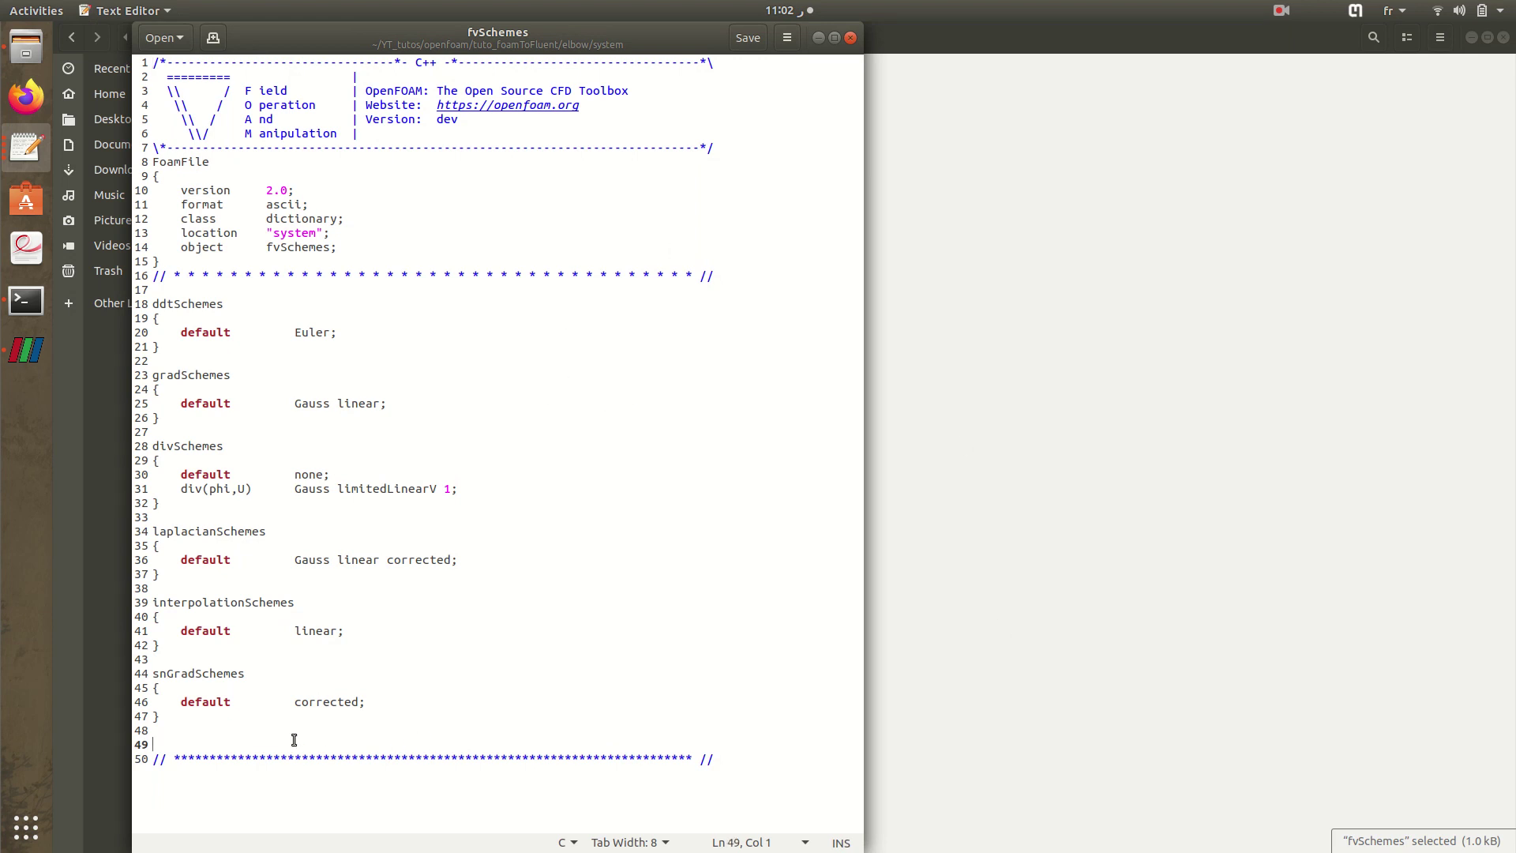
drag(290, 737, 159, 294)
- Open fvSolution and review the p (PCG) and U solver blocks before the PISO section
click(1058, 119)
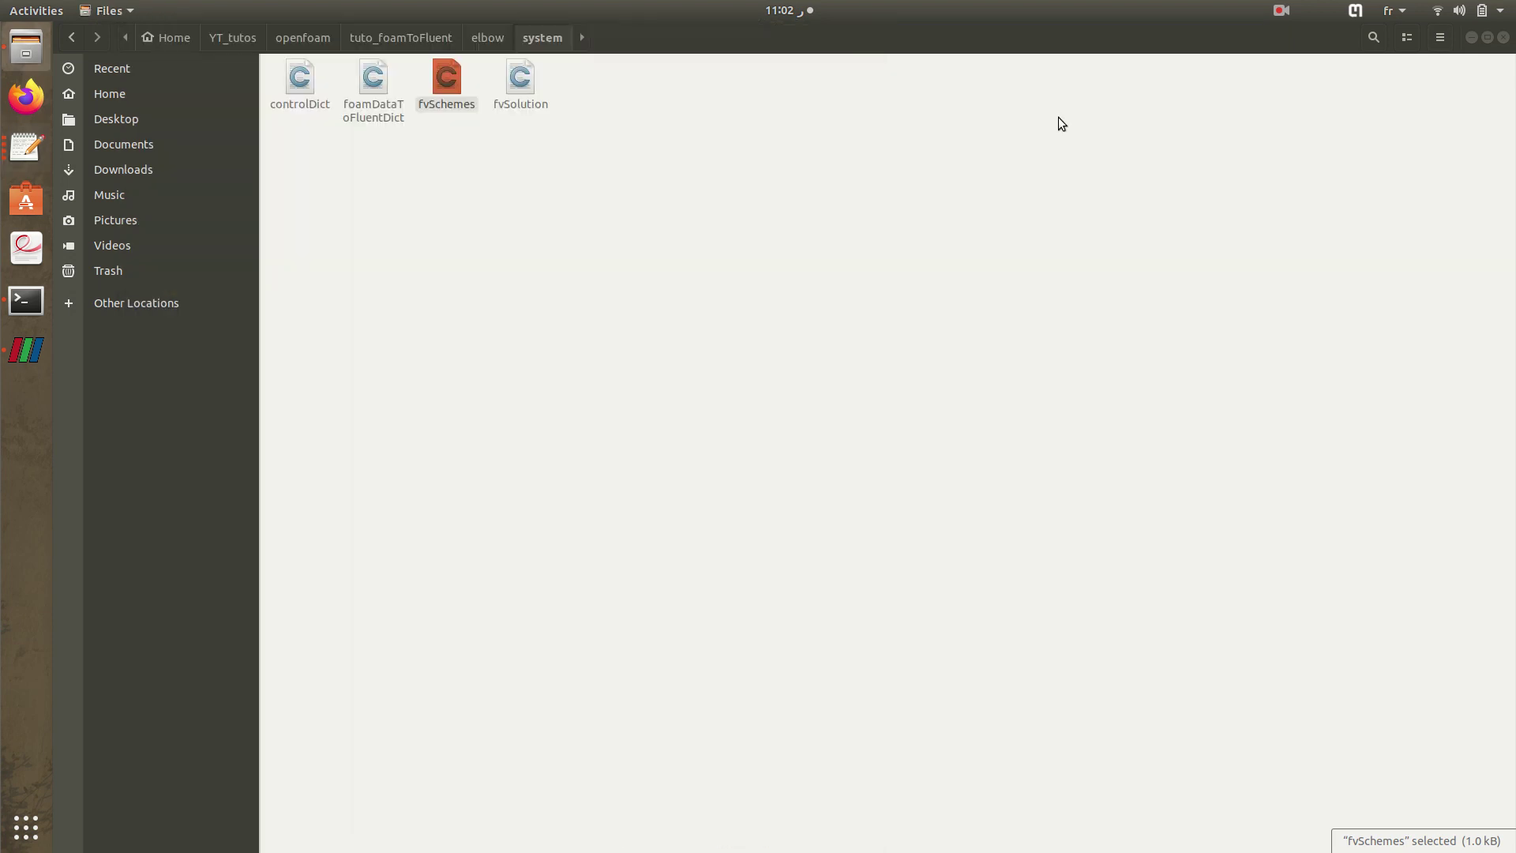
double_click(518, 90)
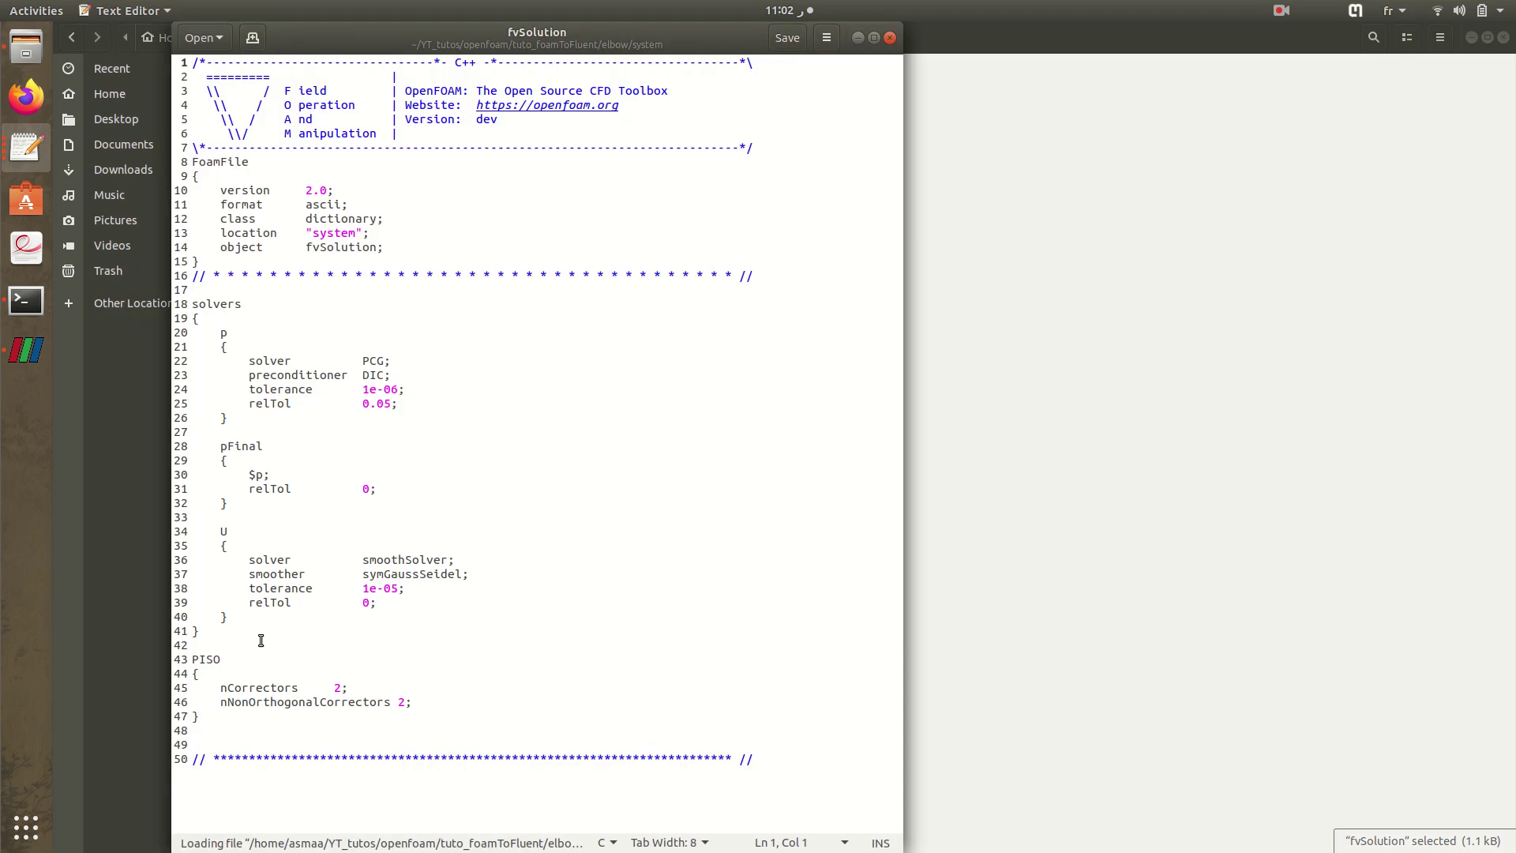
click(214, 337)
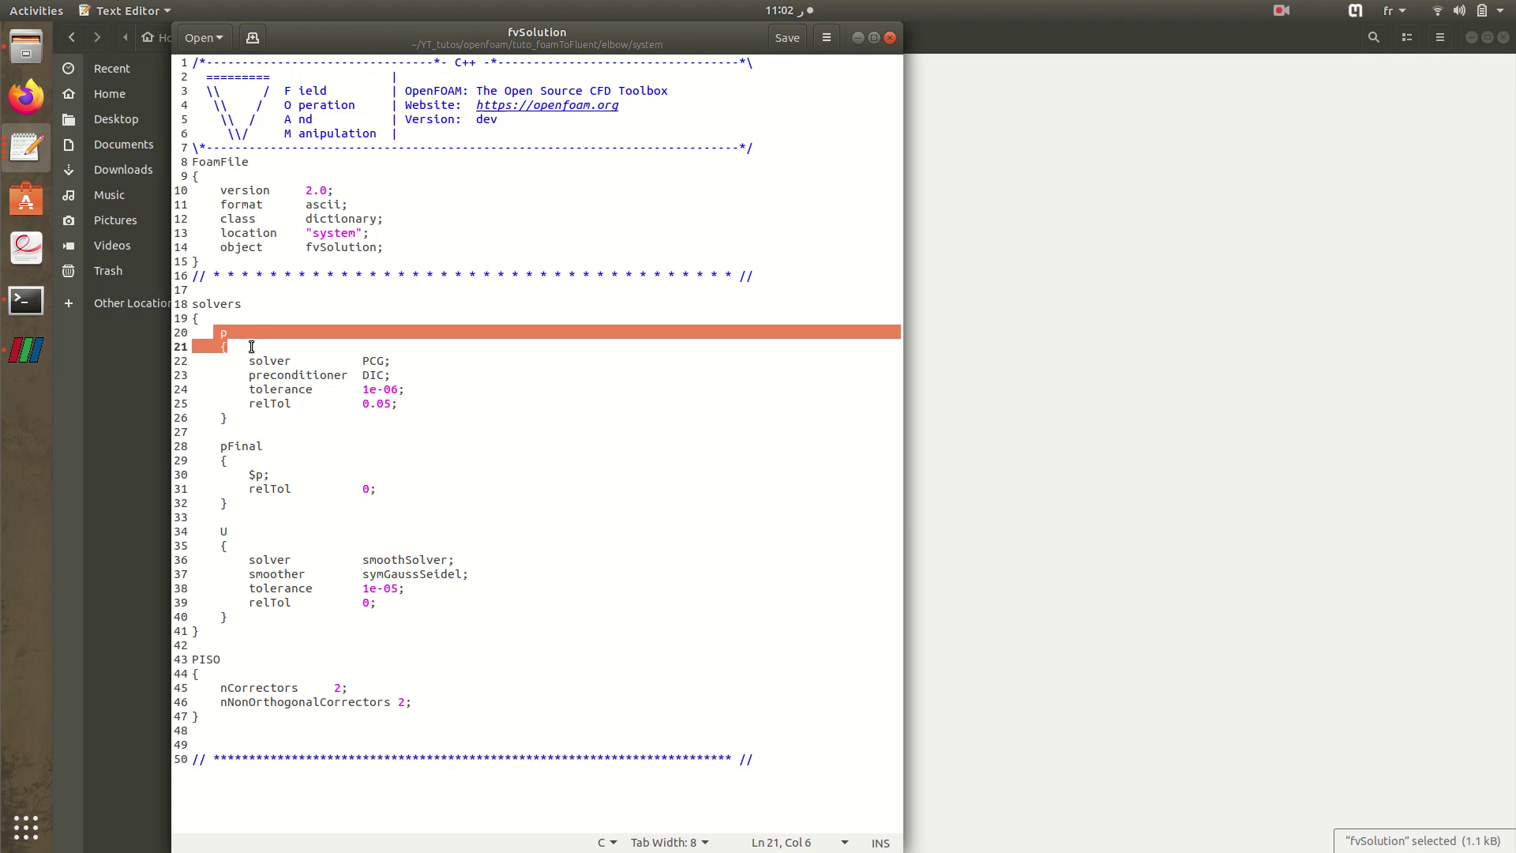
drag(251, 347, 264, 420)
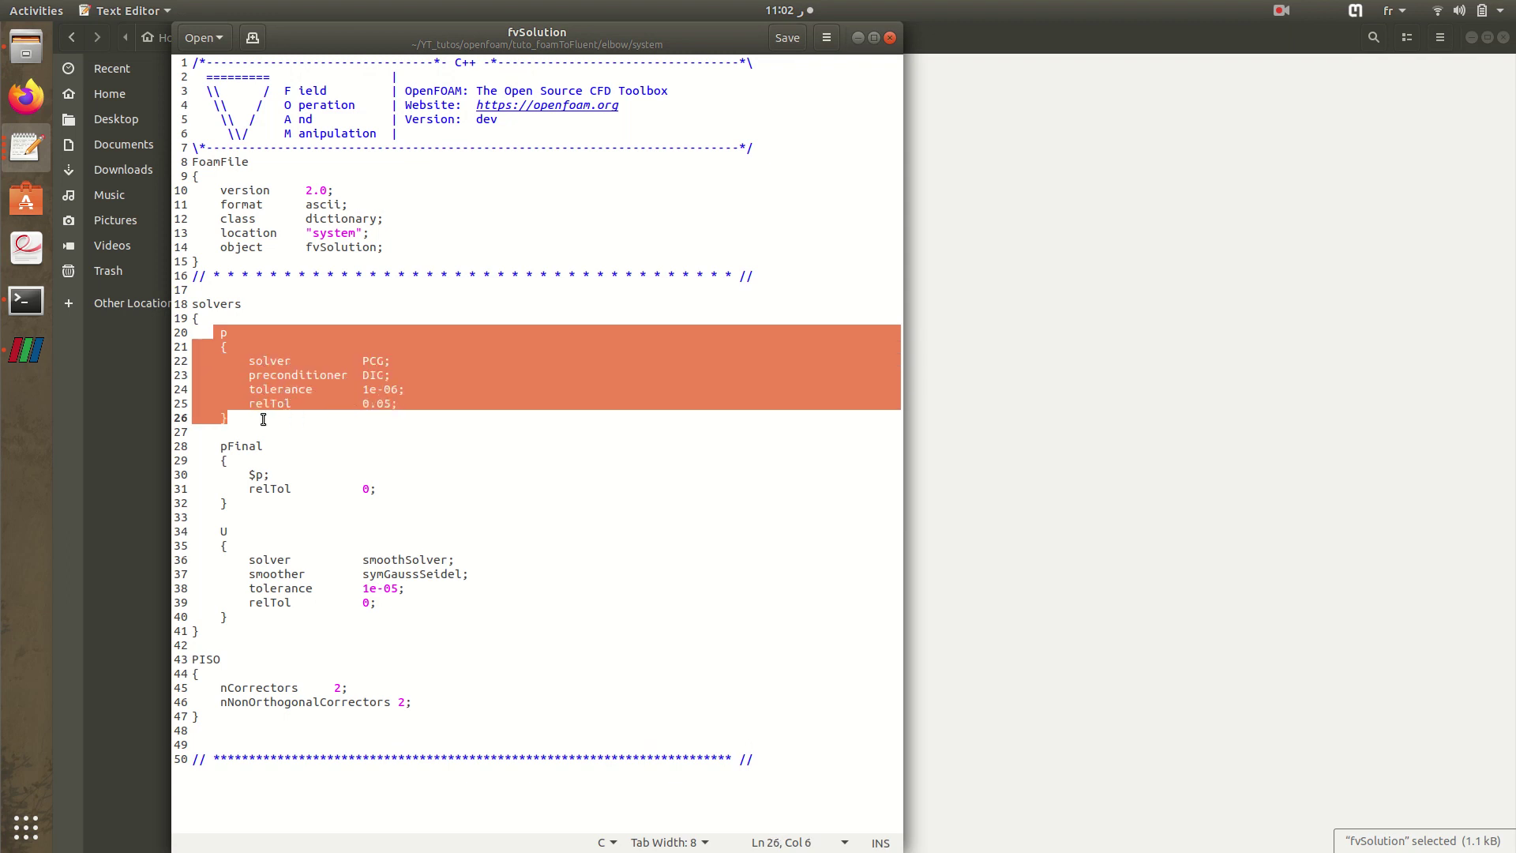
drag(199, 531, 275, 614)
click(275, 615)
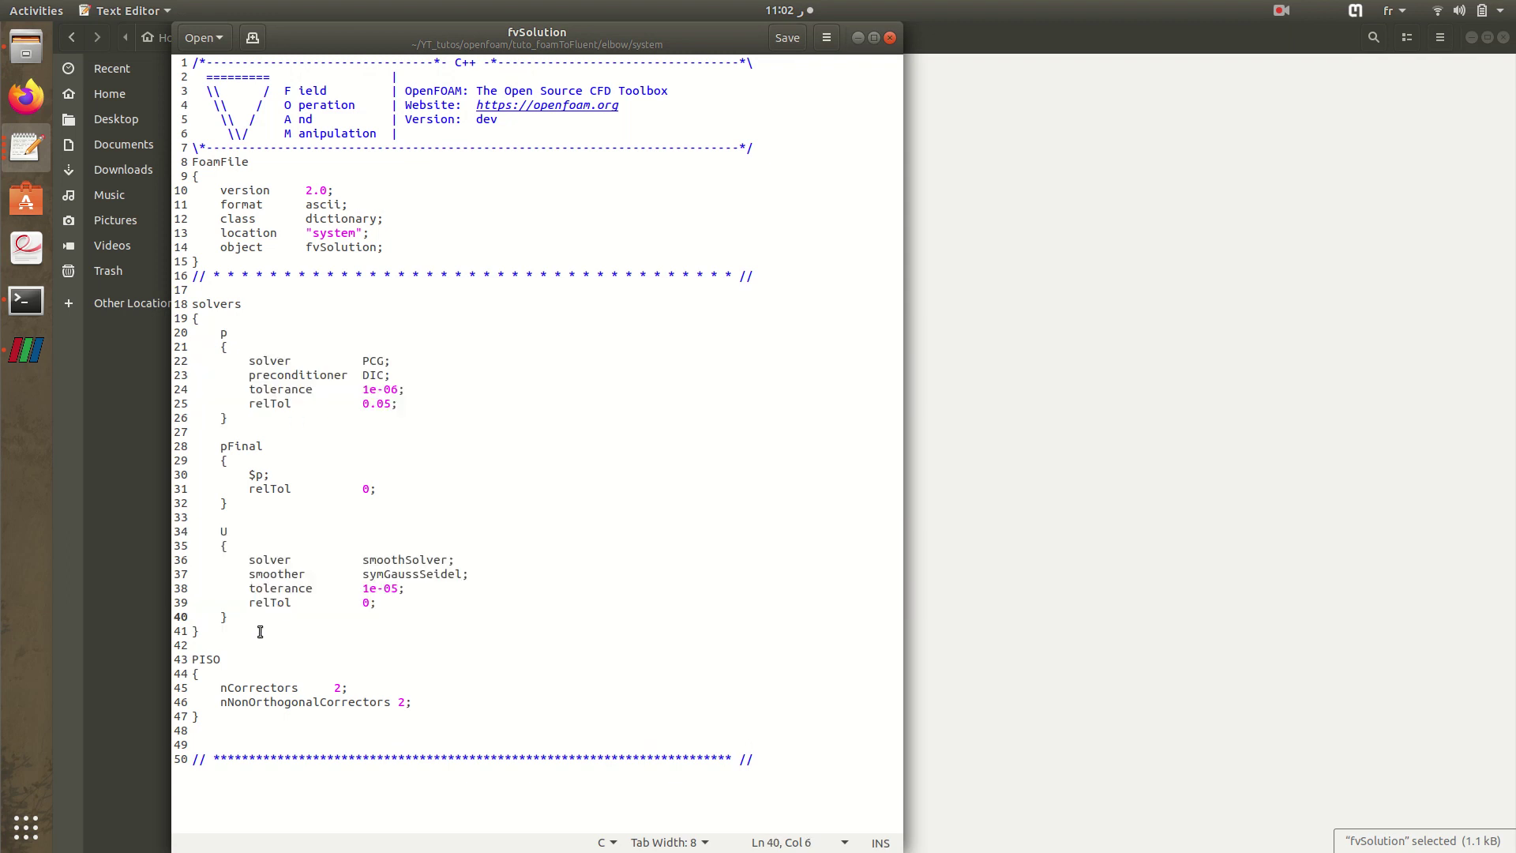
click(225, 646)
- Minimize the fvSolution editor, return to the elbow folder, and close ParaView
click(857, 39)
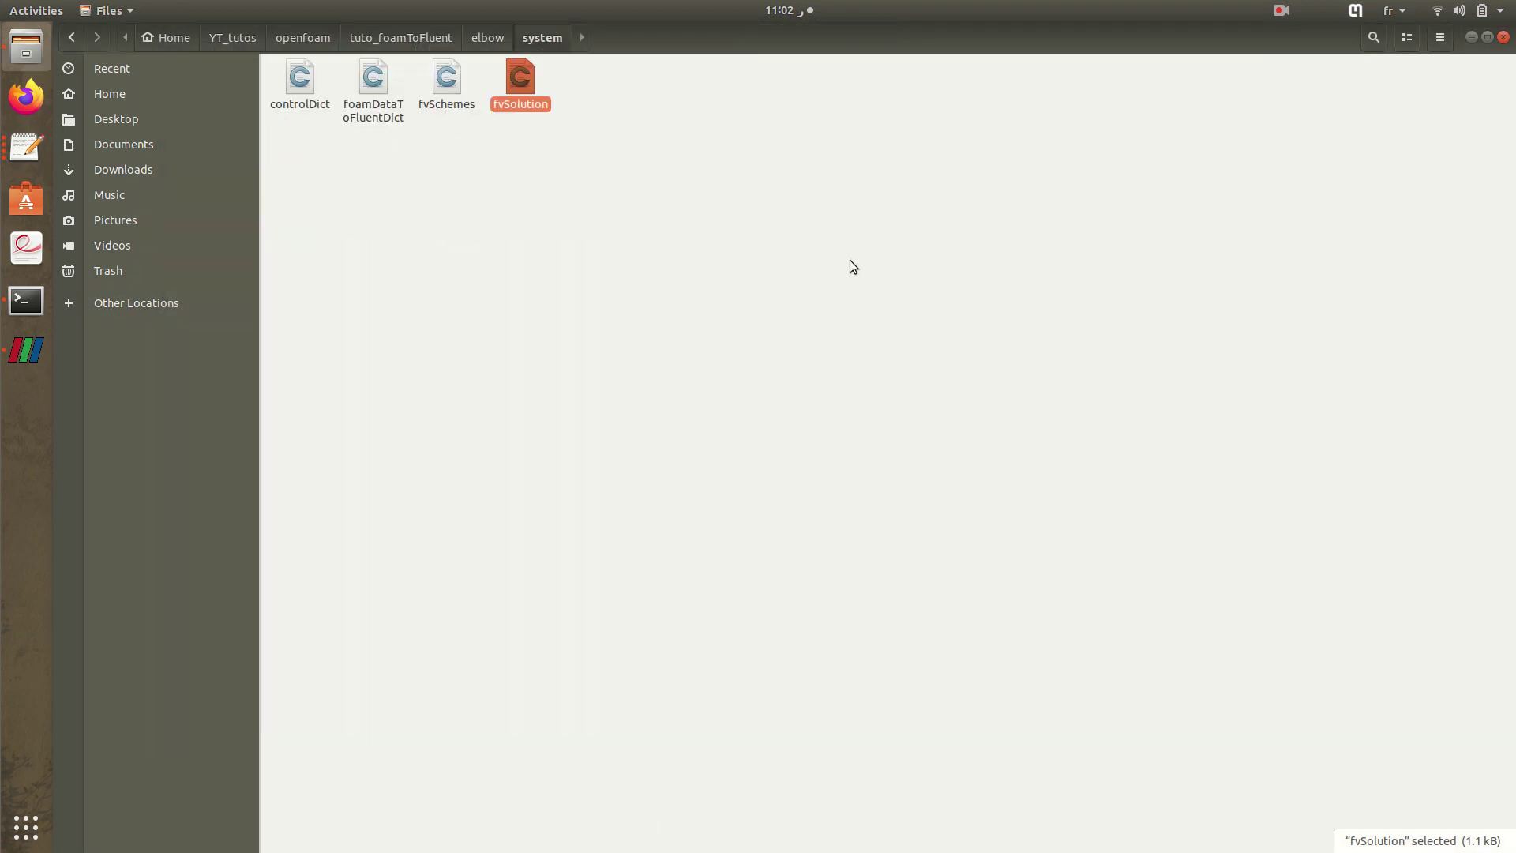
key(alt+Up)
click(410, 206)
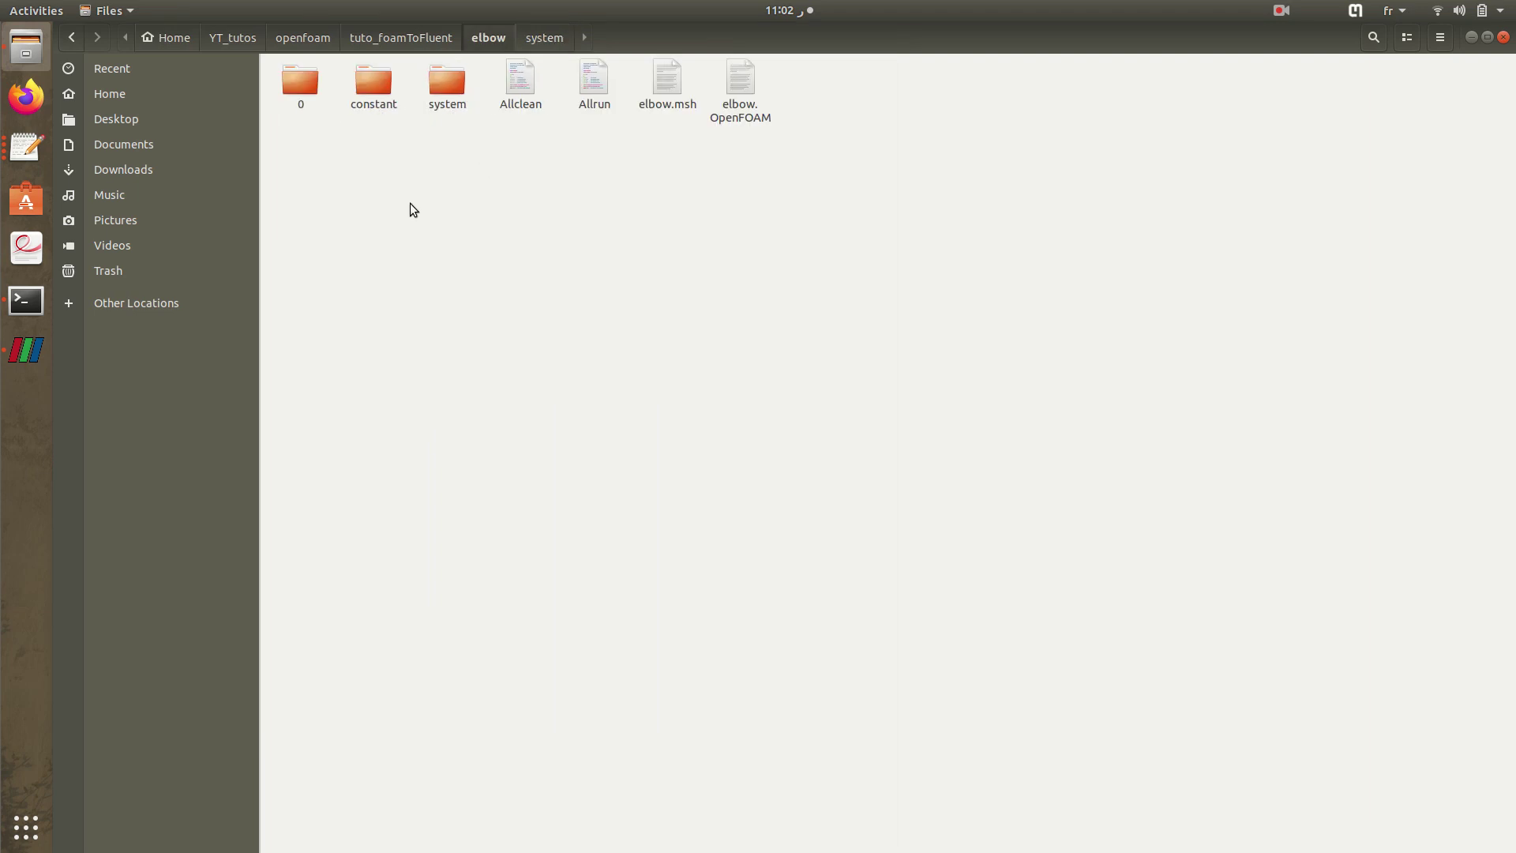
click(26, 300)
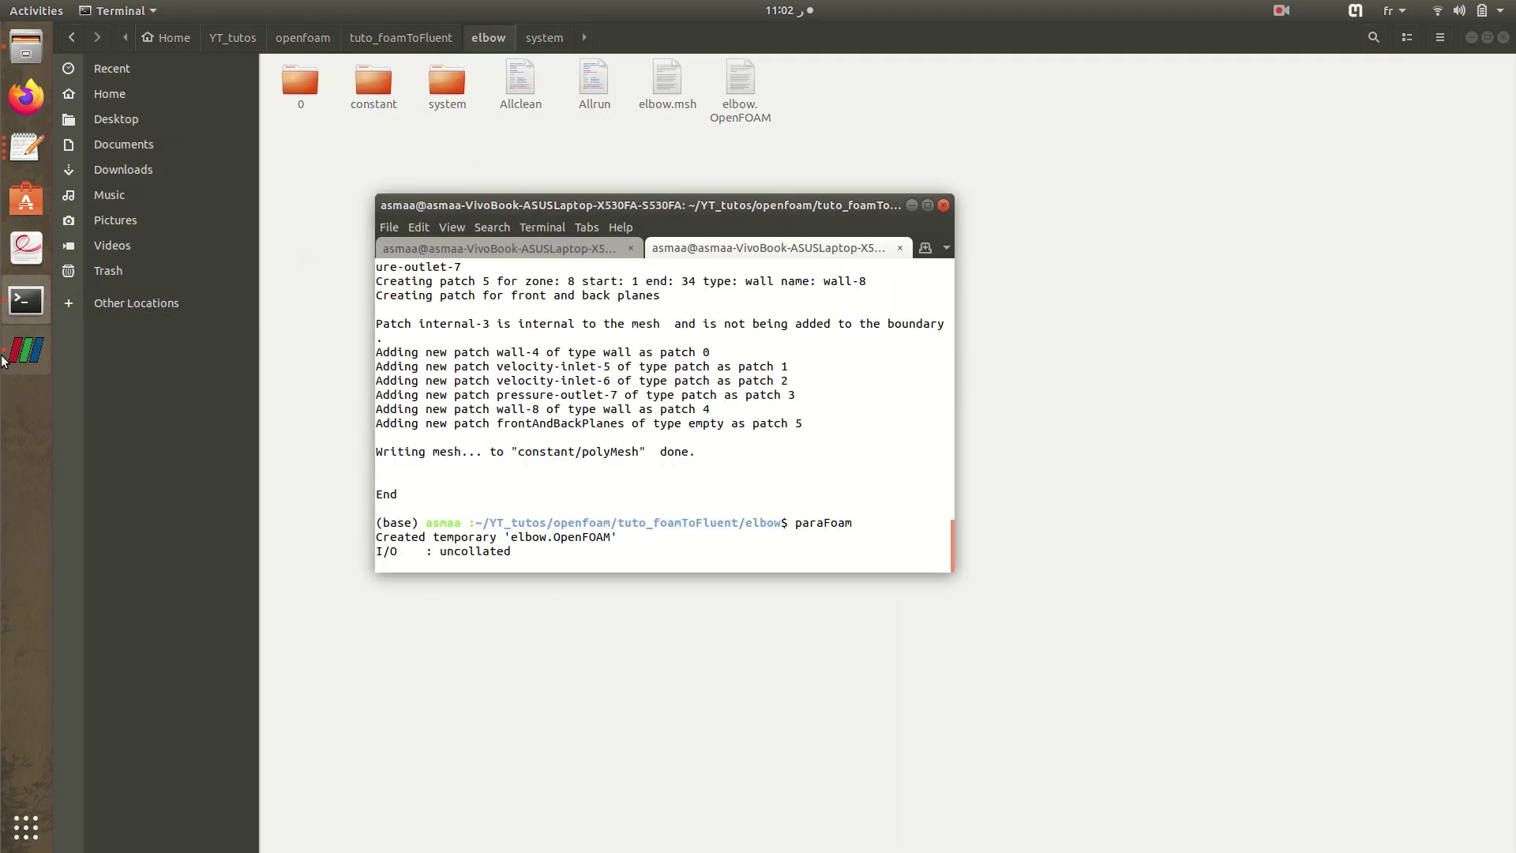
click(26, 349)
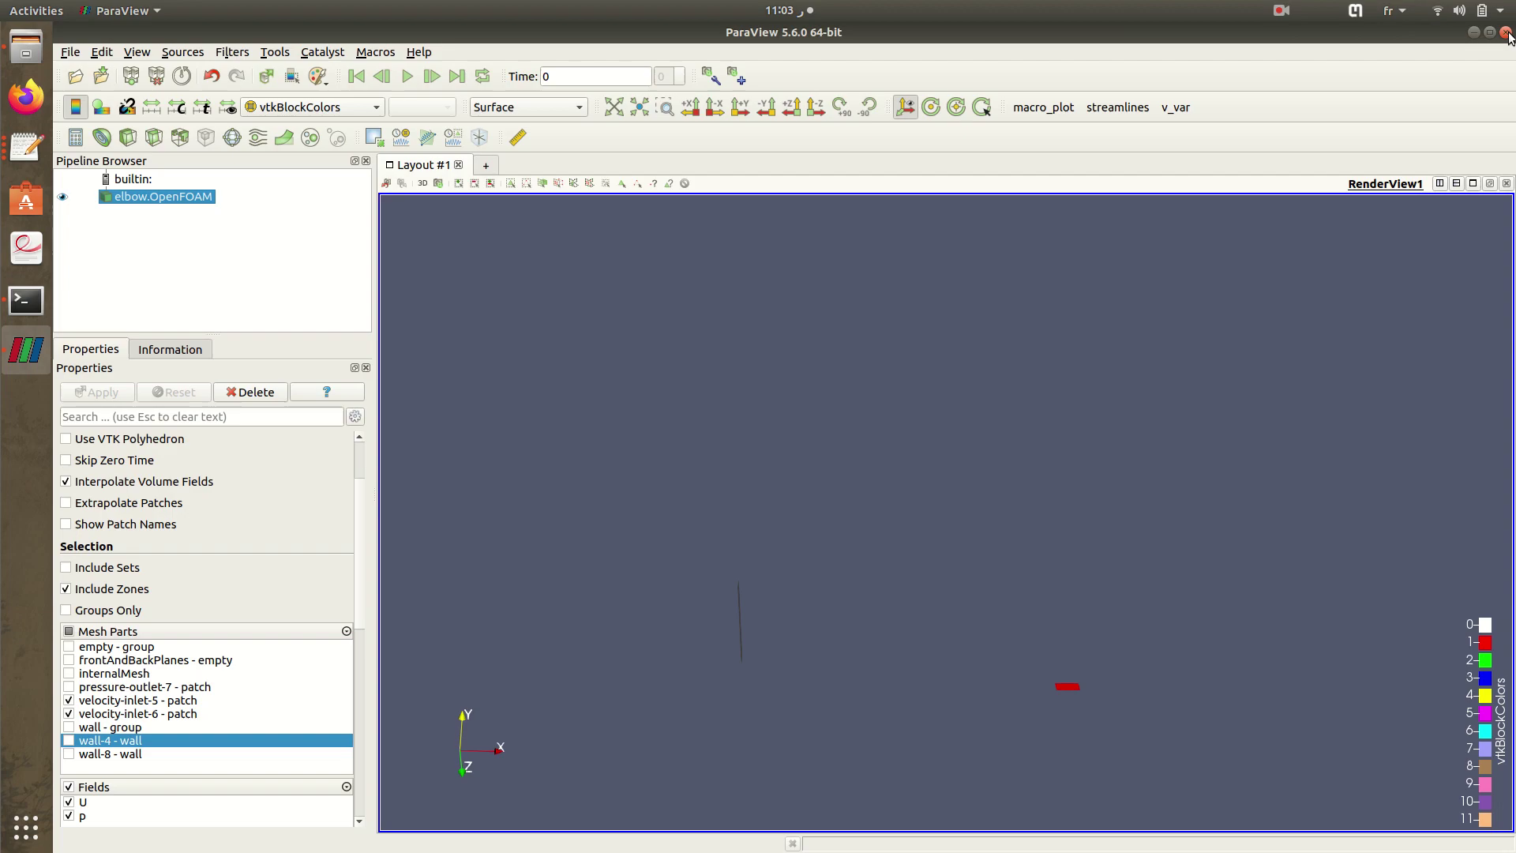
click(1507, 32)
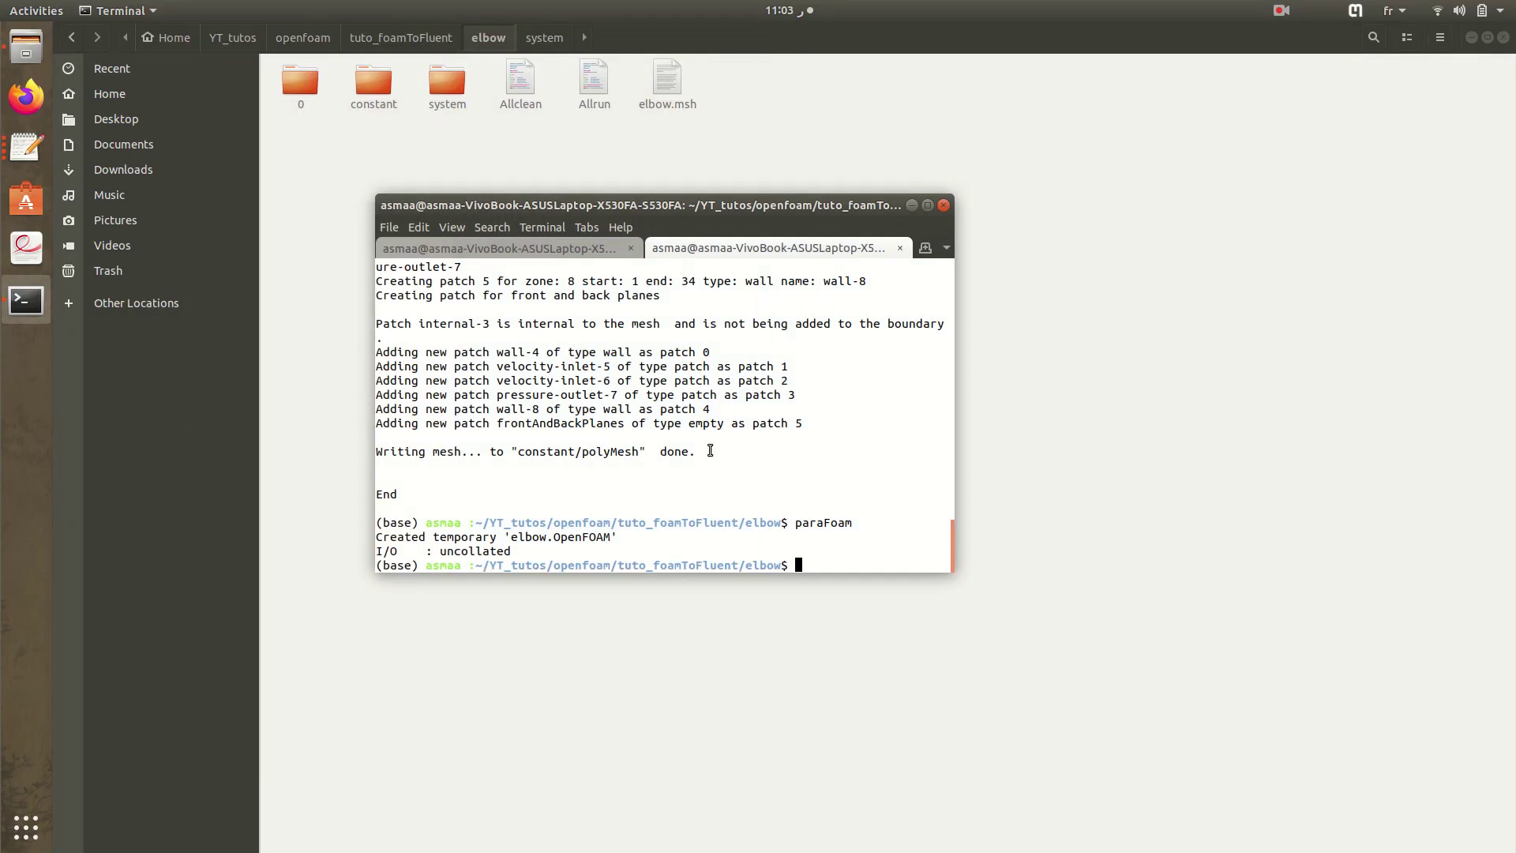
- Run the icoFoam solver on the elbow case in the terminal
text(icoFozm)
key(BackSpace)
key(BackSpace)
text(am)
key(Return)
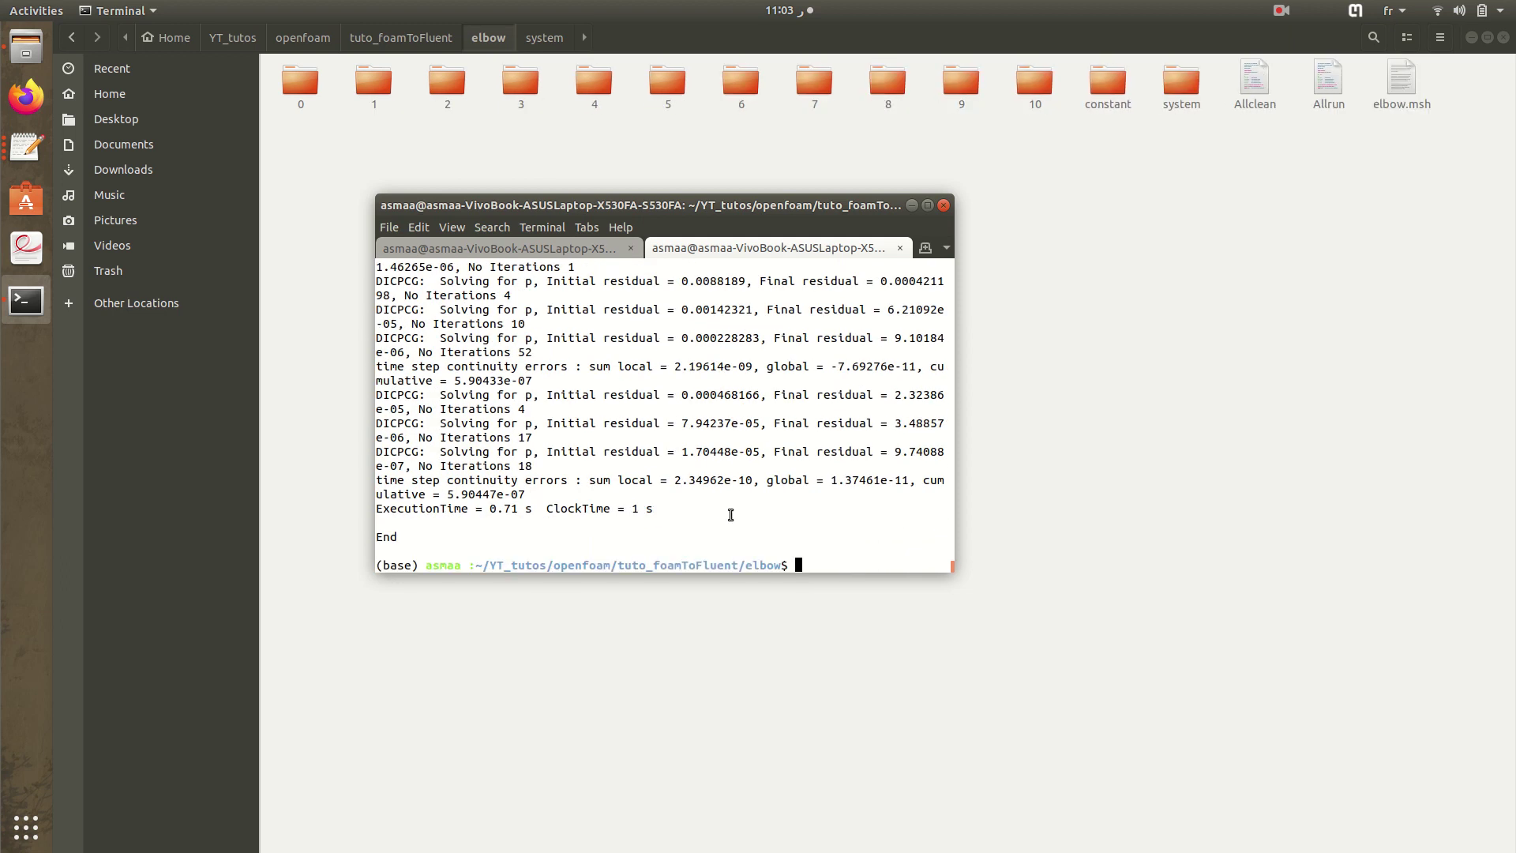
- Launch paraFoam to reopen the elbow case in ParaView
text(parafoa)
key(BackSpace)
key(BackSpace)
key(BackSpace)
text(Foam)
key(Return)
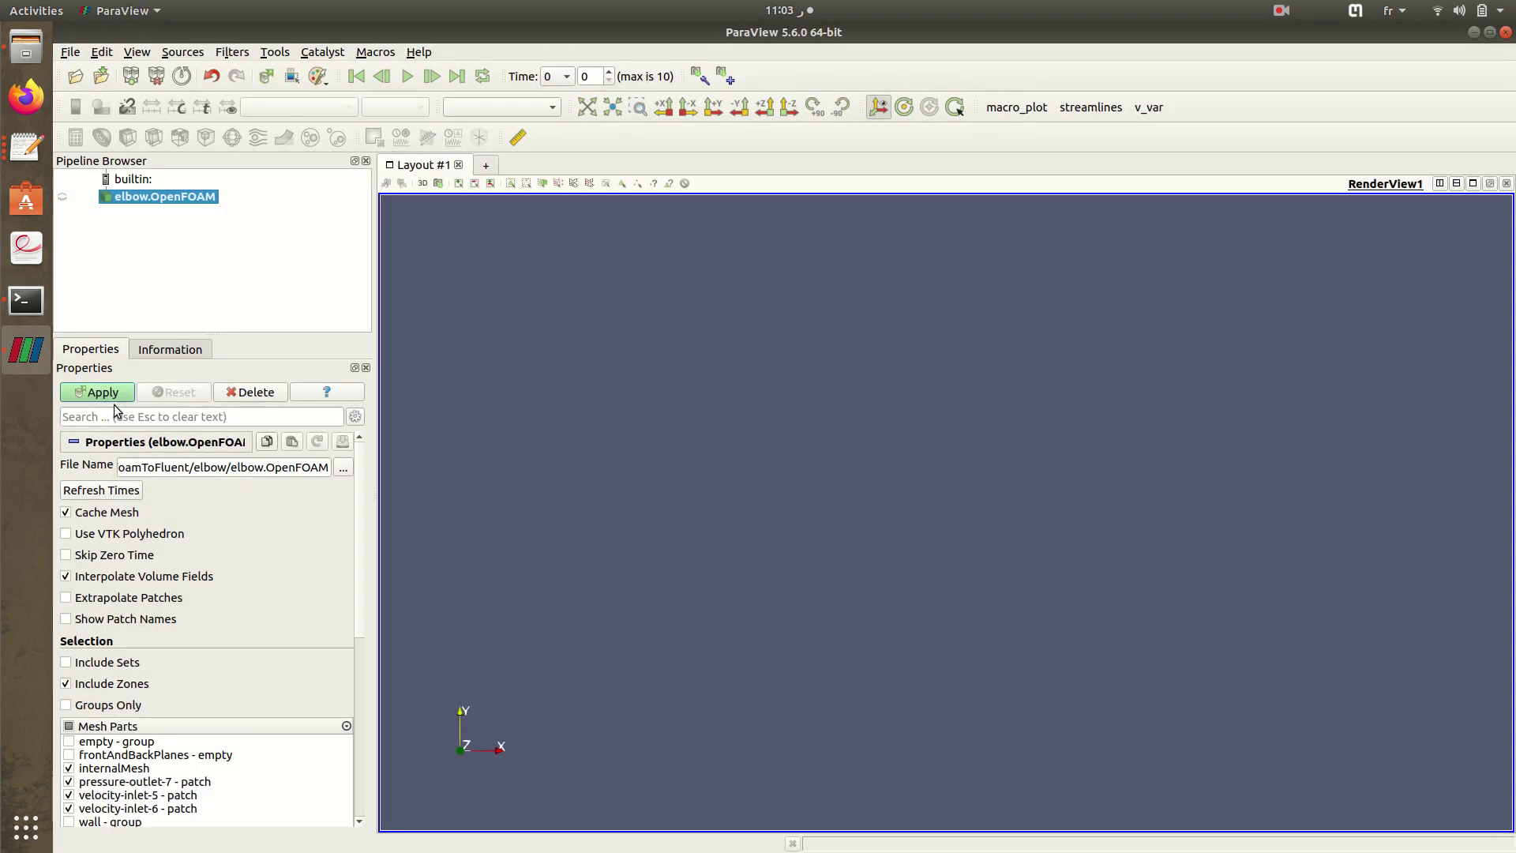
- Apply the elbow mesh, jump to the last time step, colour by U and play through
click(103, 392)
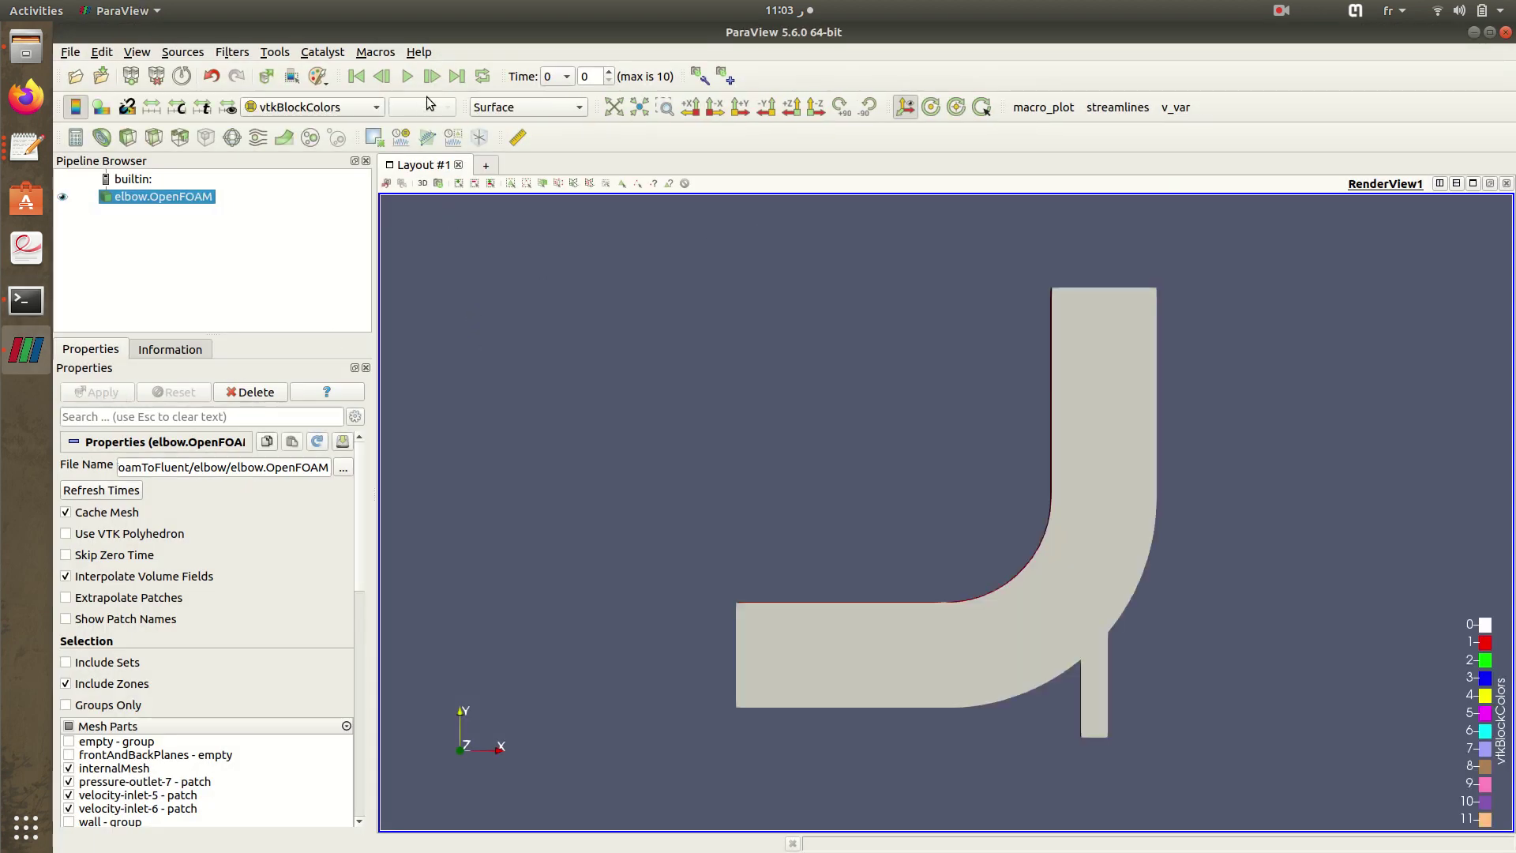
click(459, 76)
click(320, 111)
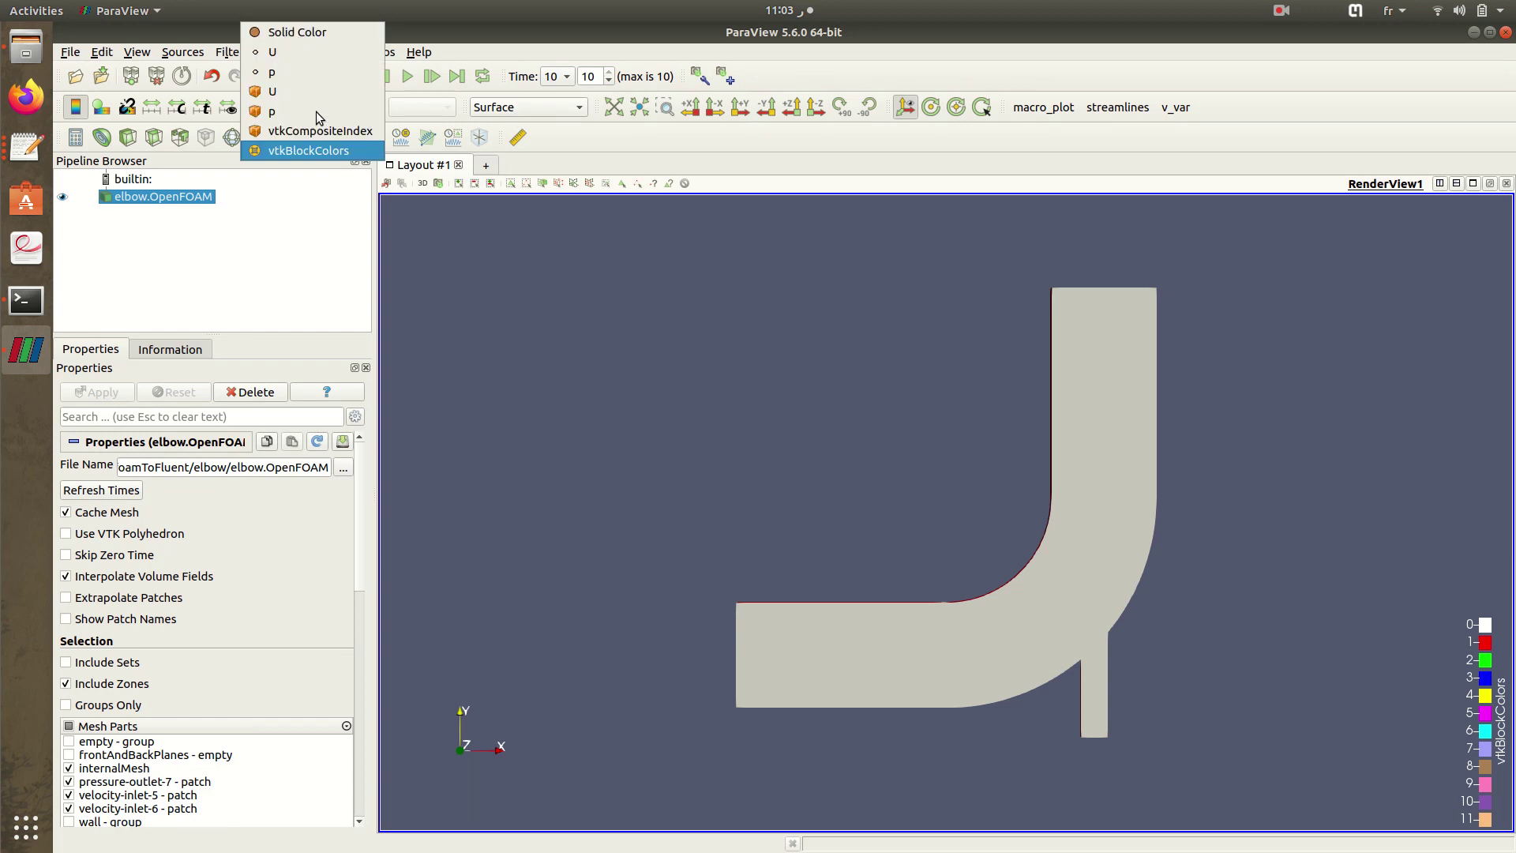
click(312, 53)
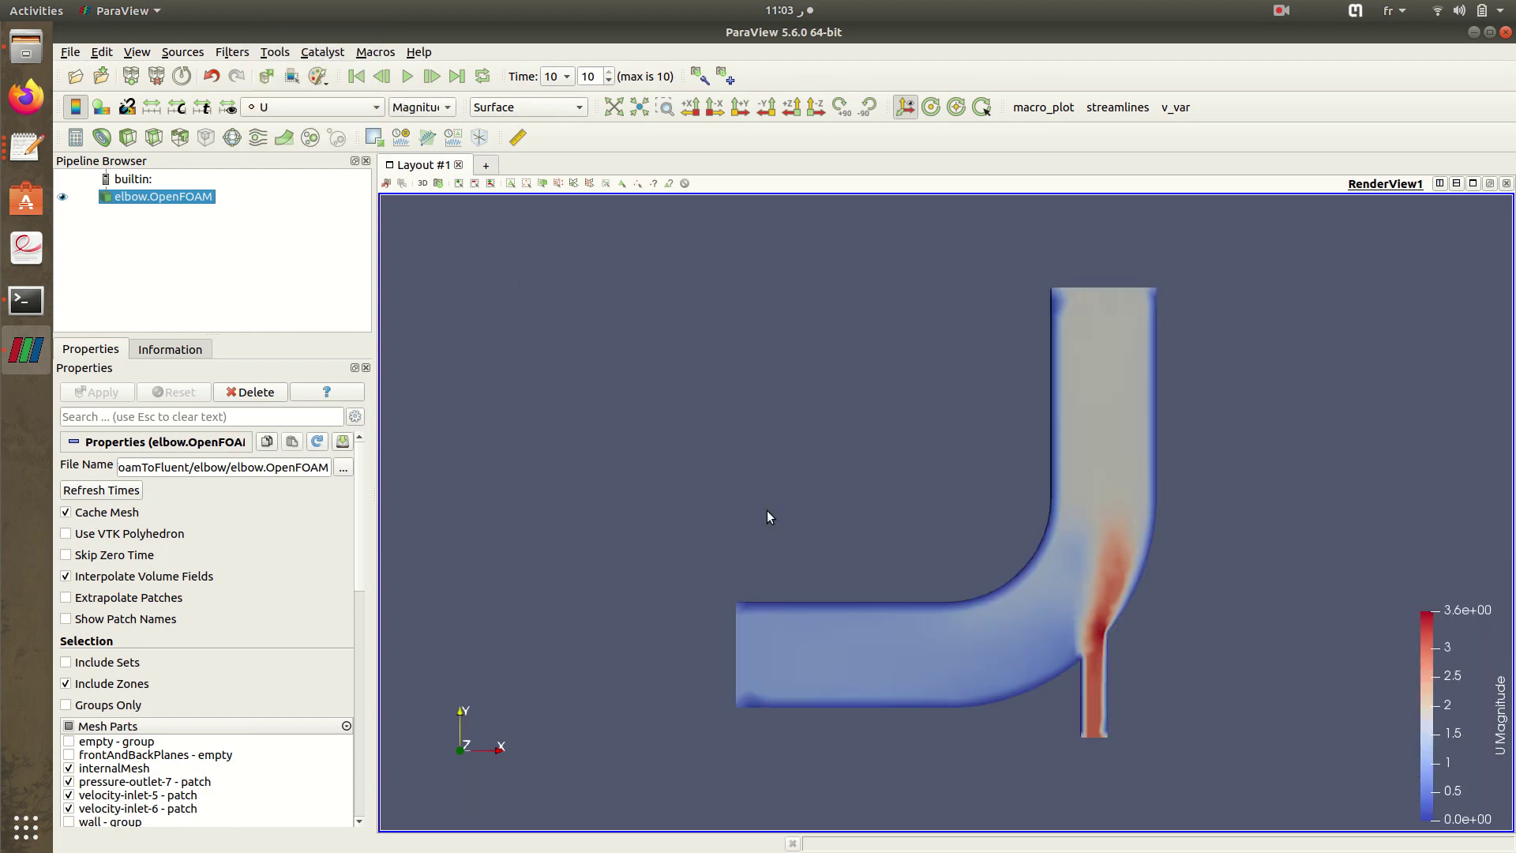
click(408, 76)
drag(700, 413, 984, 377)
- Recolour the elbow by pressure p, rotate to inspect it, then close ParaView
click(349, 108)
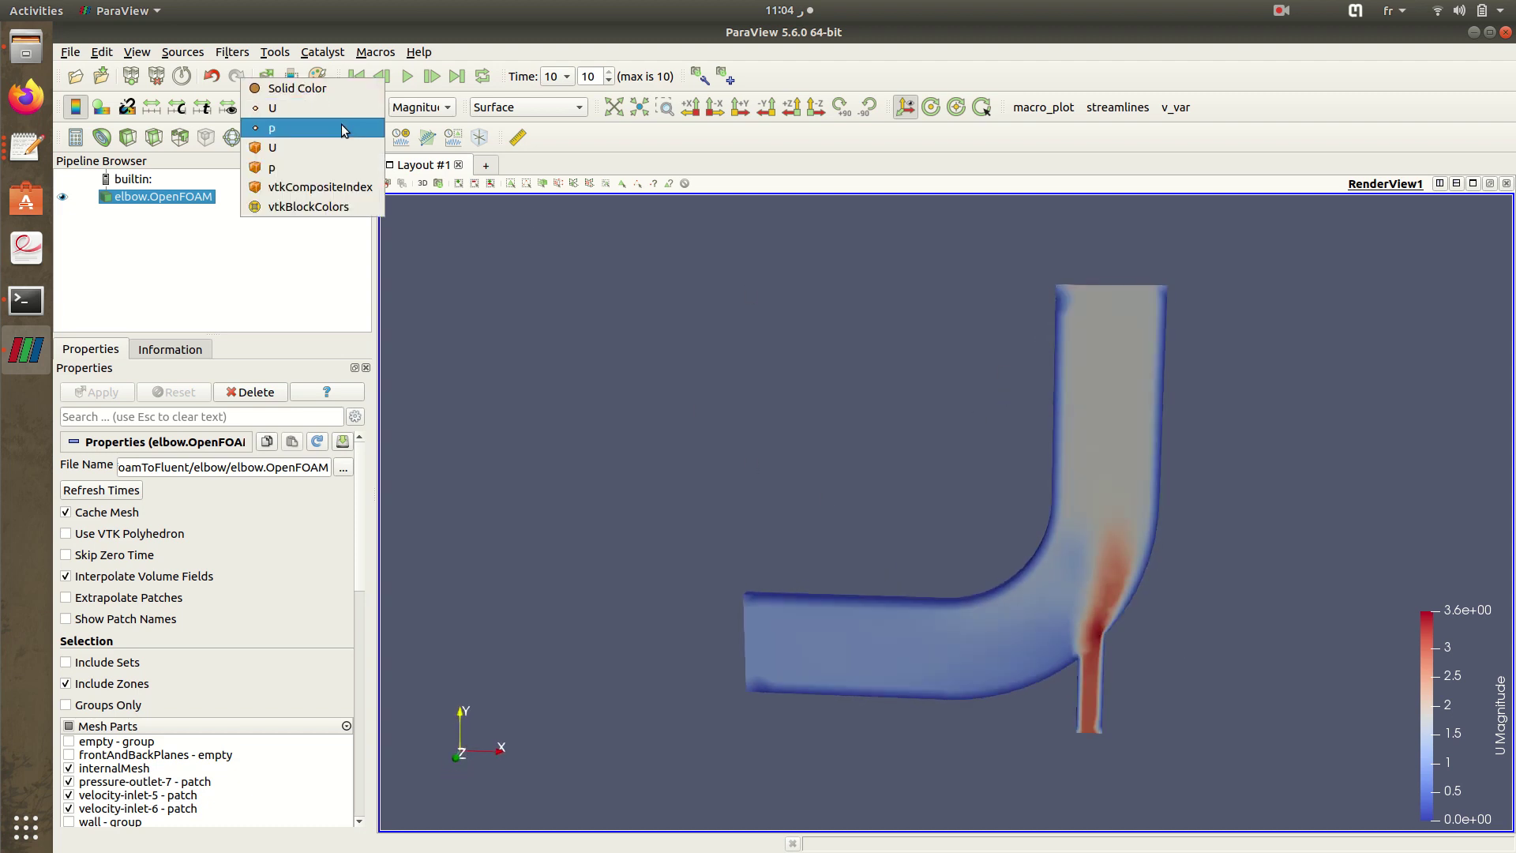
click(345, 128)
drag(875, 442, 1013, 523)
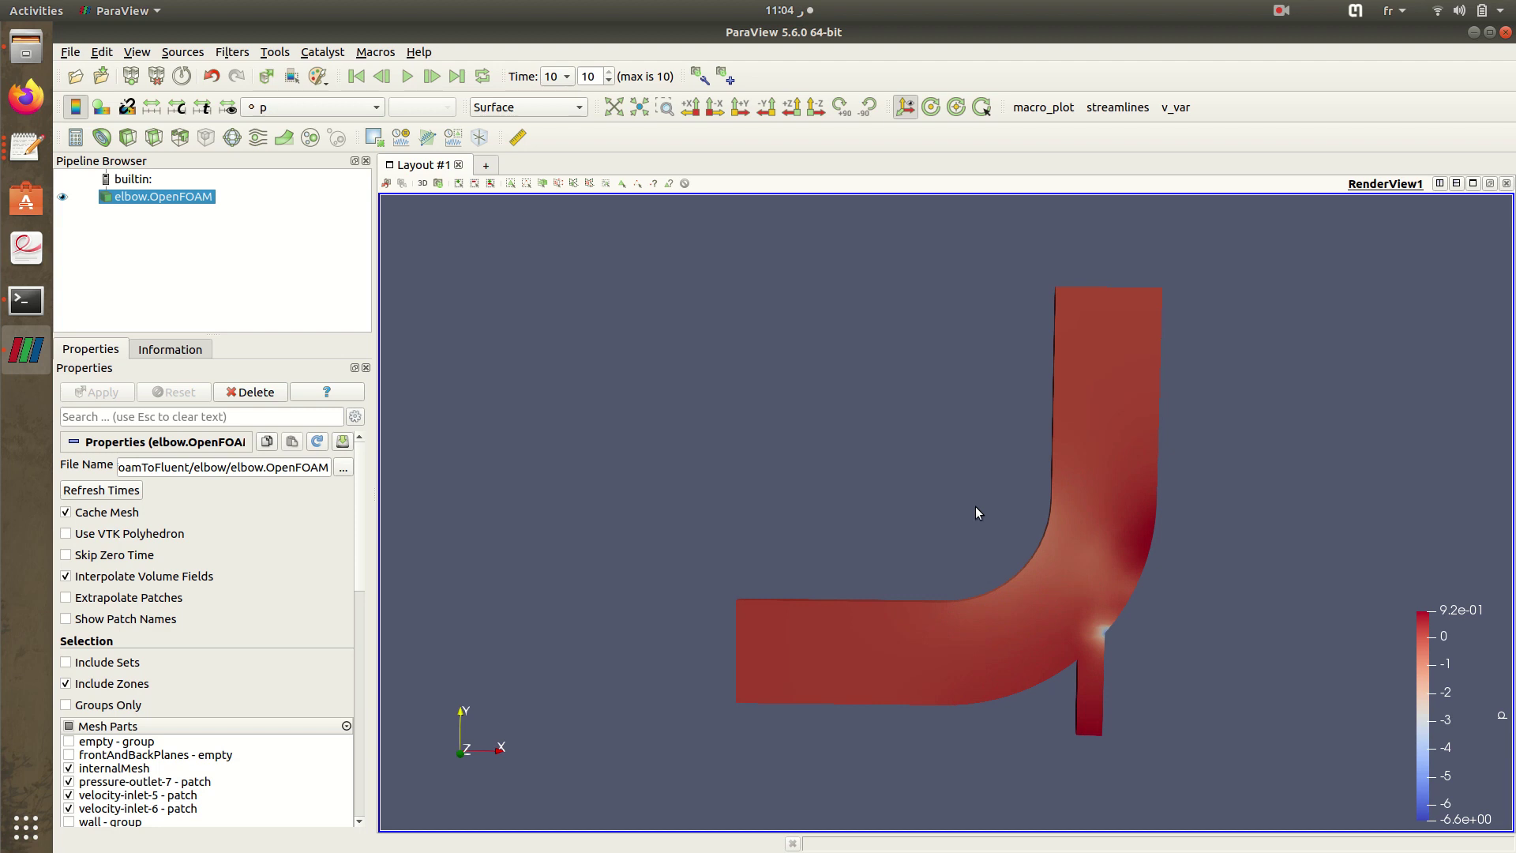
click(1505, 32)
click(1411, 200)
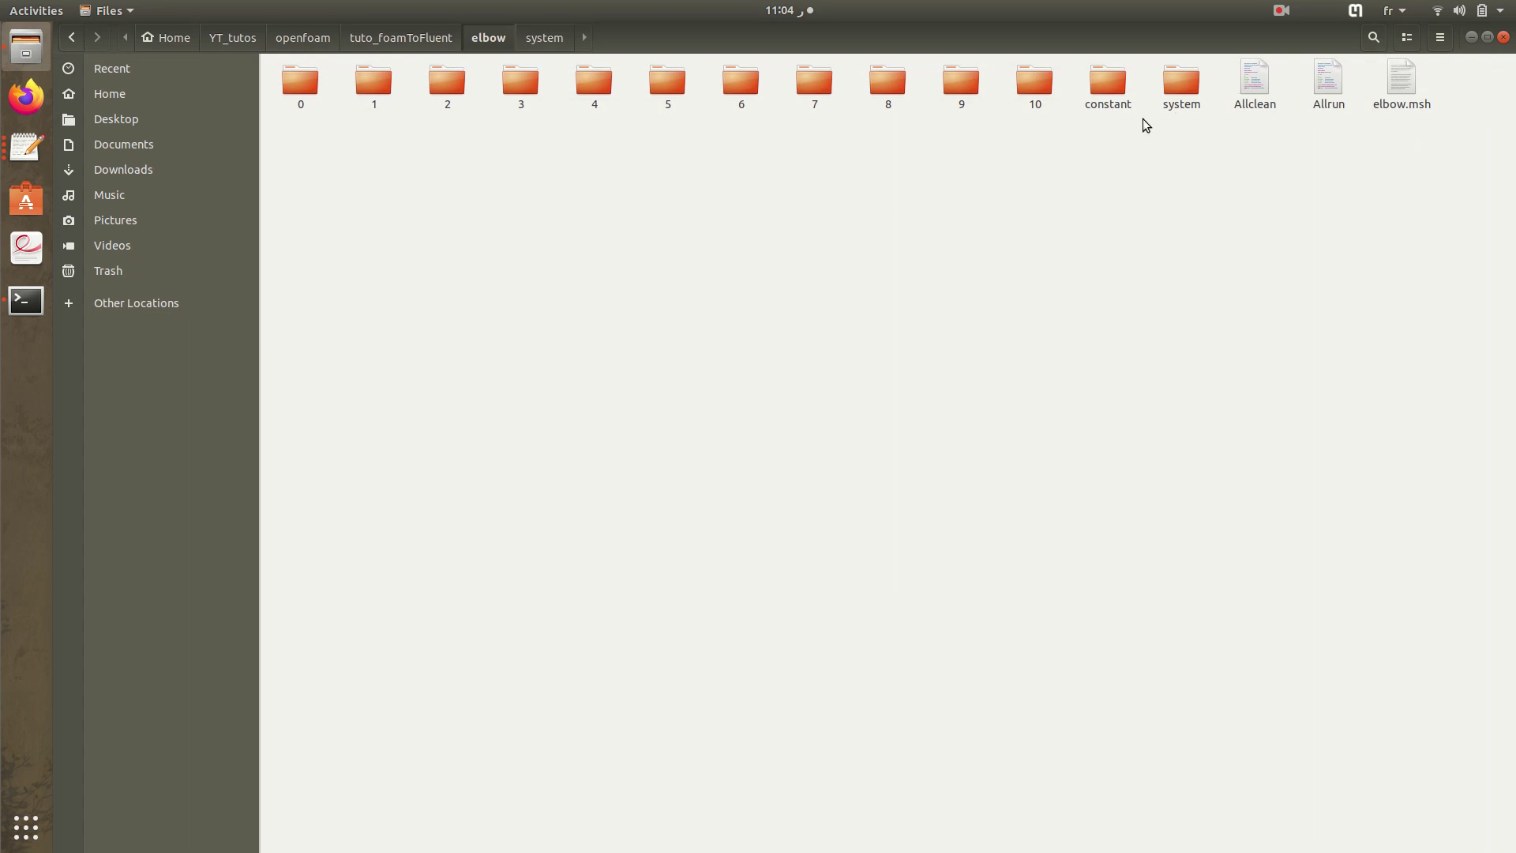
- Delete the T, h, k, epsilon and alpha1 entries from system/foamDataToFluentDict, save and close
double_click(1182, 81)
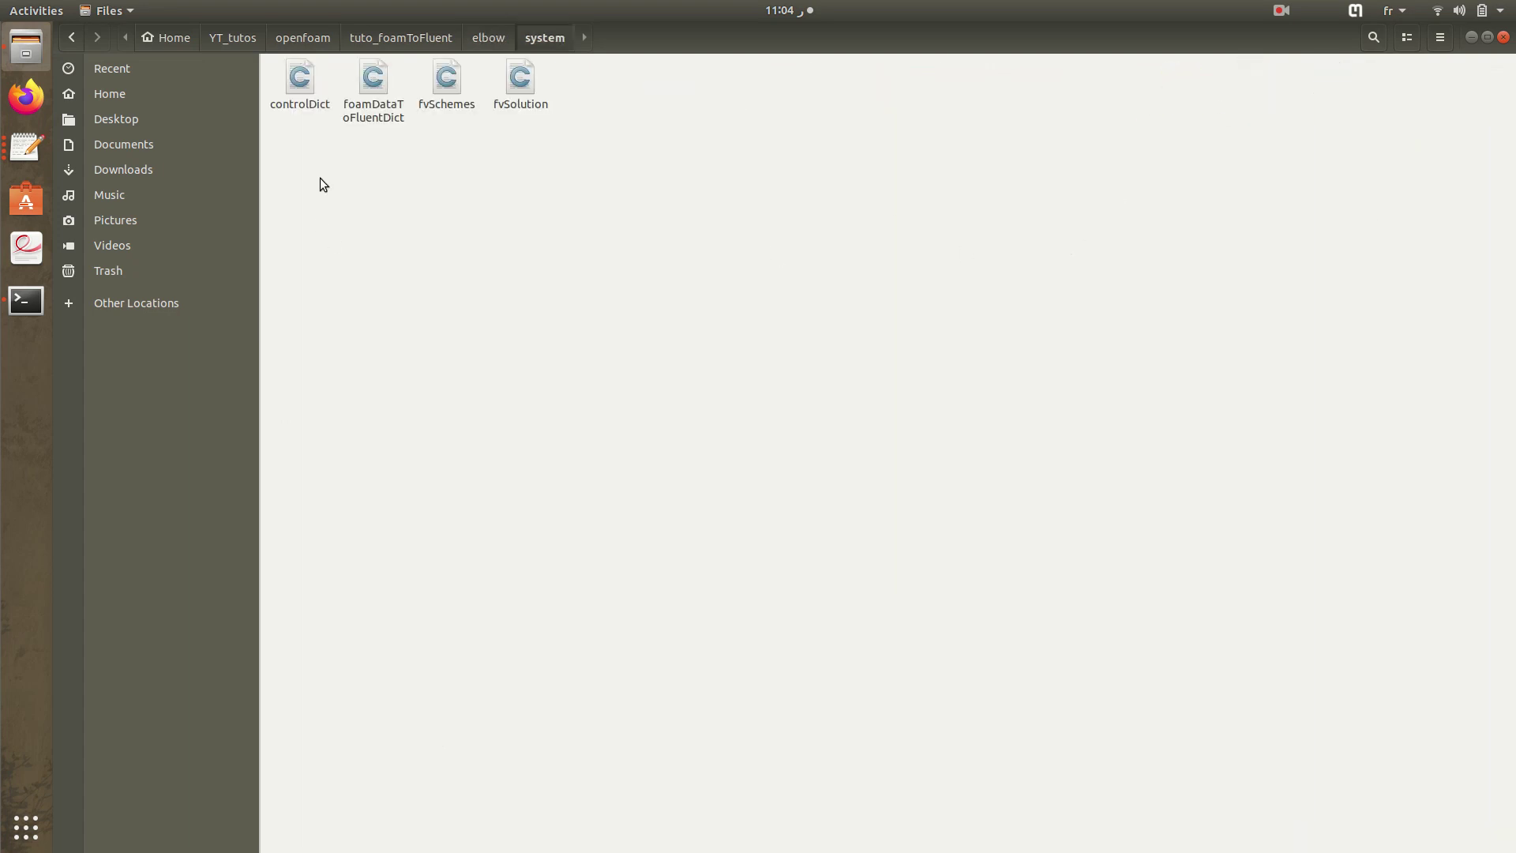
double_click(372, 79)
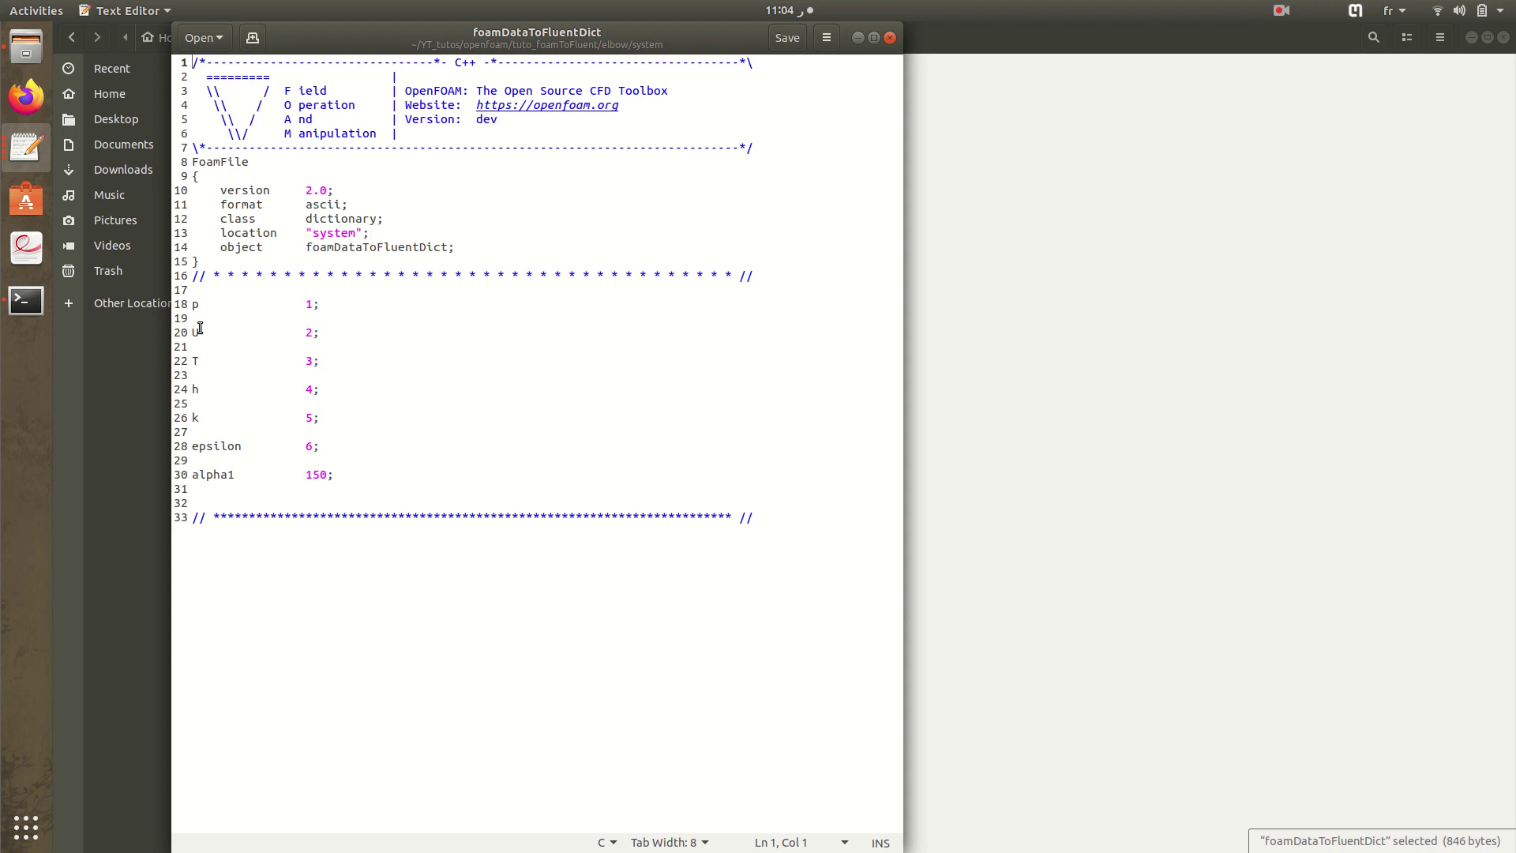
drag(194, 300, 304, 307)
drag(335, 474, 150, 362)
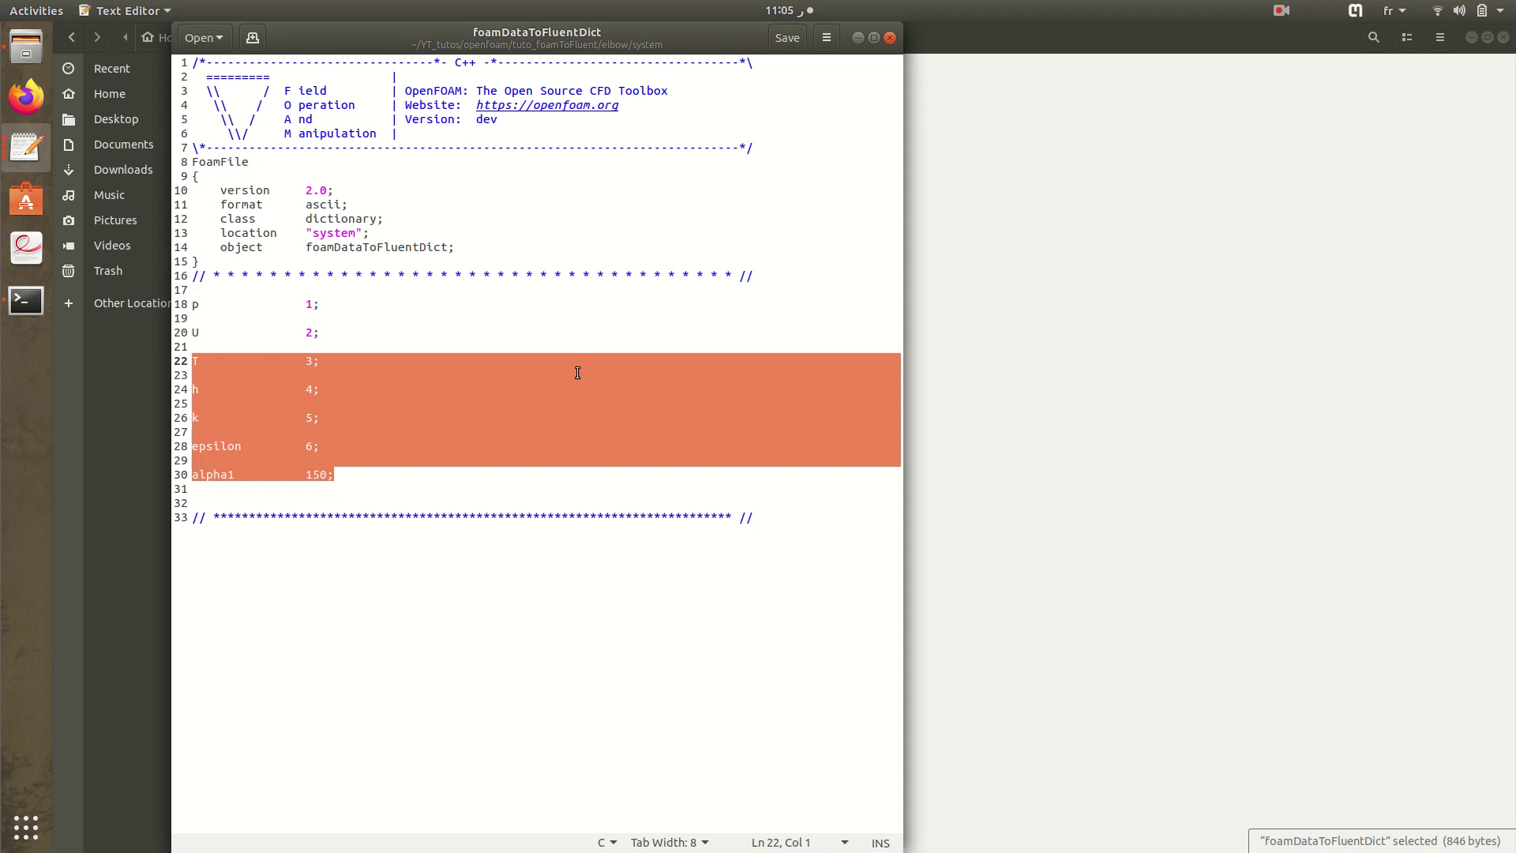
key(Delete)
key(ctrl+s)
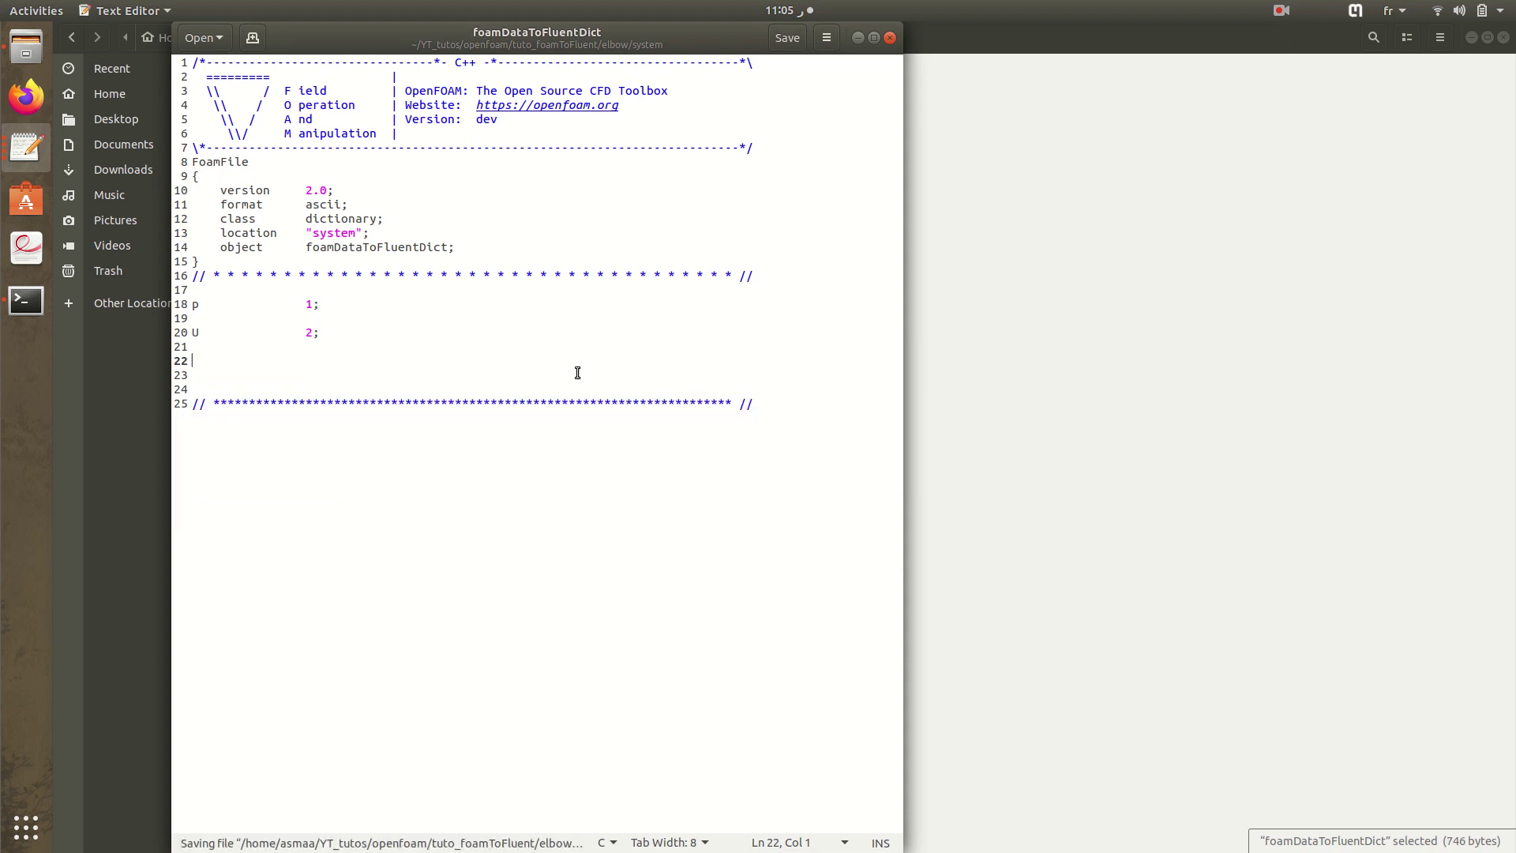
click(859, 36)
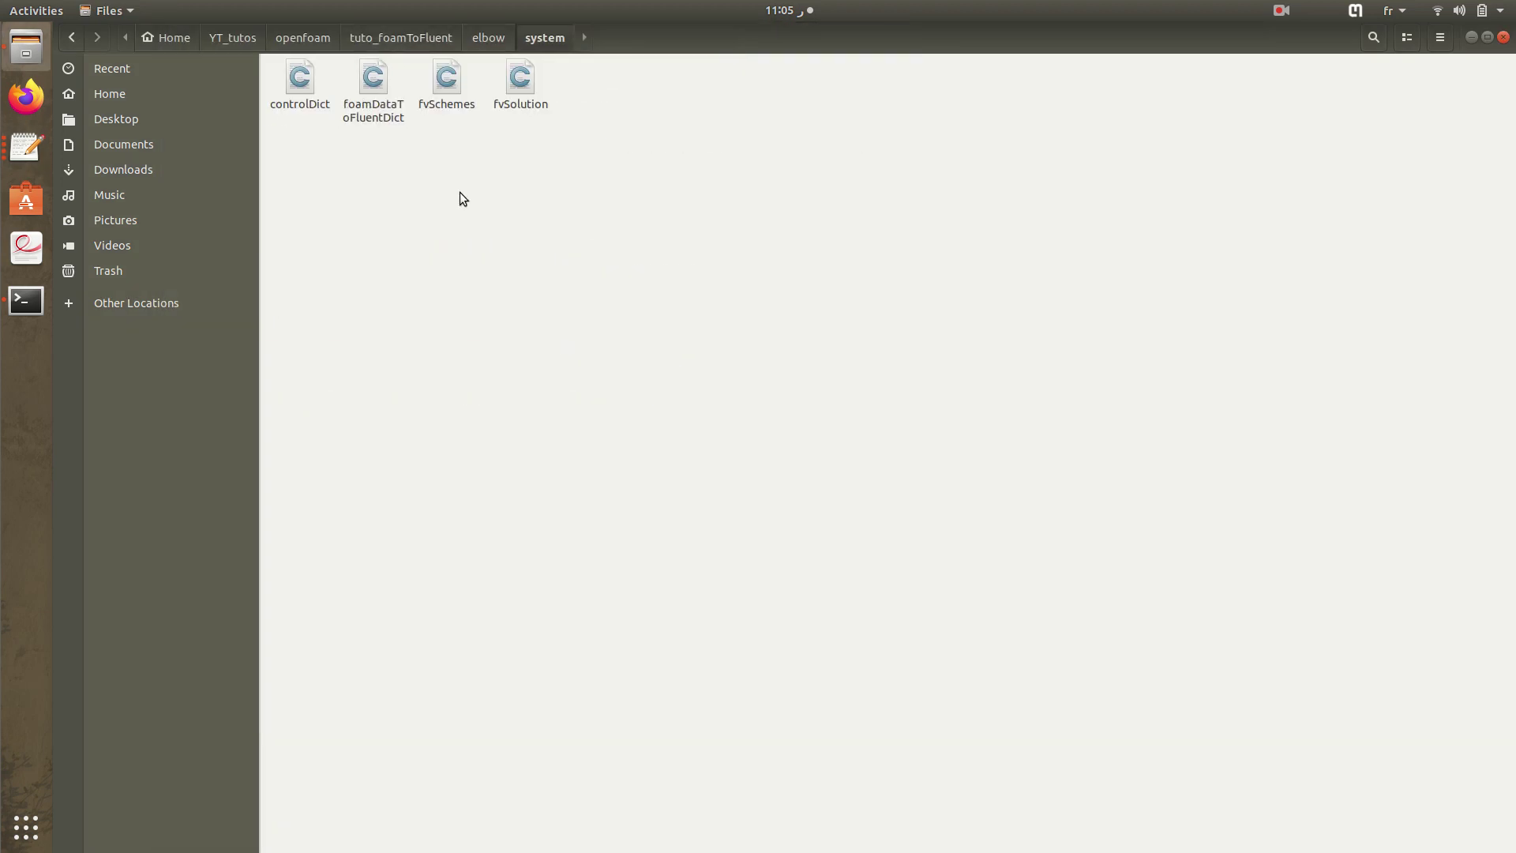
- Run foamDataToFluent in the terminal to convert the elbow data to Fluent format
click(26, 300)
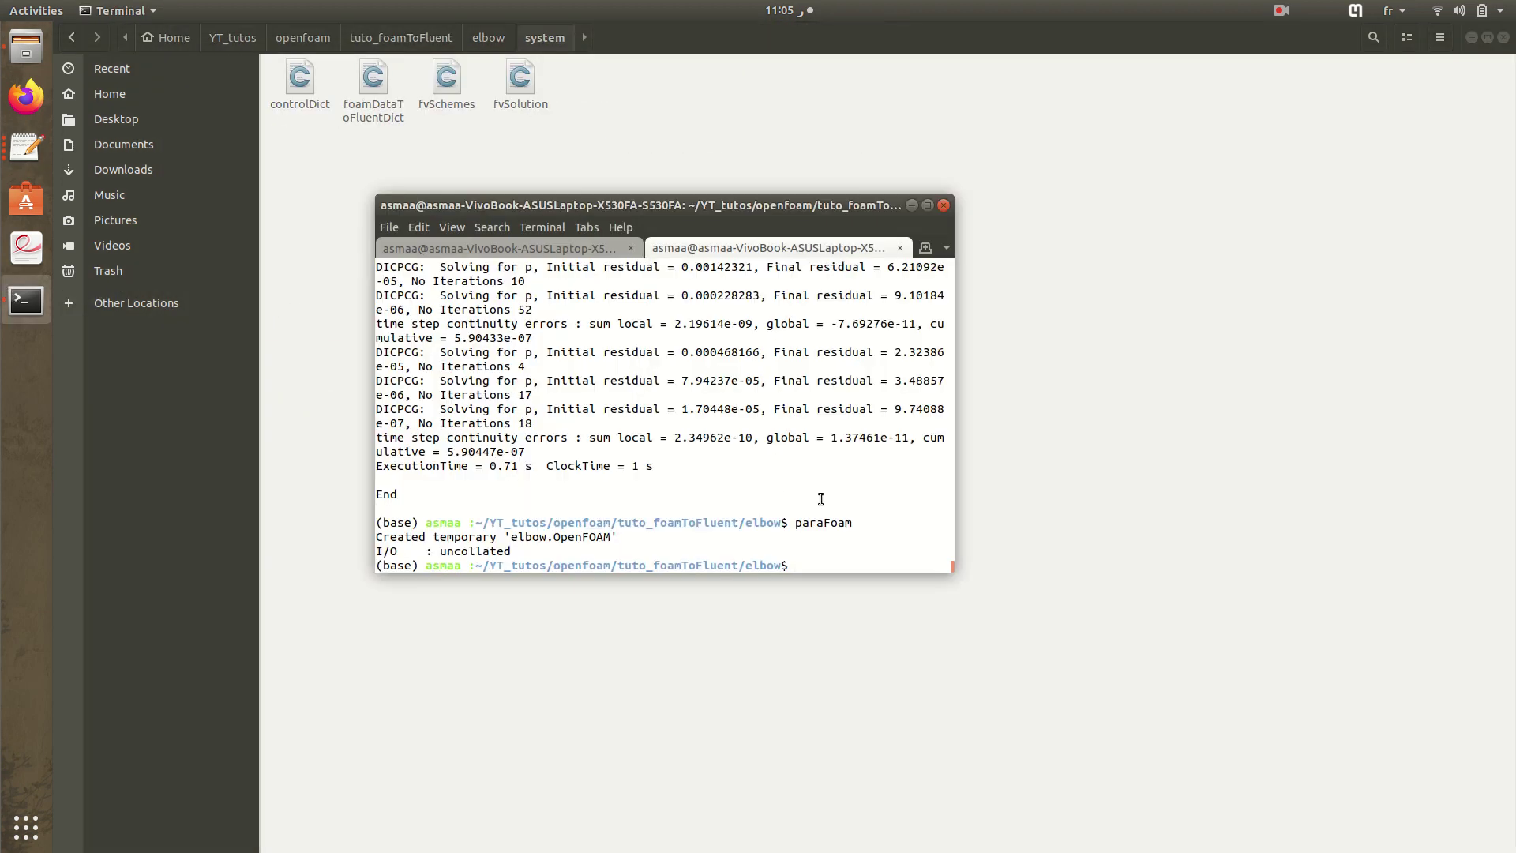
text(foamDa)
key(Tab)
key(Return)
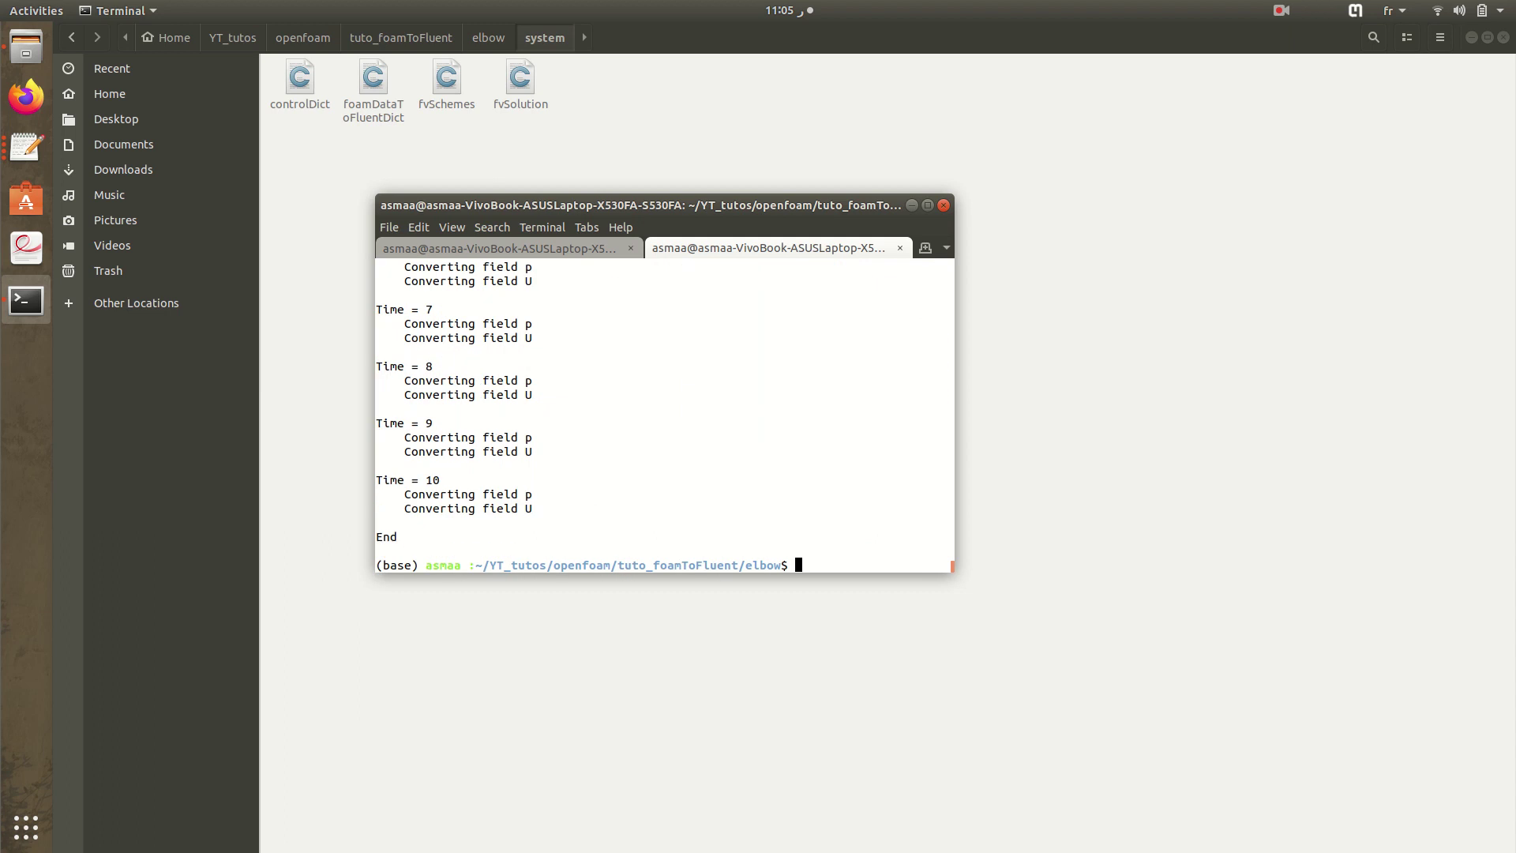
- Check fluentInterface holds elbow0.dat–elbow10.dat, then bring the Allrun script back up
click(505, 37)
click(1181, 81)
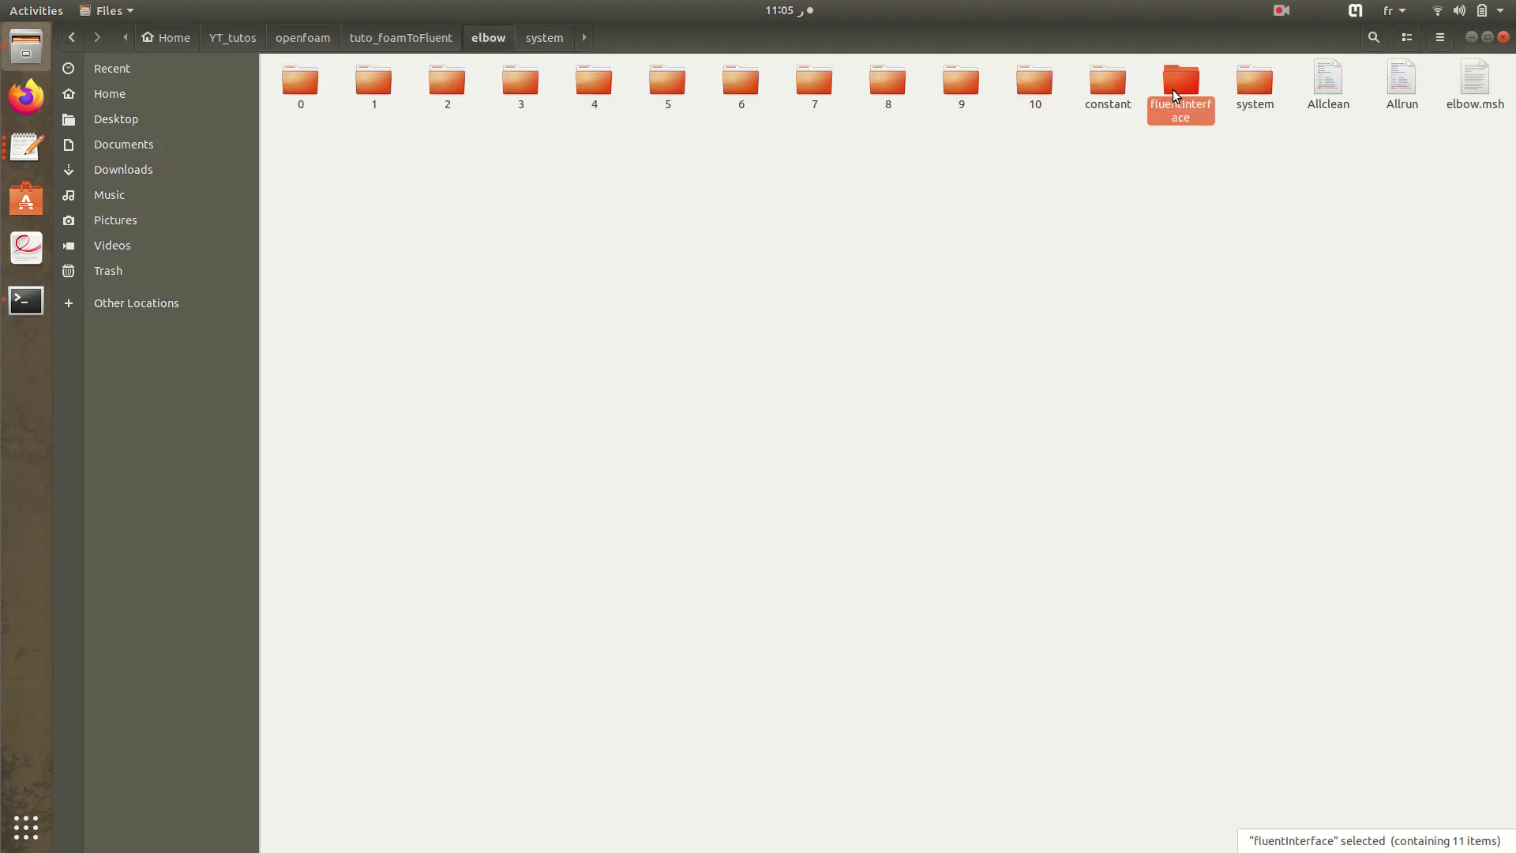
double_click(1180, 81)
drag(1158, 187, 239, 100)
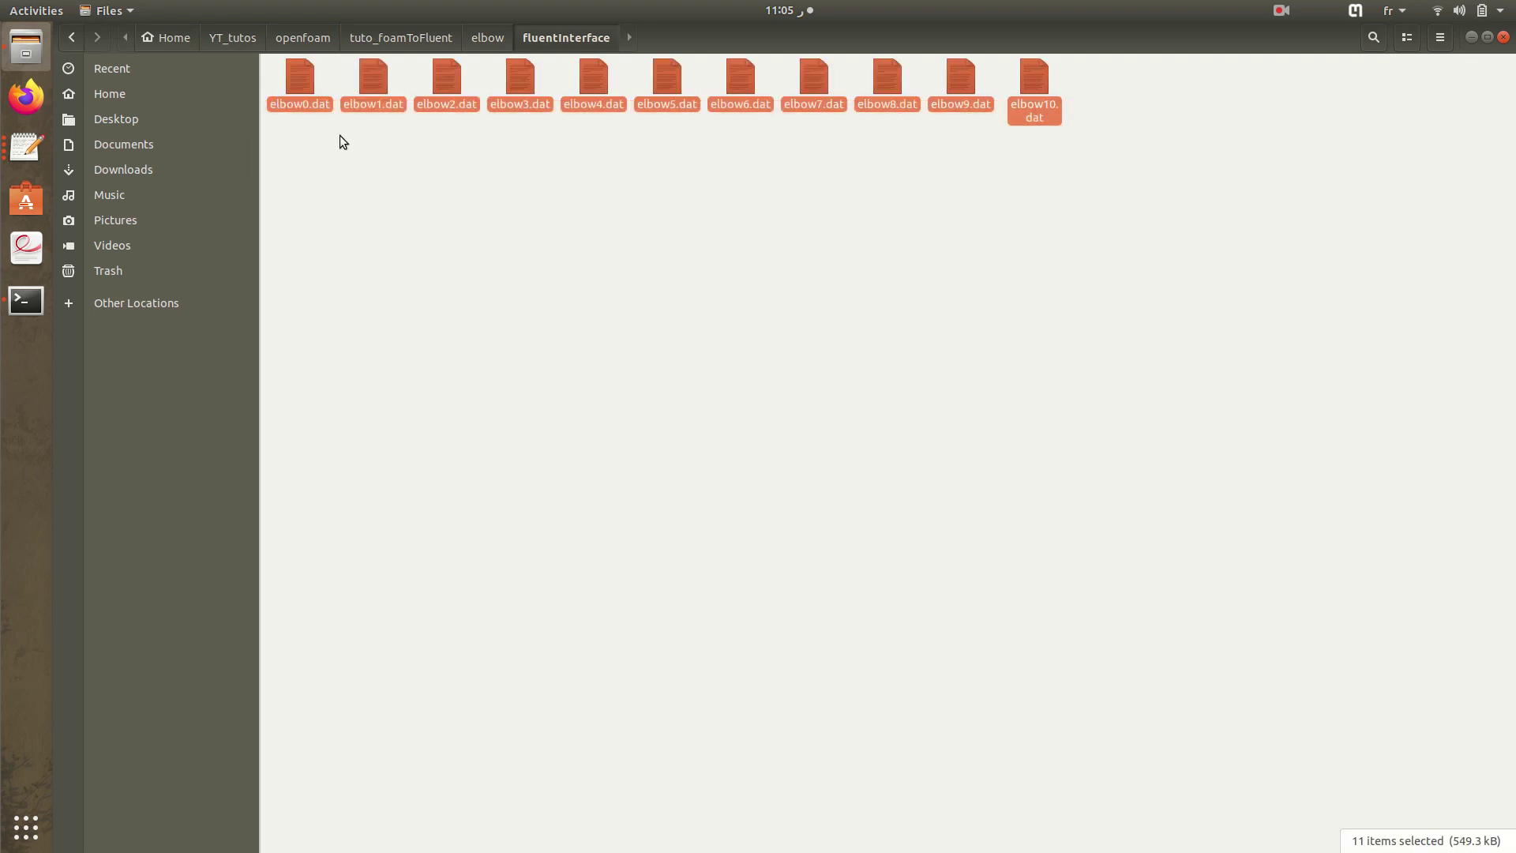
click(320, 133)
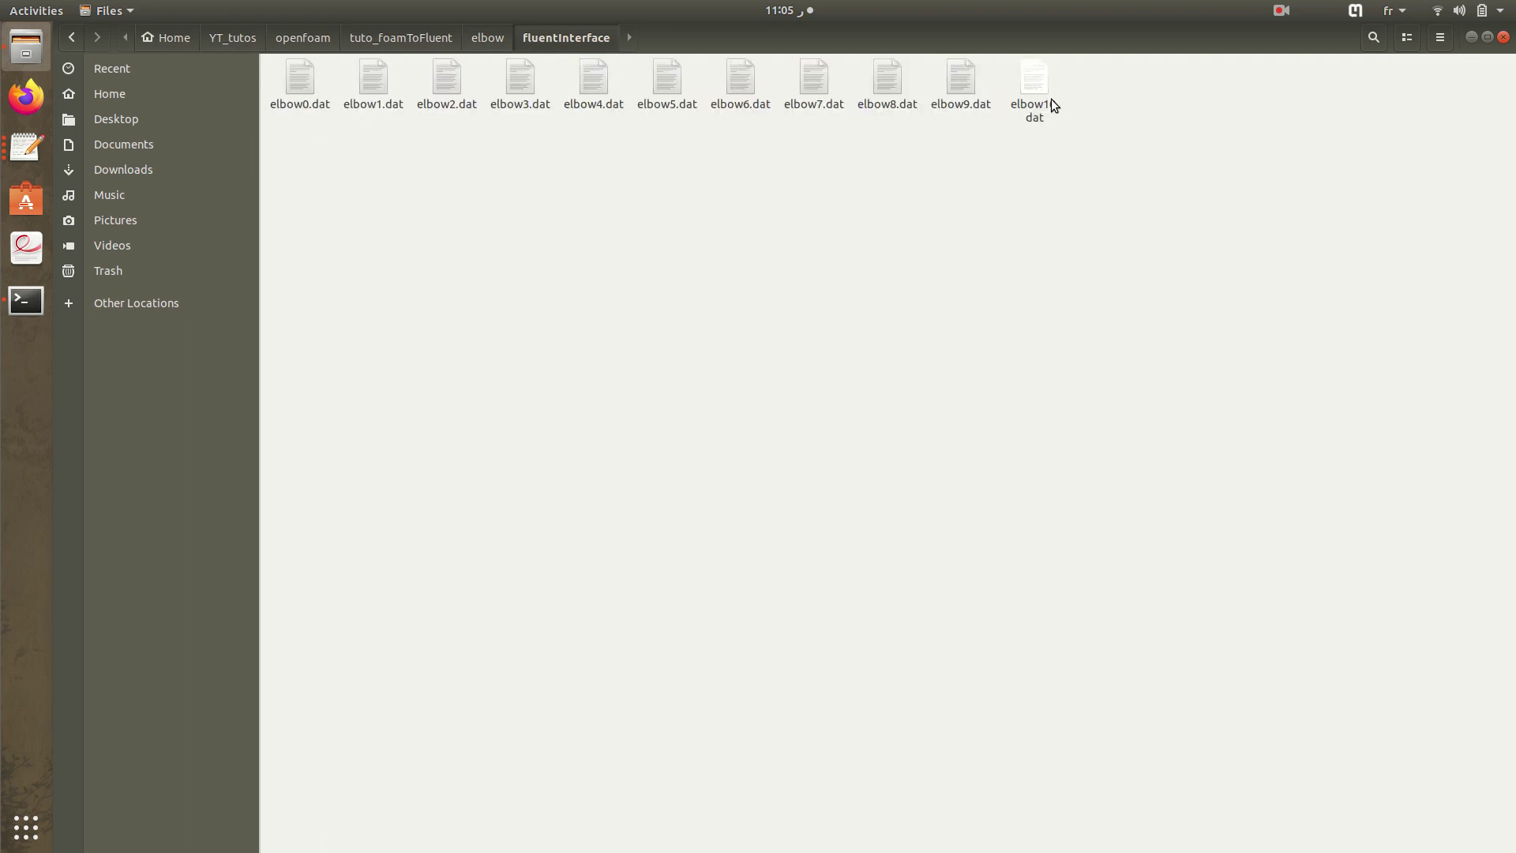
click(495, 45)
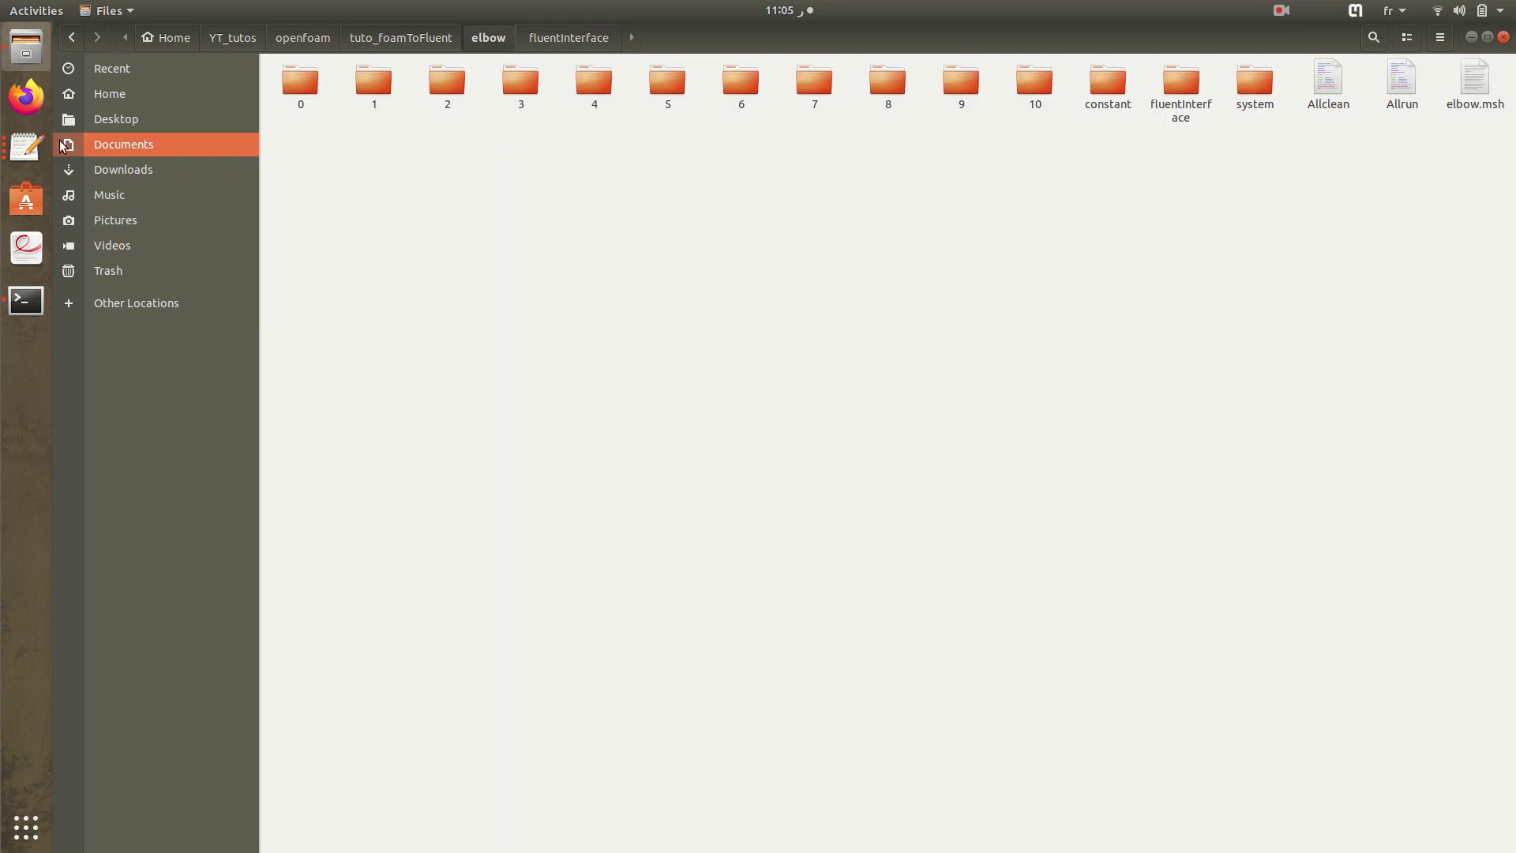
click(26, 146)
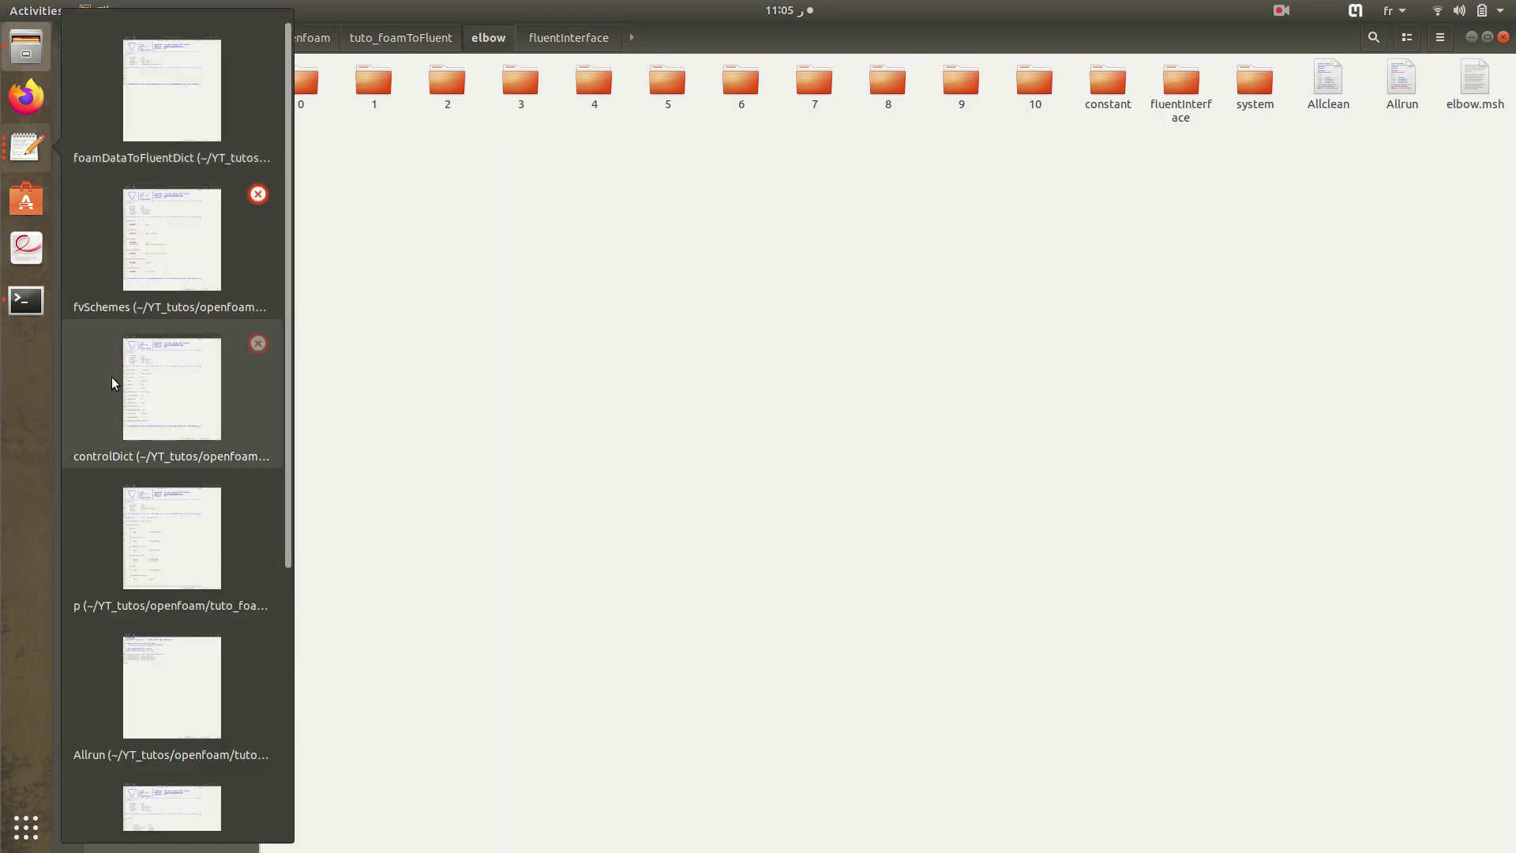
click(130, 742)
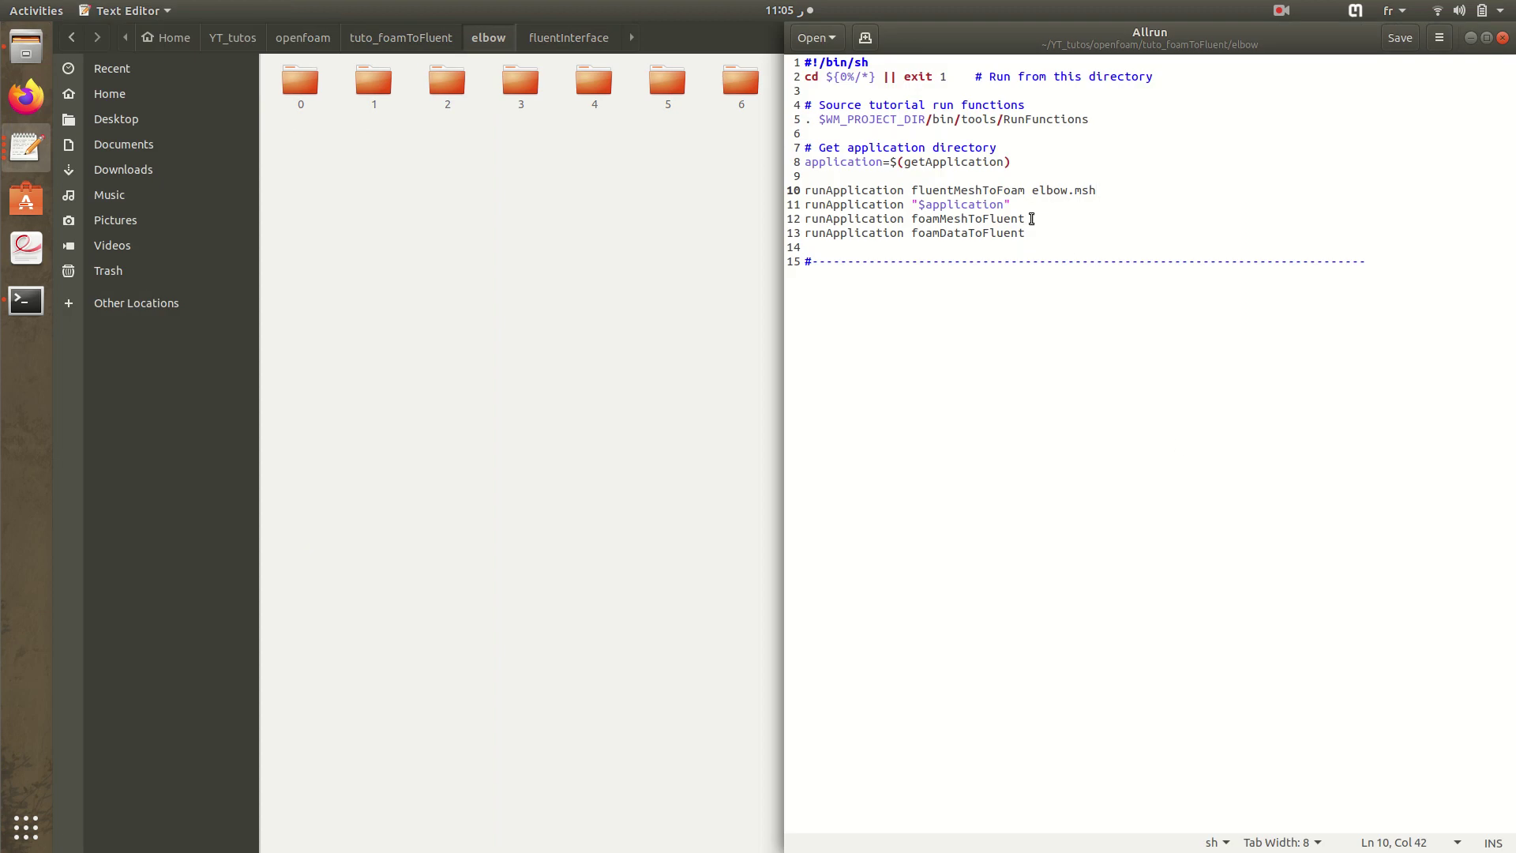
- Find the foamMeshToFluent line in Allrun and run foamMeshToFluent in the terminal
drag(1027, 217, 758, 215)
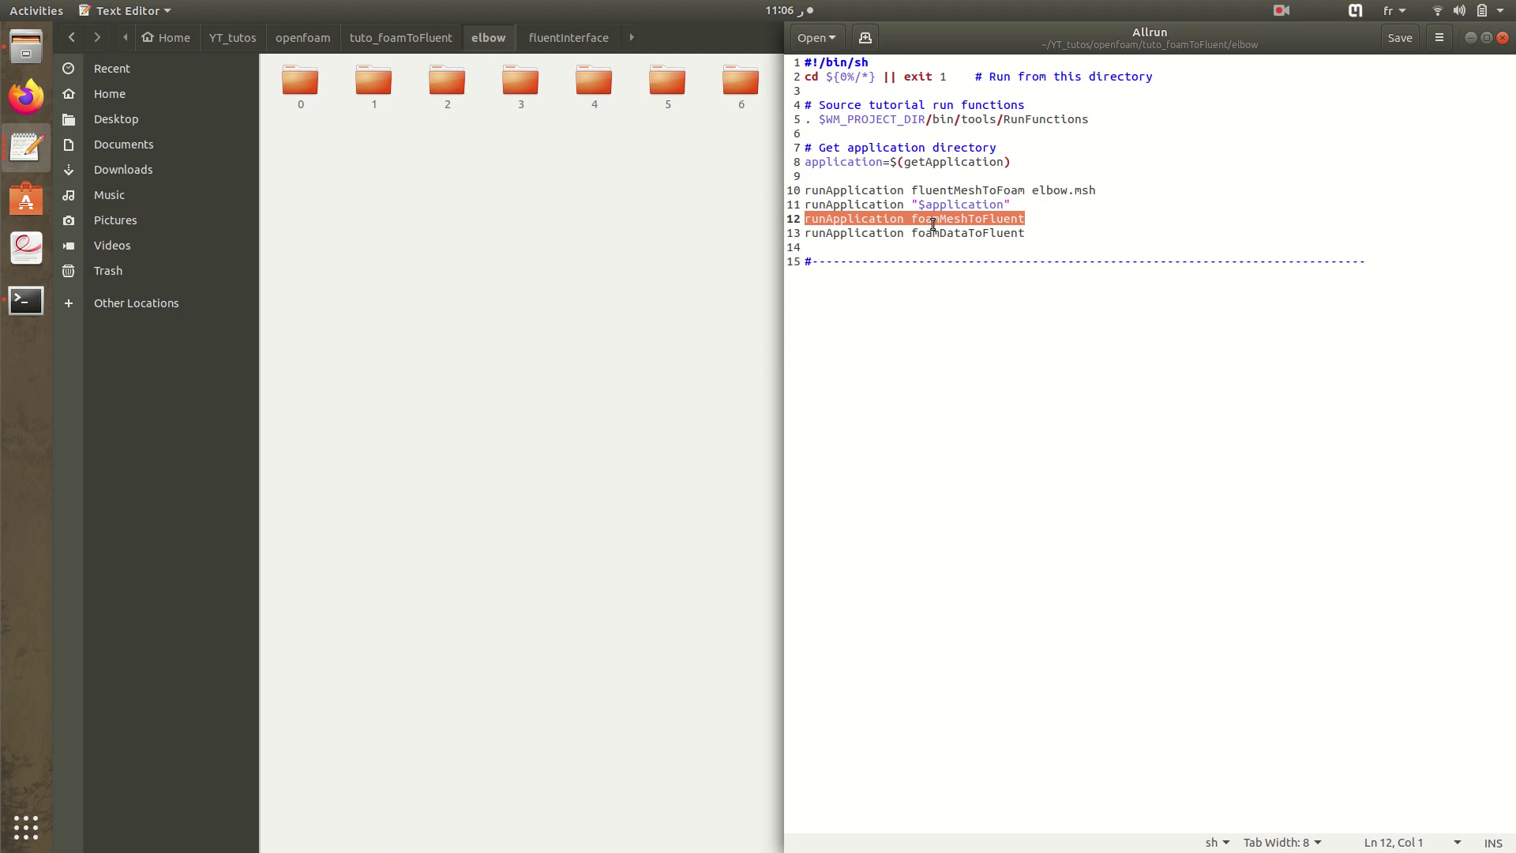
click(26, 300)
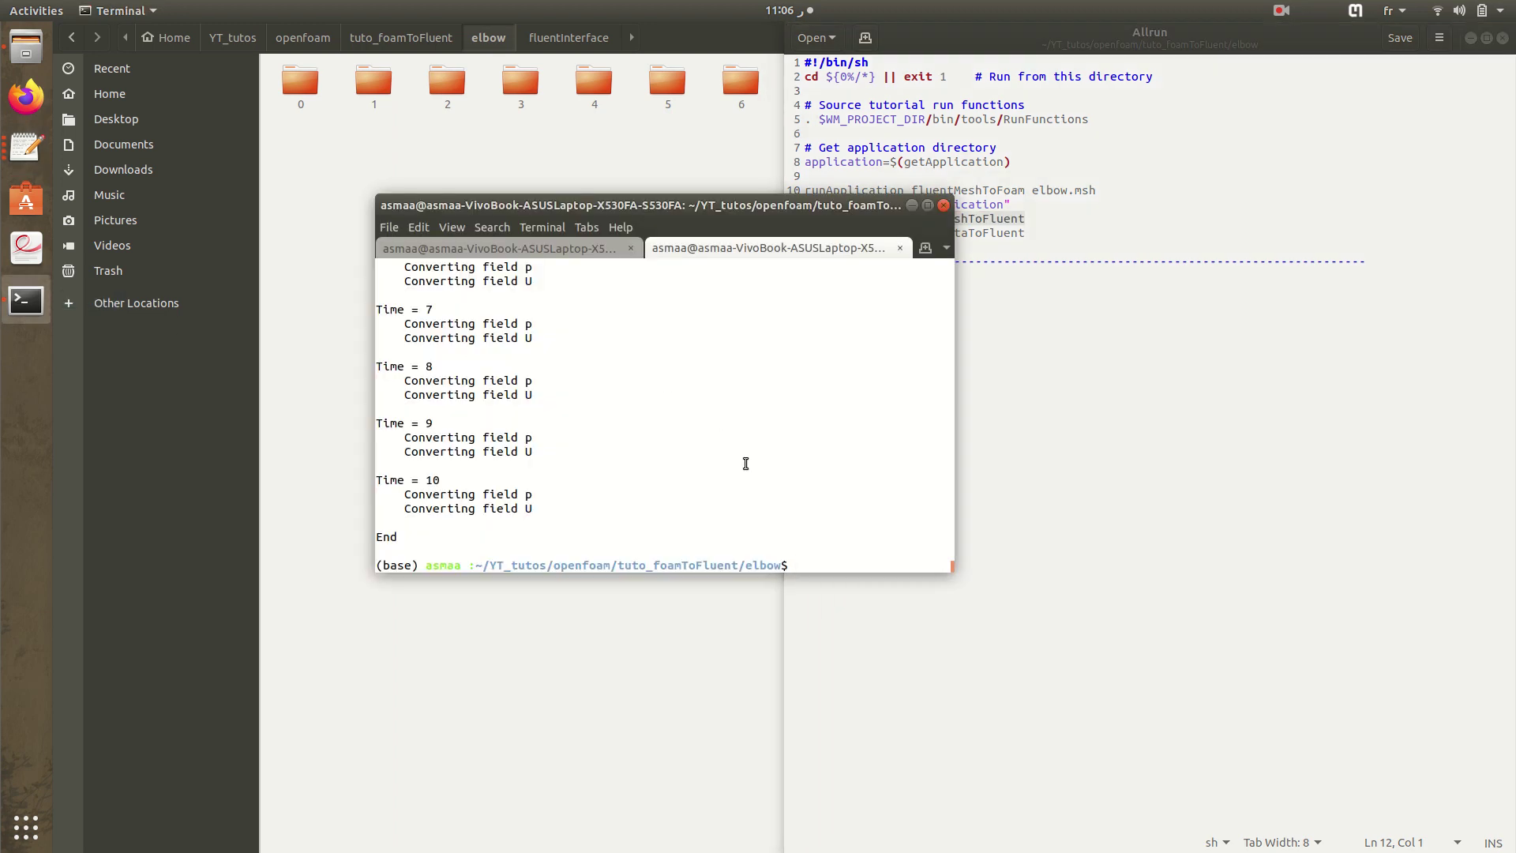
text(foamMe)
key(Tab)
key(Return)
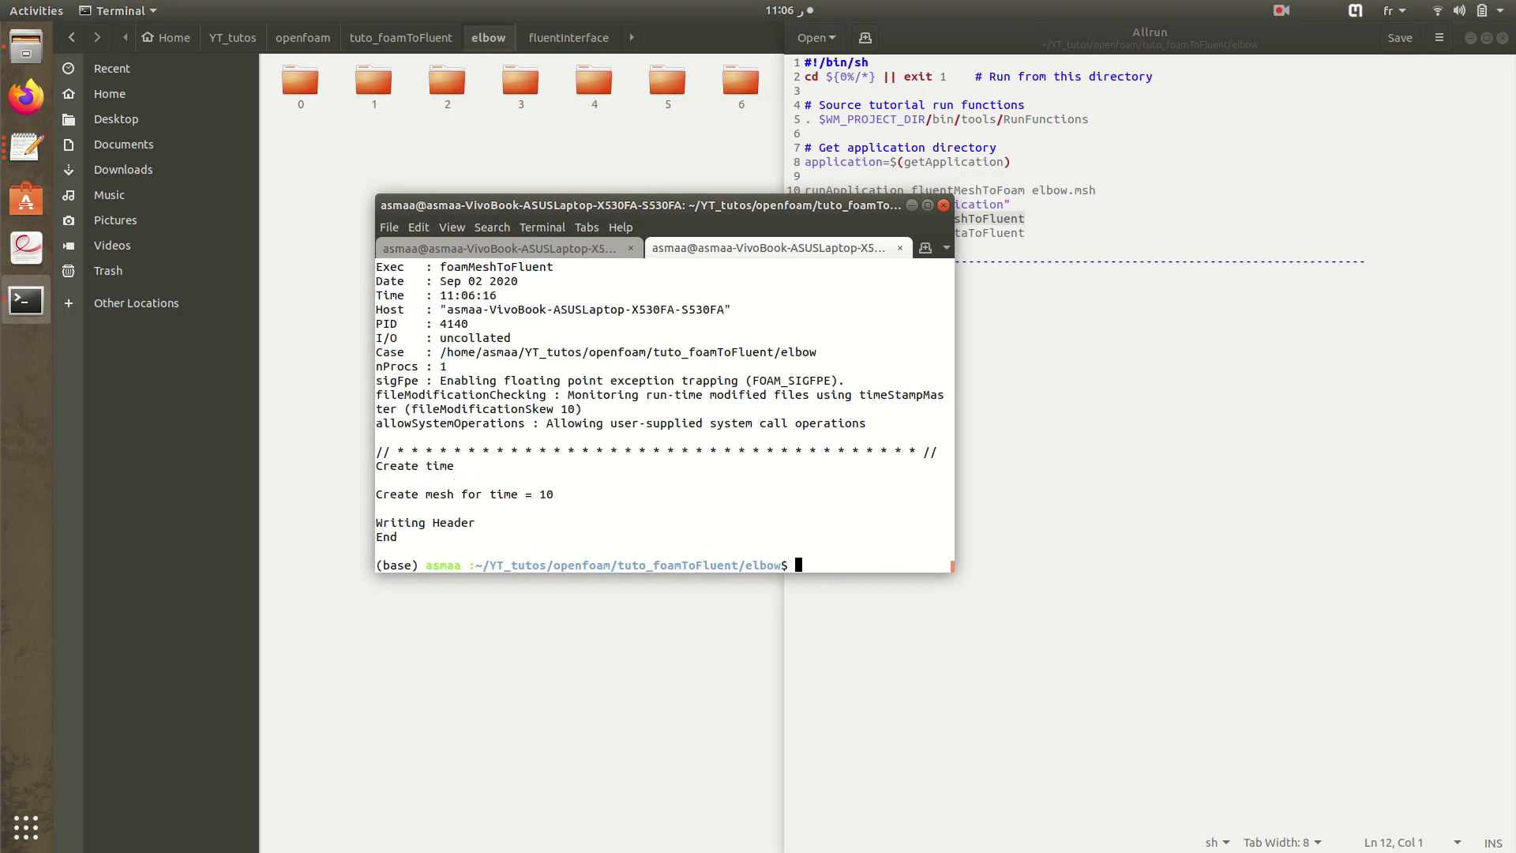
click(560, 151)
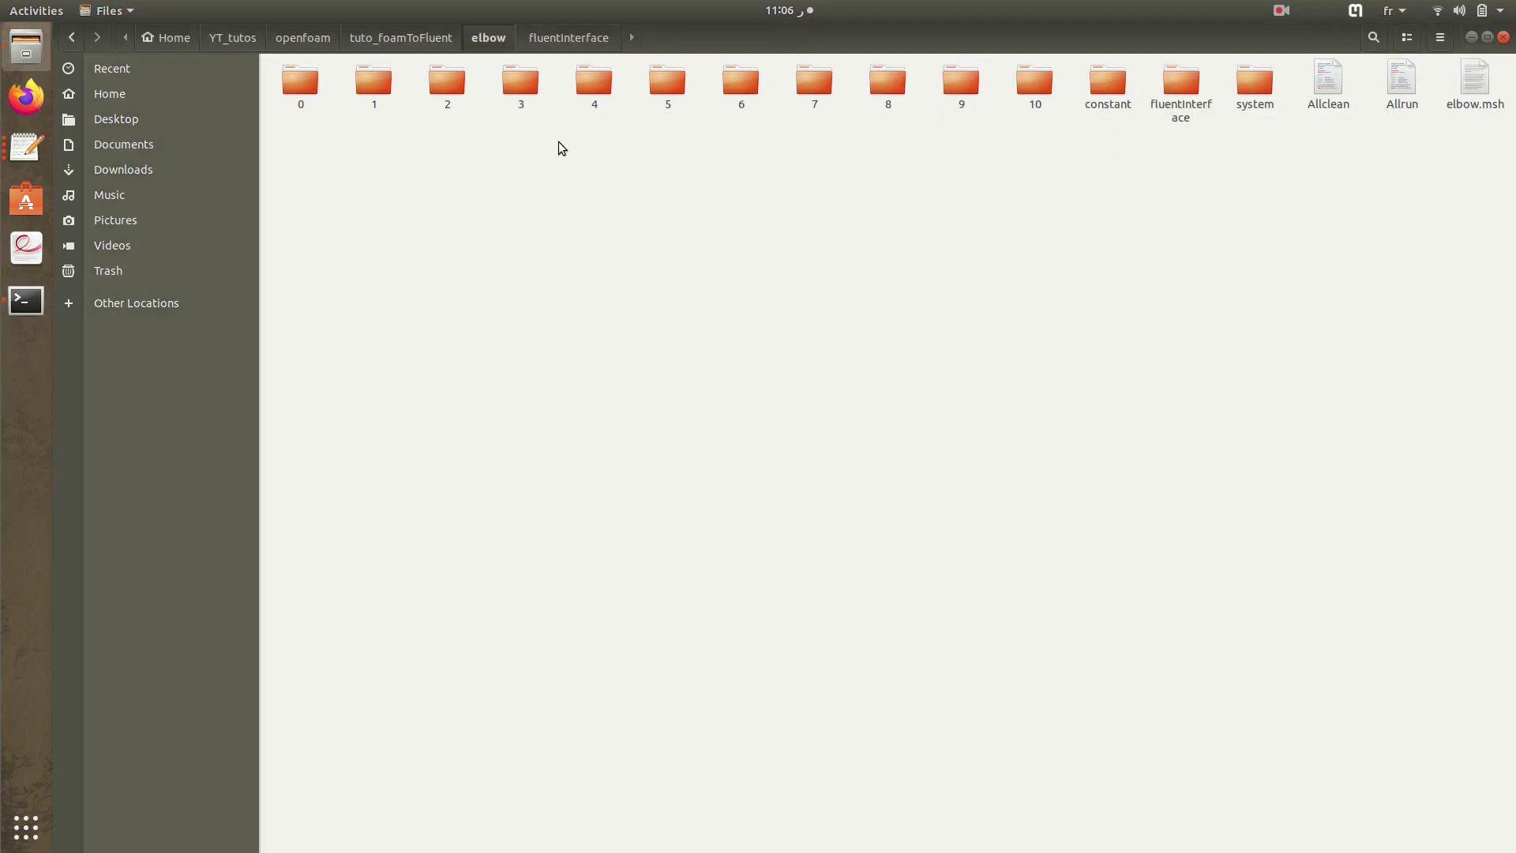
double_click(1180, 80)
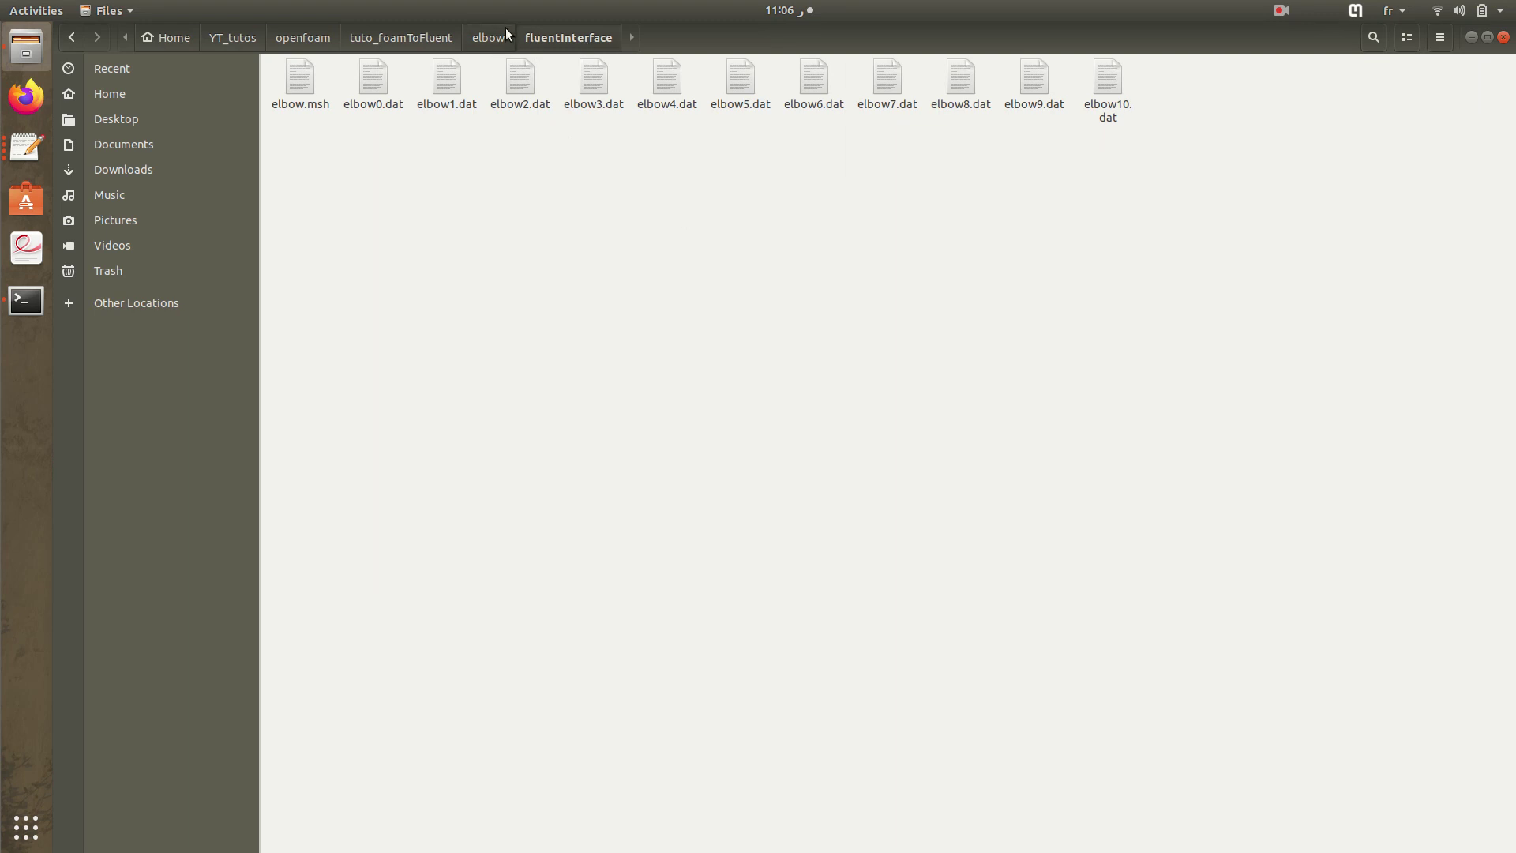
drag(1183, 151, 276, 82)
click(271, 82)
click(485, 37)
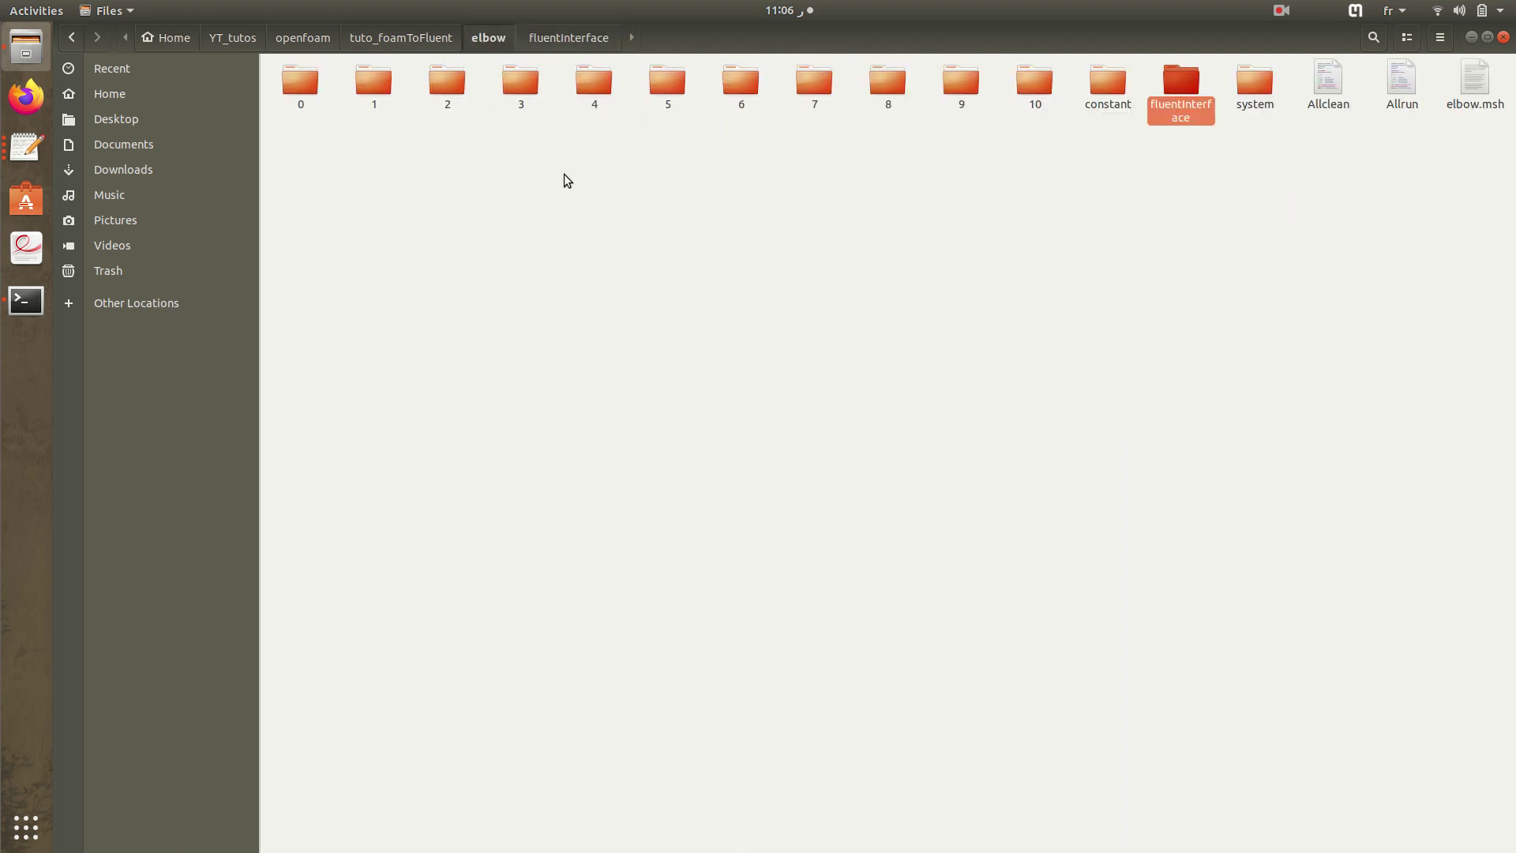
double_click(1479, 87)
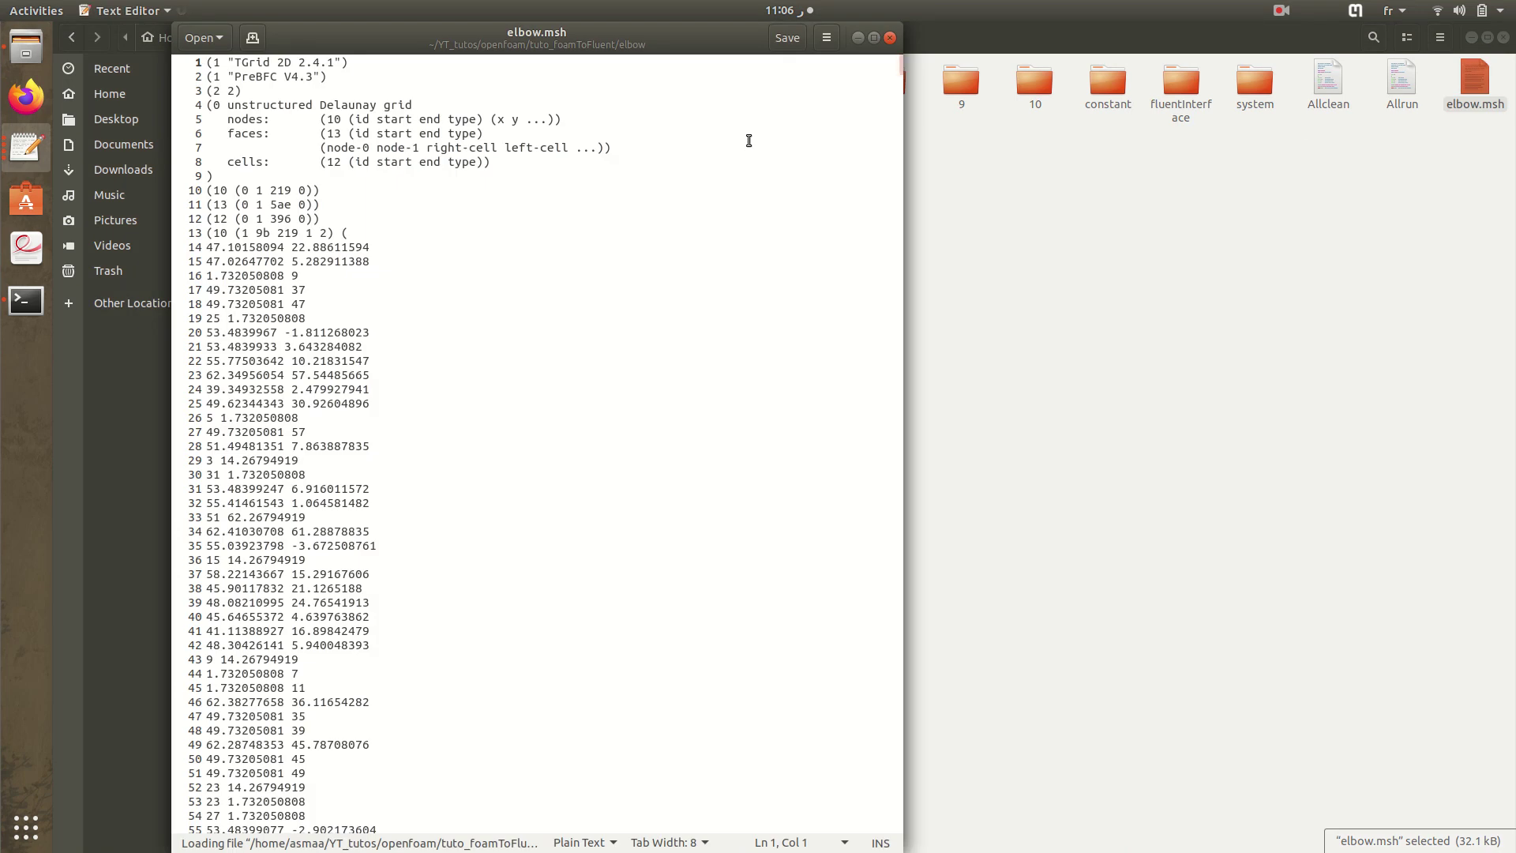
click(889, 37)
click(947, 155)
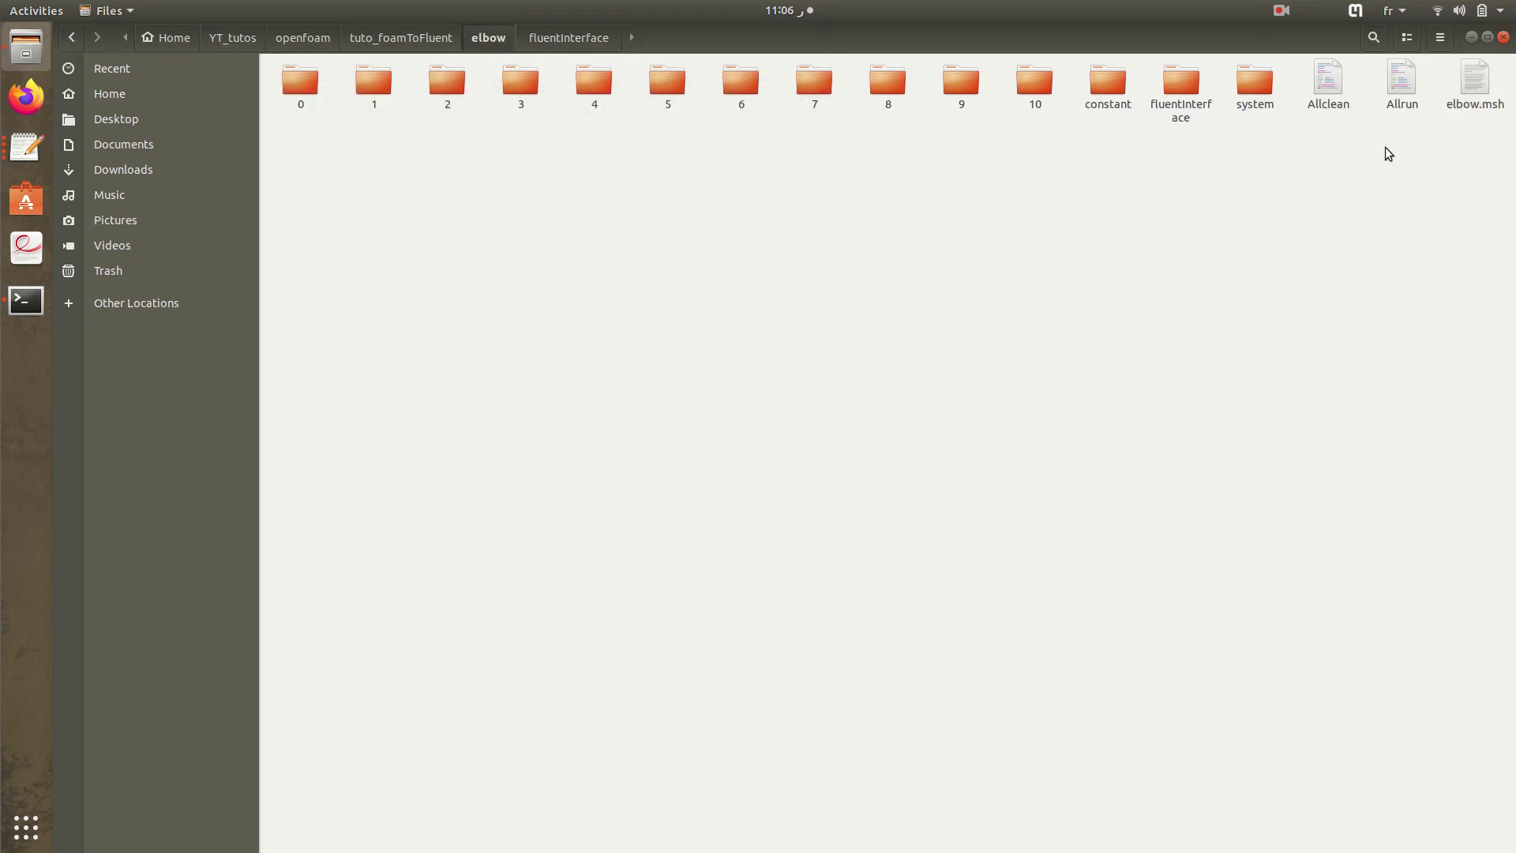
drag(1475, 83, 1344, 199)
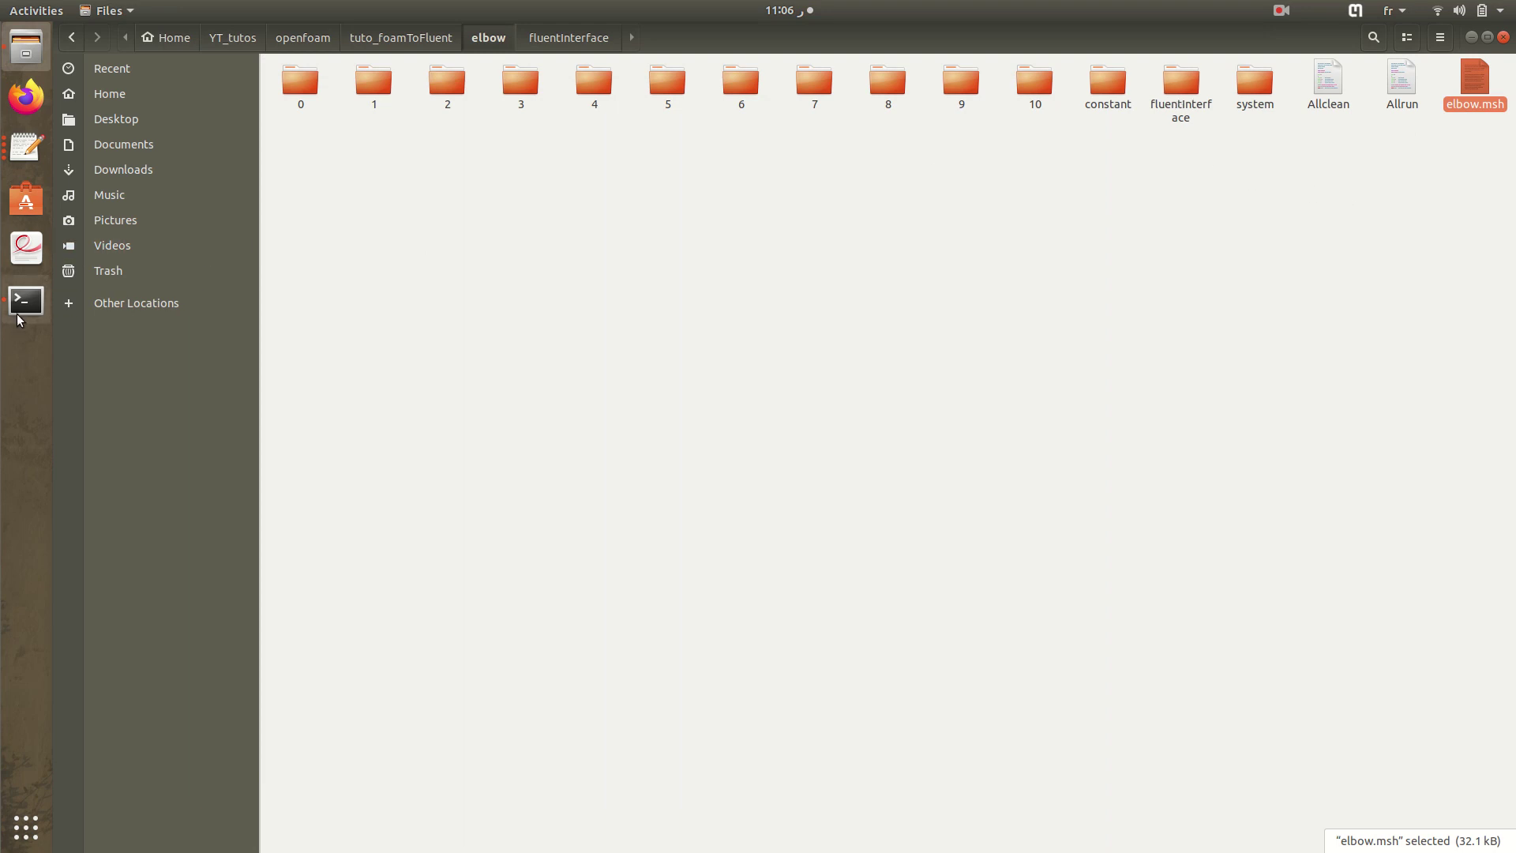
click(1024, 367)
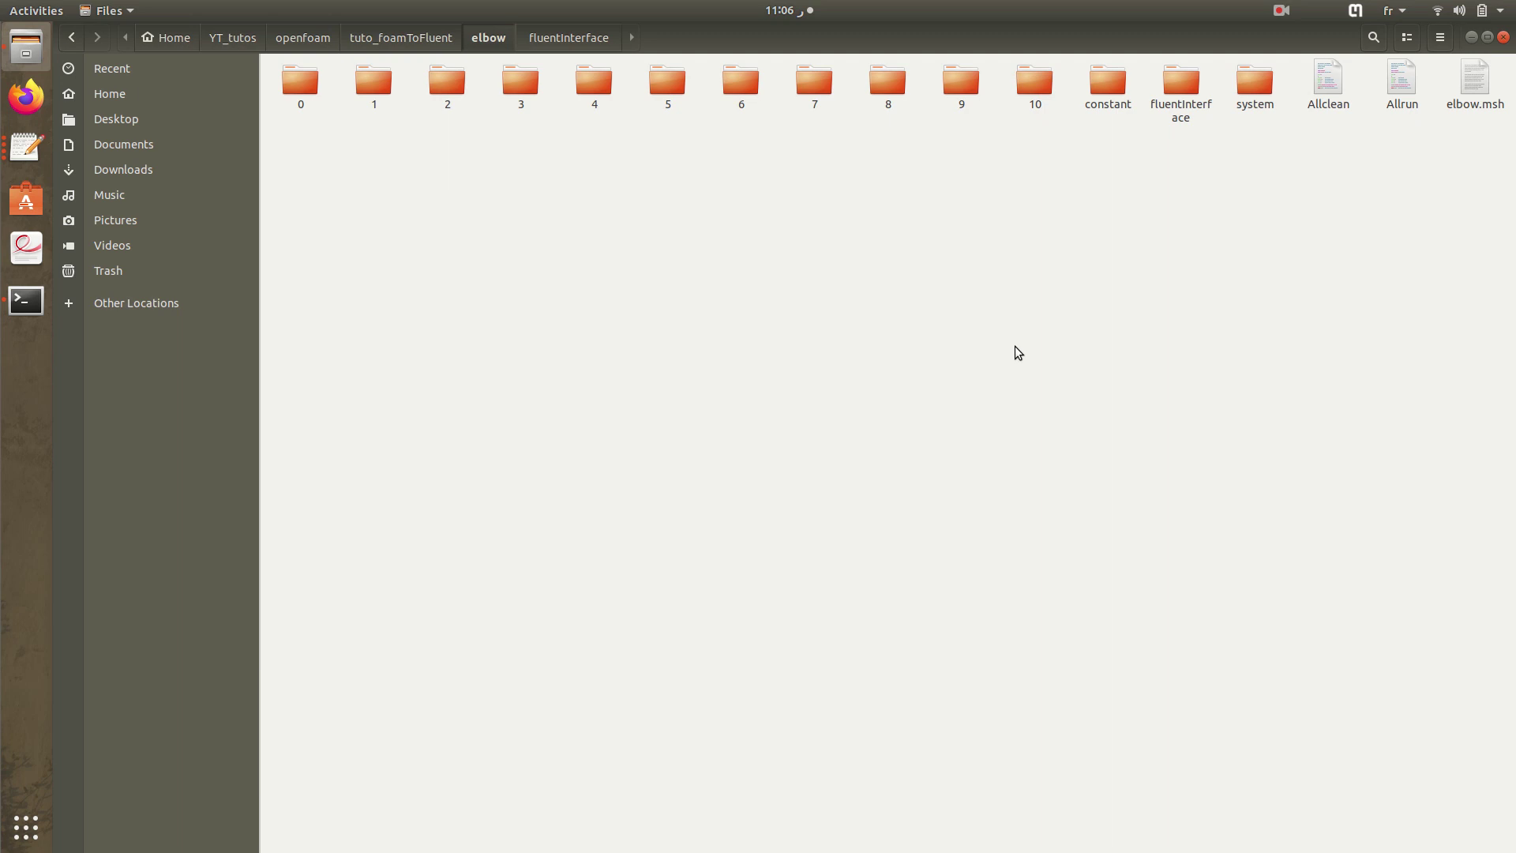
click(22, 315)
scroll(721, 487, up, 5)
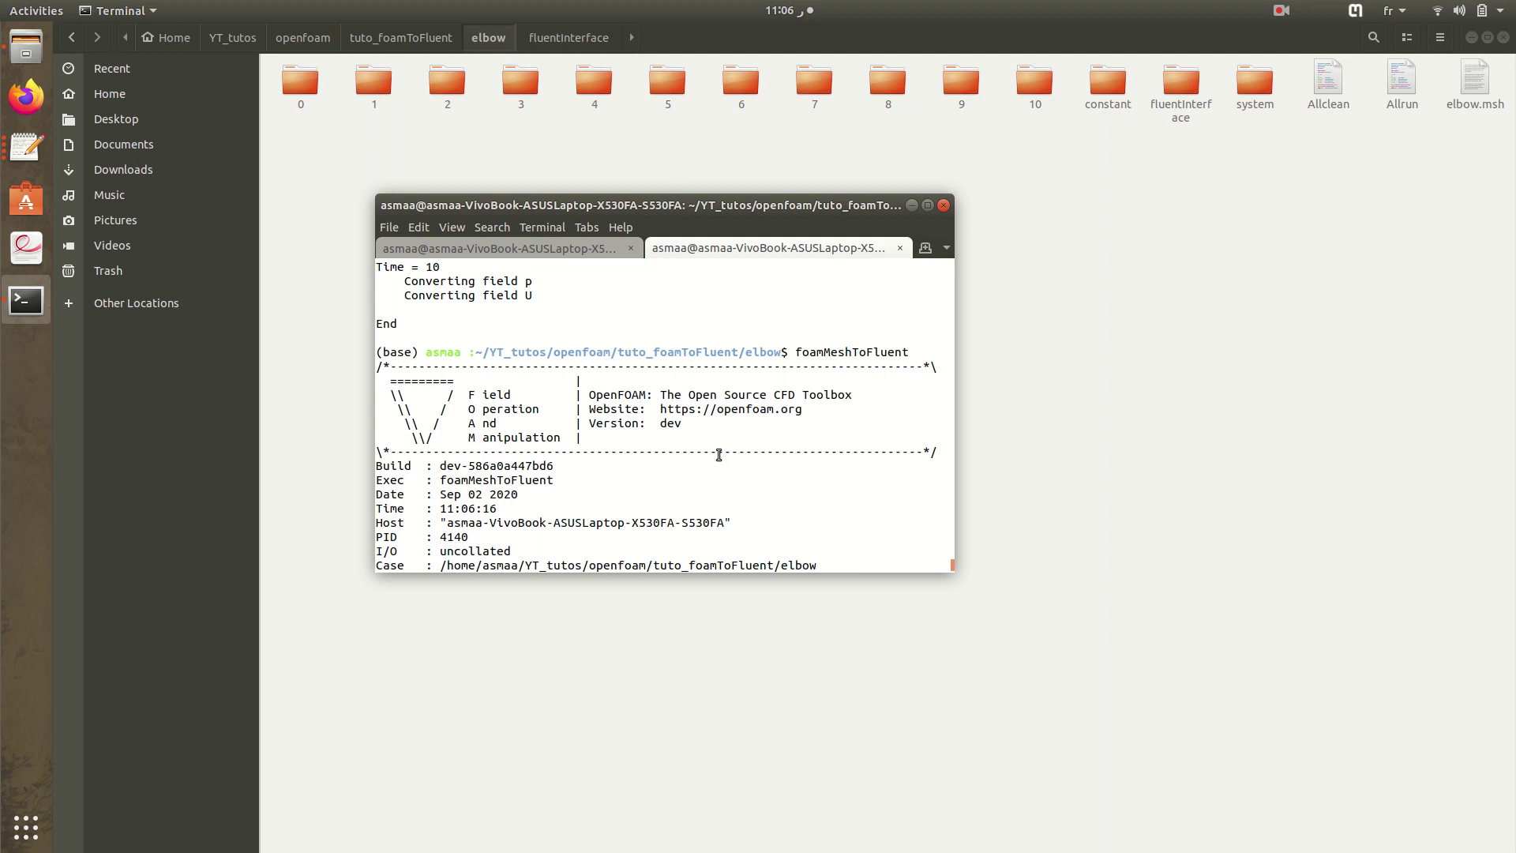
scroll(720, 455, down, 5)
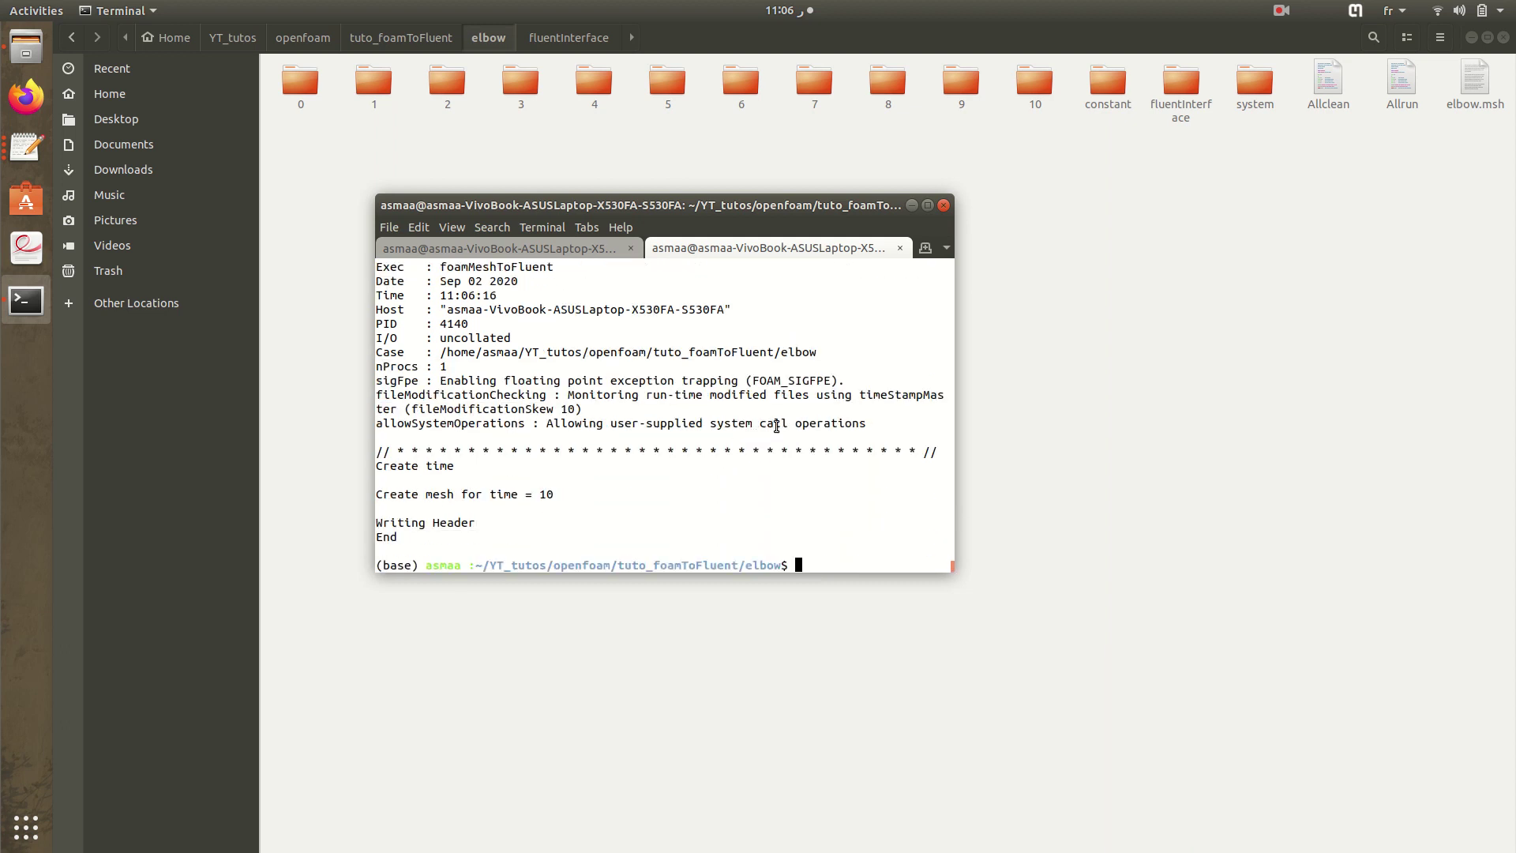
click(985, 420)
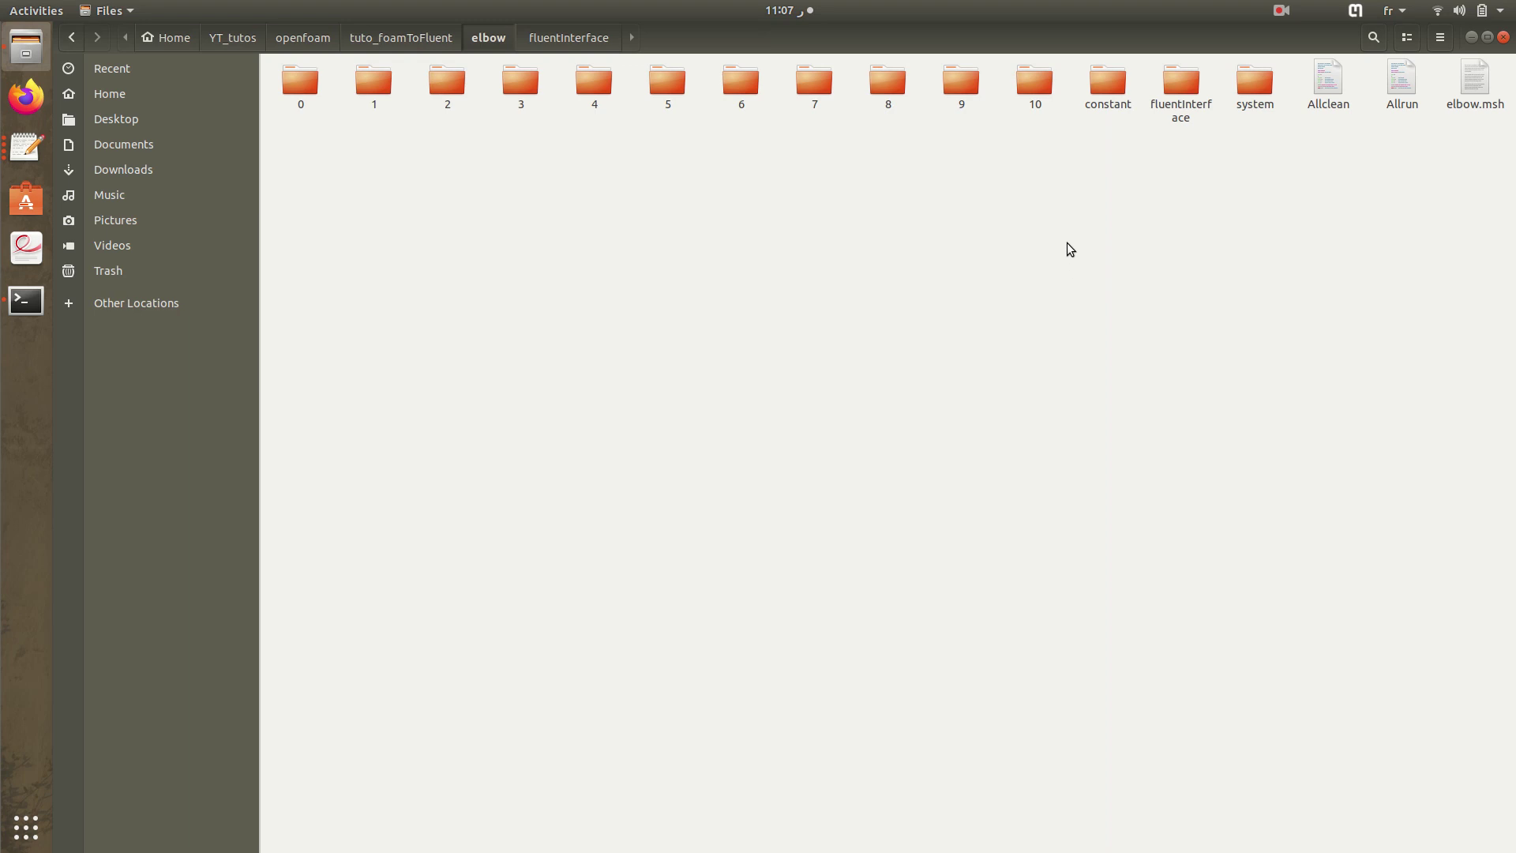
click(1186, 97)
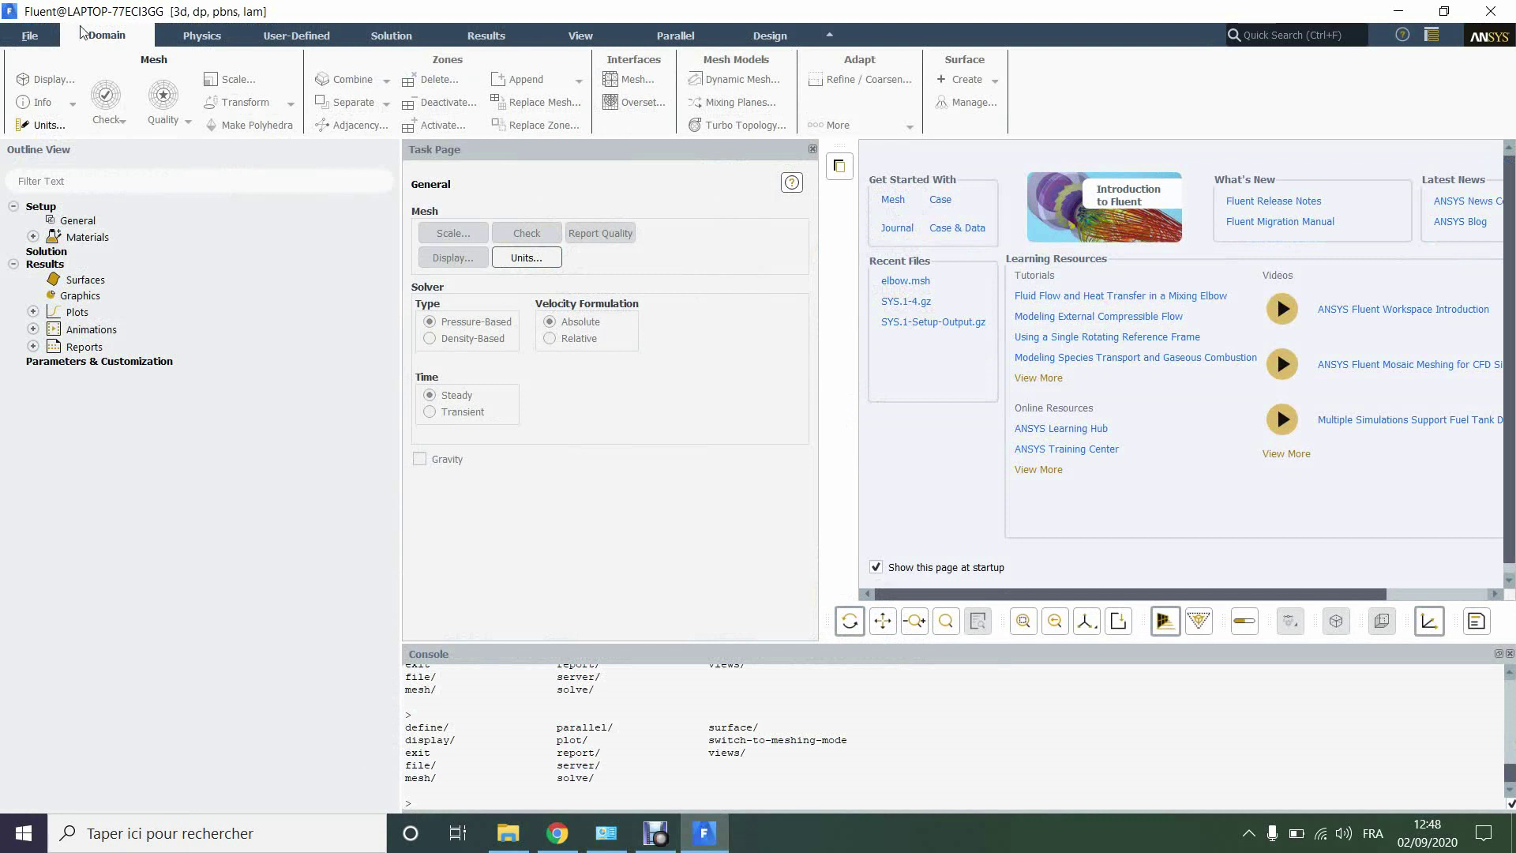
- Read elbow.msh from F:\fluentInterface using File > Read > Mesh
click(36, 38)
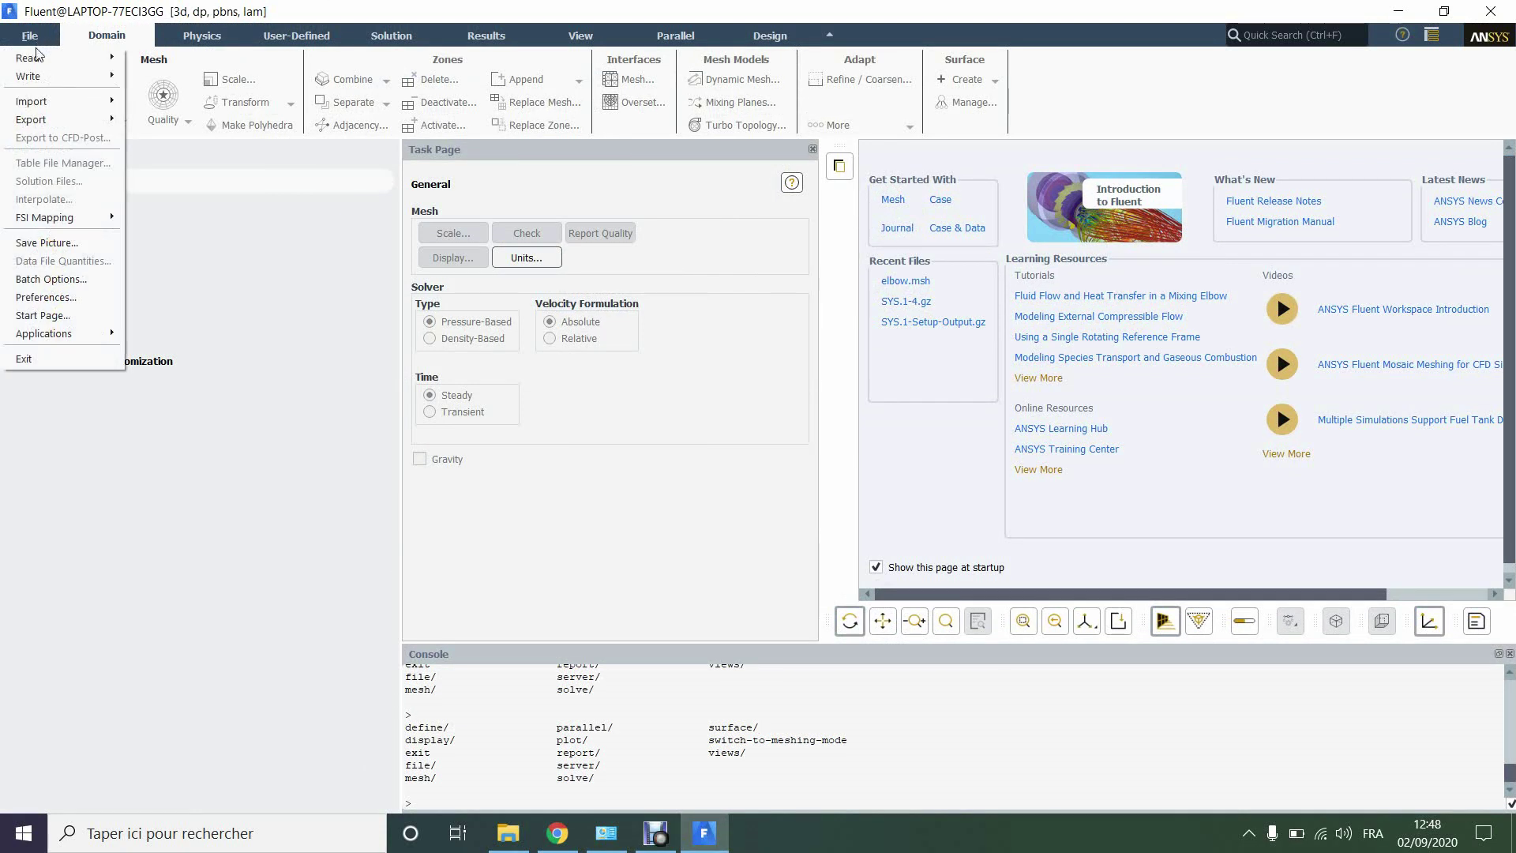
mouse_move(36, 59)
click(148, 63)
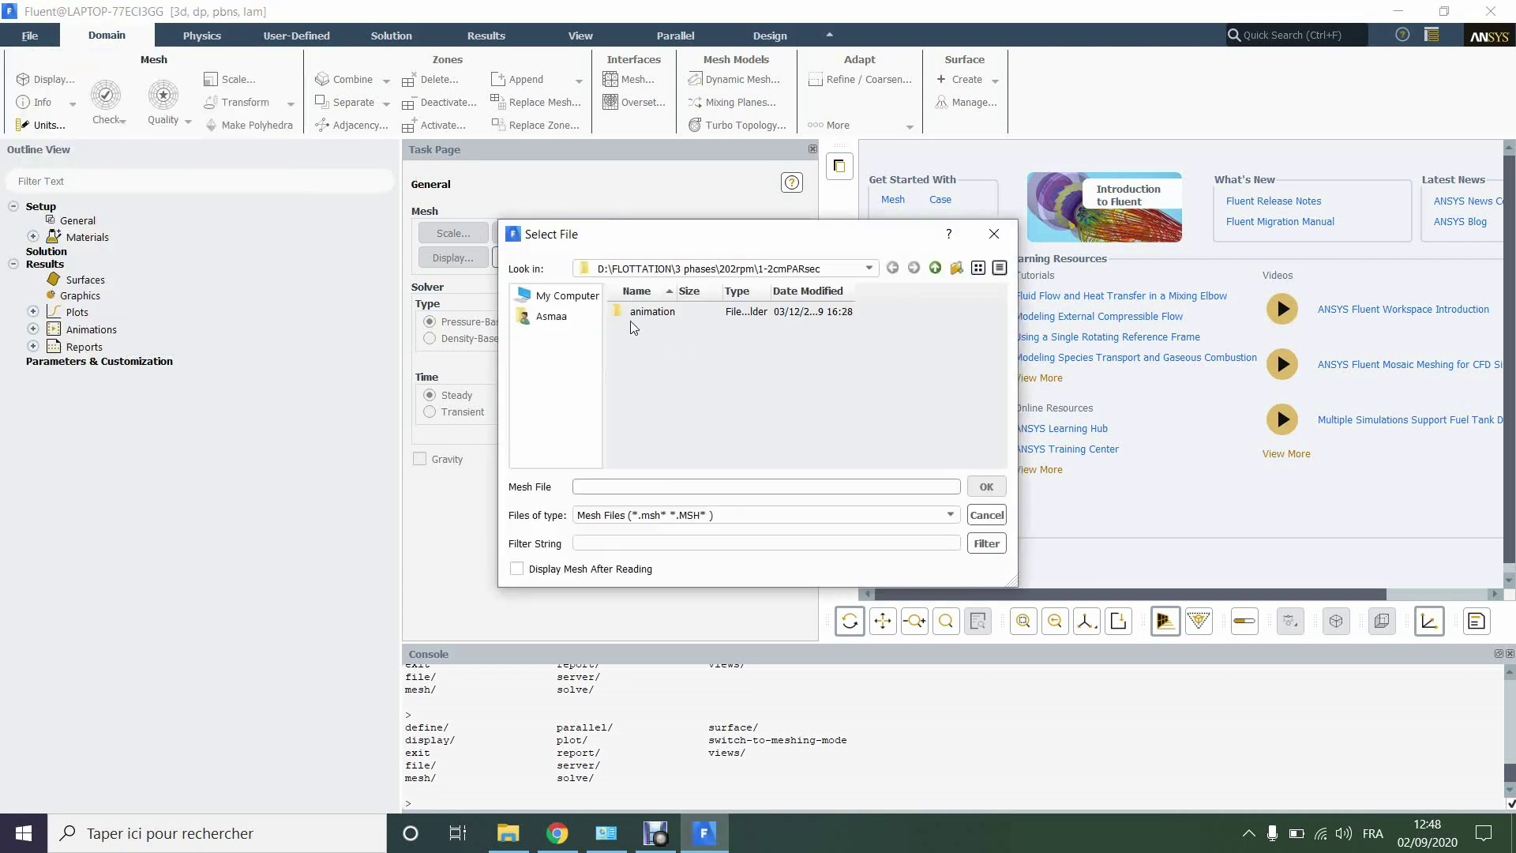
click(557, 304)
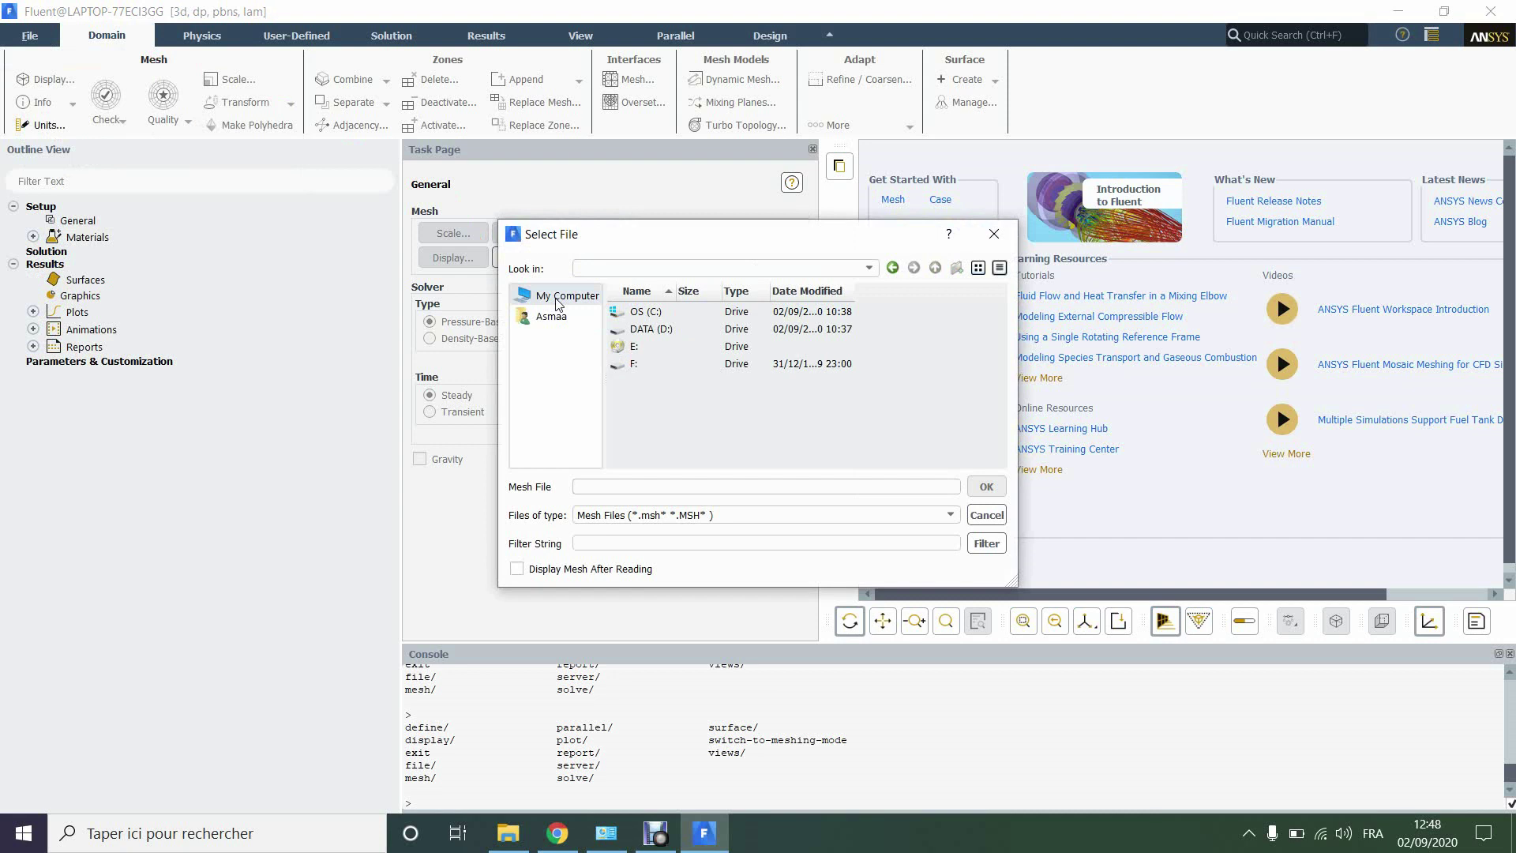
click(619, 364)
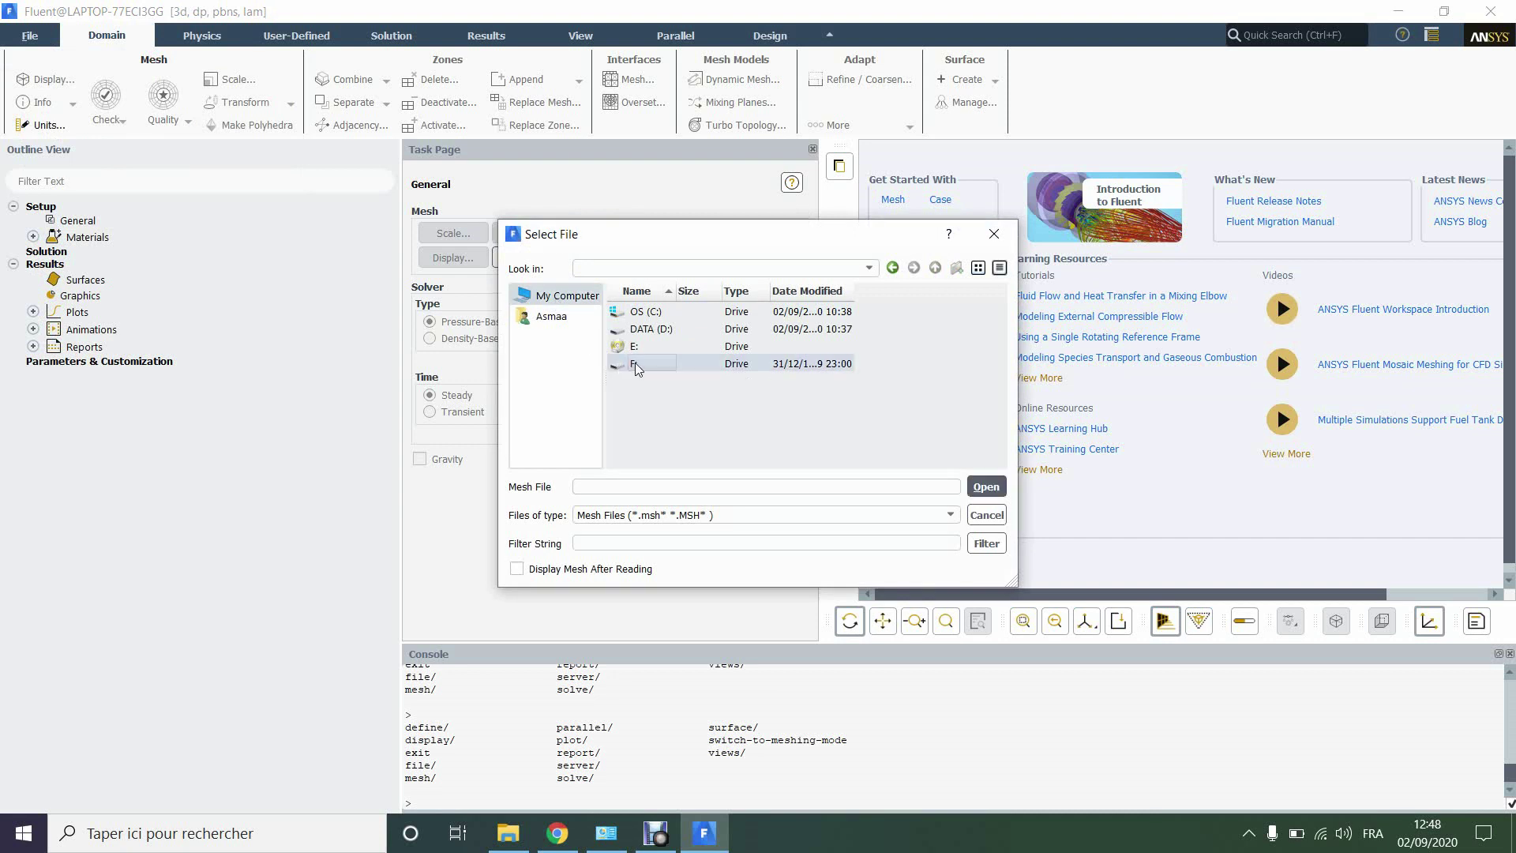
double_click(634, 363)
double_click(634, 330)
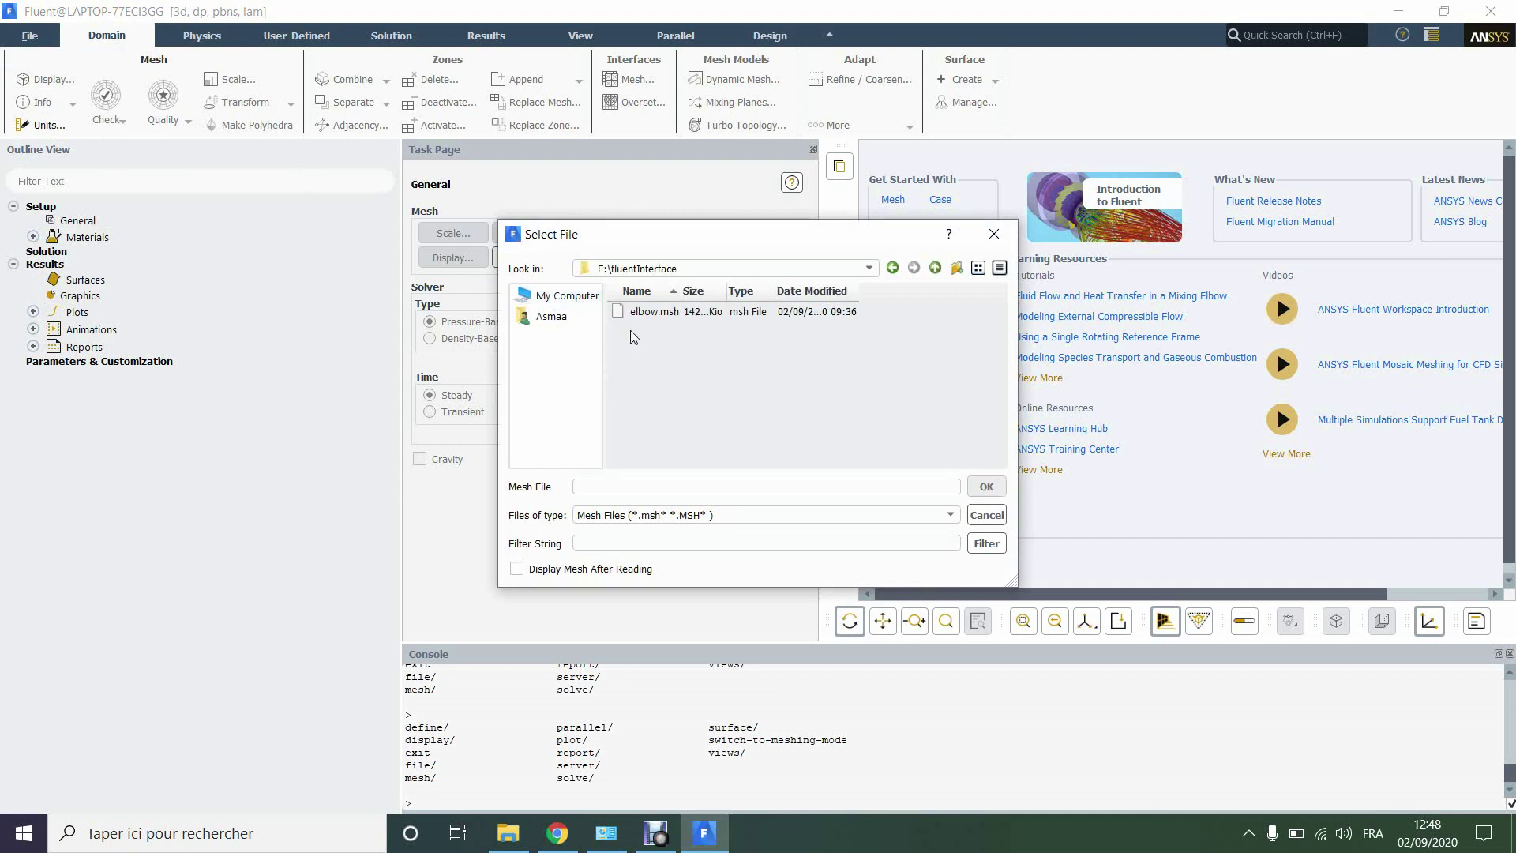
click(638, 312)
double_click(638, 312)
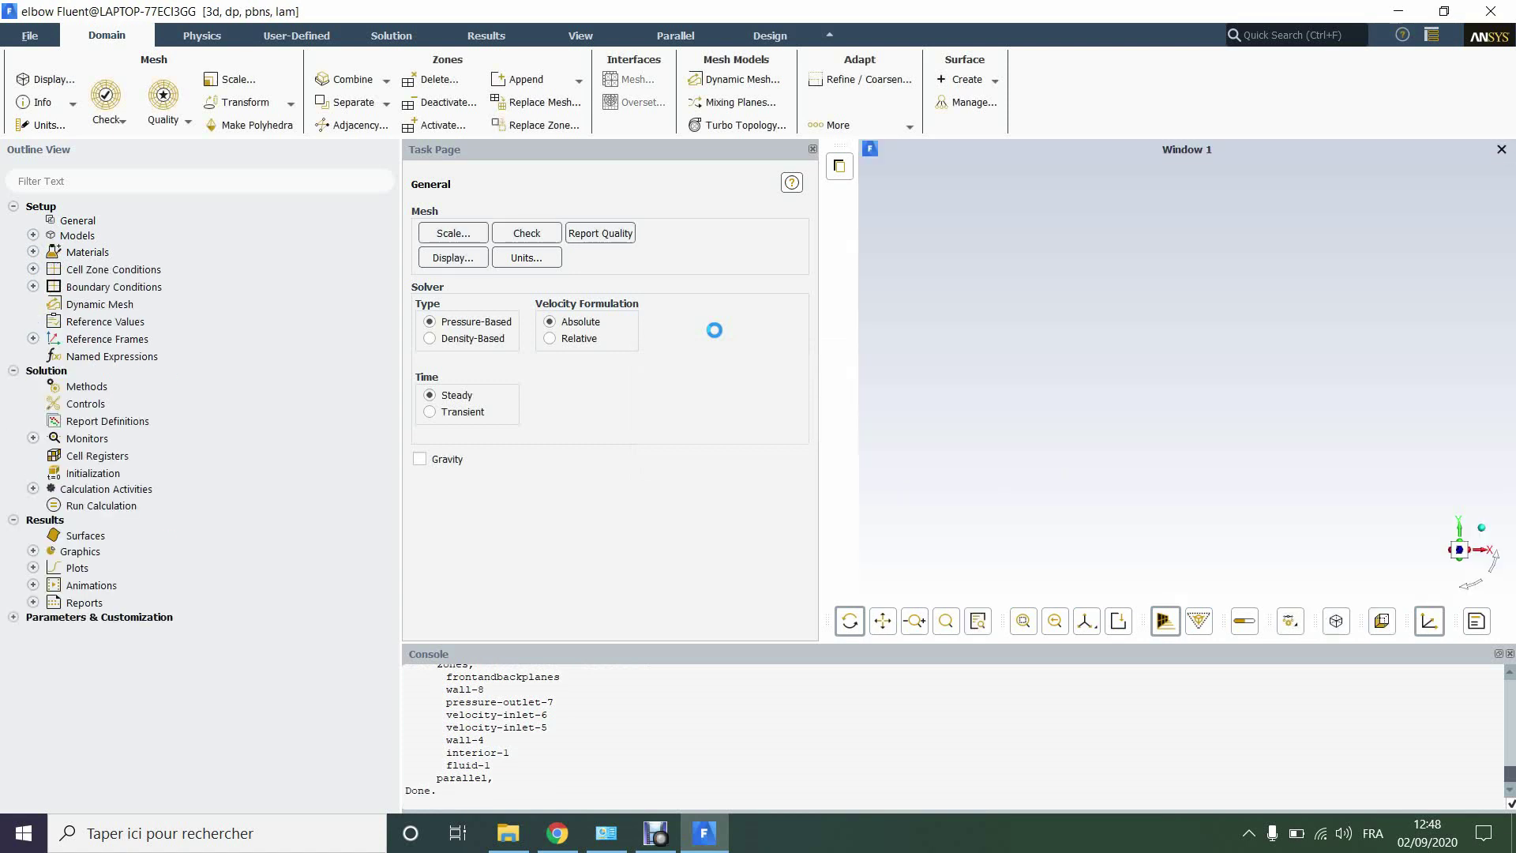
- Display the elbow mesh, then redraw it with Edges unchecked so only solid faces show
click(464, 260)
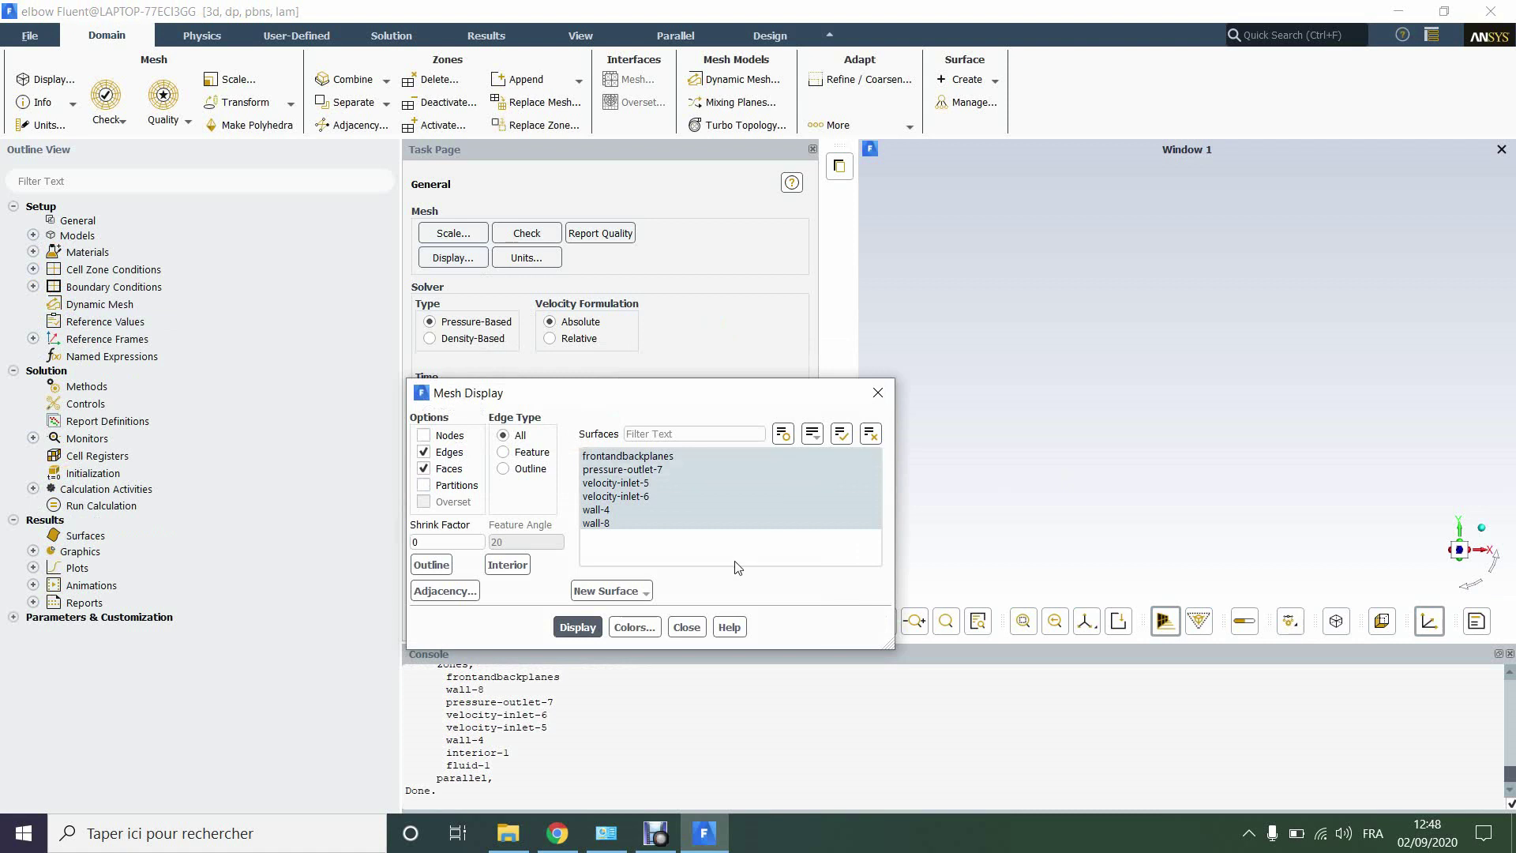
click(577, 627)
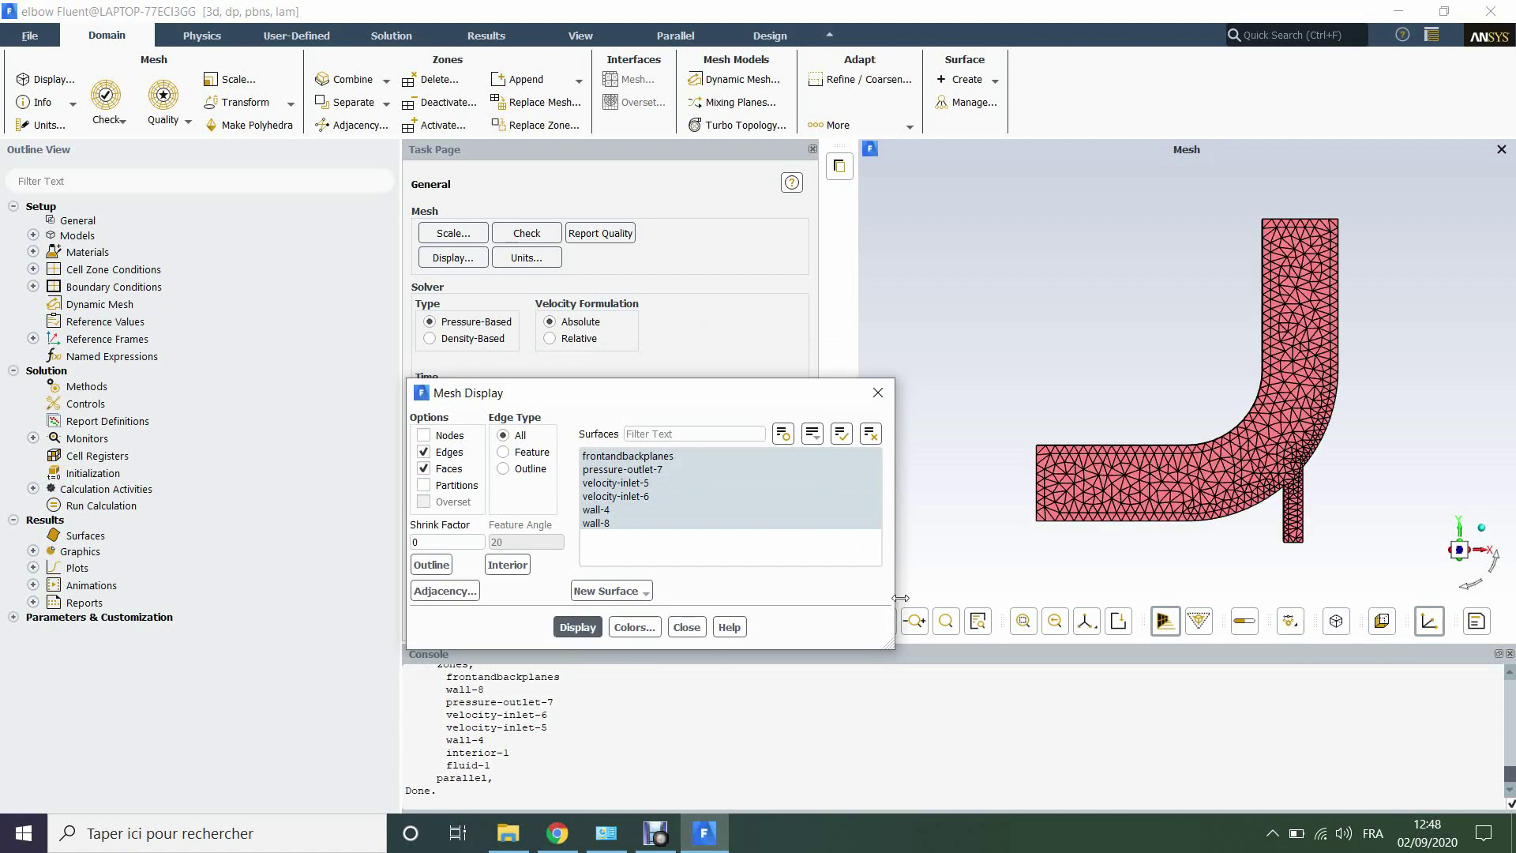
drag(1000, 430, 947, 471)
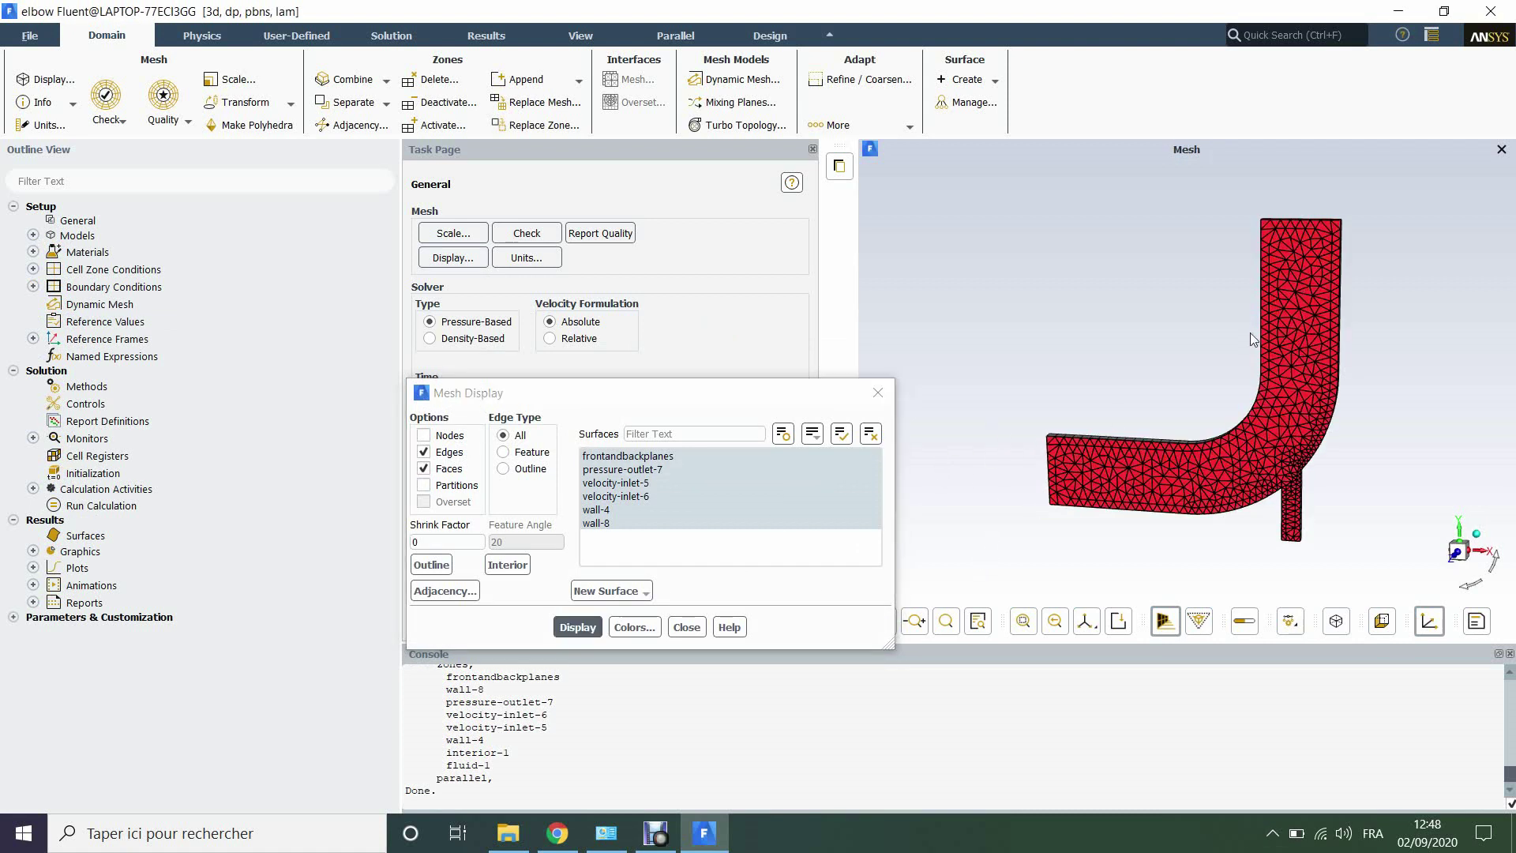
drag(1249, 339, 1227, 352)
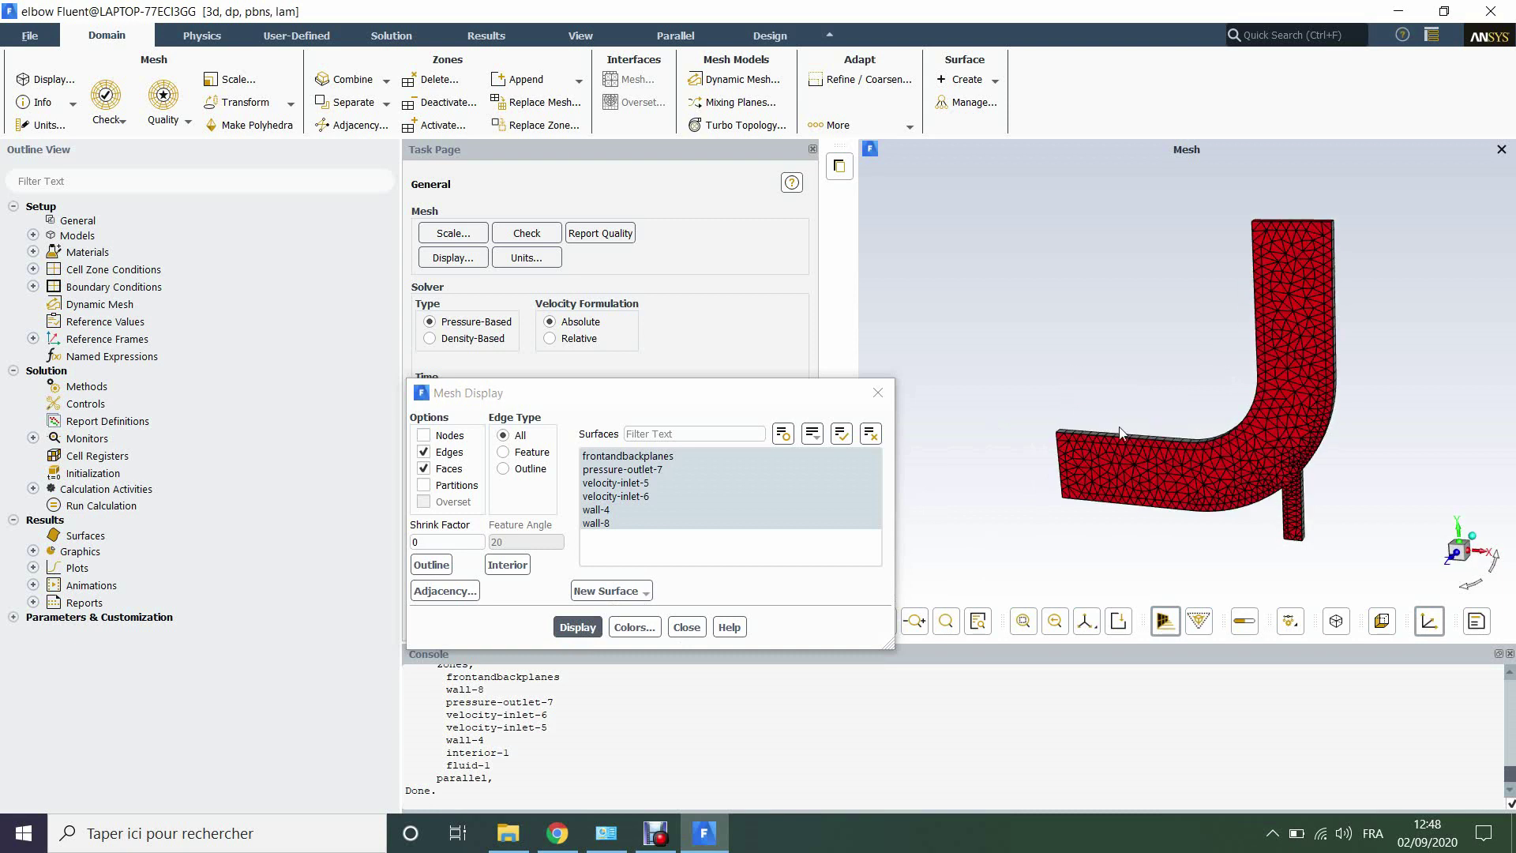
click(424, 452)
click(585, 628)
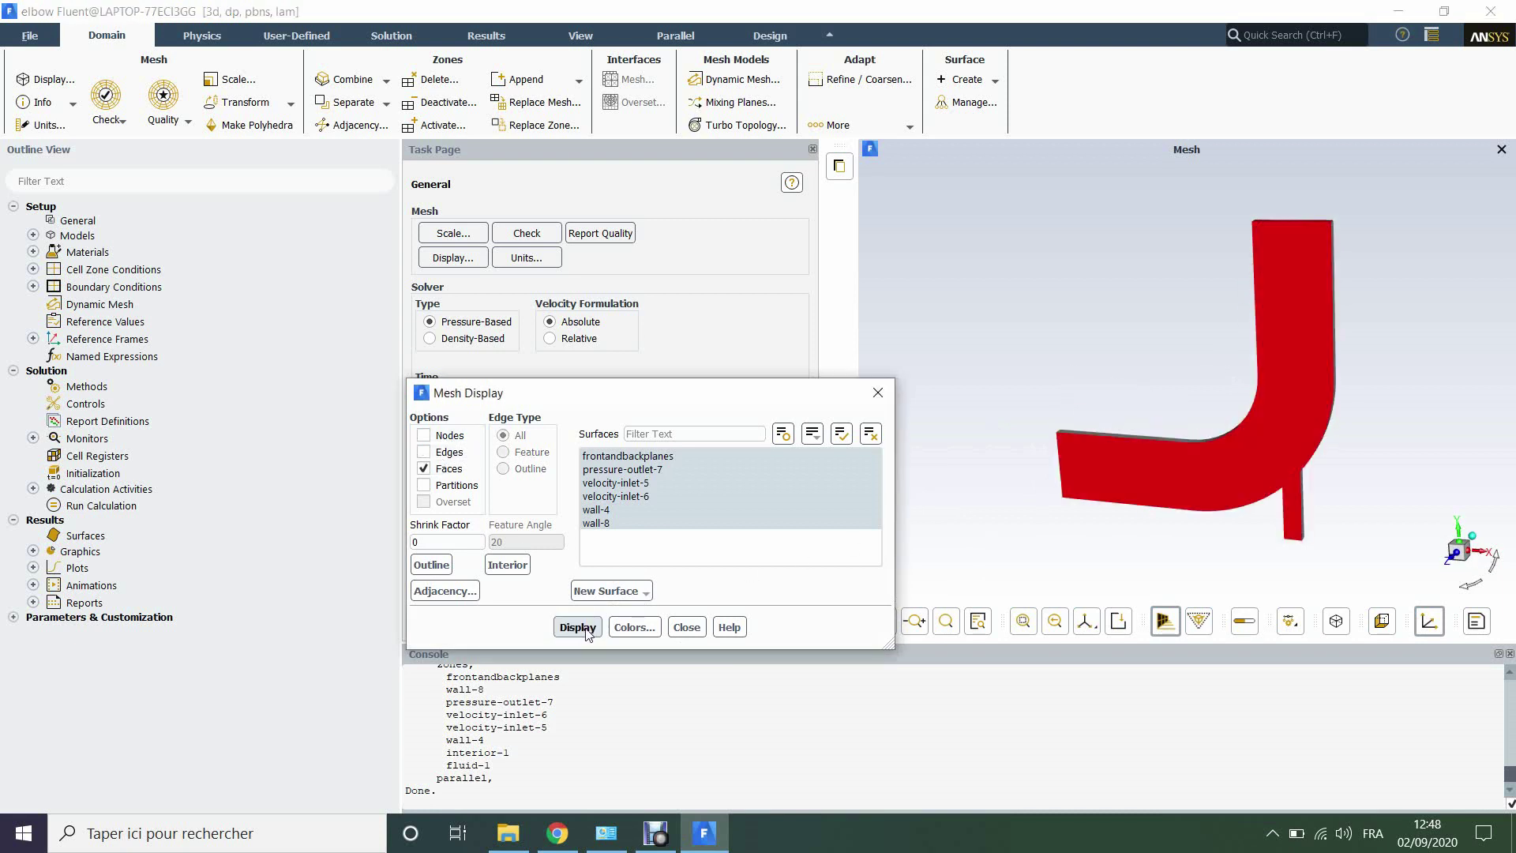
click(686, 627)
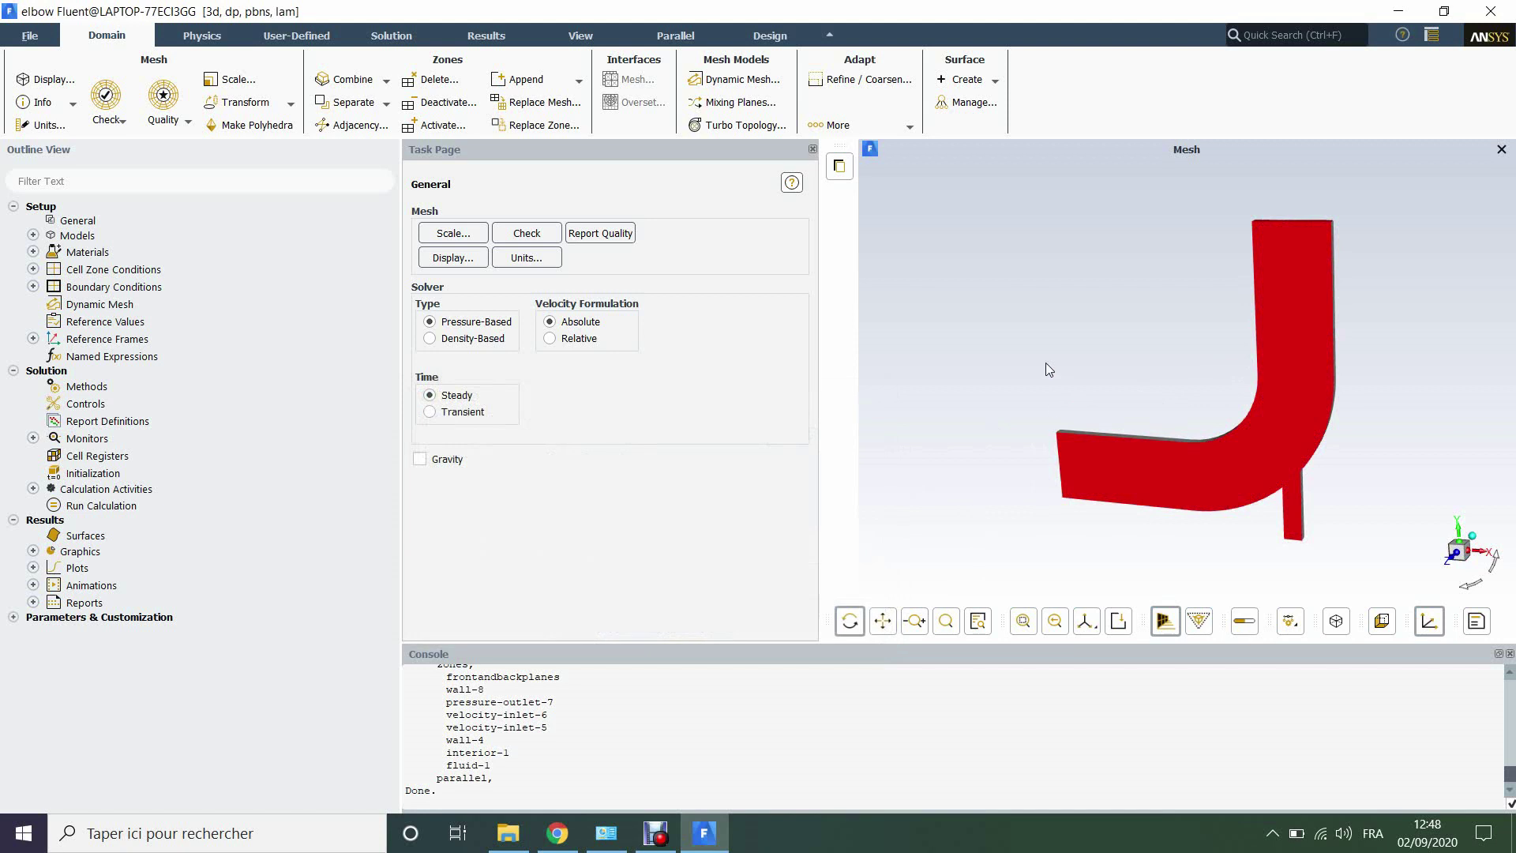
drag(1045, 362, 1018, 302)
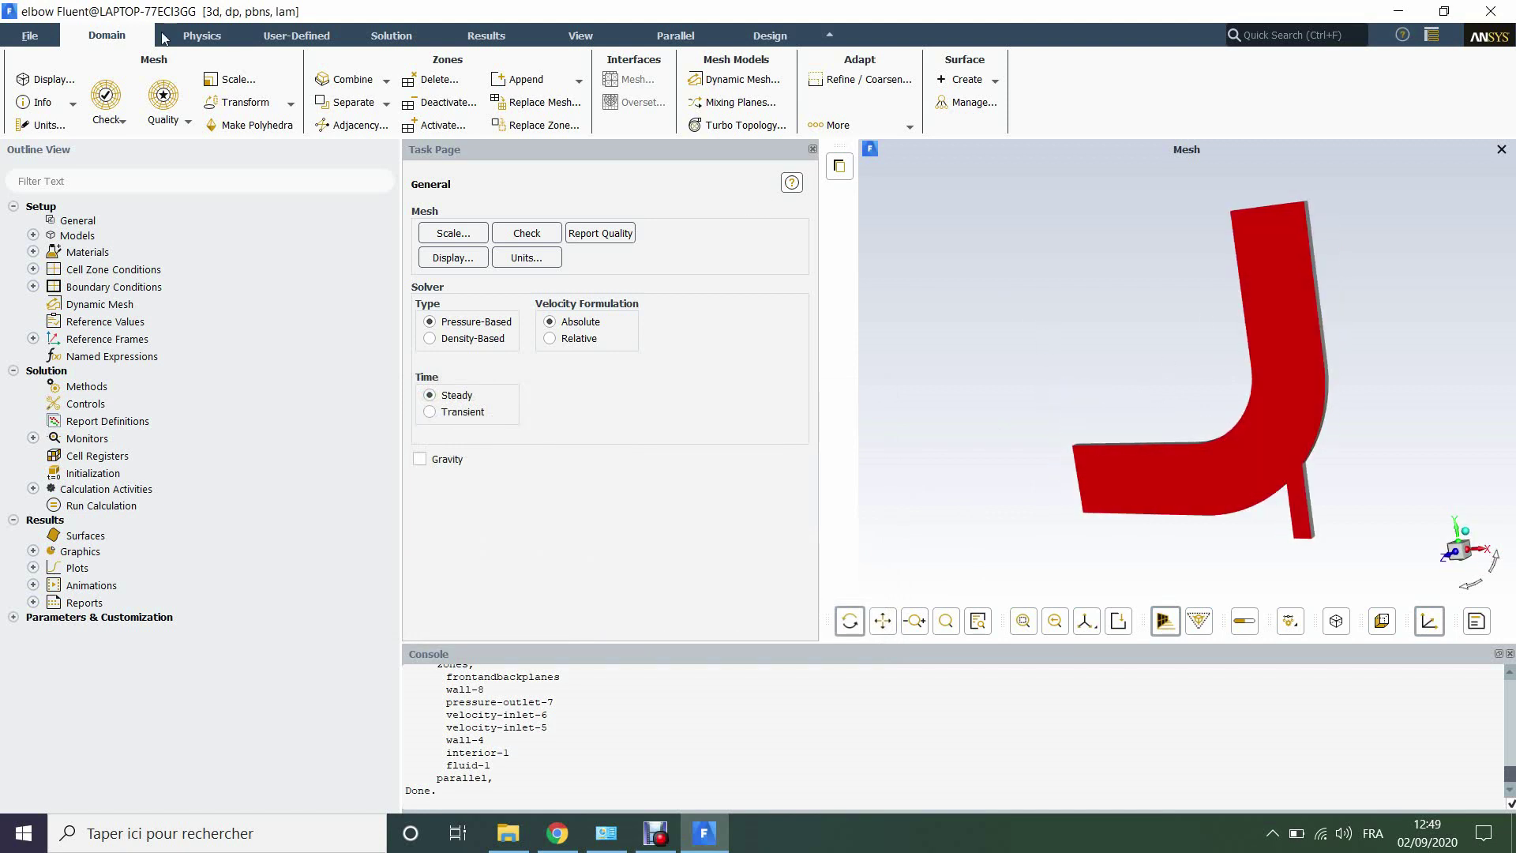
click(40, 37)
- Read the elbow10.dat results data via File > Read > Data and rotate the view
mouse_move(40, 59)
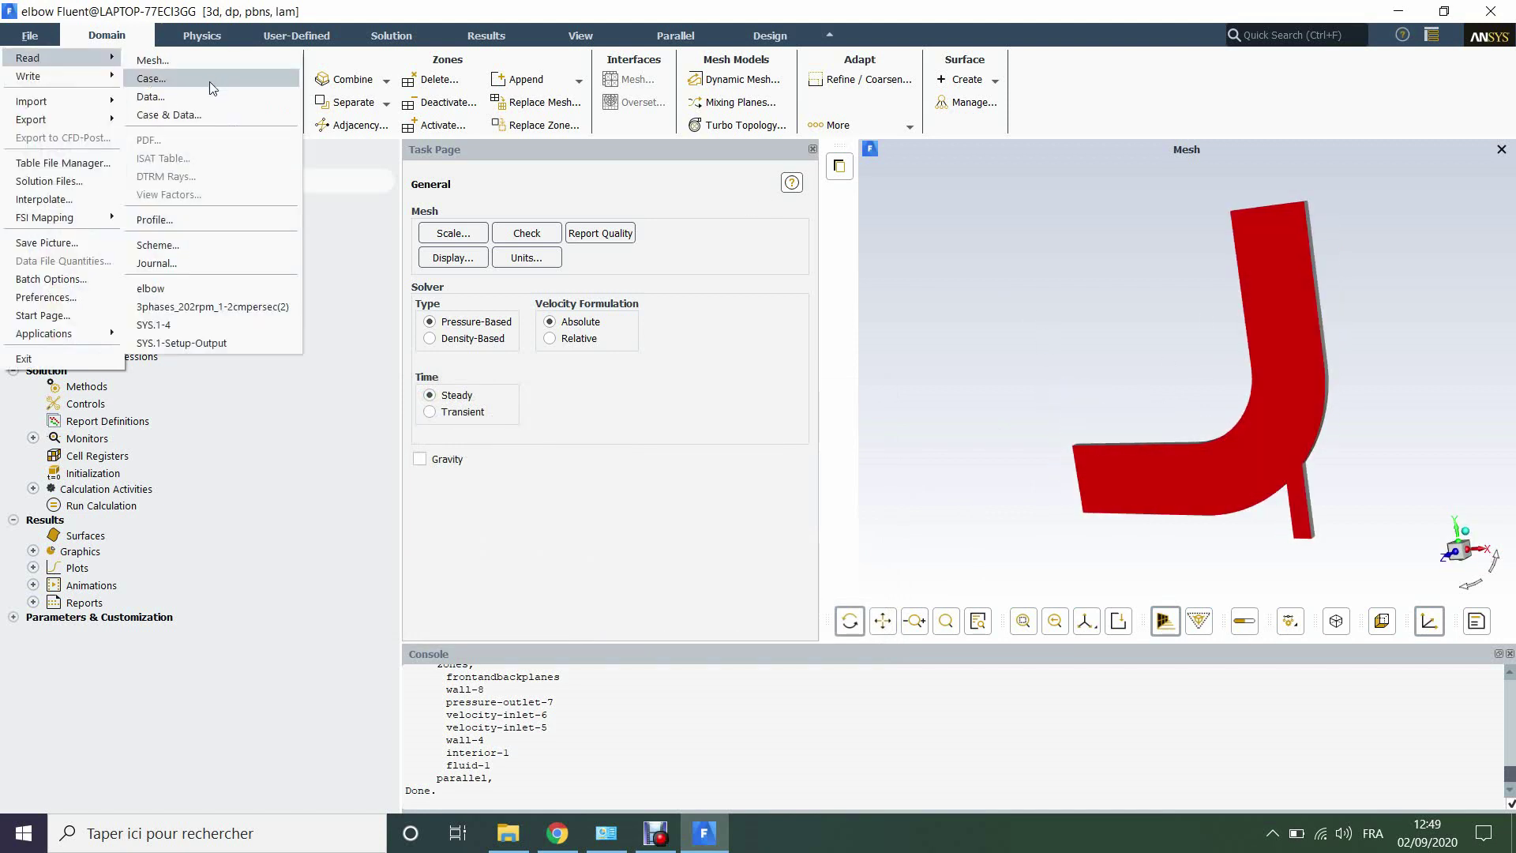
click(215, 97)
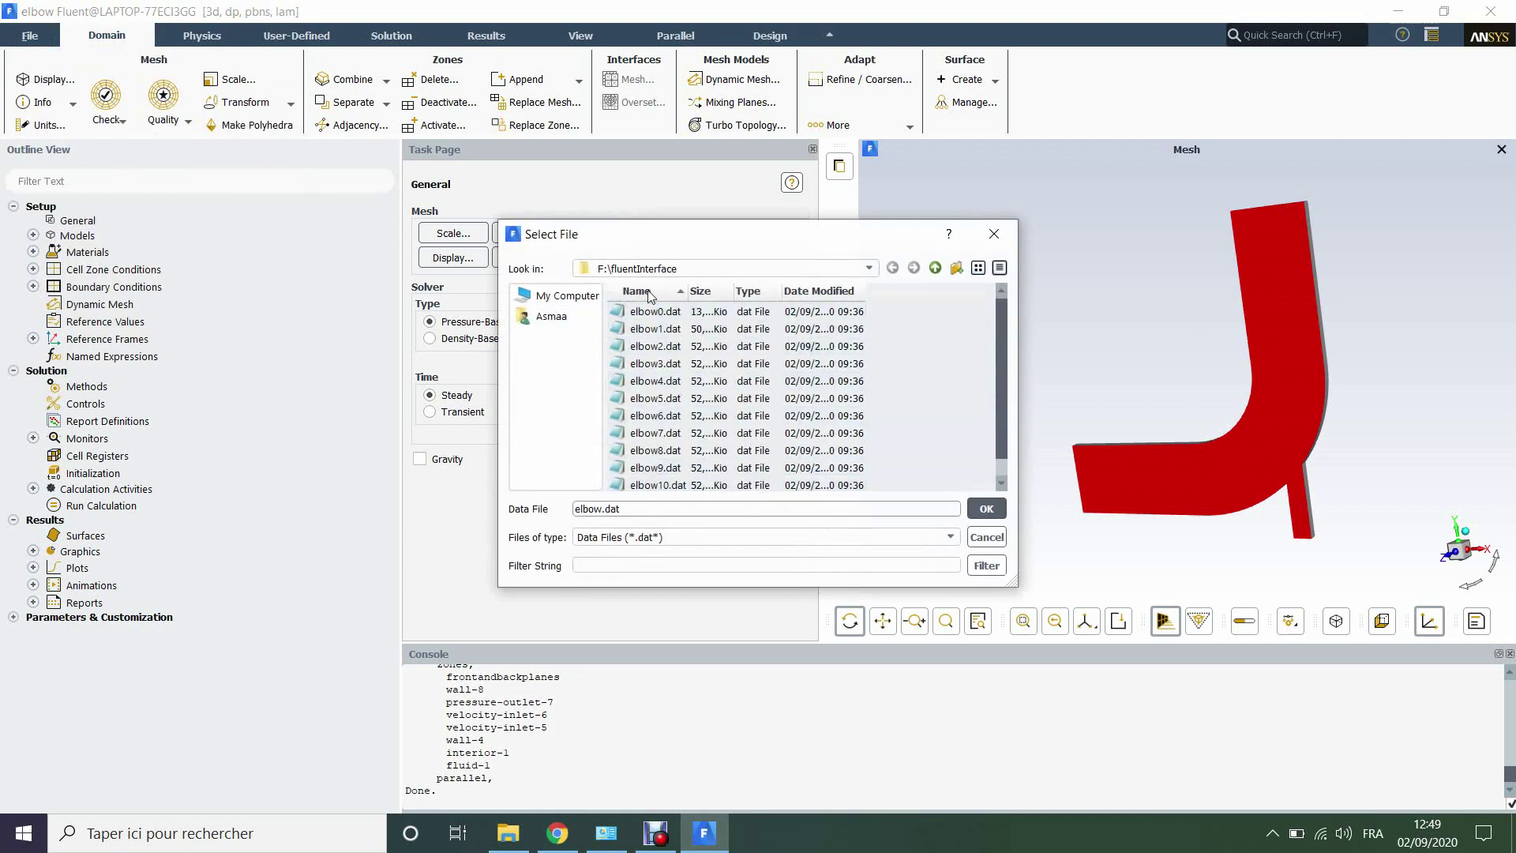
double_click(675, 487)
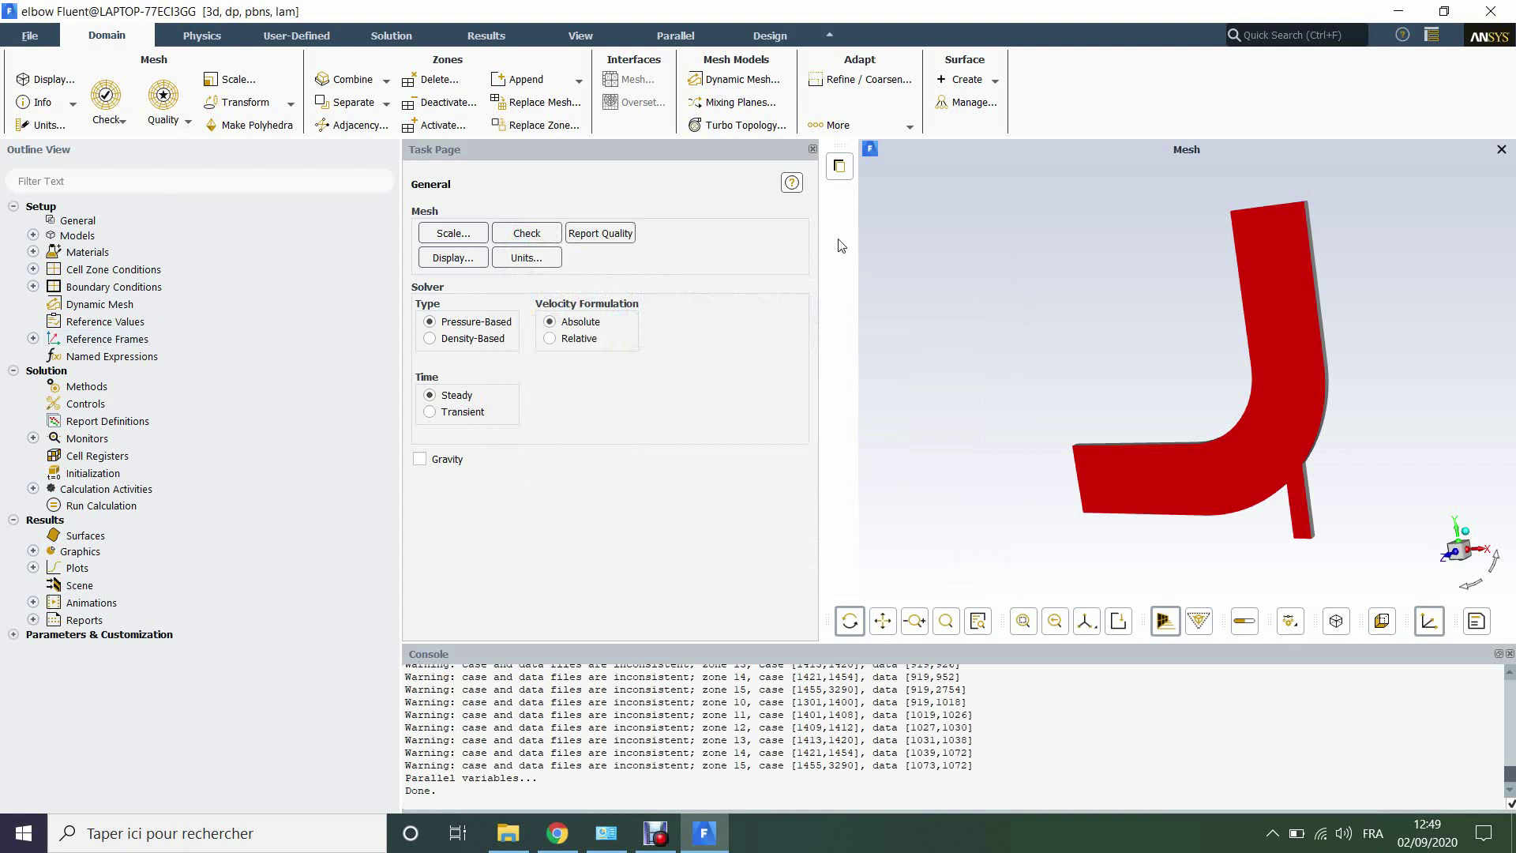
drag(1196, 371, 1081, 348)
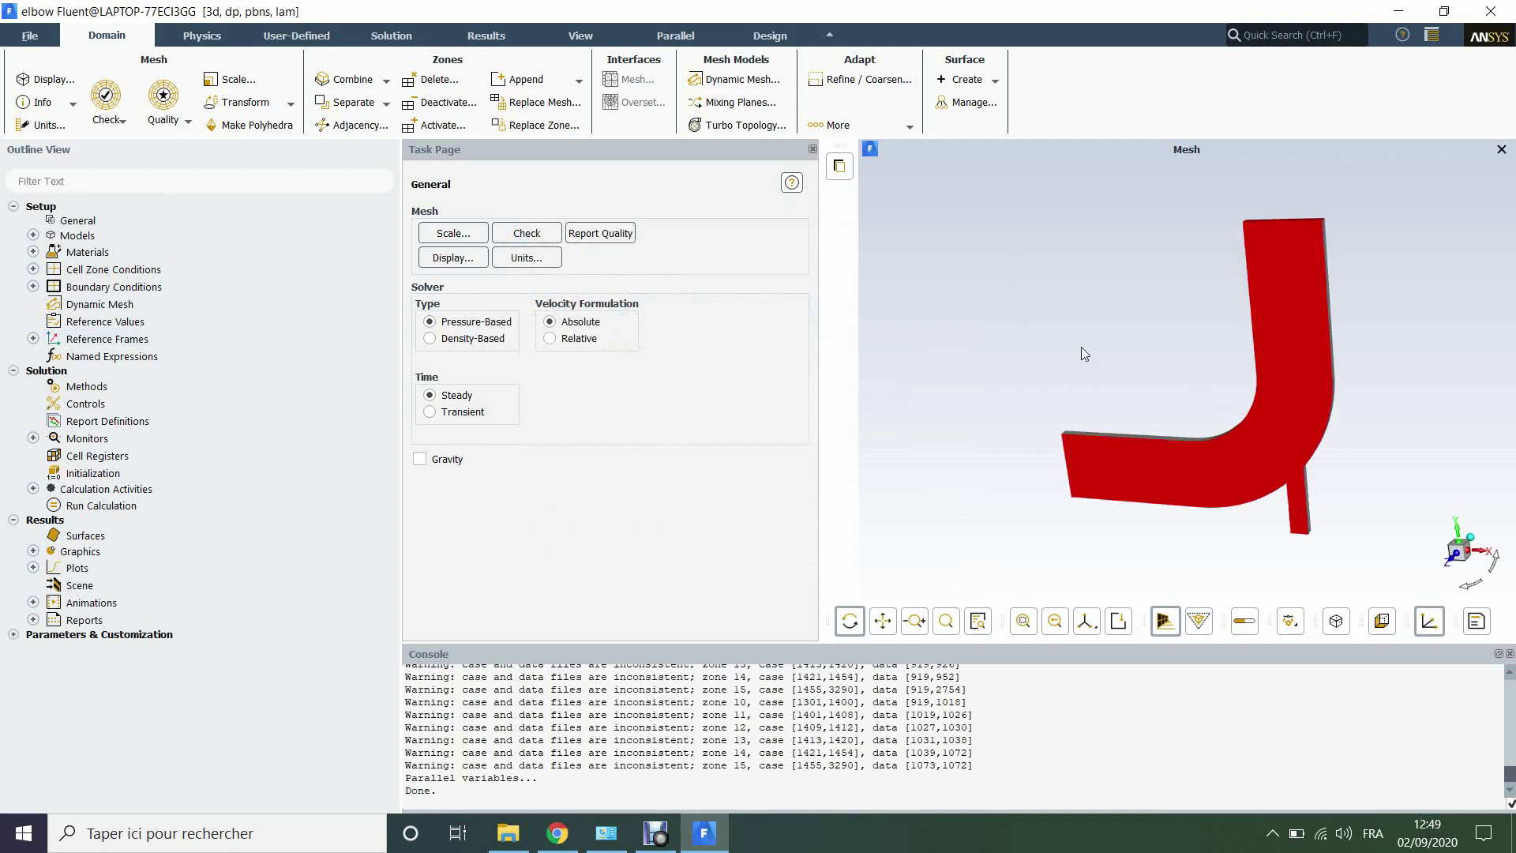
- Create contour-1 showing filled Velocity contours on all six elbow surfaces
click(491, 36)
click(168, 103)
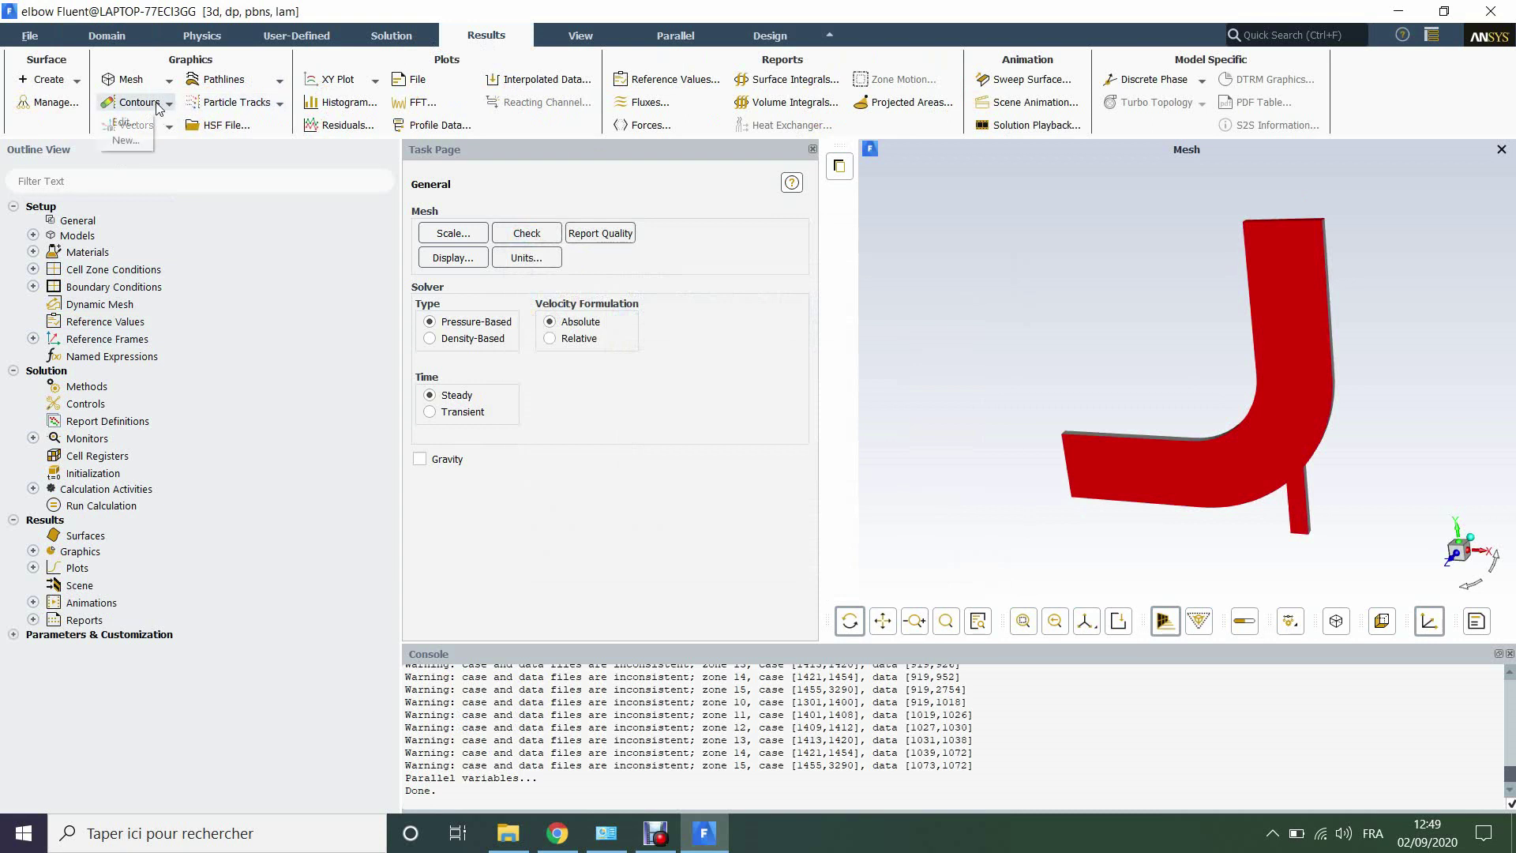
click(123, 140)
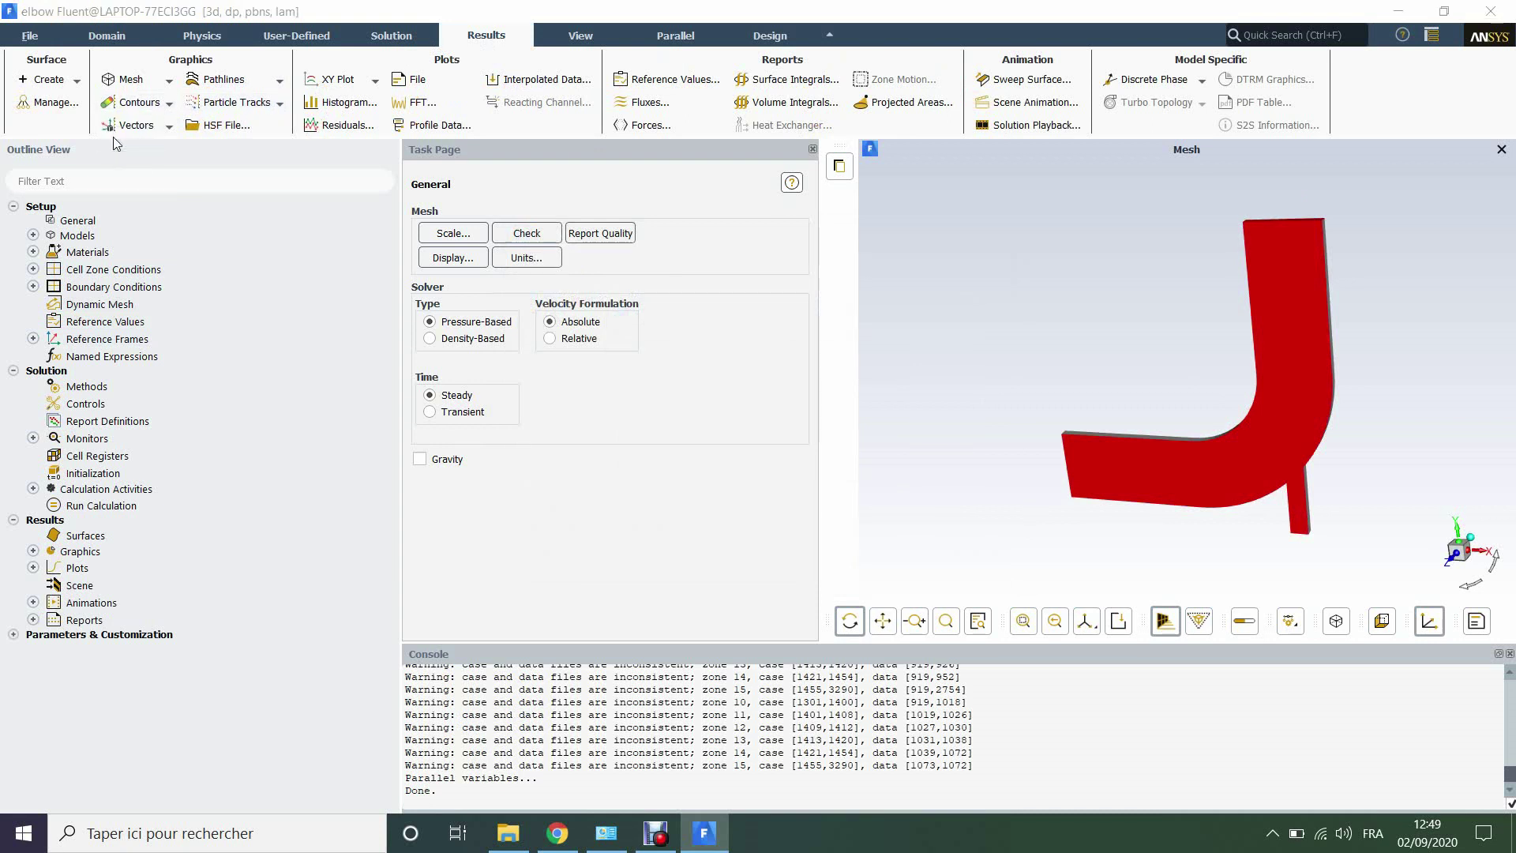
drag(547, 393, 392, 261)
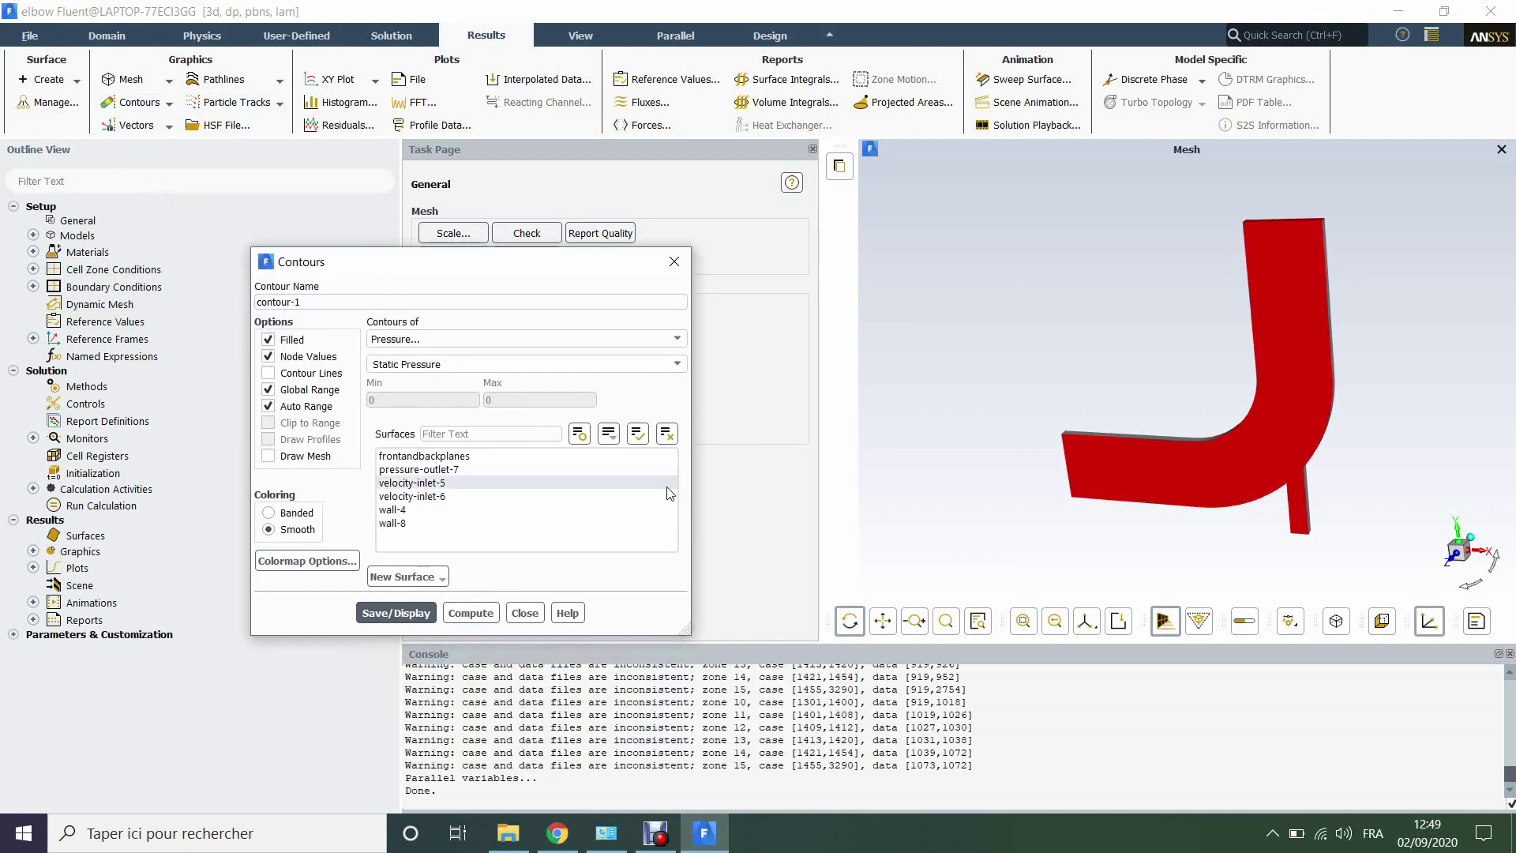
click(636, 433)
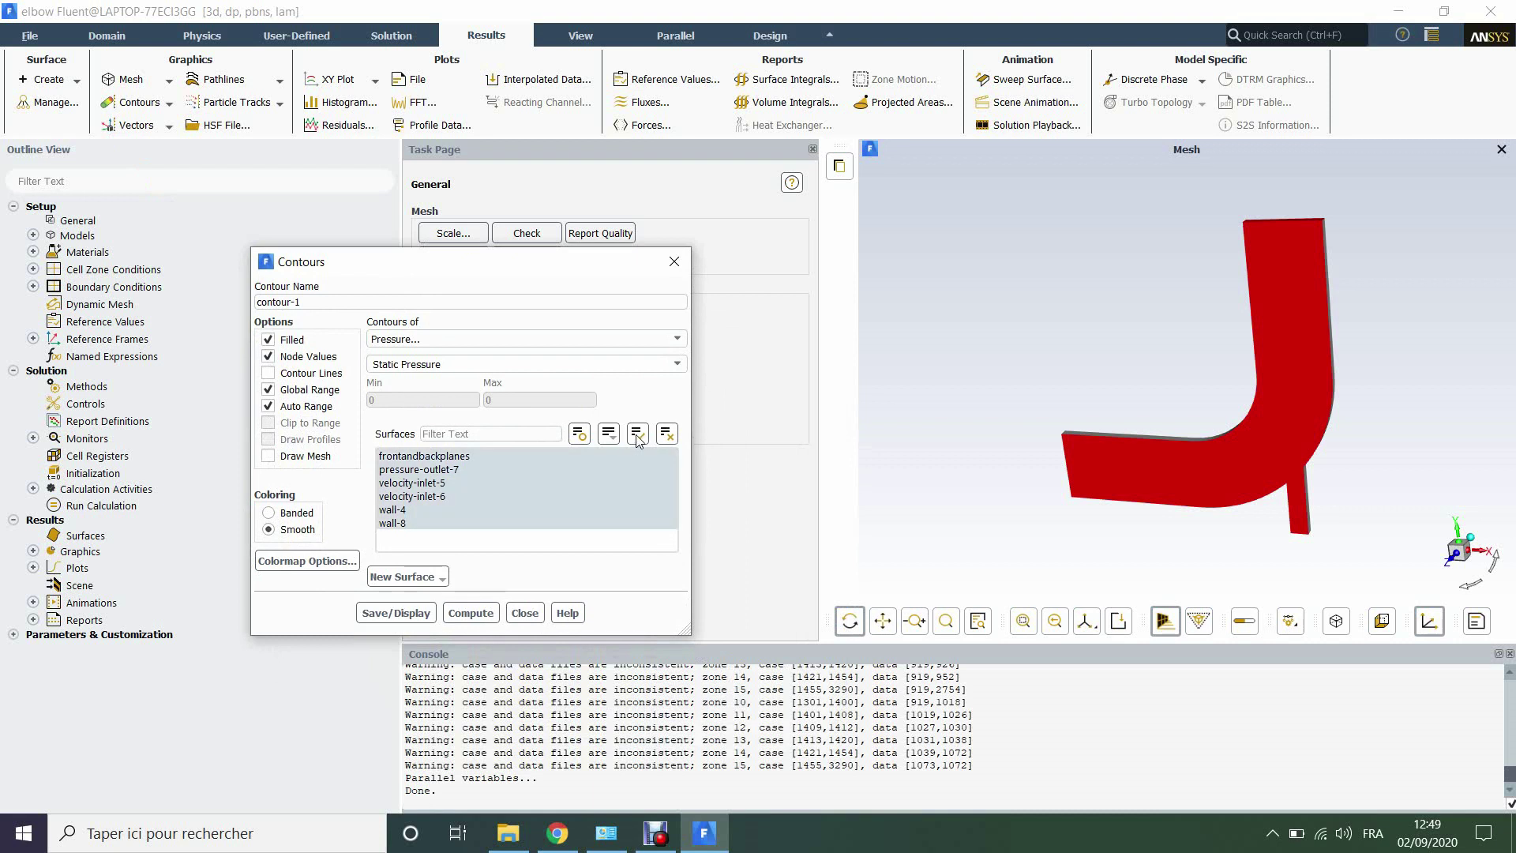
click(526, 341)
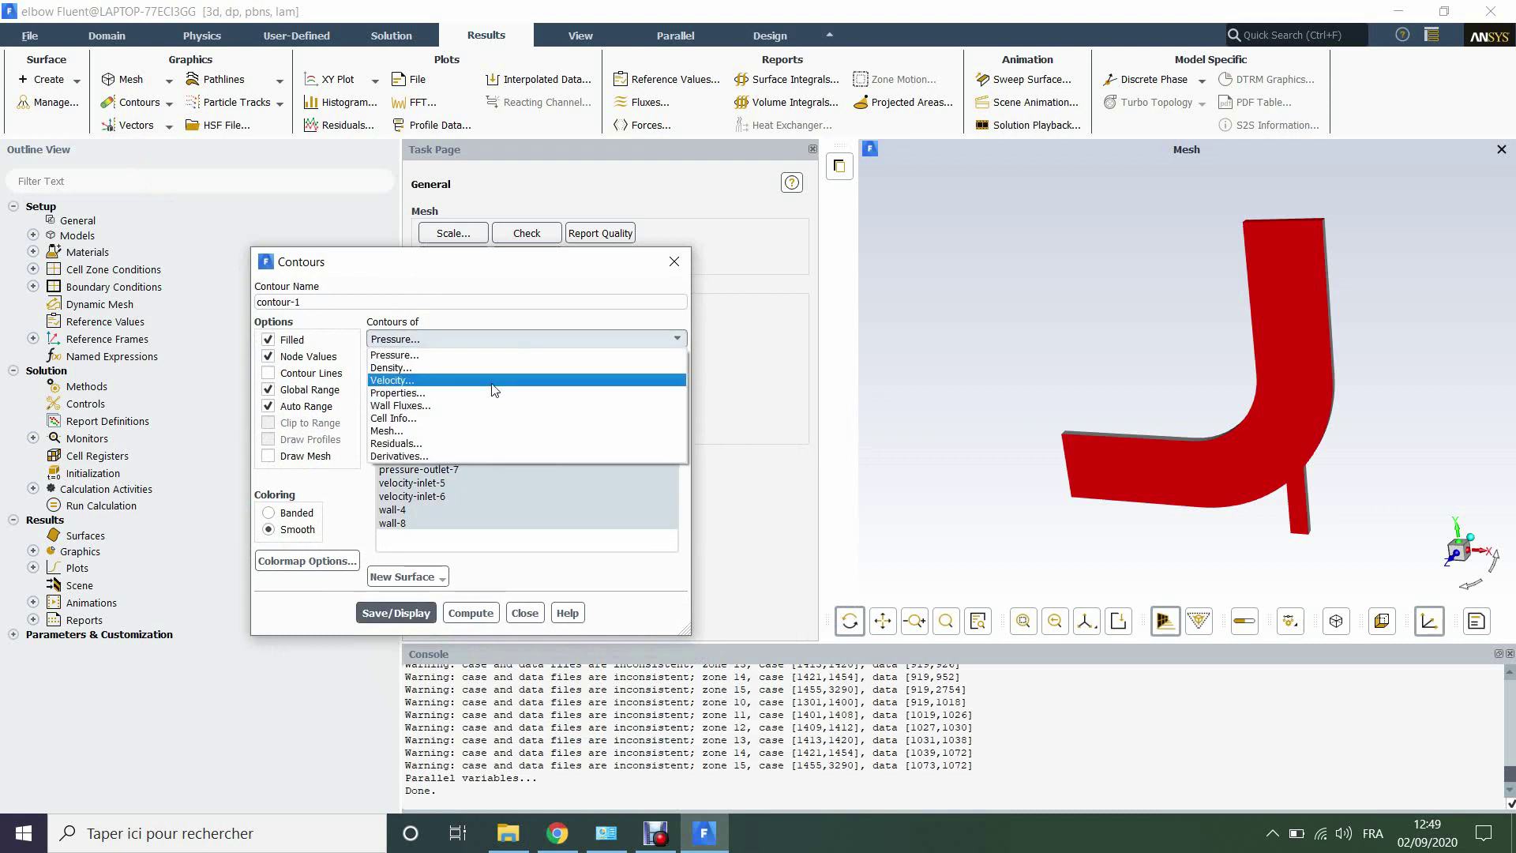
click(494, 381)
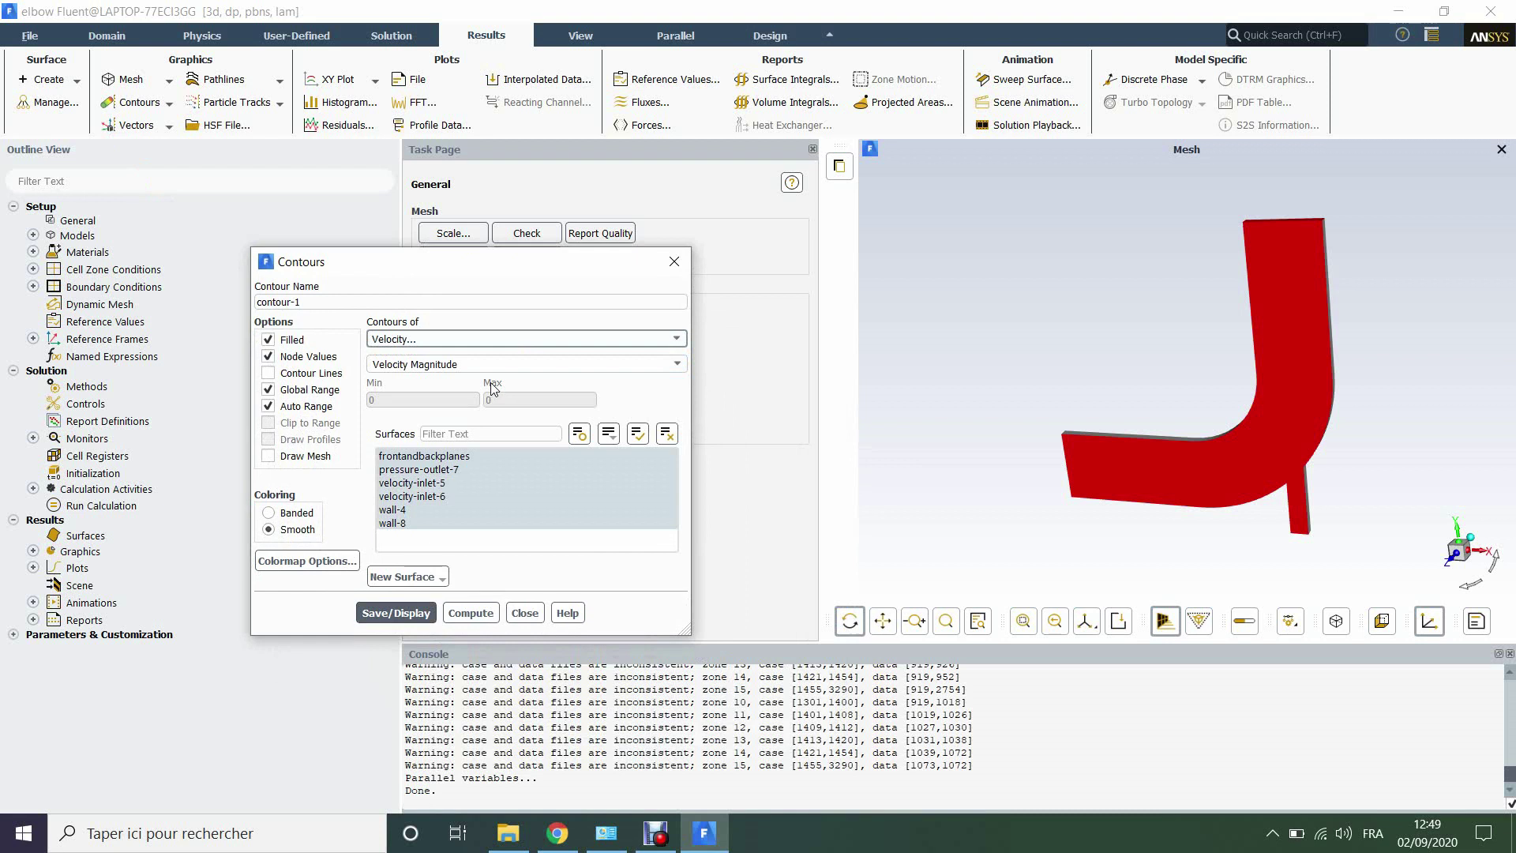
click(368, 610)
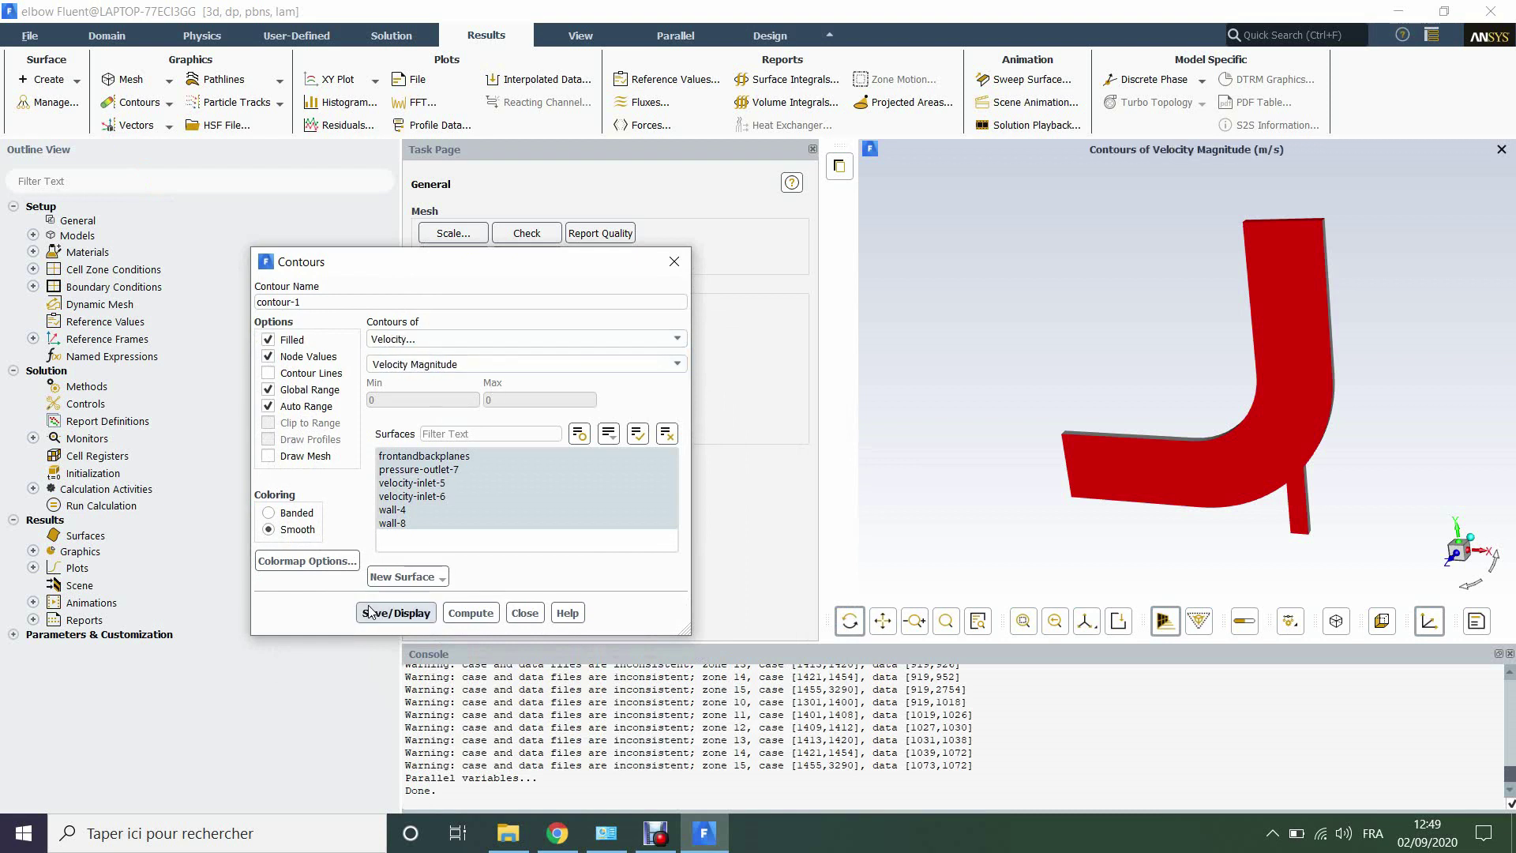
- Rotate the elbow face-on to inspect the 0–3.65 m/s contours, then close the Contours dialog
drag(1145, 398, 1305, 356)
scroll(1291, 405, up, 3)
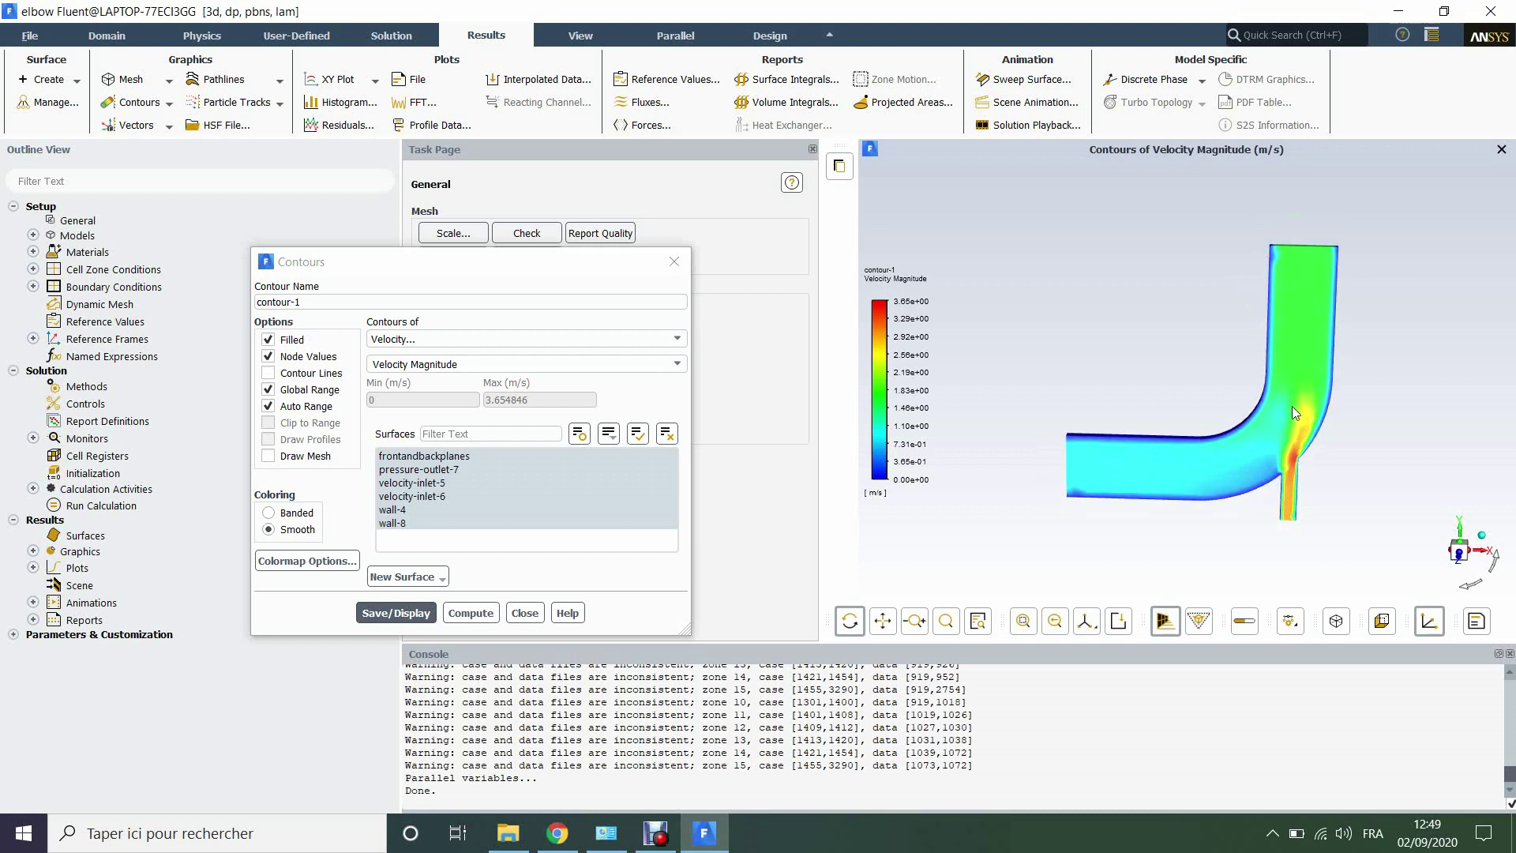
scroll(1284, 415, down, 2)
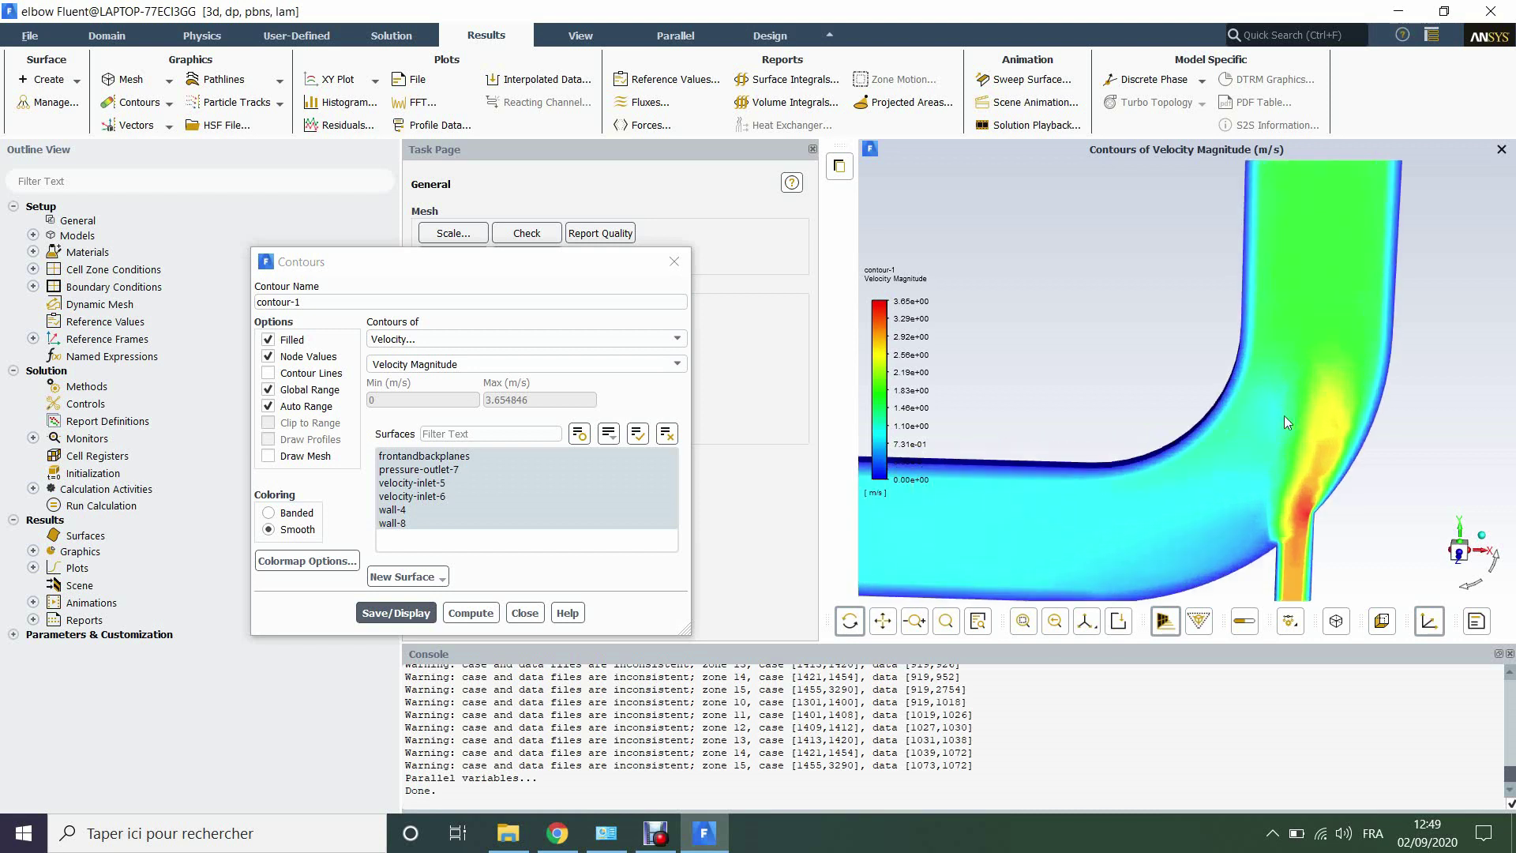
scroll(1282, 415, down, 1)
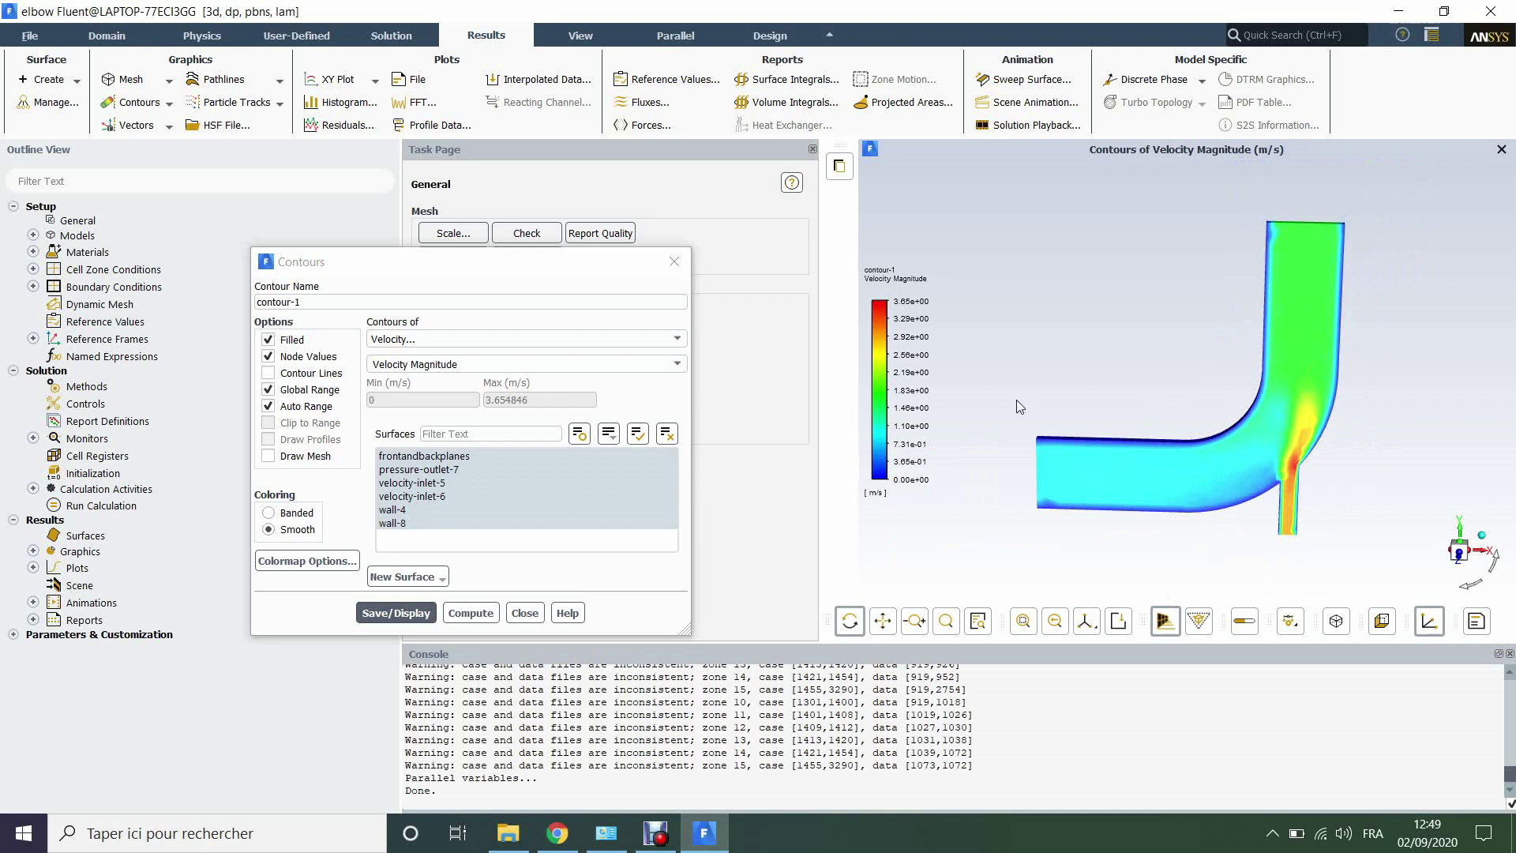
click(521, 614)
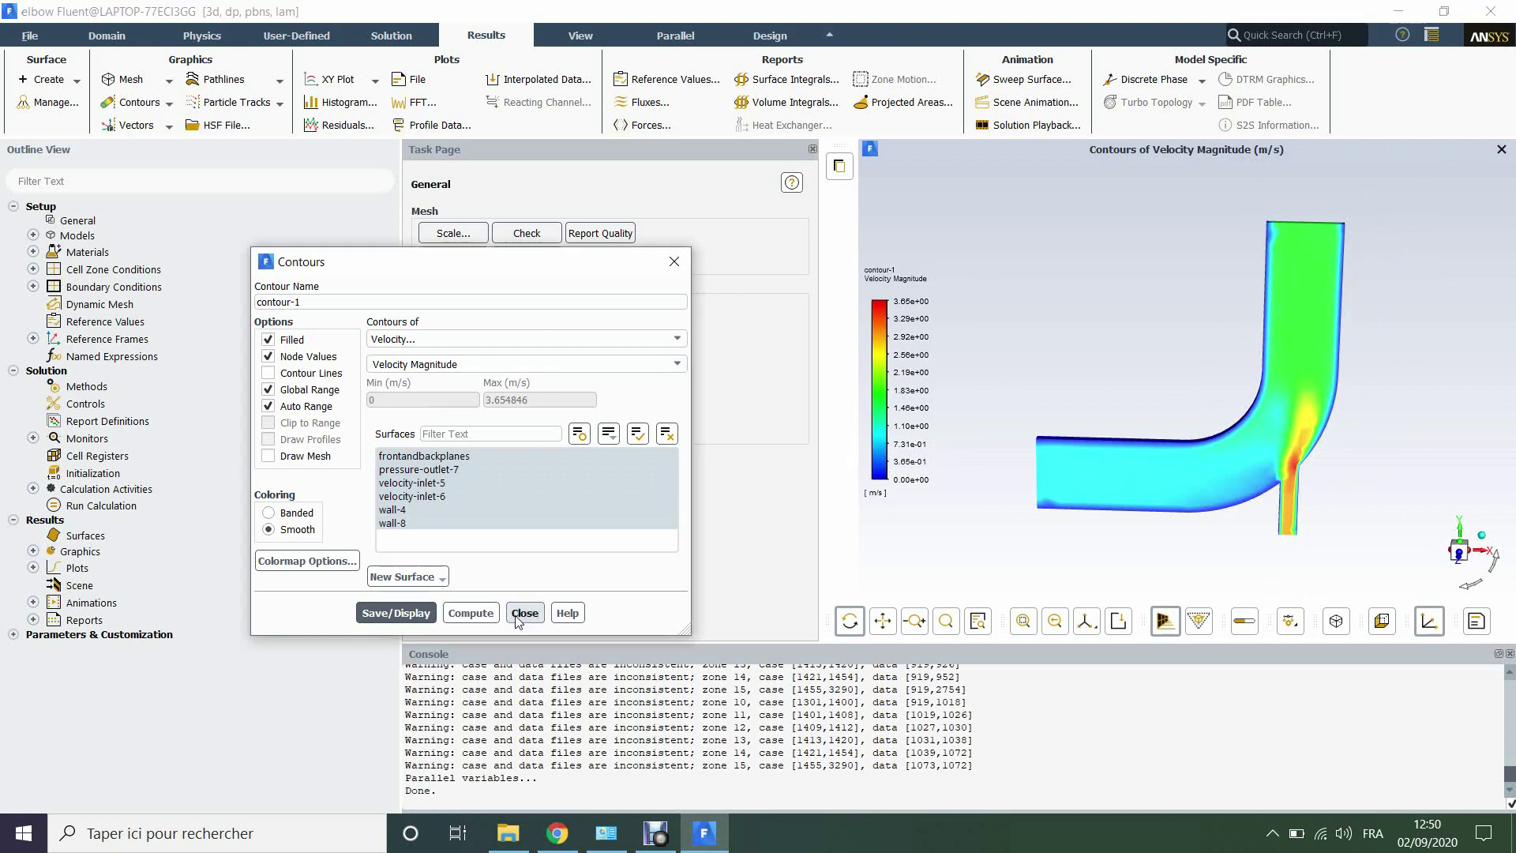
click(523, 613)
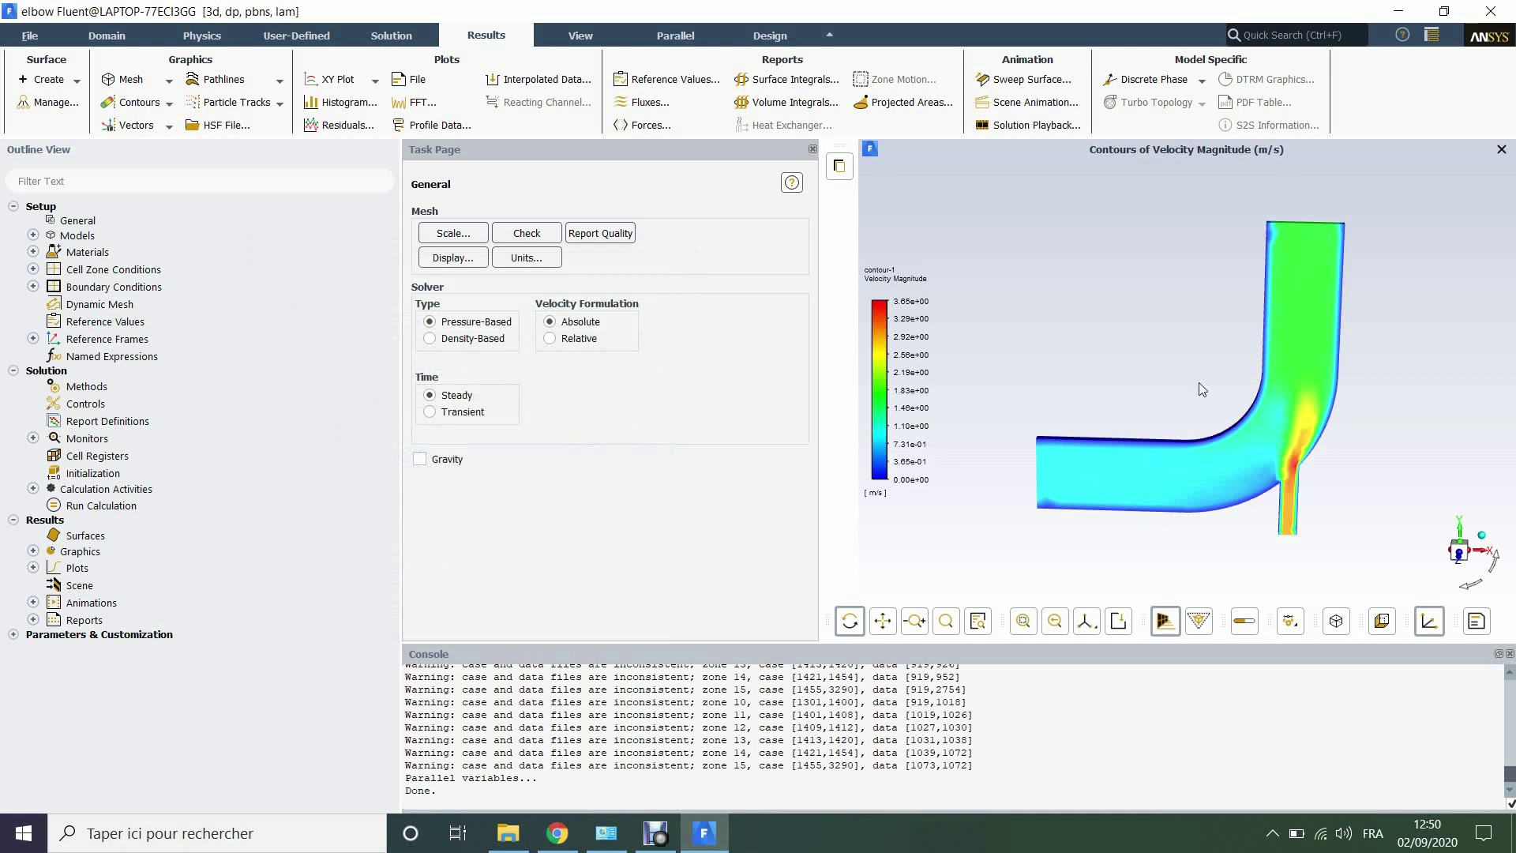
drag(1187, 324, 1121, 305)
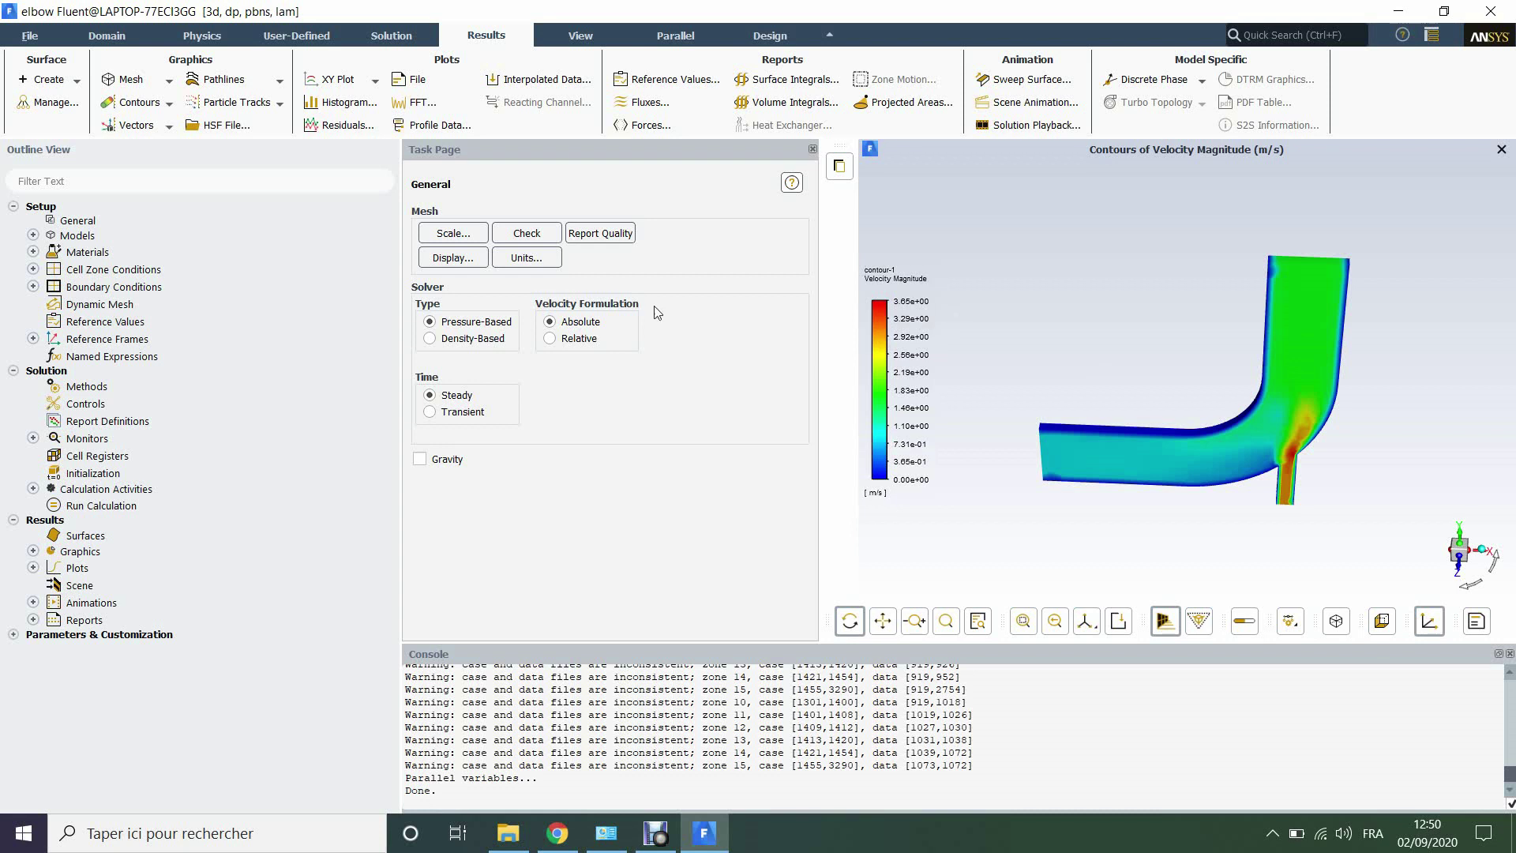
click(30, 36)
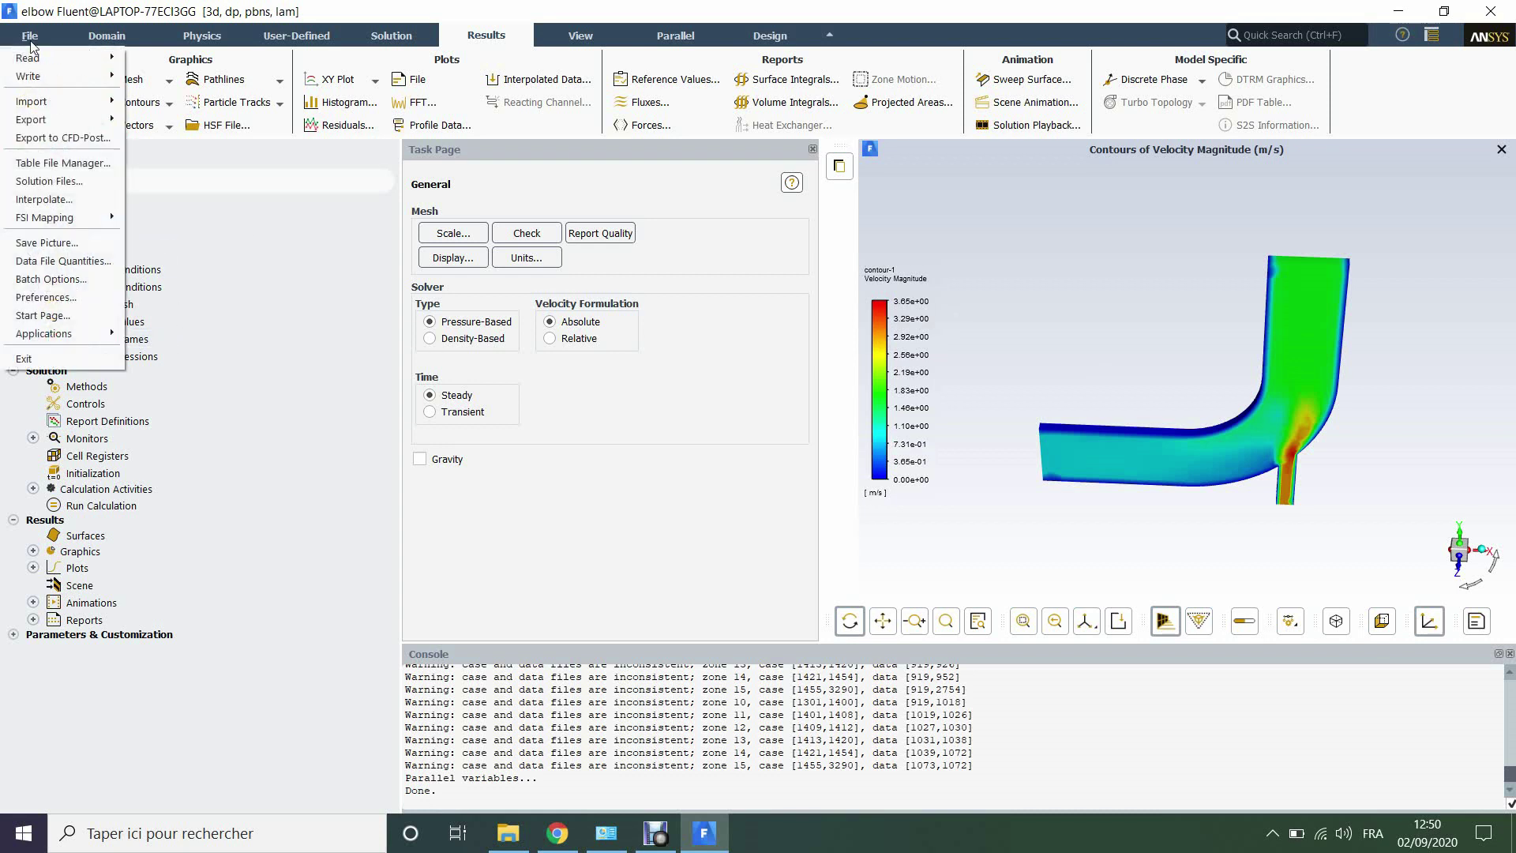
mouse_move(95, 58)
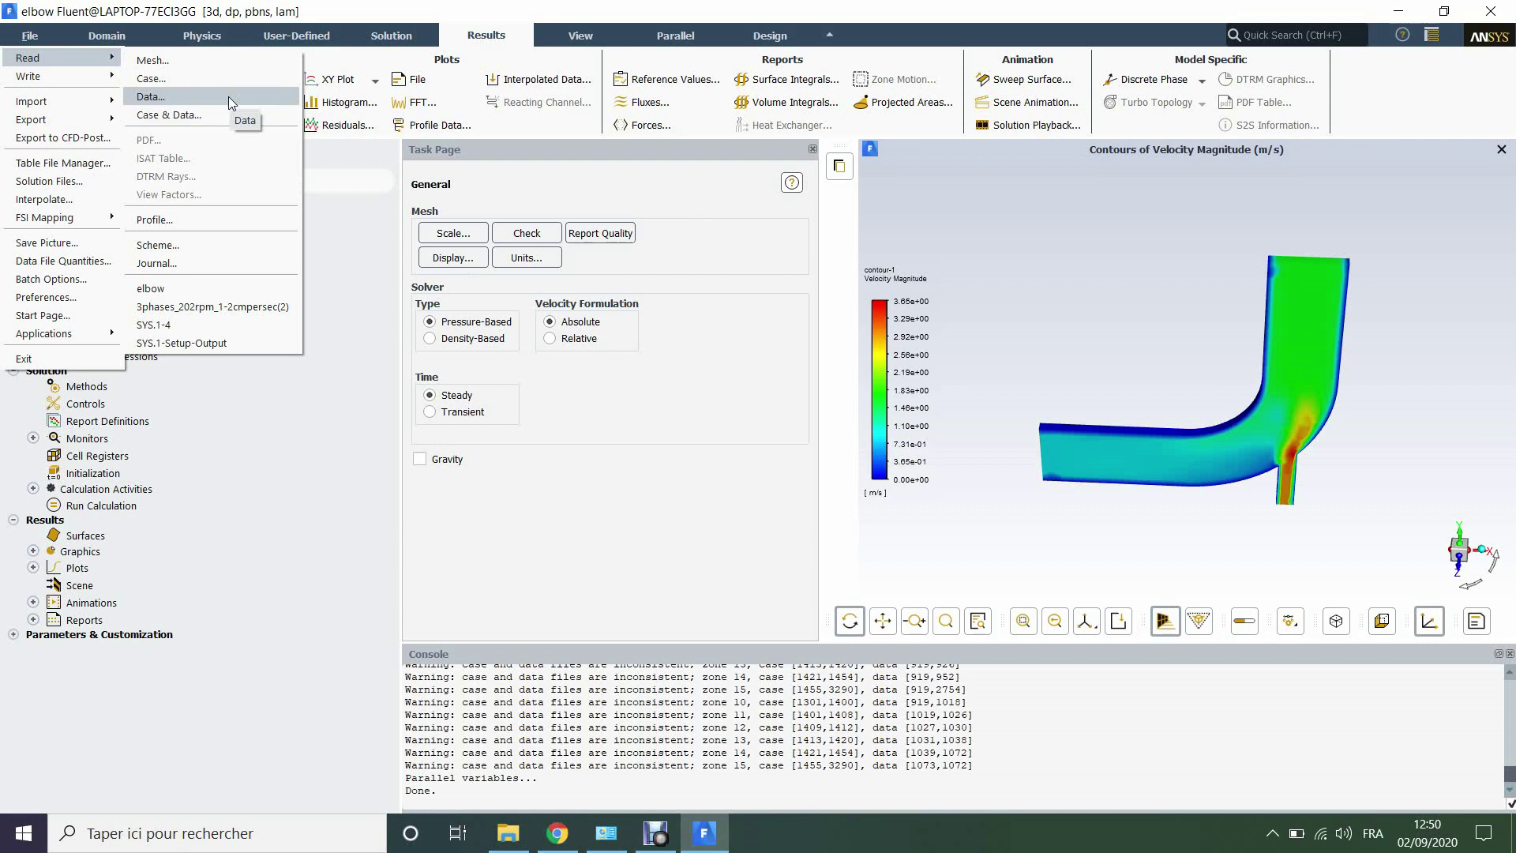
click(706, 562)
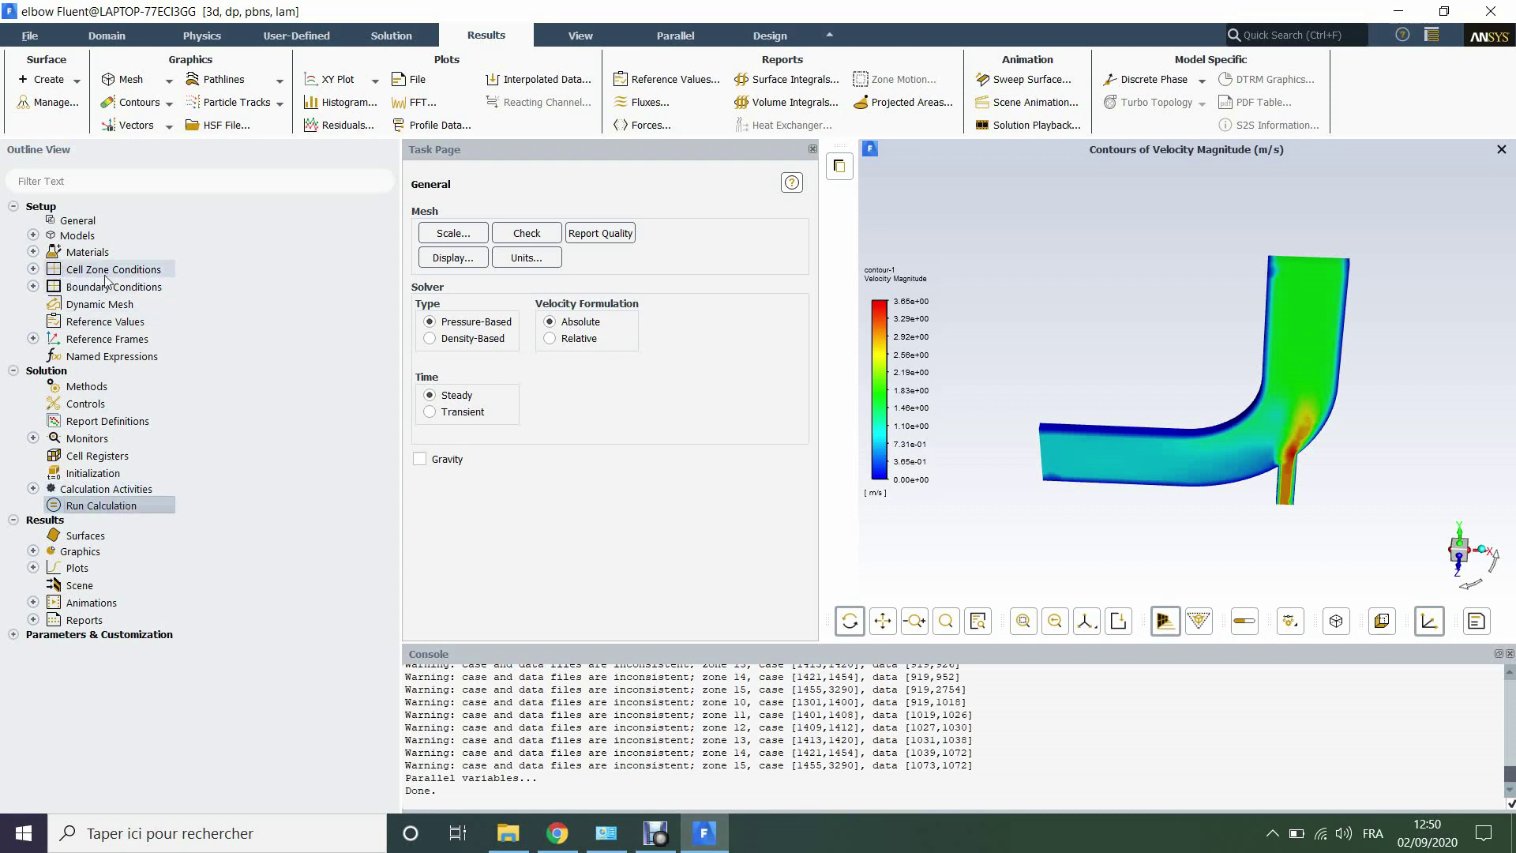
- Review velocity-inlet-6's settings as a 0 Pa gauge pressure outlet and cancel without changes
click(33, 286)
click(53, 304)
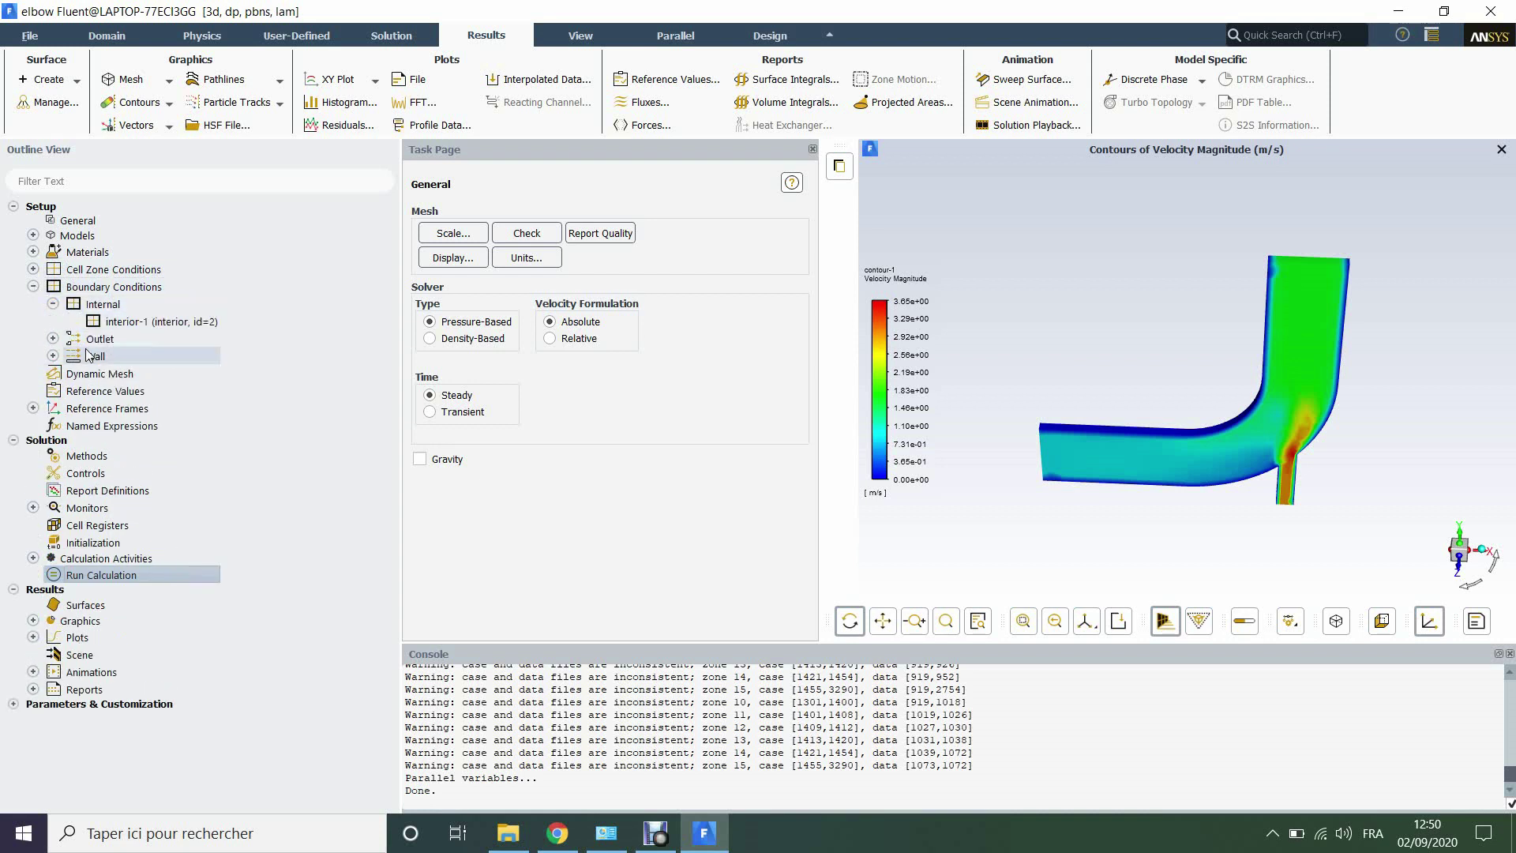
click(53, 339)
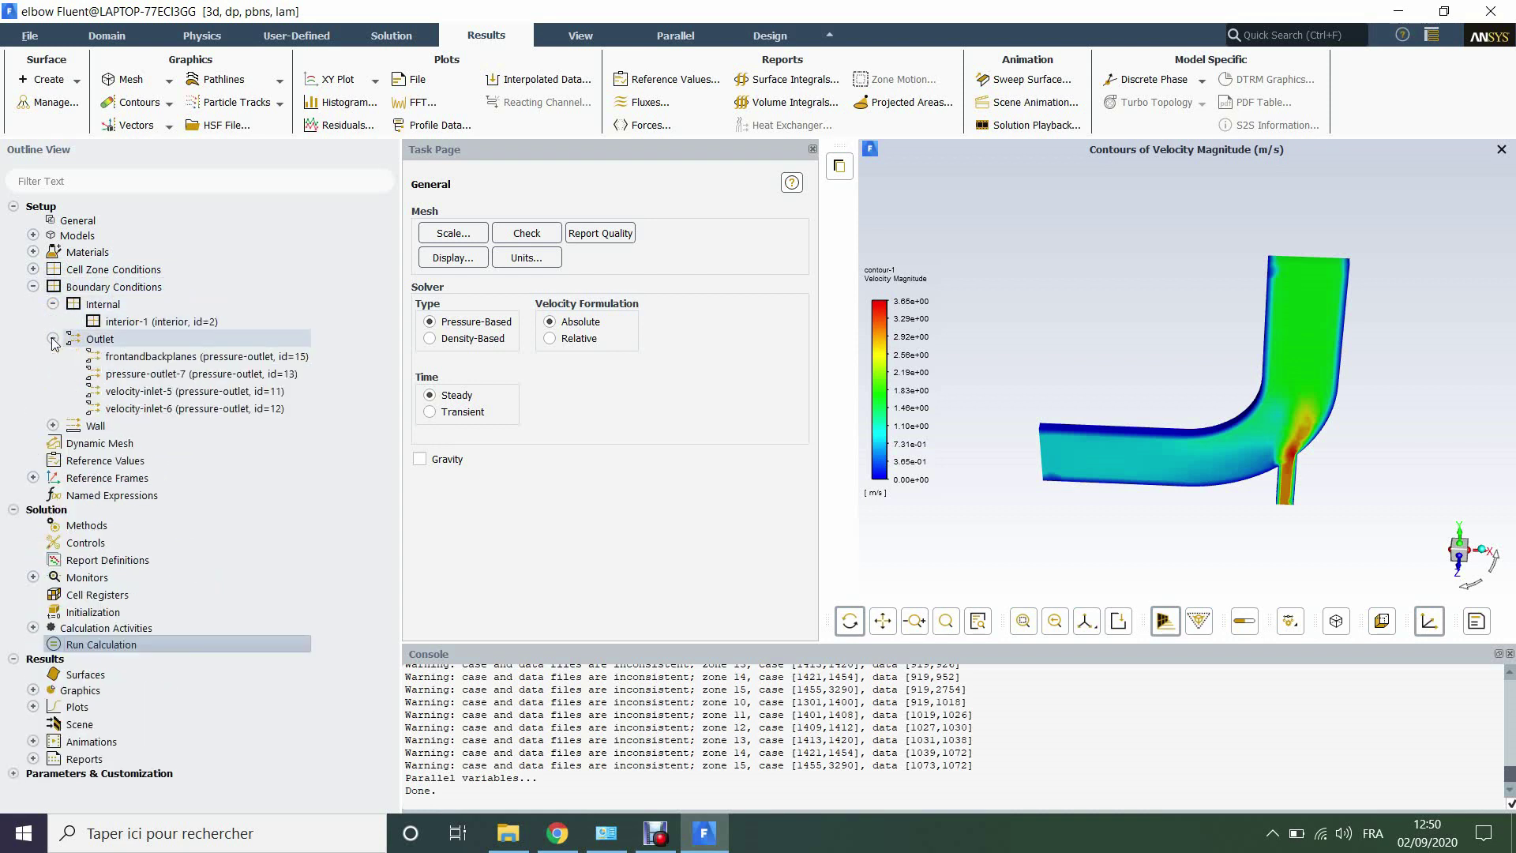
click(127, 409)
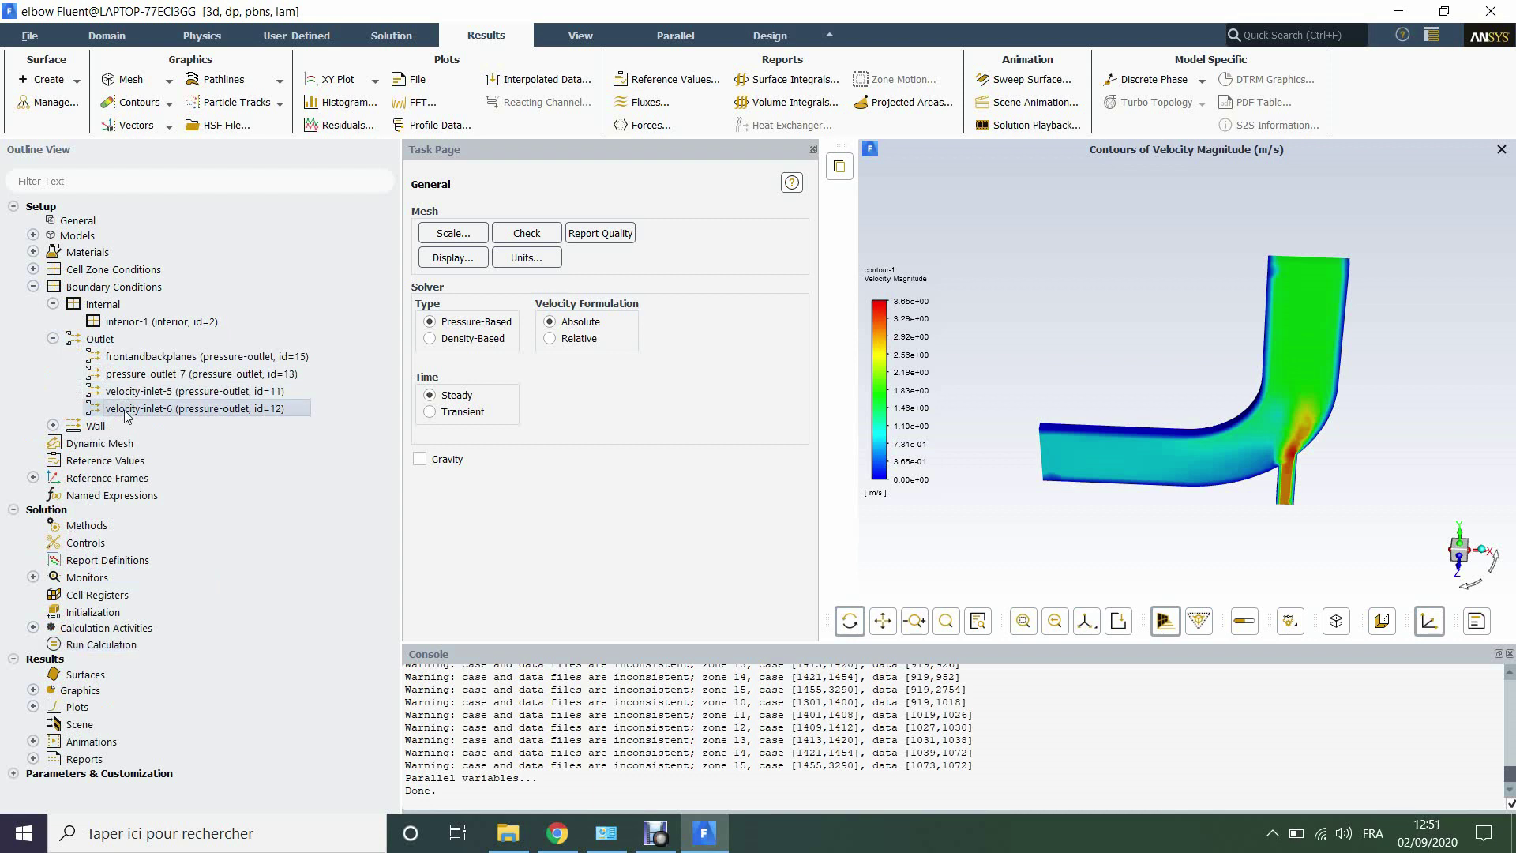
double_click(171, 409)
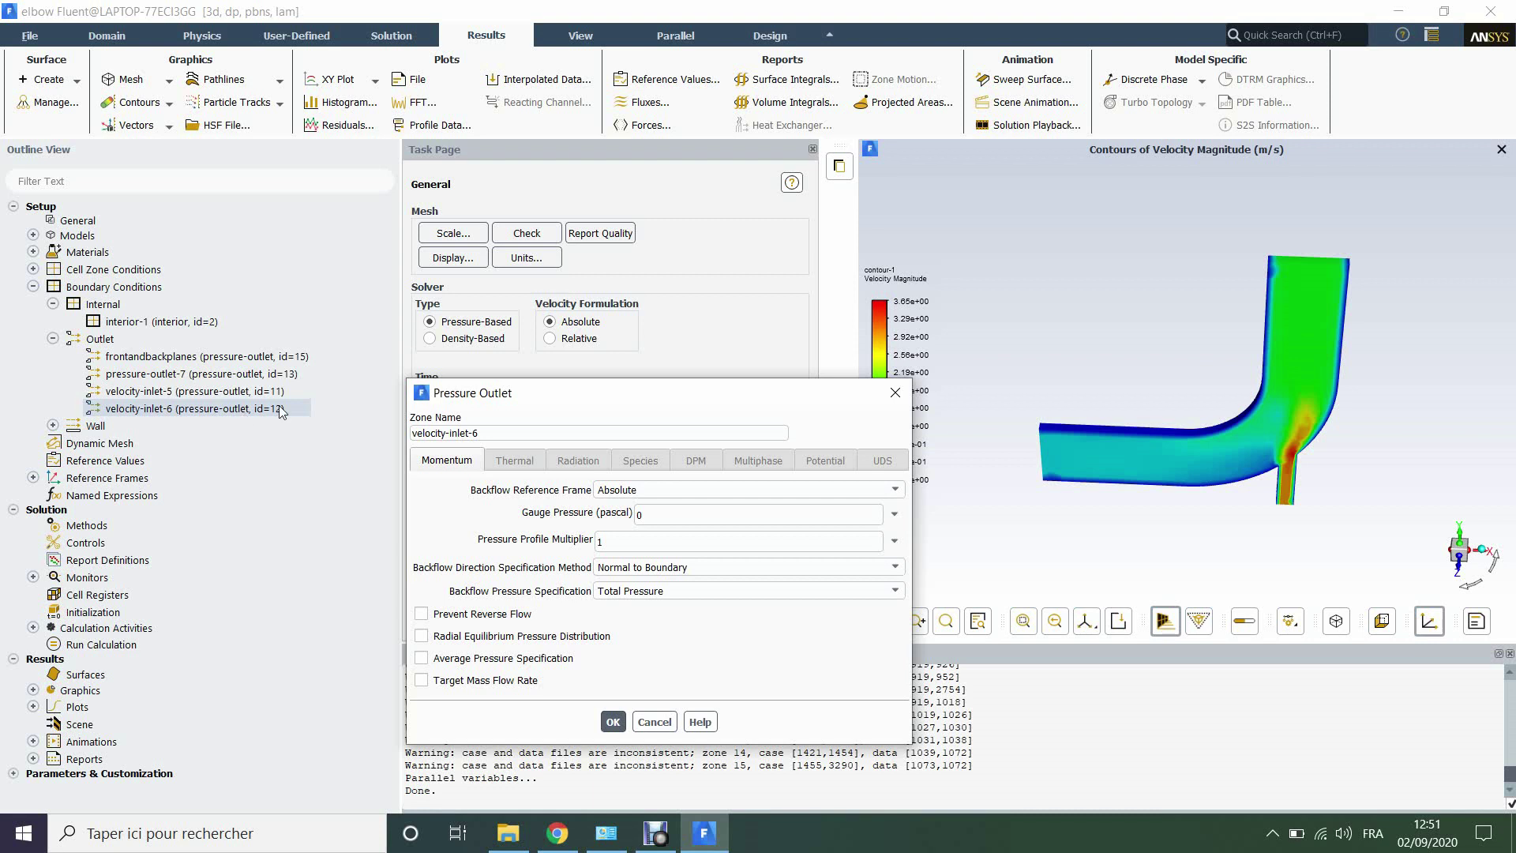
drag(601, 392, 637, 337)
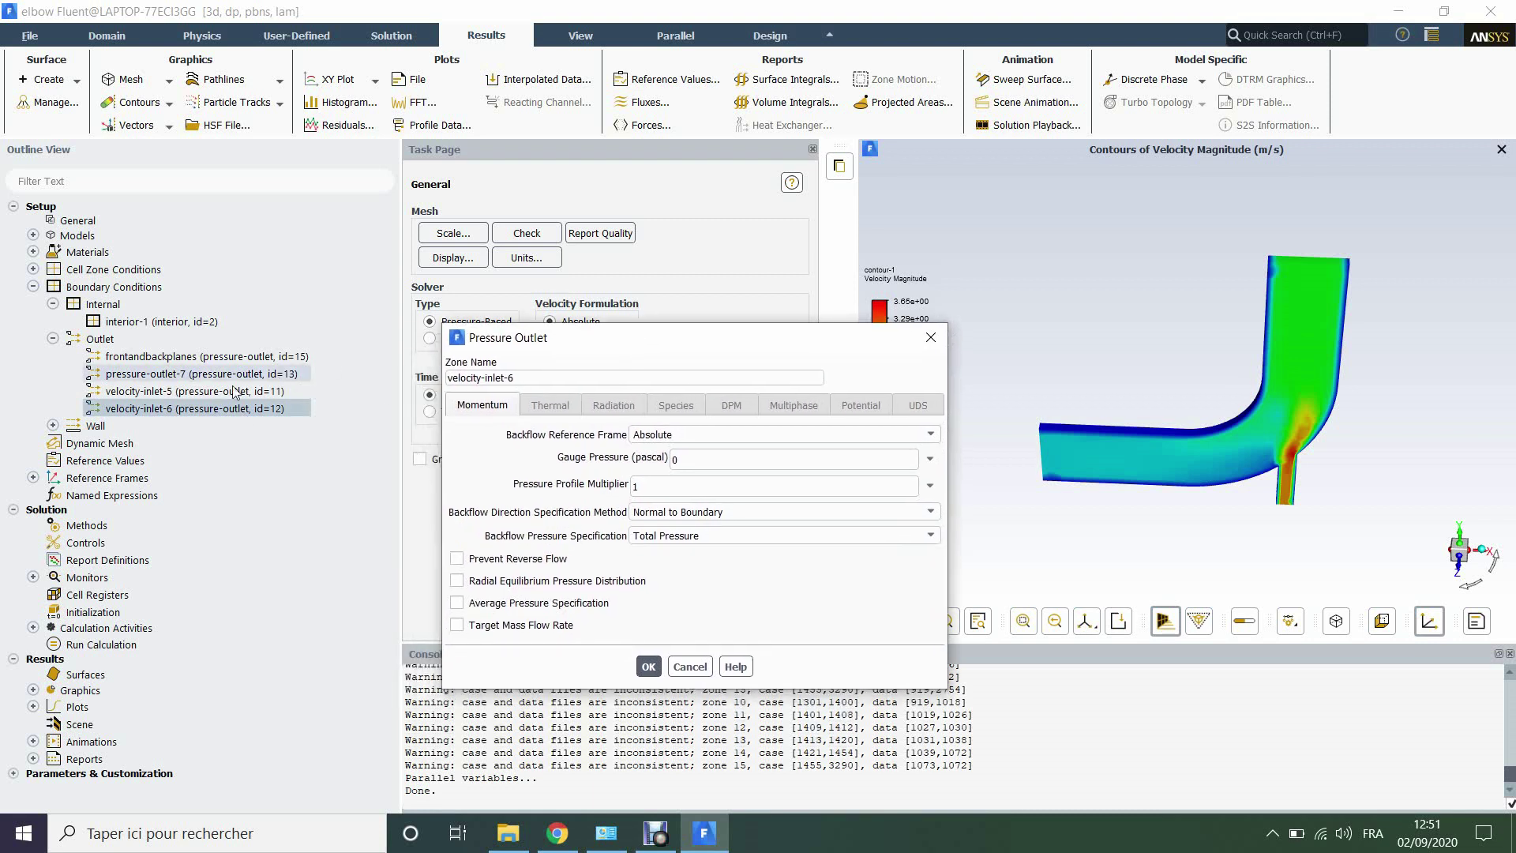
click(689, 667)
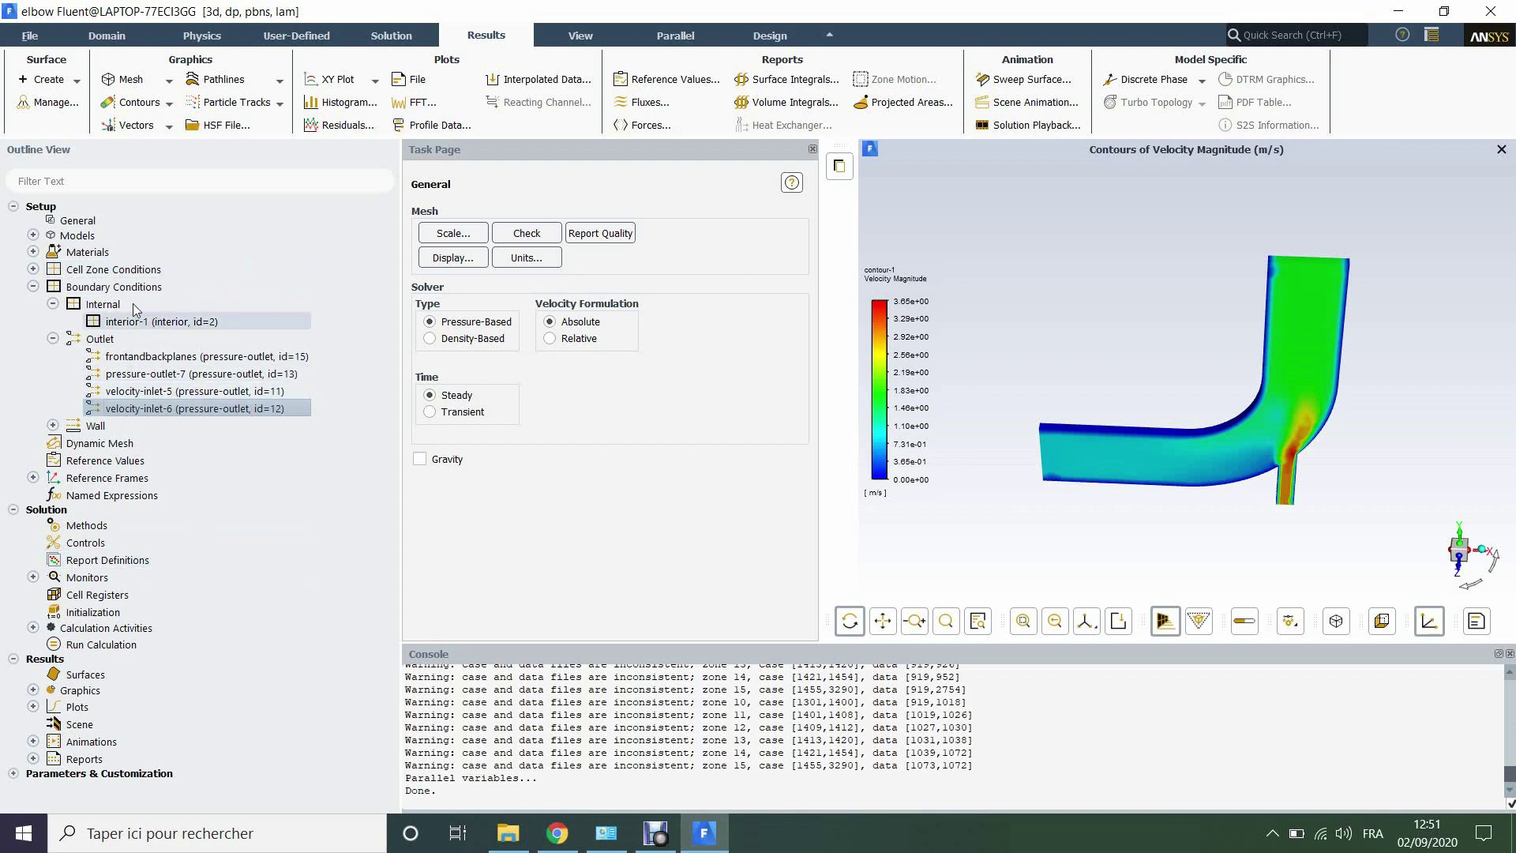
- Expand the Materials list in the Outline View, briefly expanding and collapsing Models
click(32, 252)
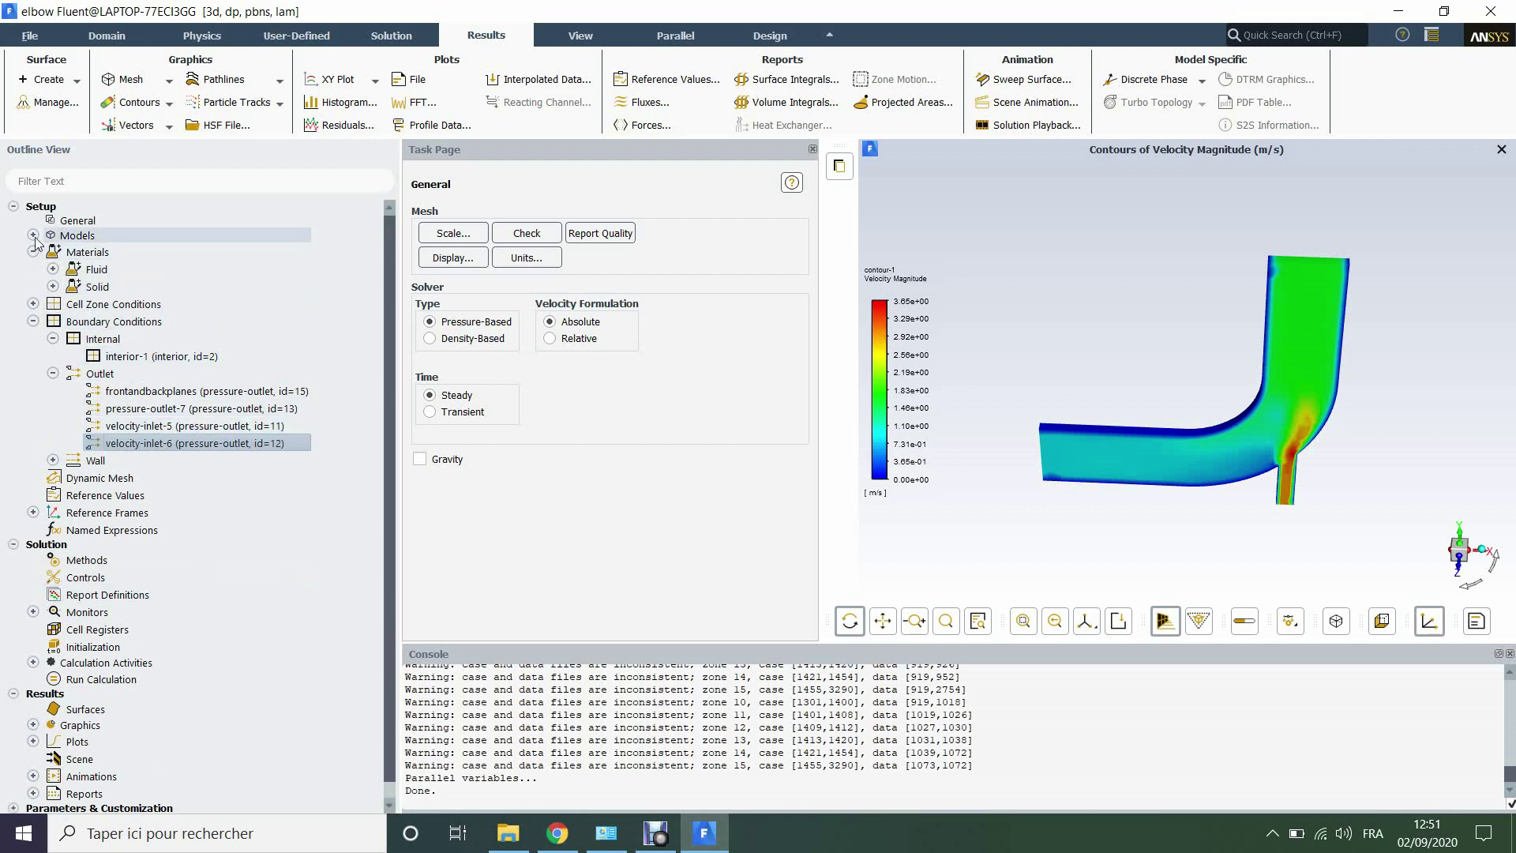
click(32, 235)
click(33, 236)
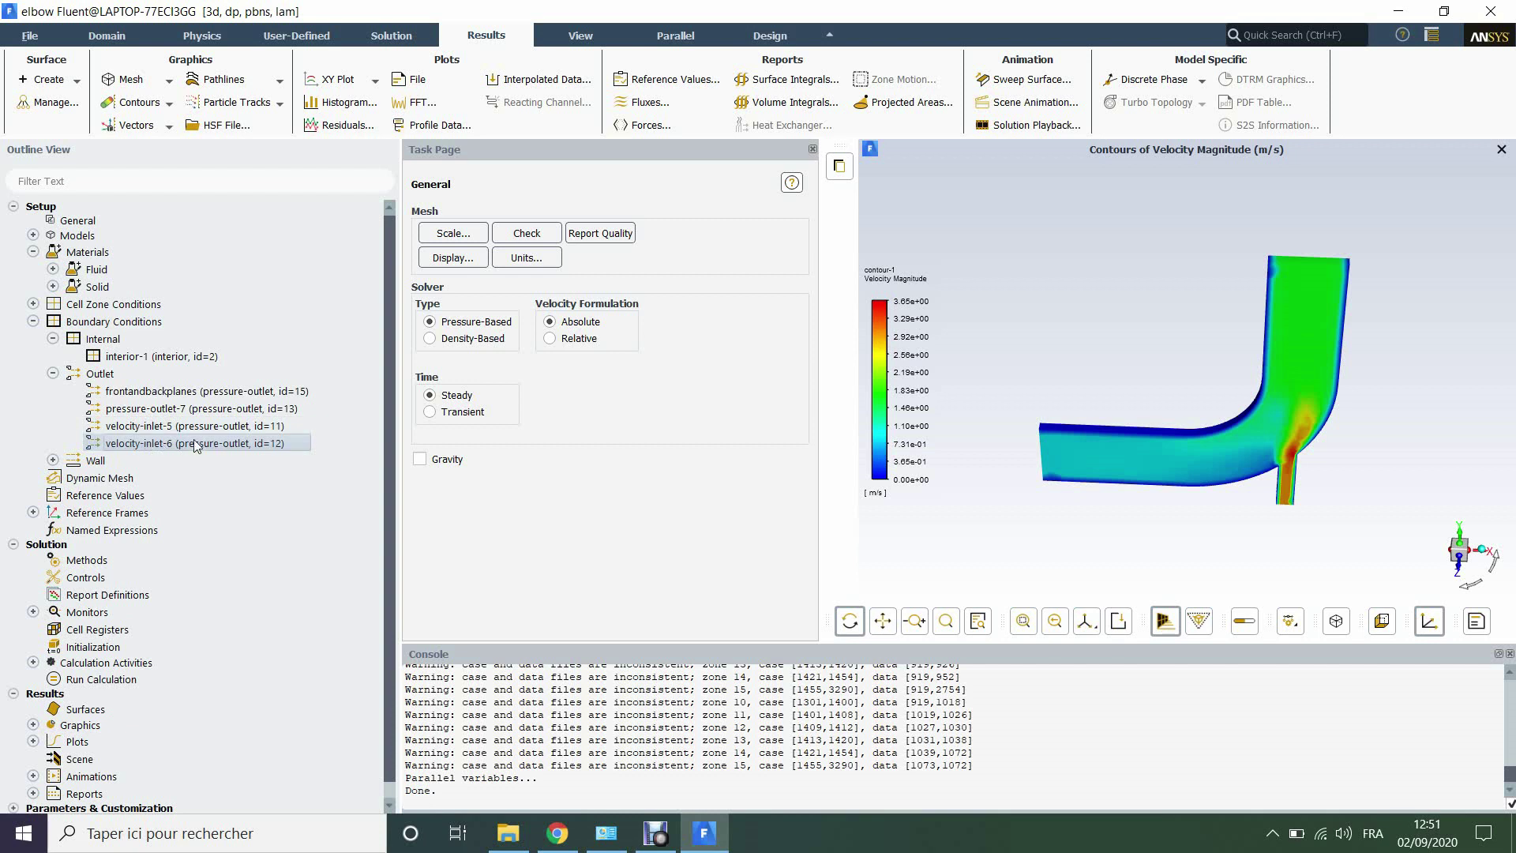
scroll(172, 457, down, 1)
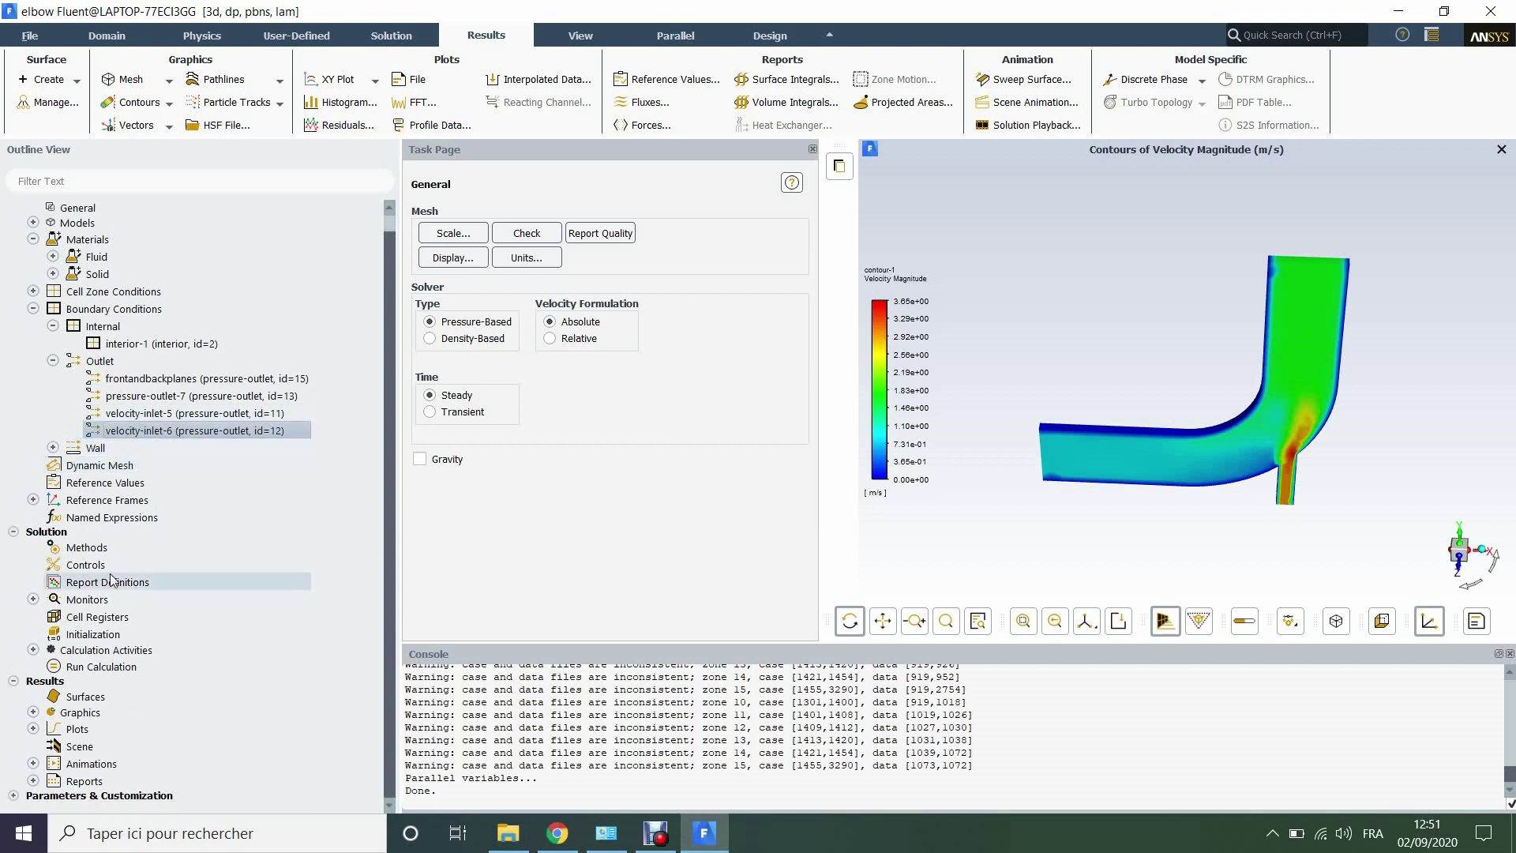